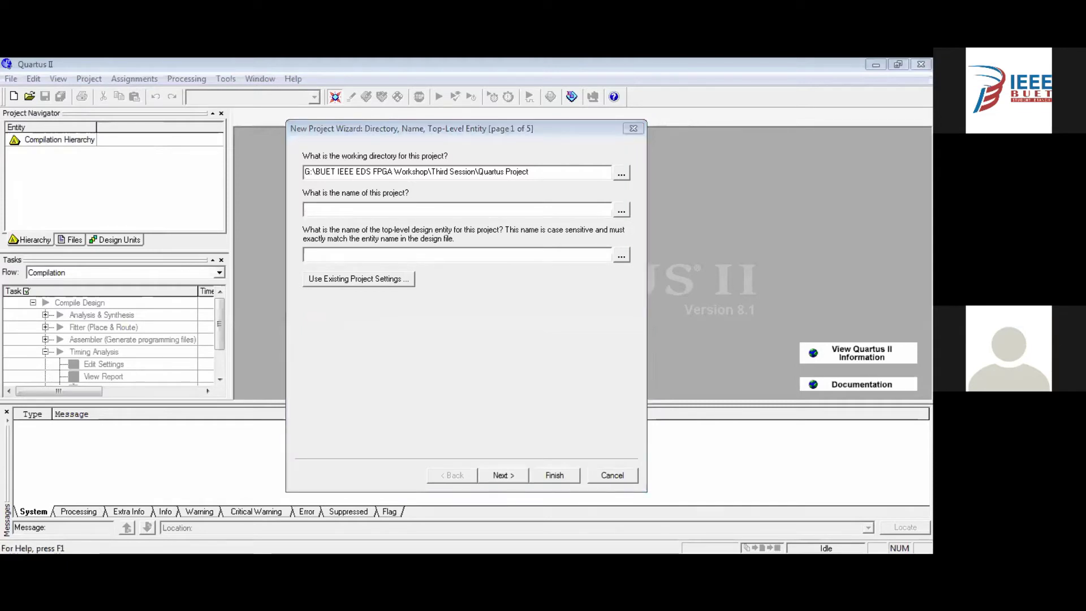
# Step: Name the project and its top-level entity BCDCOUNTER4DIGIT and continue to the device settings without adding design files
pyautogui.click(308, 230)
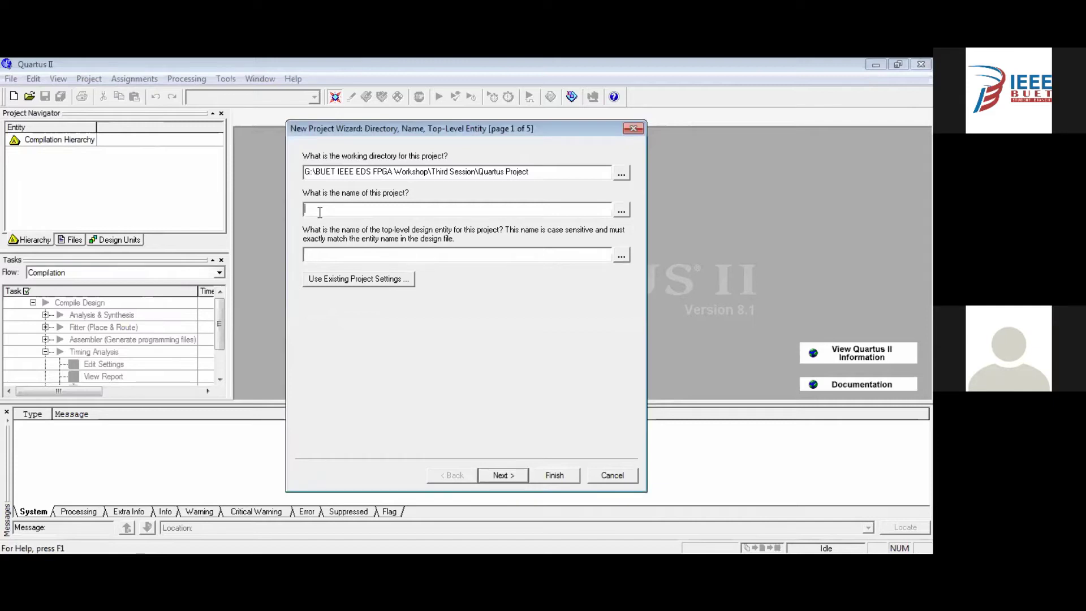
pyautogui.write('BCDCOUNTER')
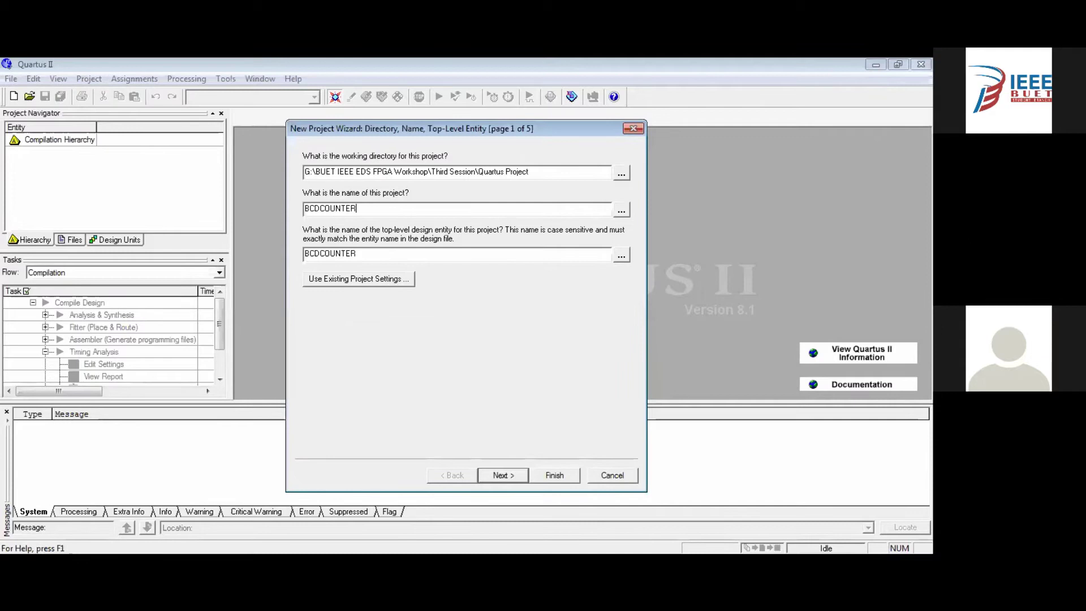
pyautogui.write('4DIGIT')
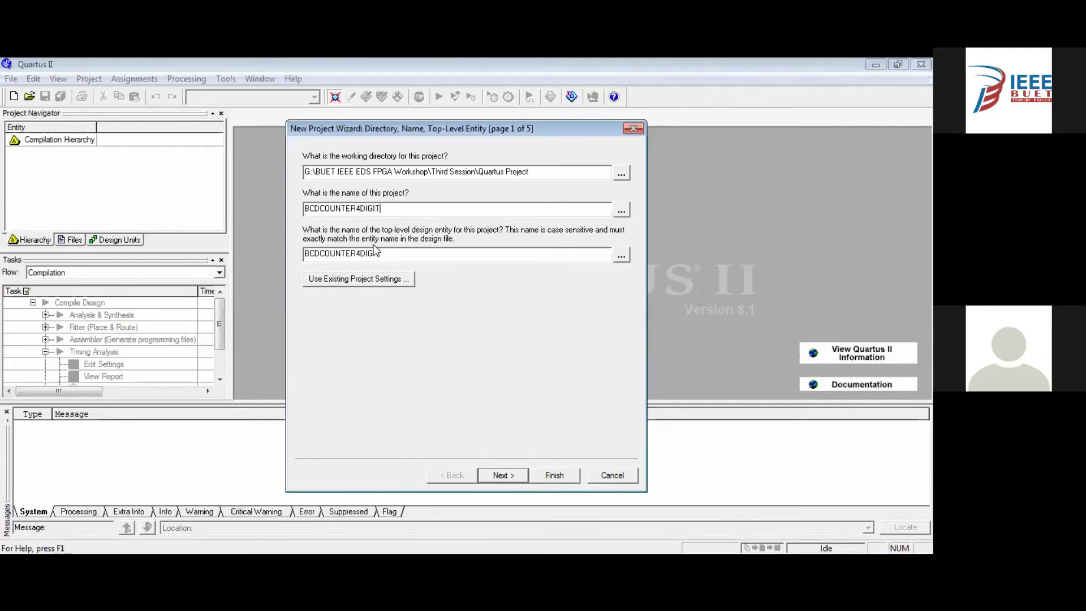
pyautogui.click(509, 476)
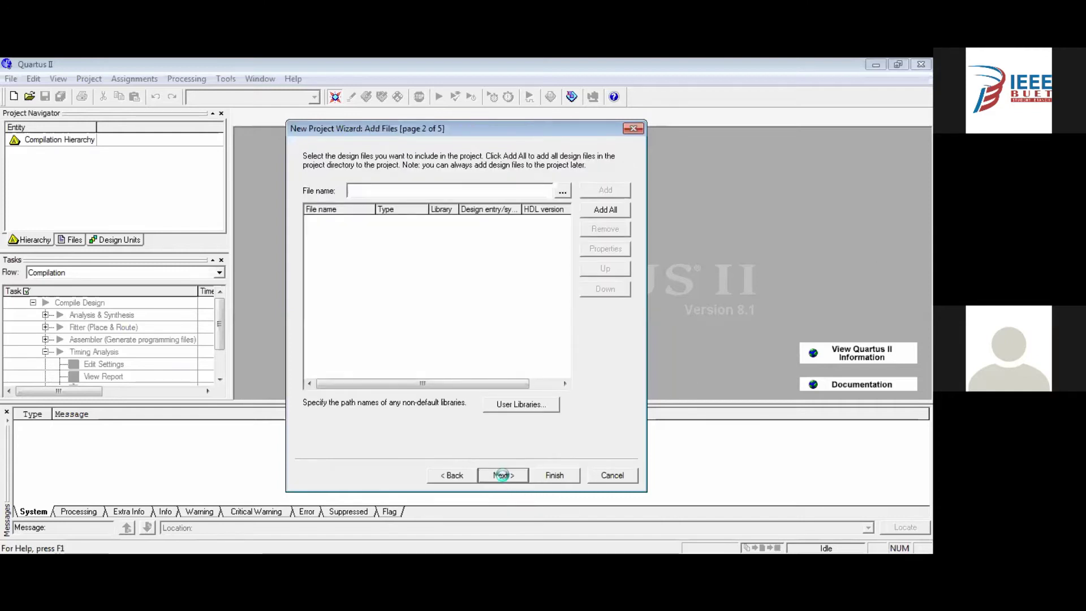
pyautogui.click(503, 475)
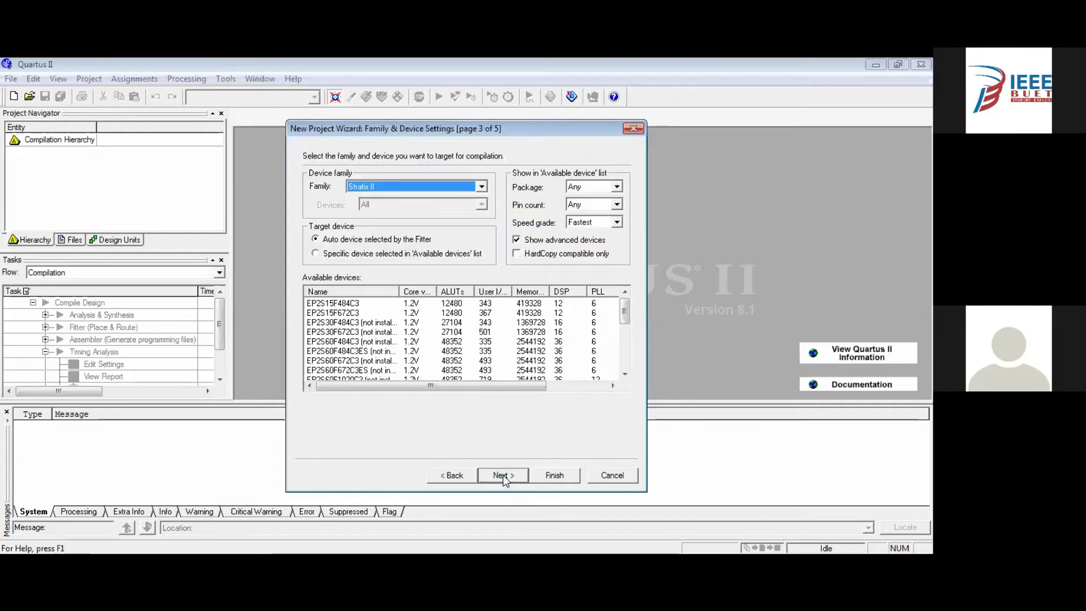
# Step: Target the Cyclone III device EP3C5E144C8, leave the EDA tools at None, and finish creating the project
pyautogui.click(481, 186)
pyautogui.scroll(2, 419, 259)
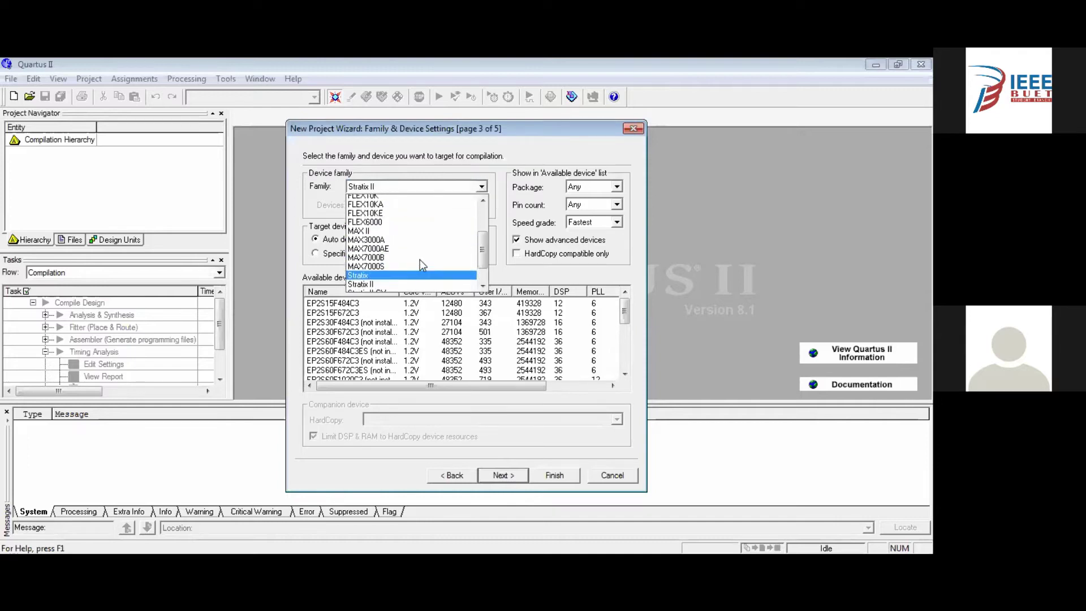
pyautogui.click(399, 225)
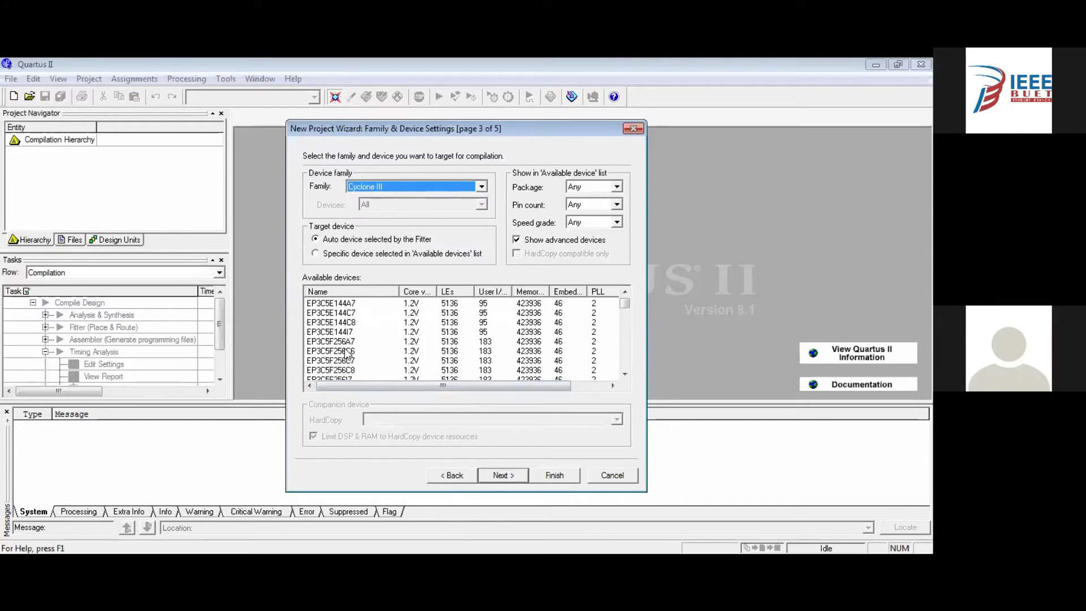
pyautogui.click(326, 322)
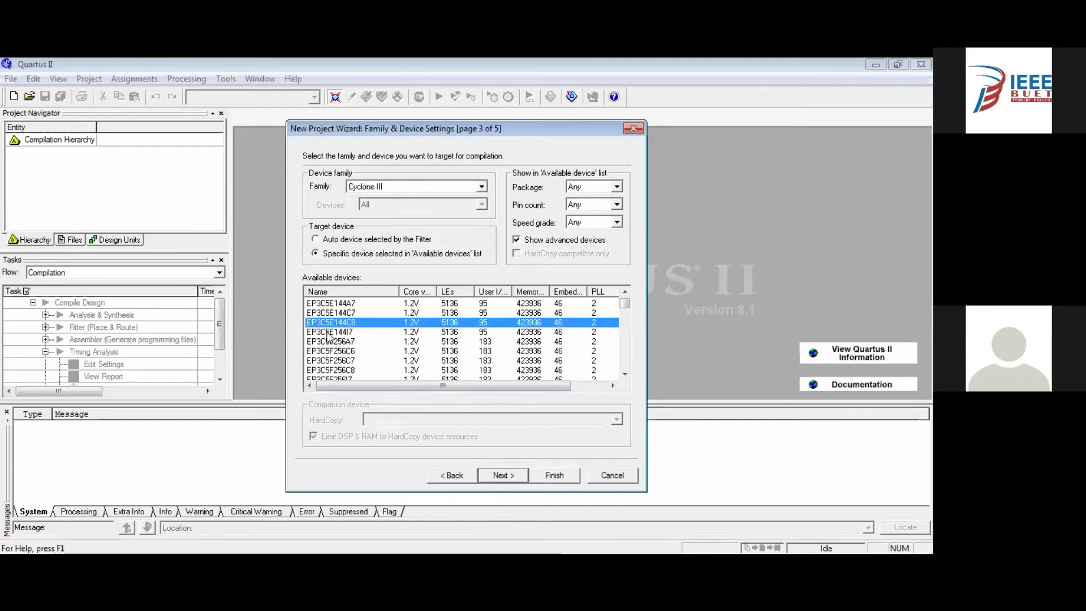
pyautogui.click(502, 475)
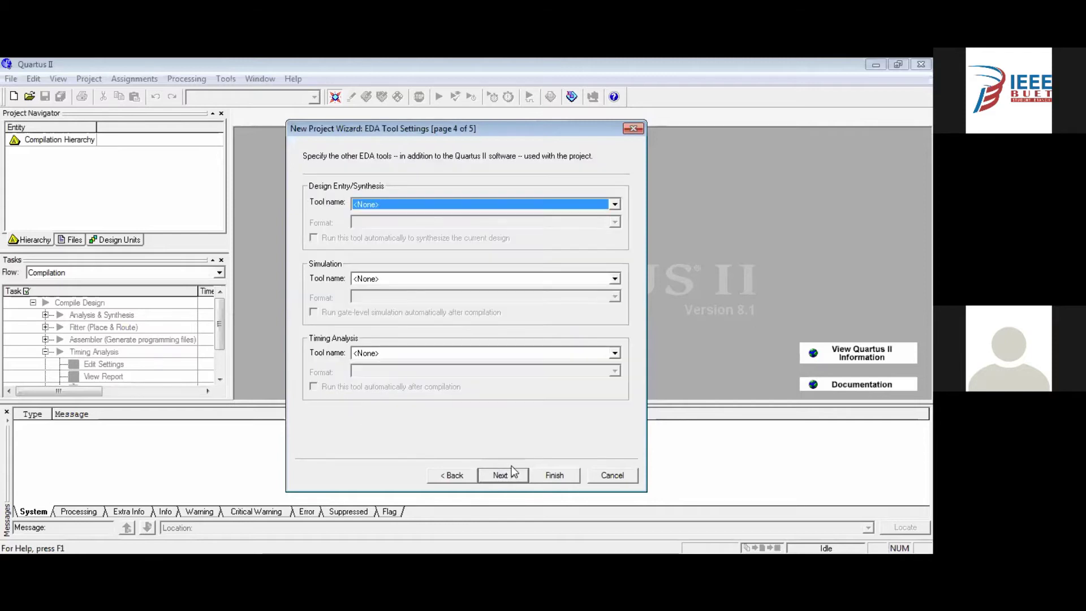
pyautogui.click(509, 475)
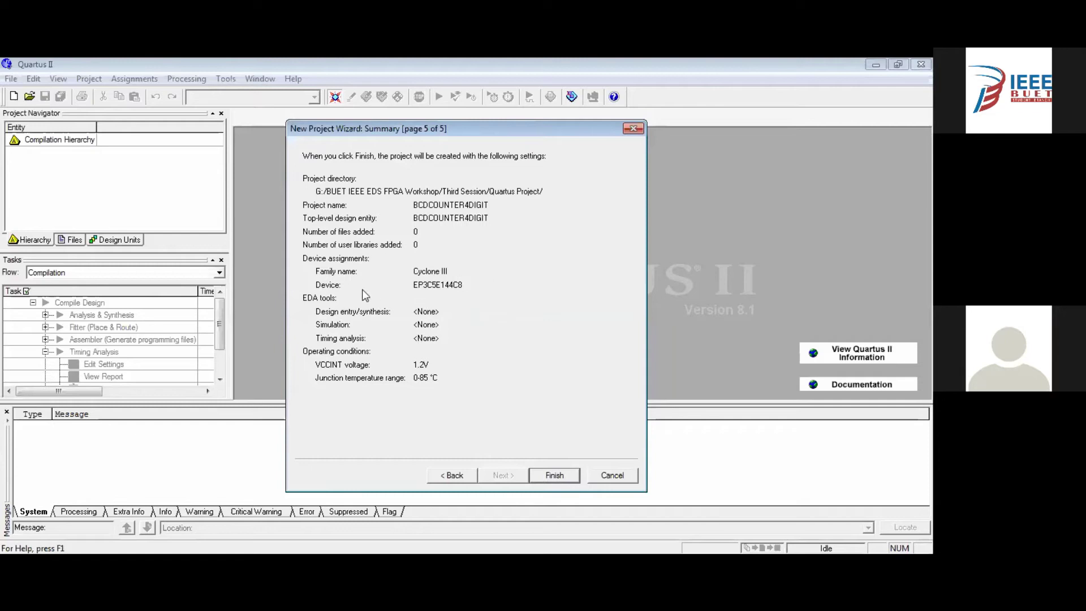
pyautogui.click(556, 475)
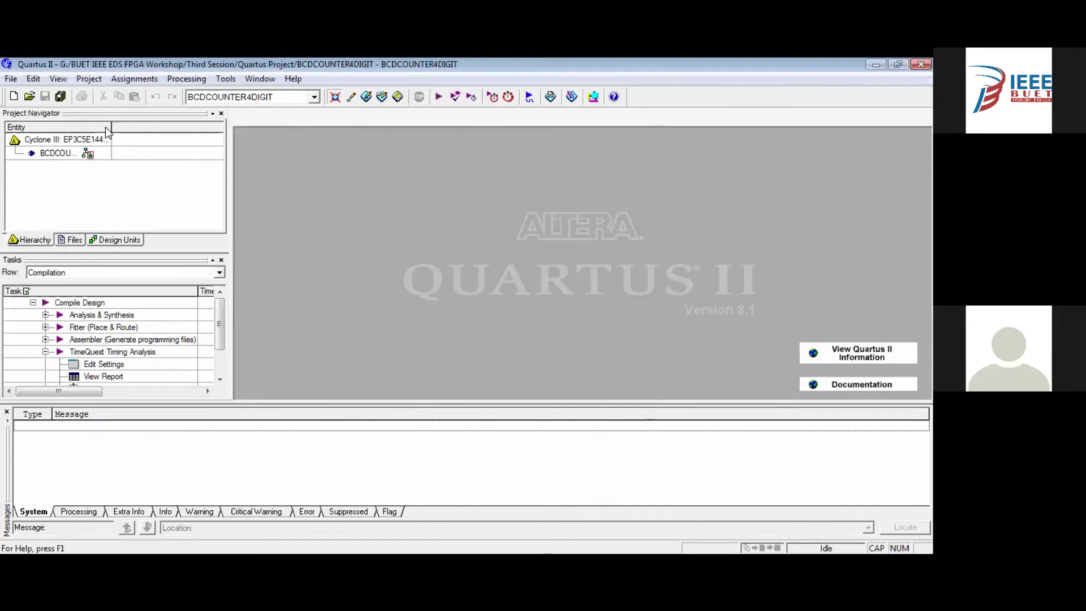
# Step: Widen the Entity column in the project hierarchy and create a new Verilog HDL file
pyautogui.moveTo(112, 127); pyautogui.dragTo(165, 128)
pyautogui.click(10, 79)
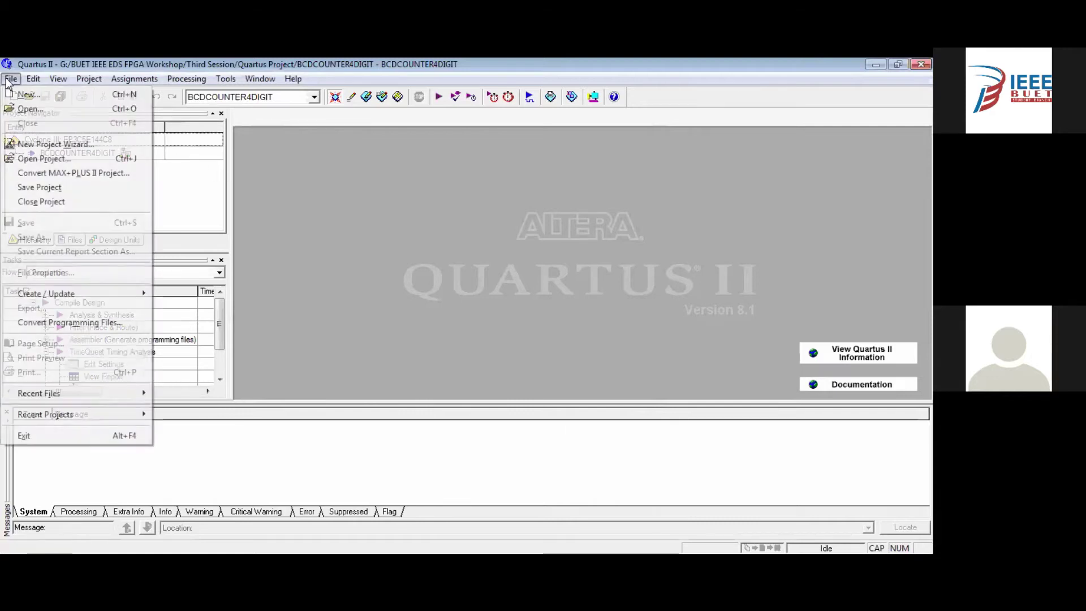
pyautogui.click(17, 94)
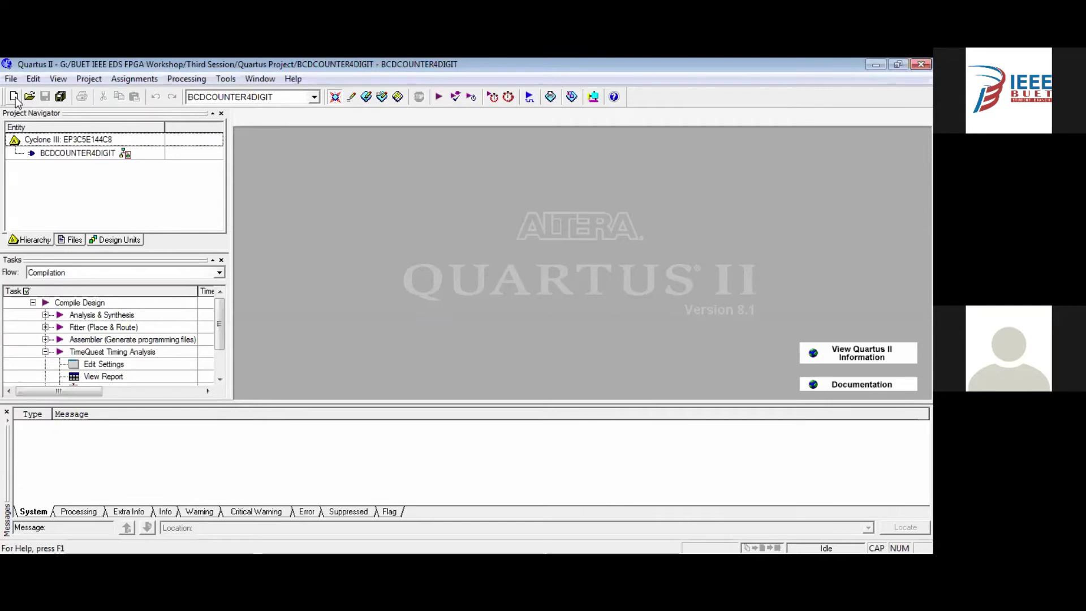
pyautogui.click(403, 261)
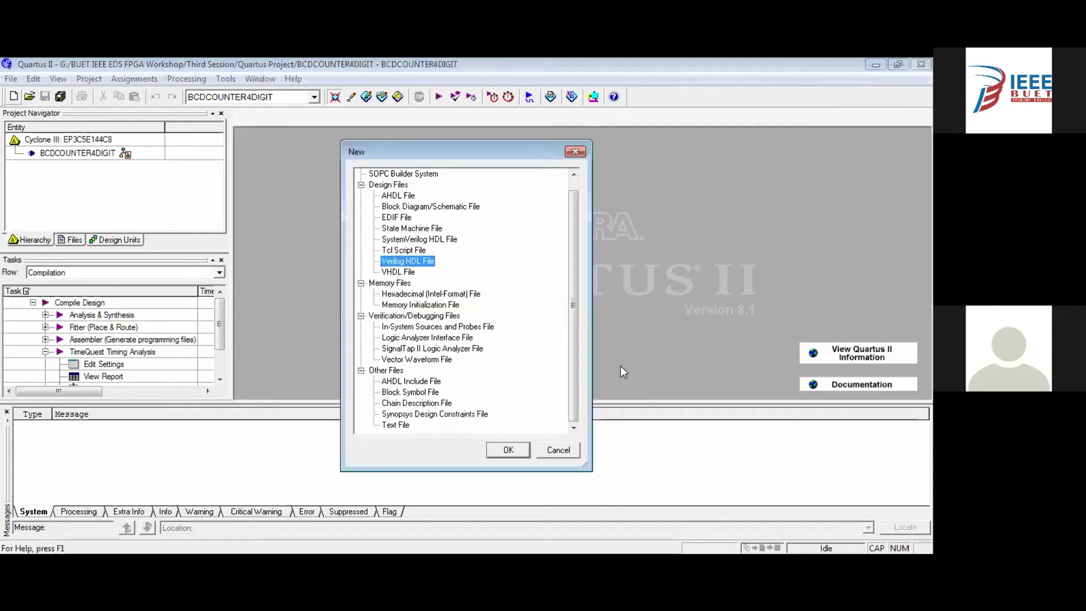
pyautogui.click(509, 449)
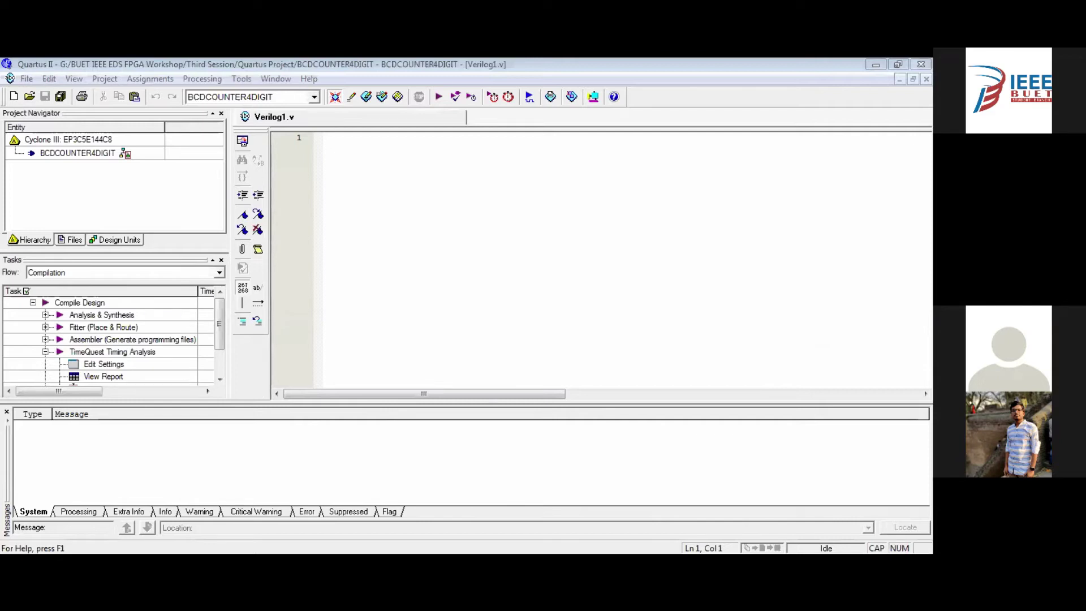
# Step: Paste the copied BCD counter top module code into the empty Verilog file and save it as BCDCOUNTER4DIGIT in the project folder
pyautogui.click(215, 179)
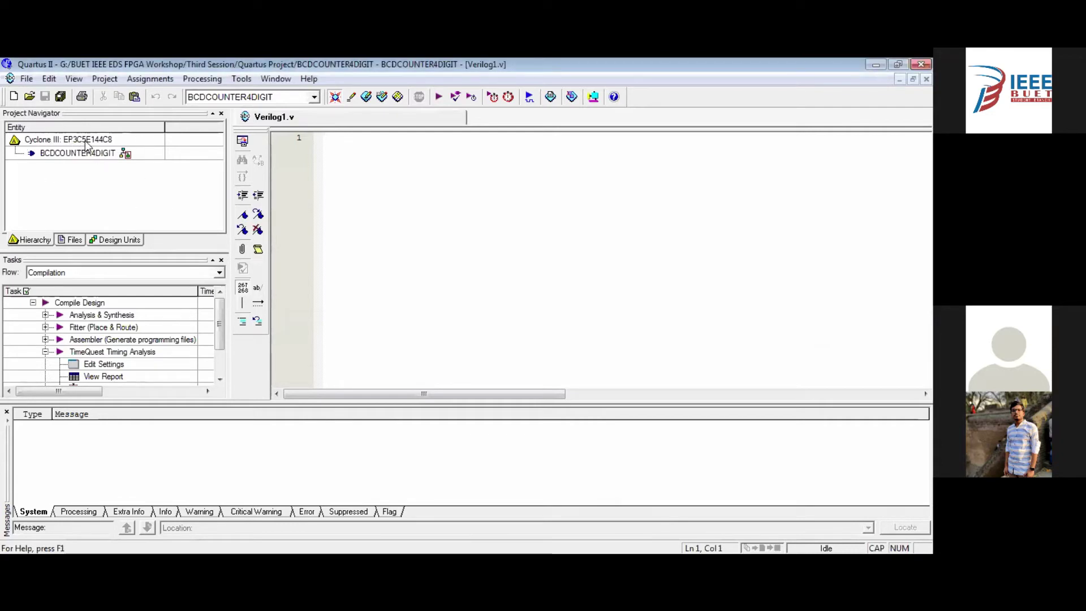
pyautogui.rightClick(355, 140)
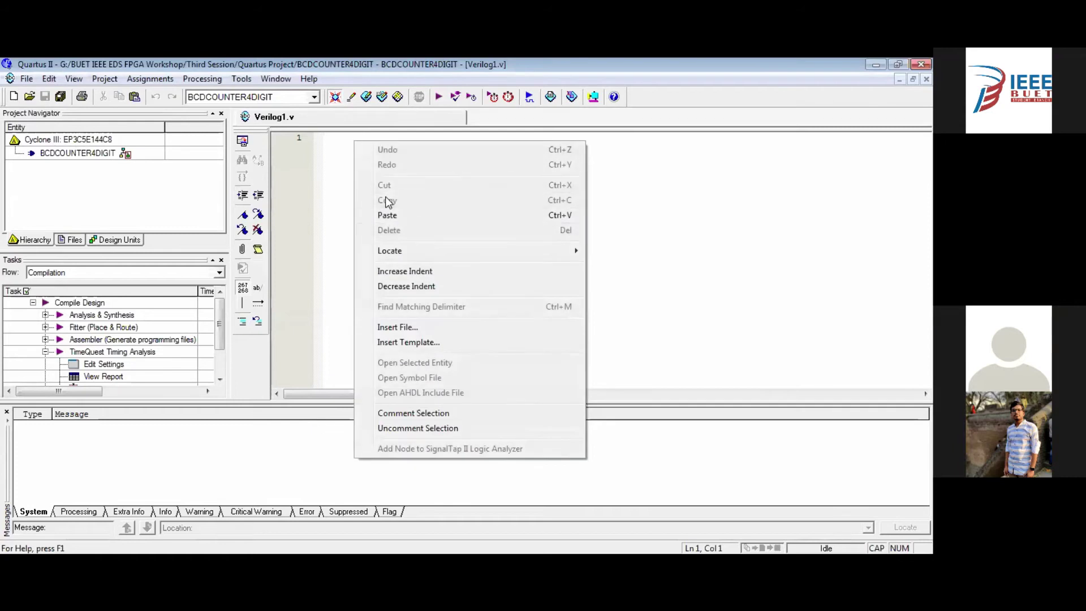
pyautogui.click(399, 215)
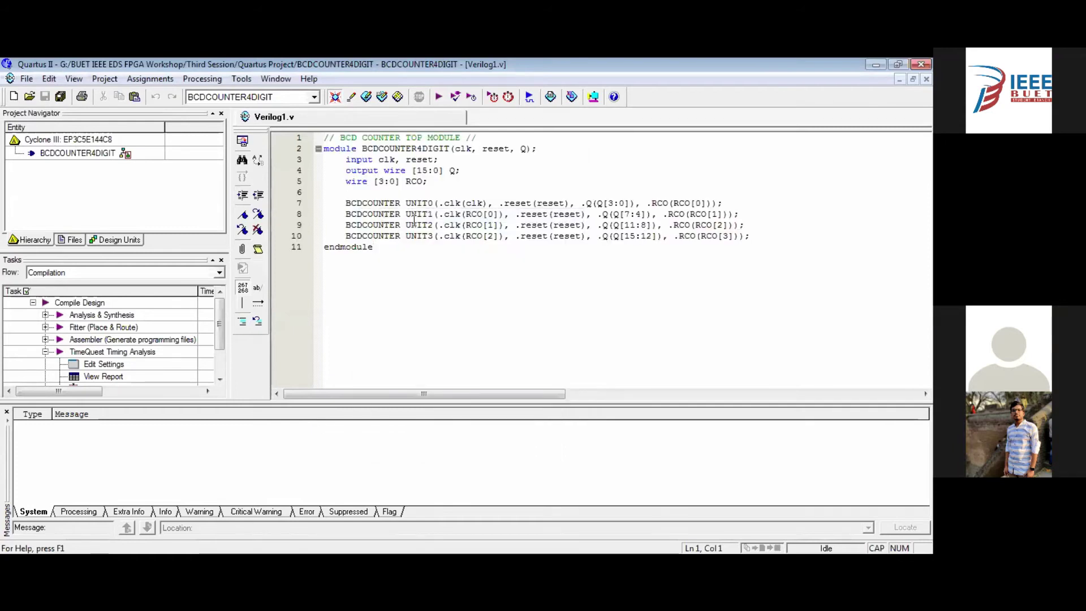
pyautogui.click(426, 247)
pyautogui.press('Return')
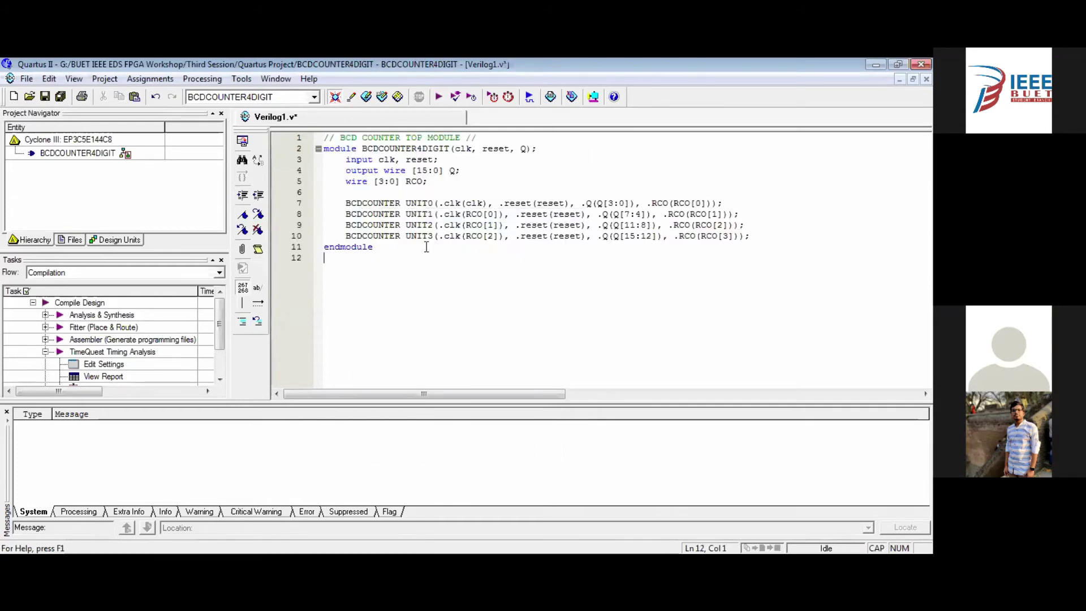
pyautogui.hotkey('ctrl', 's')
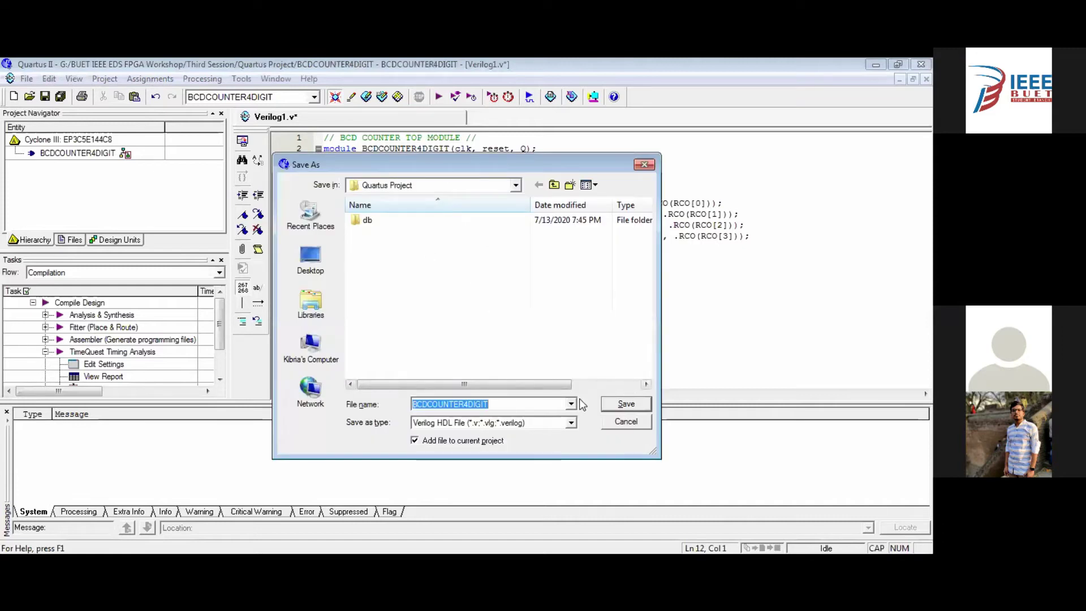
pyautogui.click(625, 404)
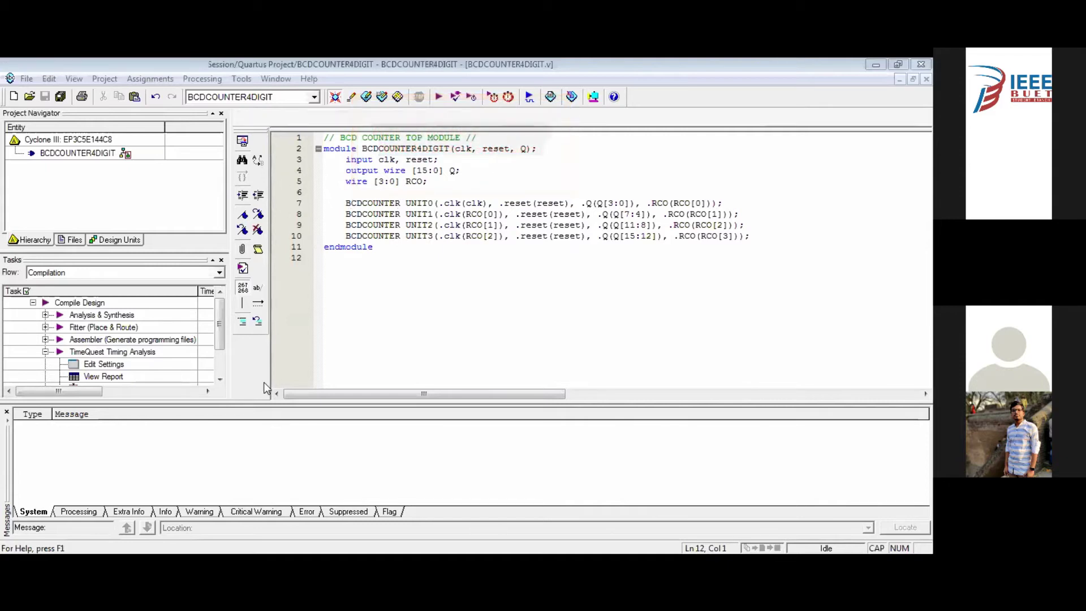
# Step: Create a second Verilog HDL file and paste the copied single-digit BCDCOUNTER module code into it
pyautogui.moveTo(352, 202); pyautogui.dragTo(400, 202)
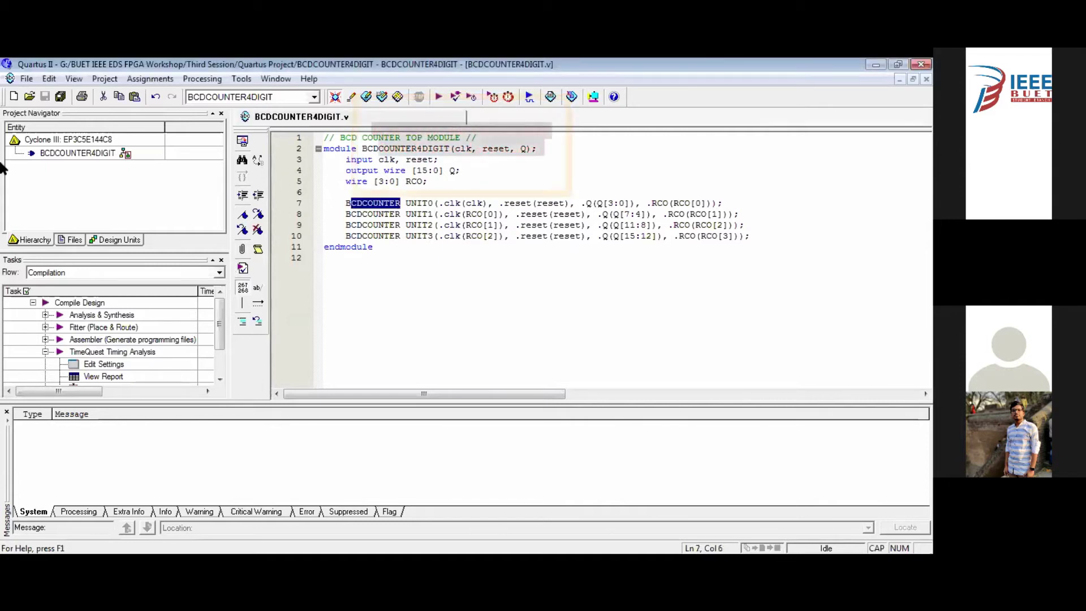
pyautogui.hotkey('ctrl', 'n')
pyautogui.click(516, 450)
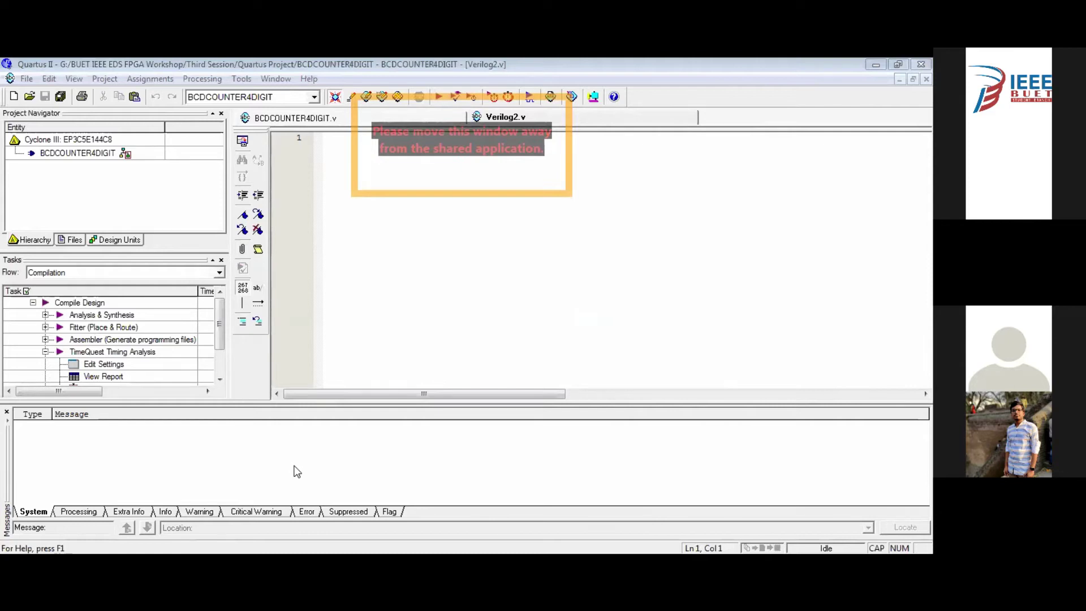
pyautogui.rightClick(389, 143)
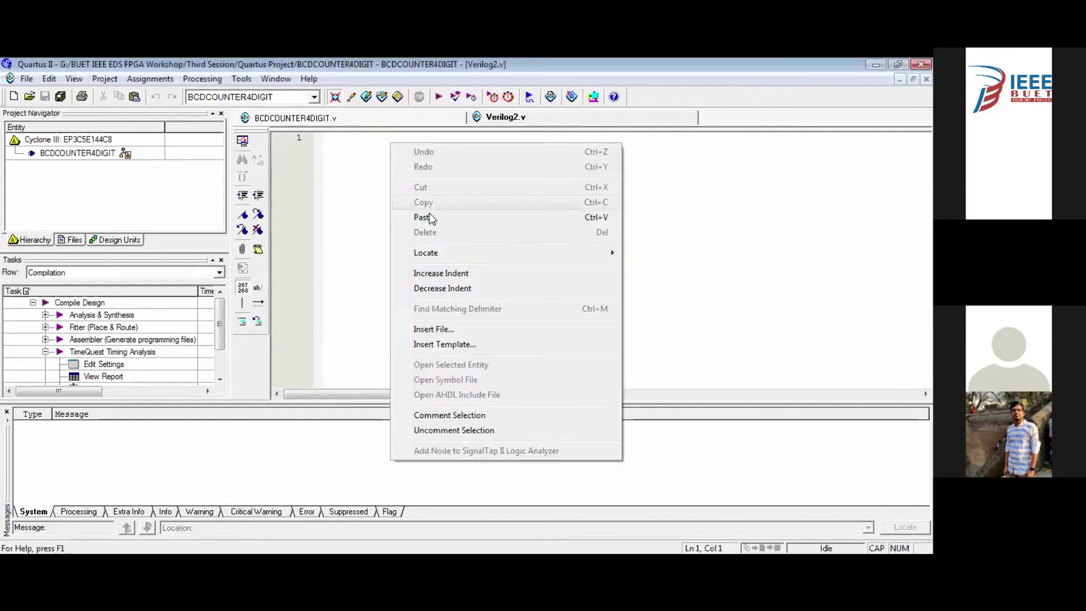
pyautogui.click(430, 218)
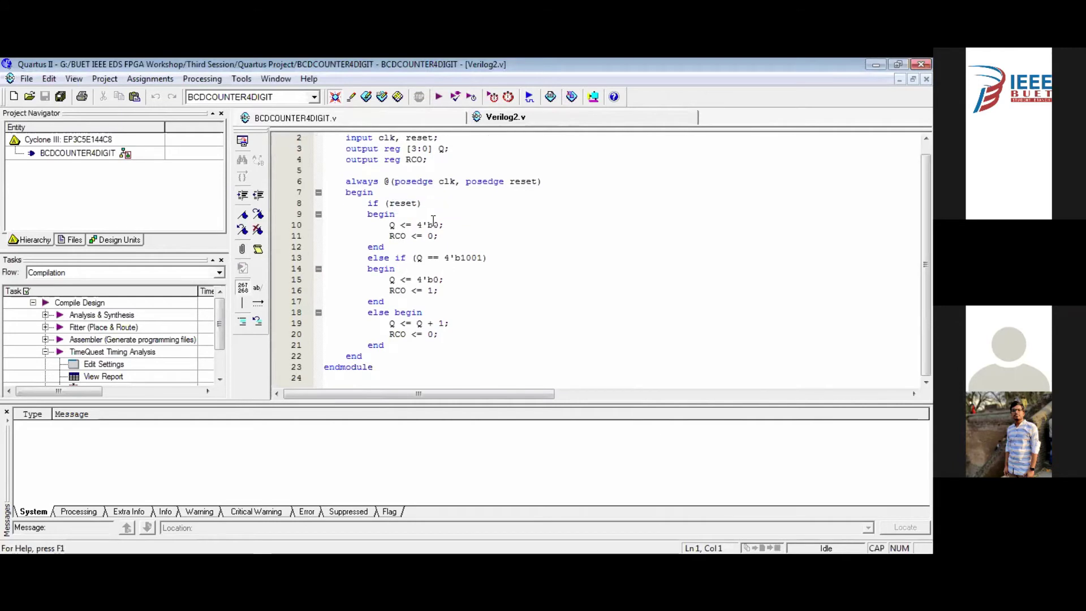
# Step: Save the second Verilog file as BCDCOUNTER in the Quartus Project folder, adding it to the current project
pyautogui.hotkey('ctrl', 's')
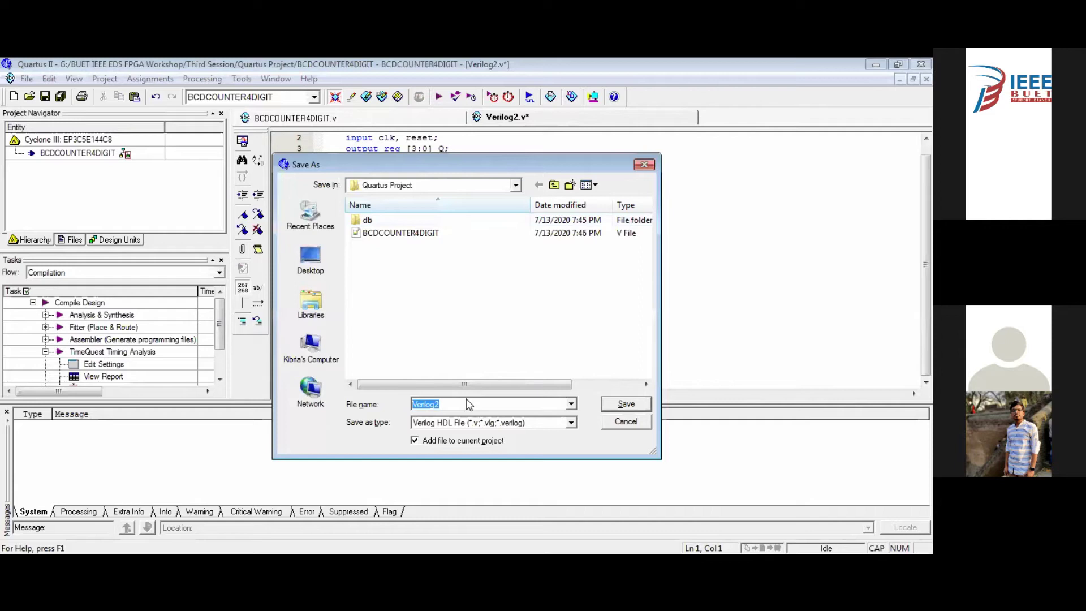
pyautogui.press('BackSpace')
pyautogui.write('BCDCOUNTER4DIGIT')
pyautogui.click(477, 404)
pyautogui.doubleClick(477, 404)
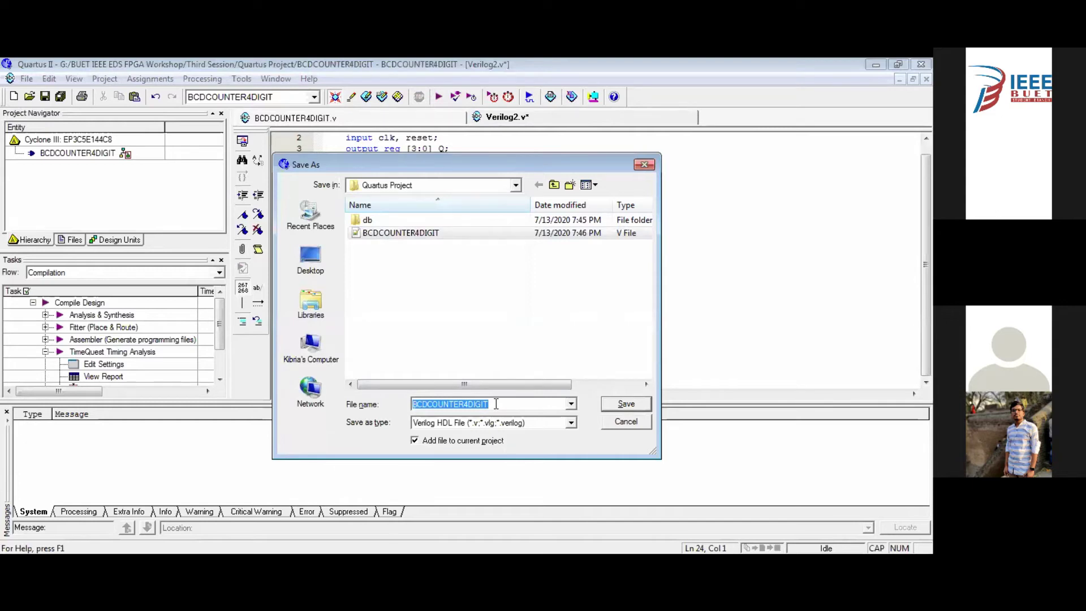
pyautogui.click(495, 404)
pyautogui.press('BackSpace')
pyautogui.press('BackSpace')
pyautogui.press('BackSpace')
pyautogui.press('BackSpace')
pyautogui.press('BackSpace')
pyautogui.press('BackSpace')
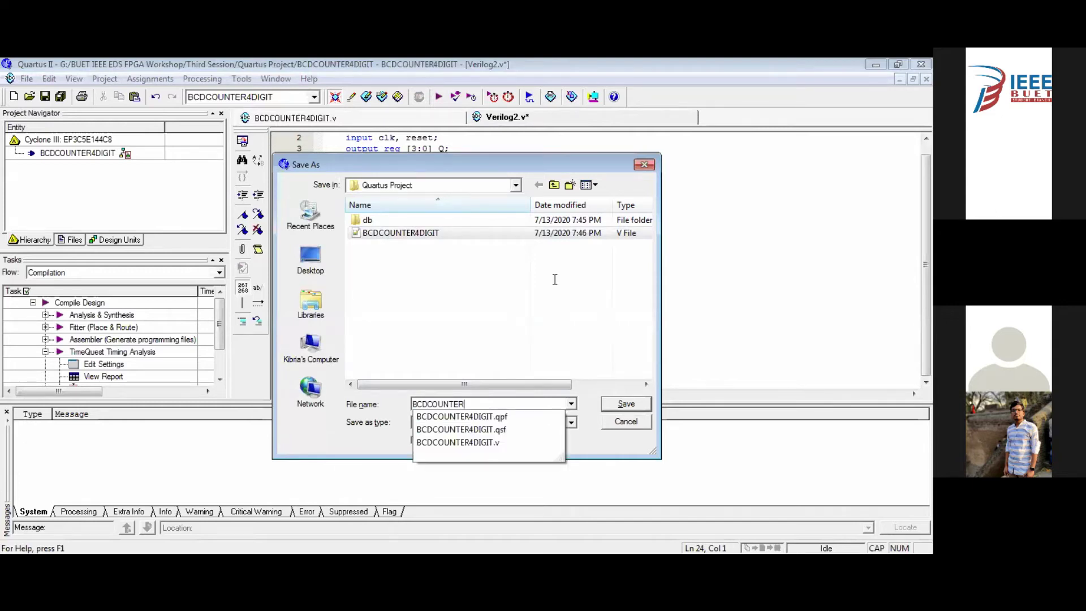
pyautogui.press('Return')
# Step: Examine the BCDCOUNTER module code at a larger text size, including its ports, clocked always block, and reset, rollover and increment branches
pyautogui.scroll(1, 497, 232)
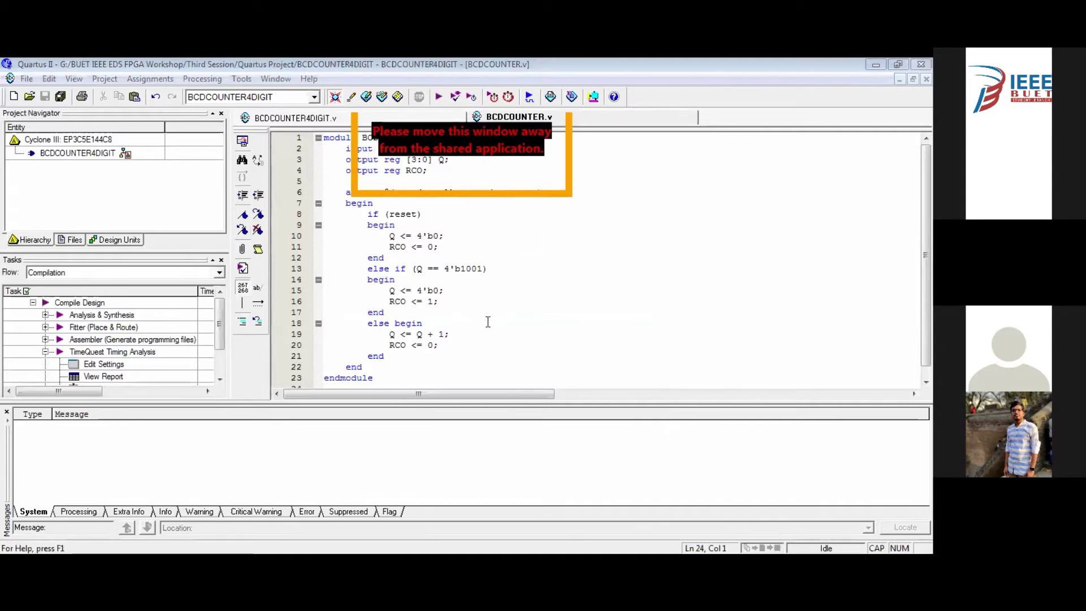
pyautogui.click(499, 292)
pyautogui.keyDown('ctrl'); pyautogui.scroll(2, 498, 292); pyautogui.keyUp('ctrl')
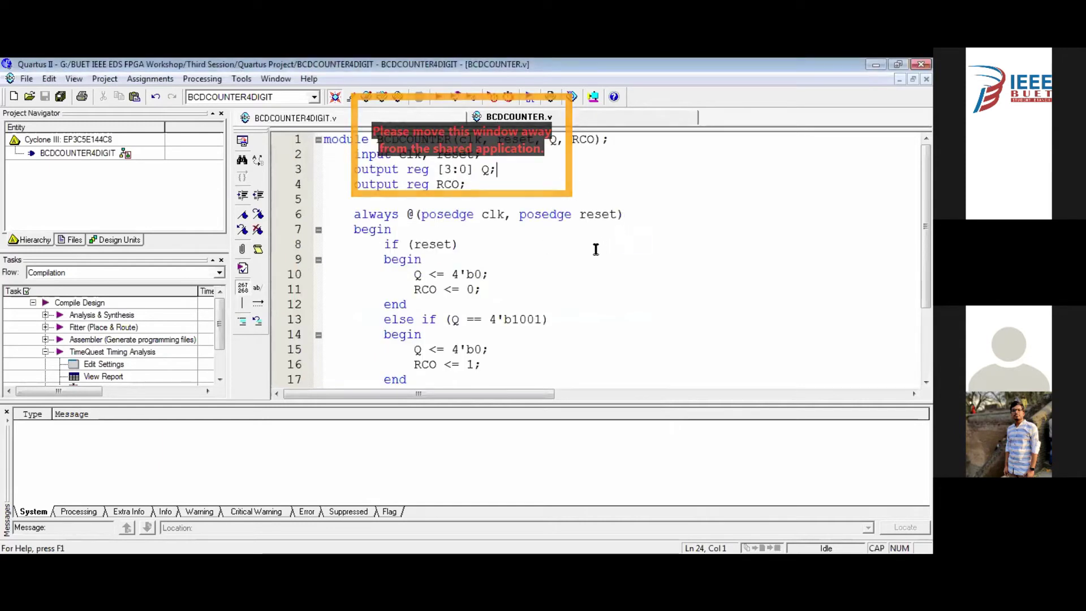
pyautogui.click(556, 167)
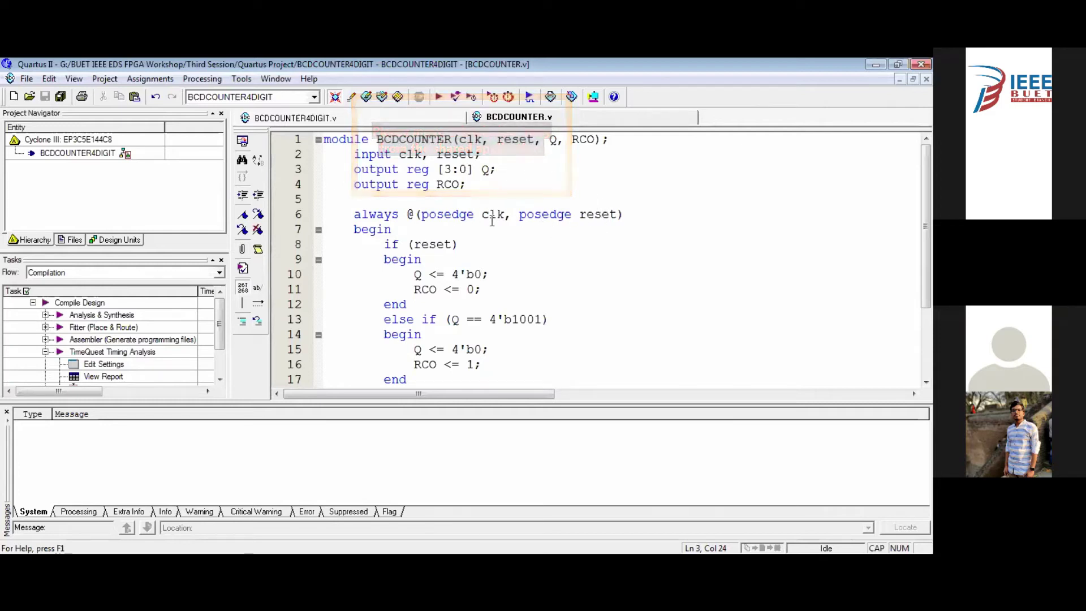
pyautogui.scroll(-3, 447, 390)
pyautogui.scroll(3, 442, 392)
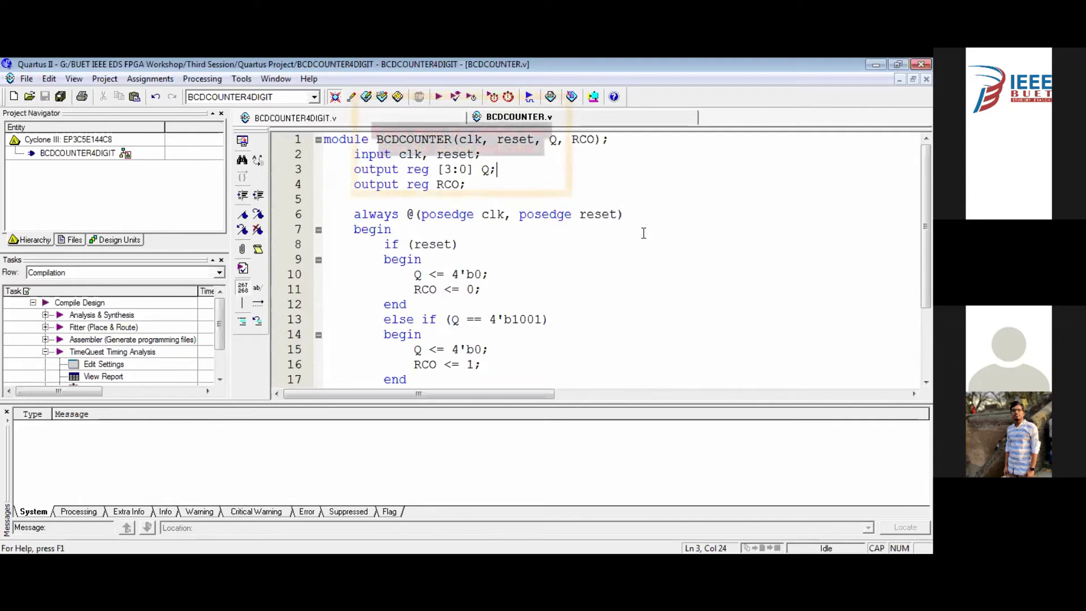
pyautogui.scroll(-2, 500, 253)
pyautogui.scroll(2, 500, 253)
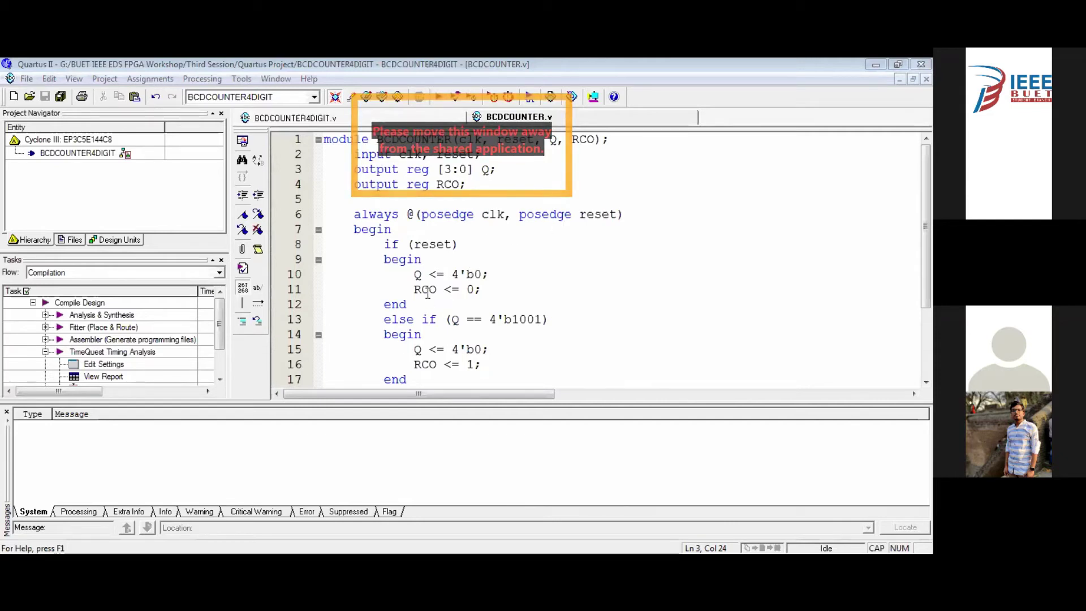
pyautogui.click(480, 309)
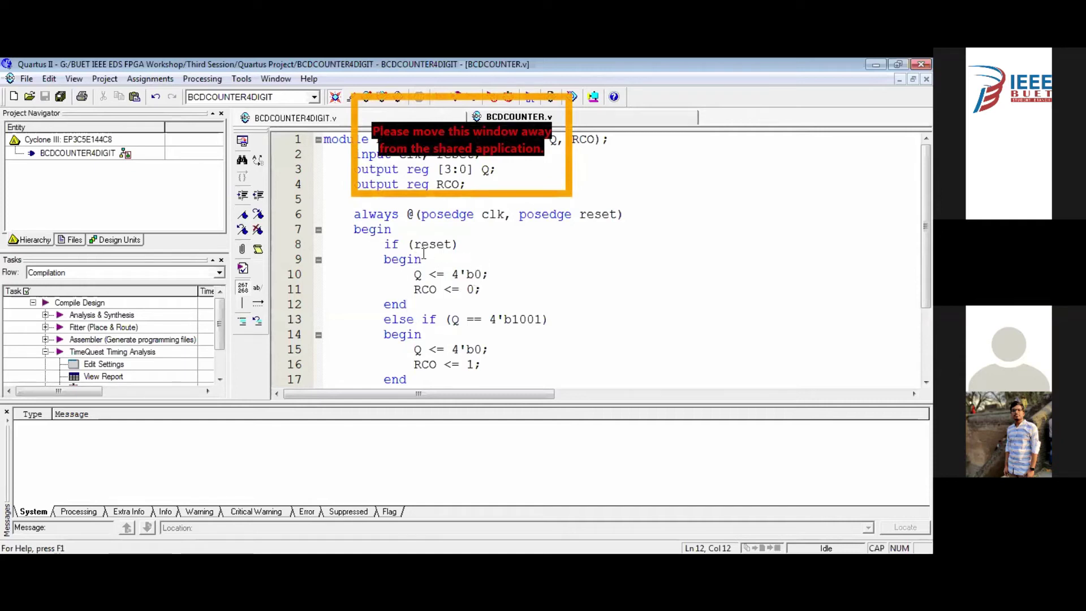
pyautogui.scroll(-1, 544, 324)
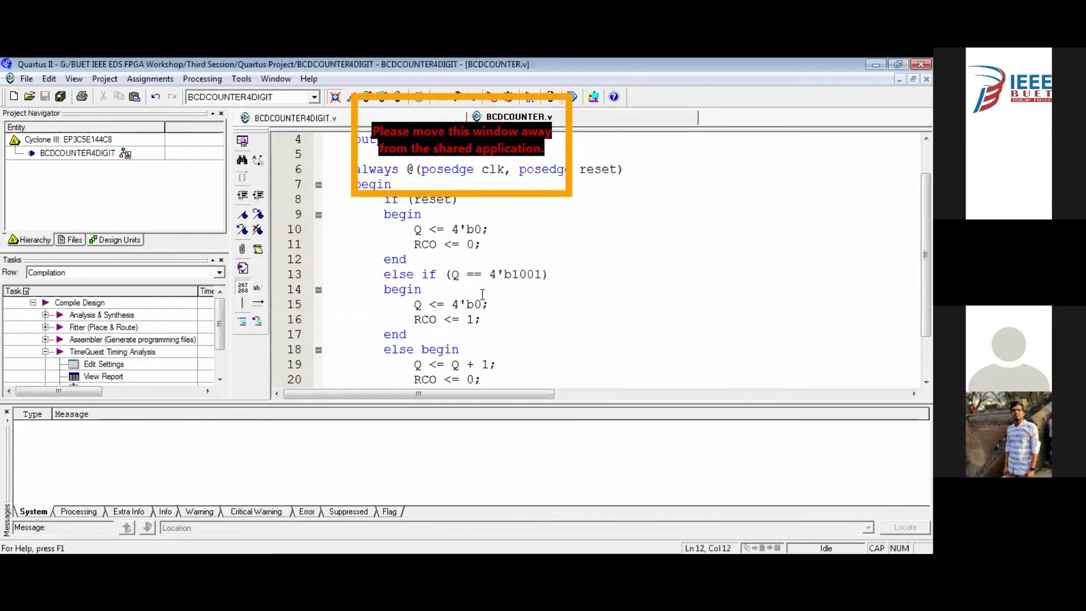
# Step: Review the BCDCOUNTER module again from its port declarations through the reset branch's begin-end block and the else-if branch
pyautogui.scroll(1, 488, 297)
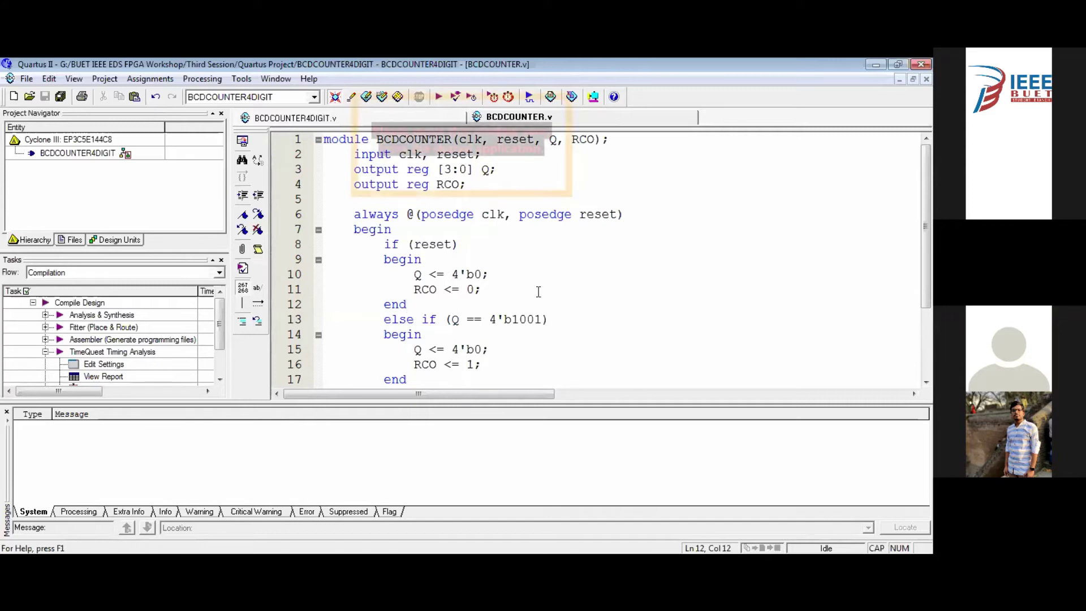
pyautogui.scroll(-2, 537, 297)
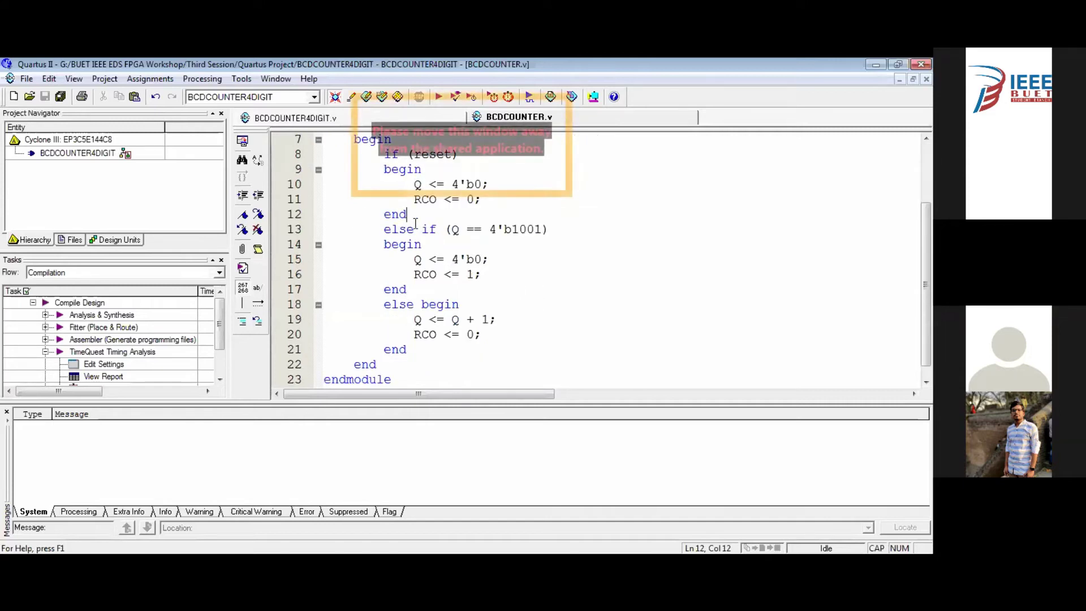
pyautogui.scroll(1, 447, 283)
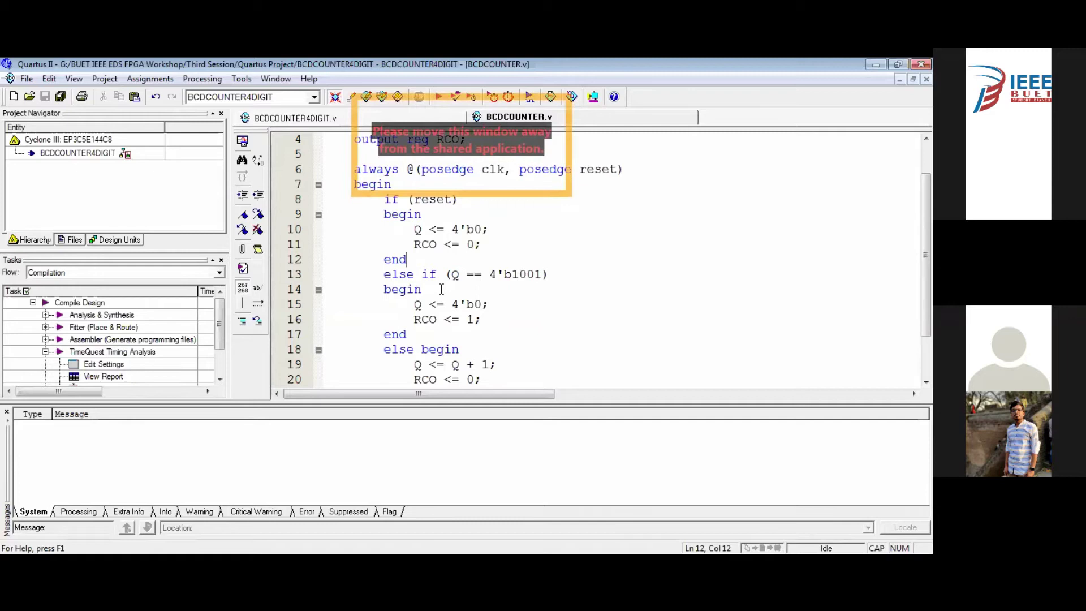
pyautogui.scroll(1, 435, 317)
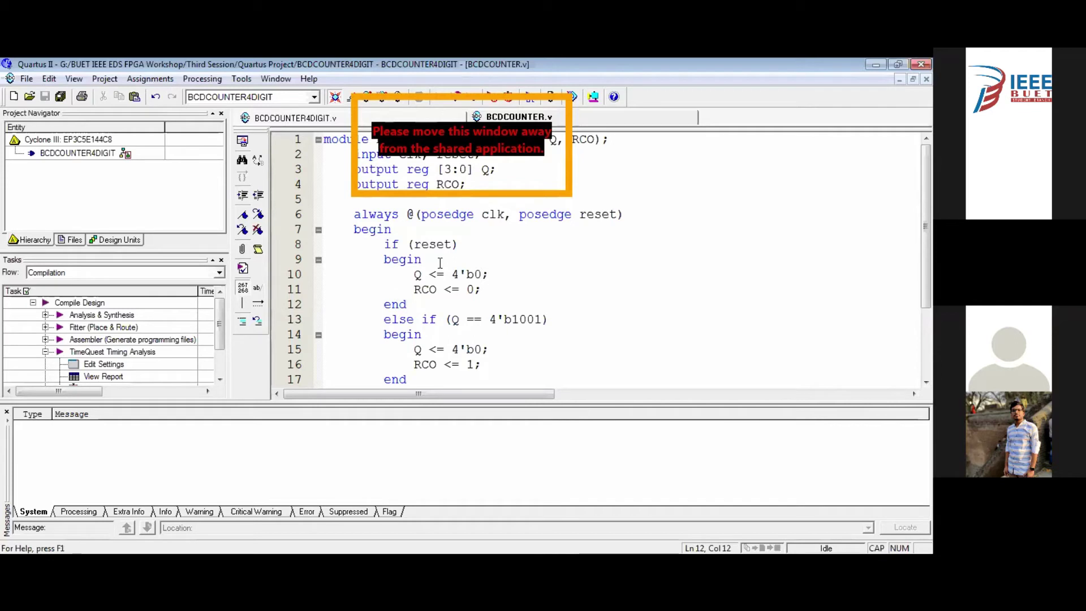
pyautogui.click(318, 260)
pyautogui.click(317, 262)
pyautogui.click(317, 261)
pyautogui.click(317, 262)
pyautogui.click(317, 261)
pyautogui.click(317, 262)
pyautogui.scroll(-1, 510, 346)
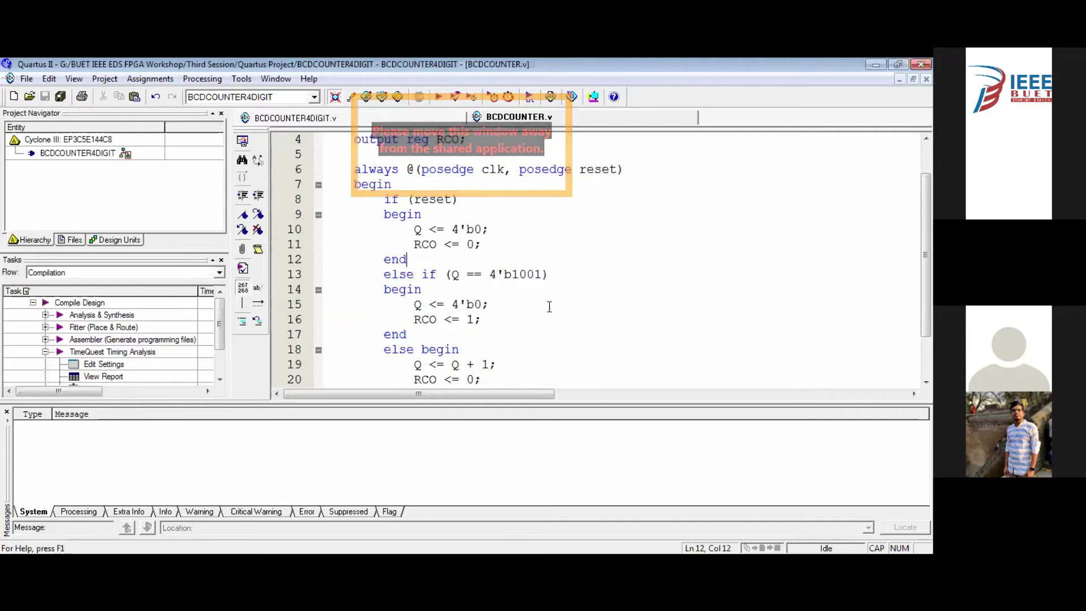
pyautogui.scroll(-1, 487, 325)
pyautogui.scroll(1, 509, 314)
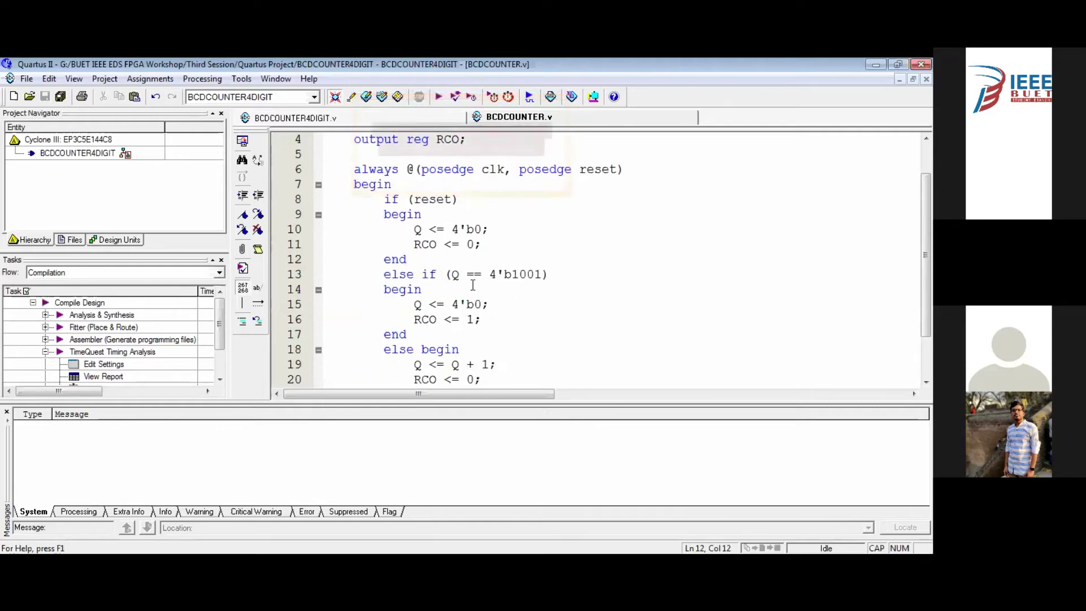
# Step: Change the increment statement in the final else branch of BCDCOUNTER to Q <= Q + 4'b1;
pyautogui.scroll(-1, 500, 287)
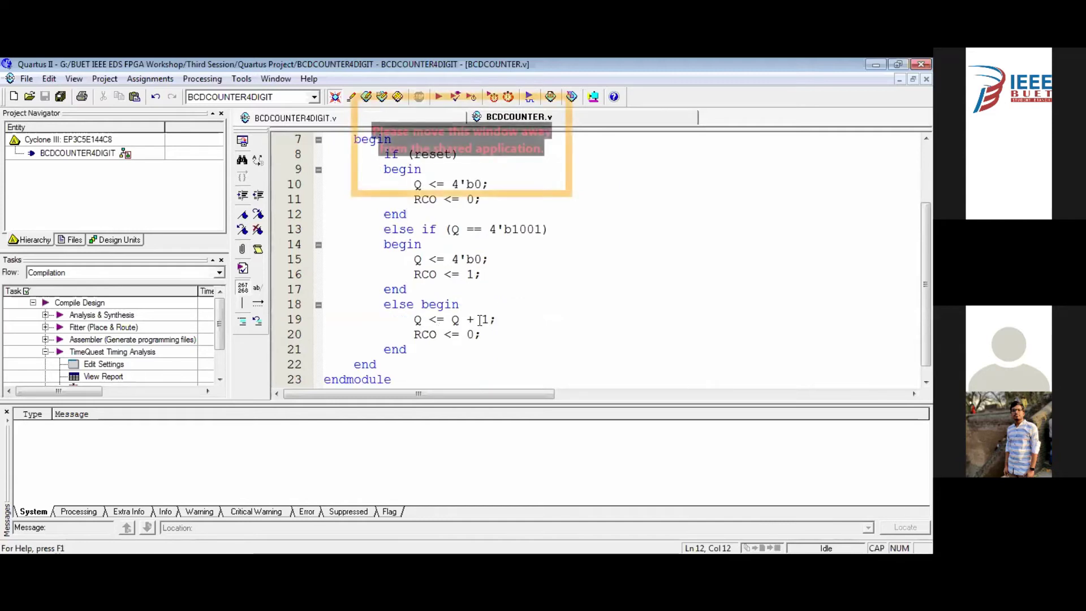
pyautogui.click(481, 320)
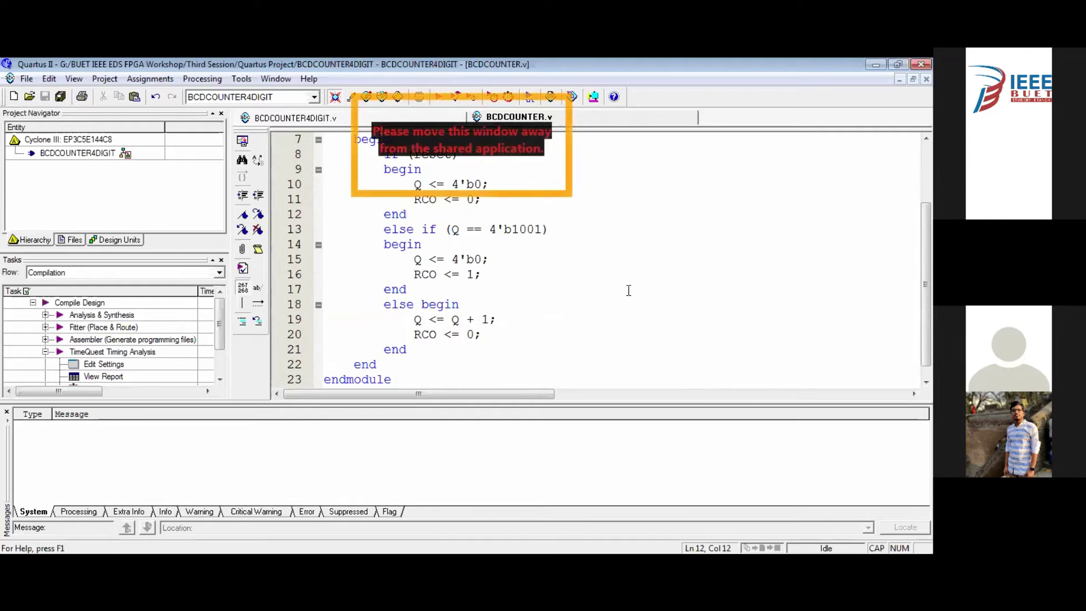
pyautogui.write("4'")
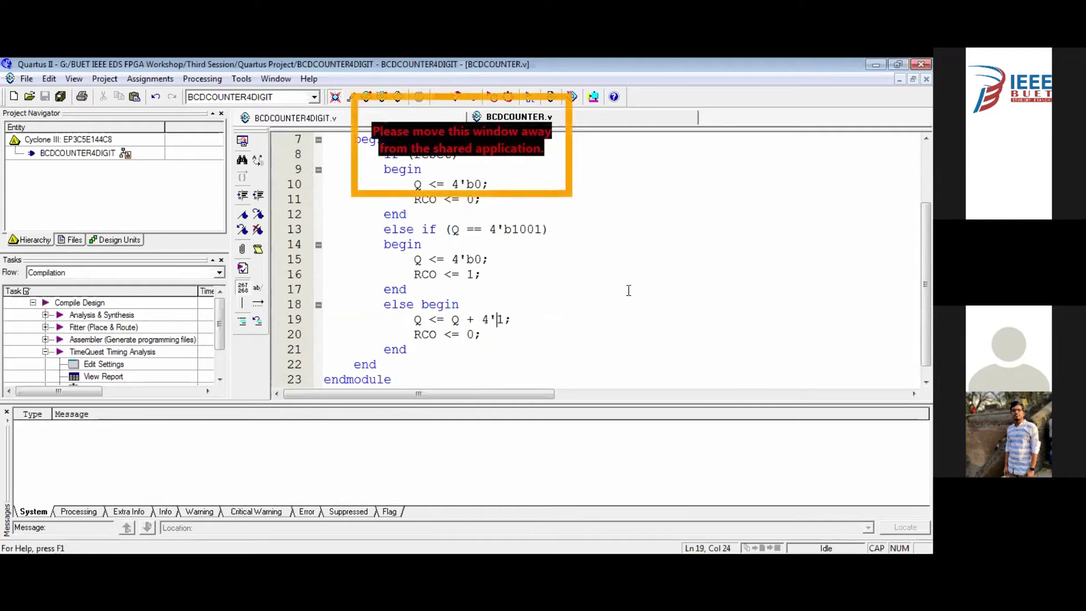
pyautogui.write('B')
pyautogui.press('BackSpace')
pyautogui.write('b')
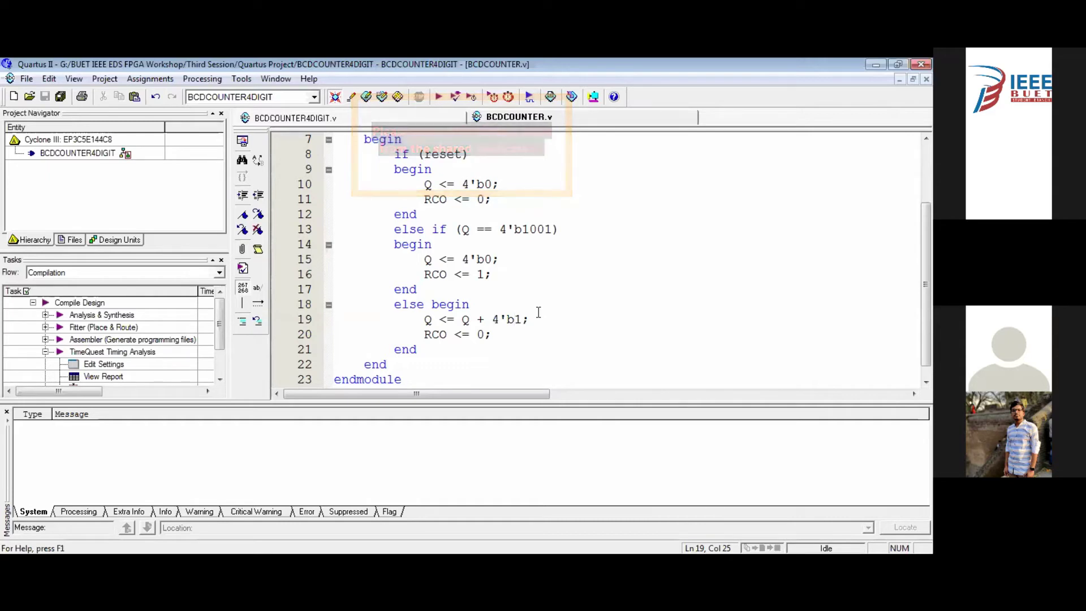
# Step: Examine how the else-if condition compares Q with 4'b1001 and how the branches assign Q and RCO
pyautogui.scroll(-1, 502, 325)
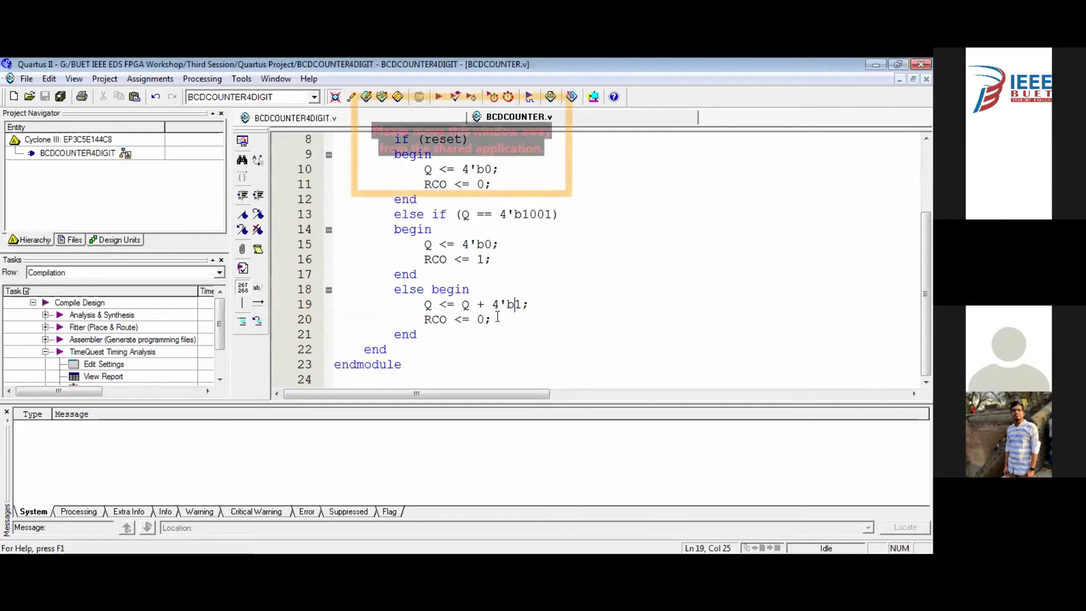
pyautogui.scroll(1, 521, 287)
pyautogui.scroll(-1, 523, 294)
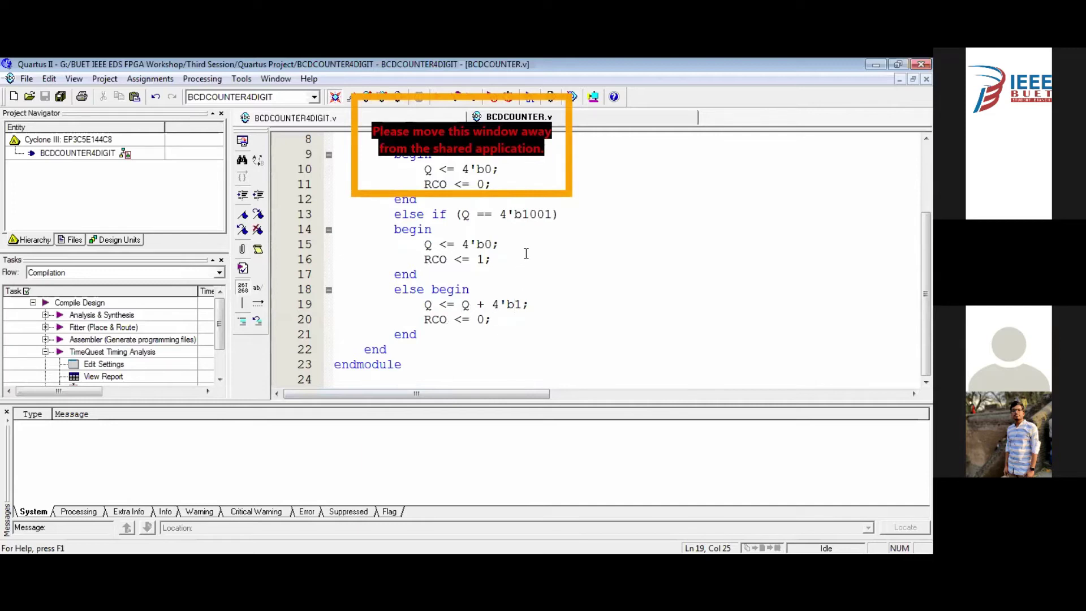
pyautogui.scroll(1, 526, 254)
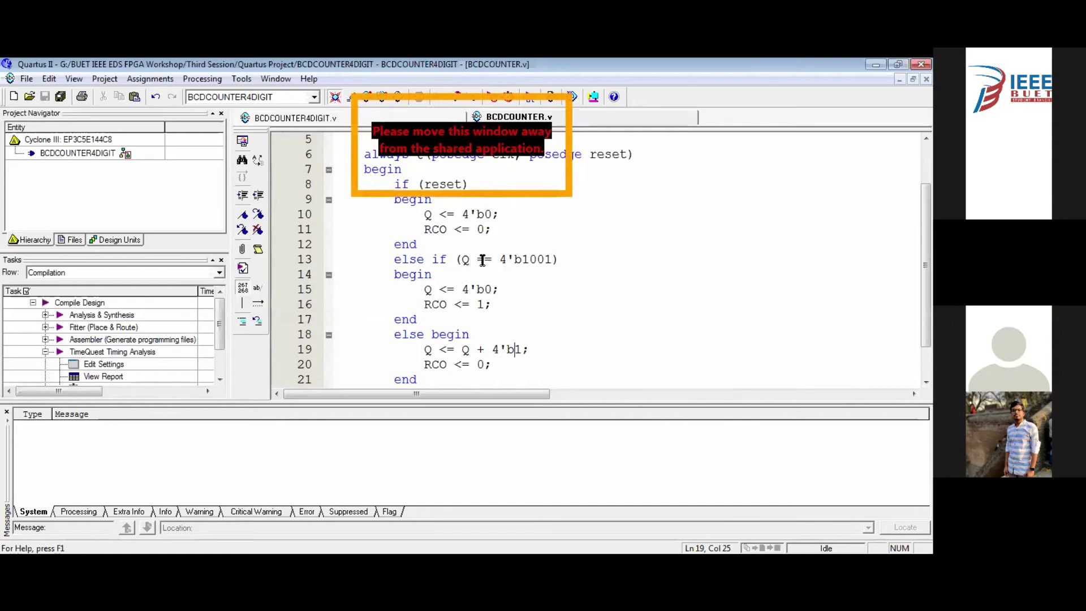
pyautogui.doubleClick(463, 260)
pyautogui.moveTo(545, 259); pyautogui.dragTo(500, 259)
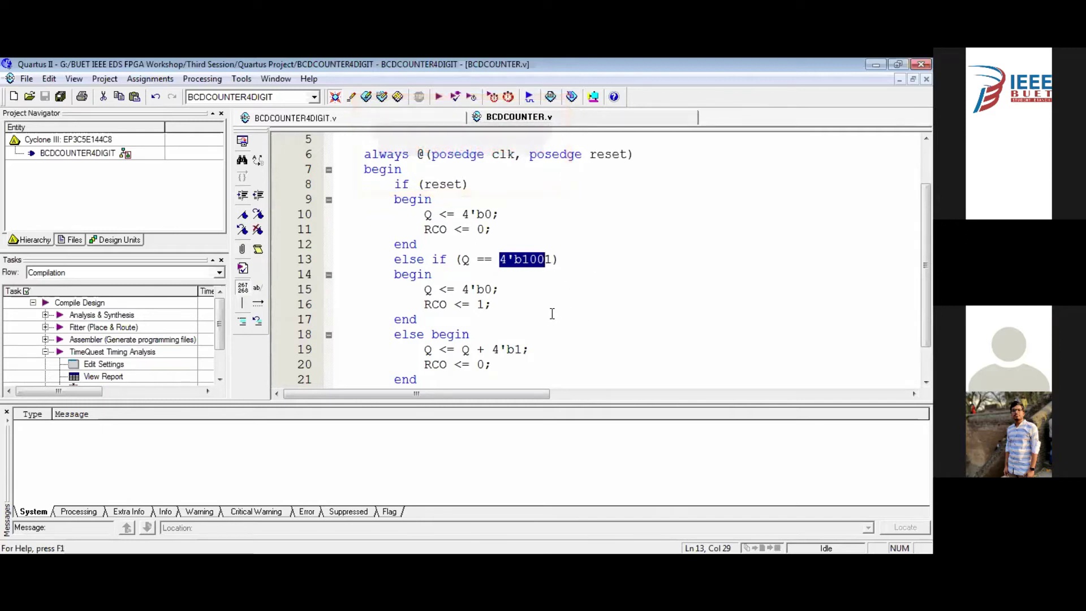
pyautogui.click(513, 305)
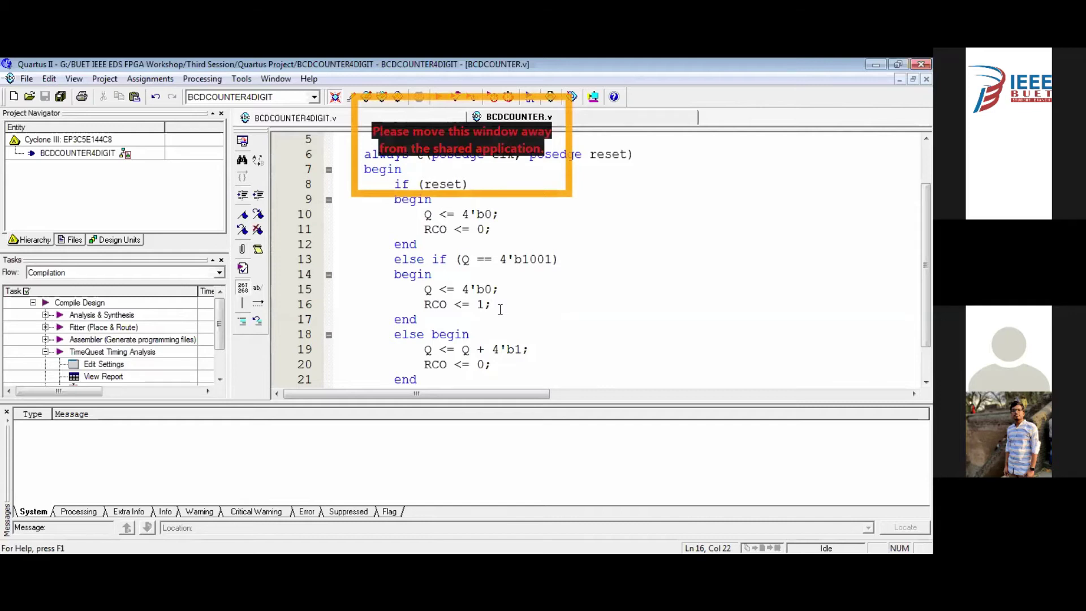
pyautogui.scroll(-1, 499, 308)
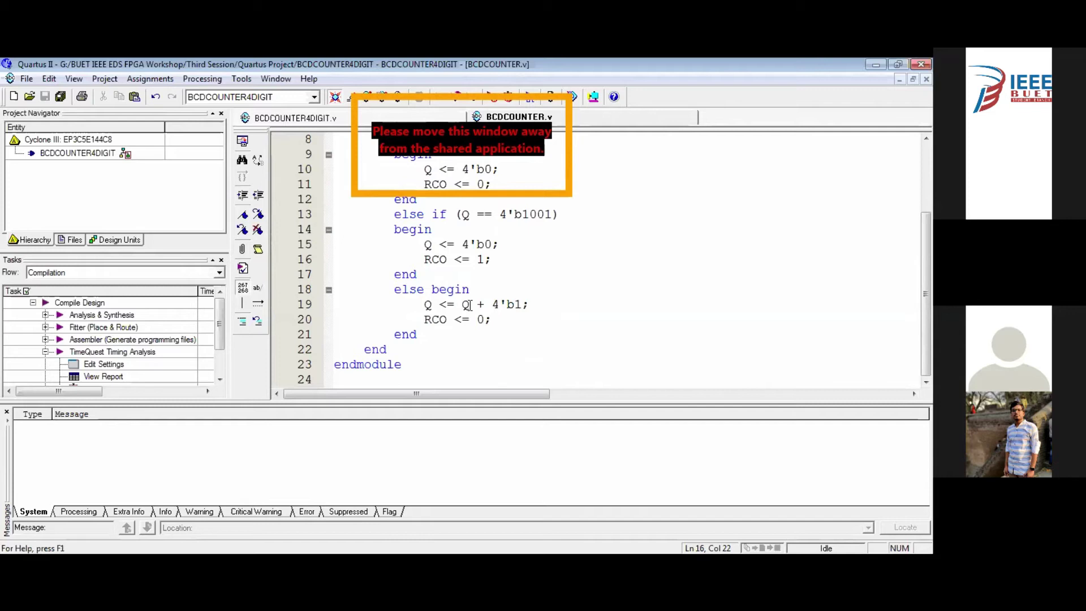
pyautogui.scroll(3, 431, 294)
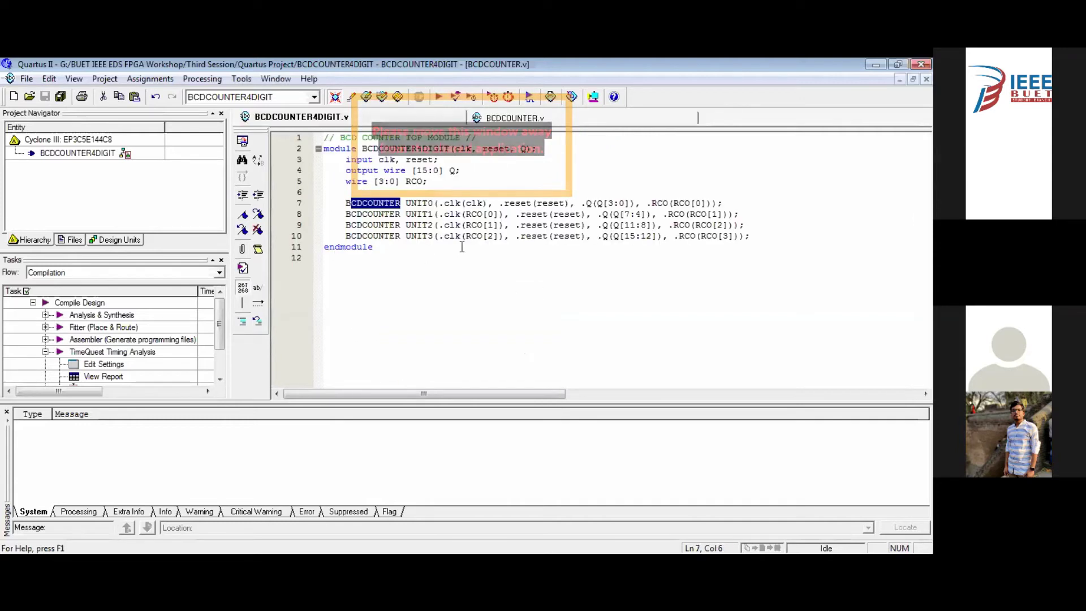
# Step: Run a full compilation of the BCDCOUNTER4DIGIT project, checking its warnings and critical warnings, and acknowledge its completion
pyautogui.click(439, 97)
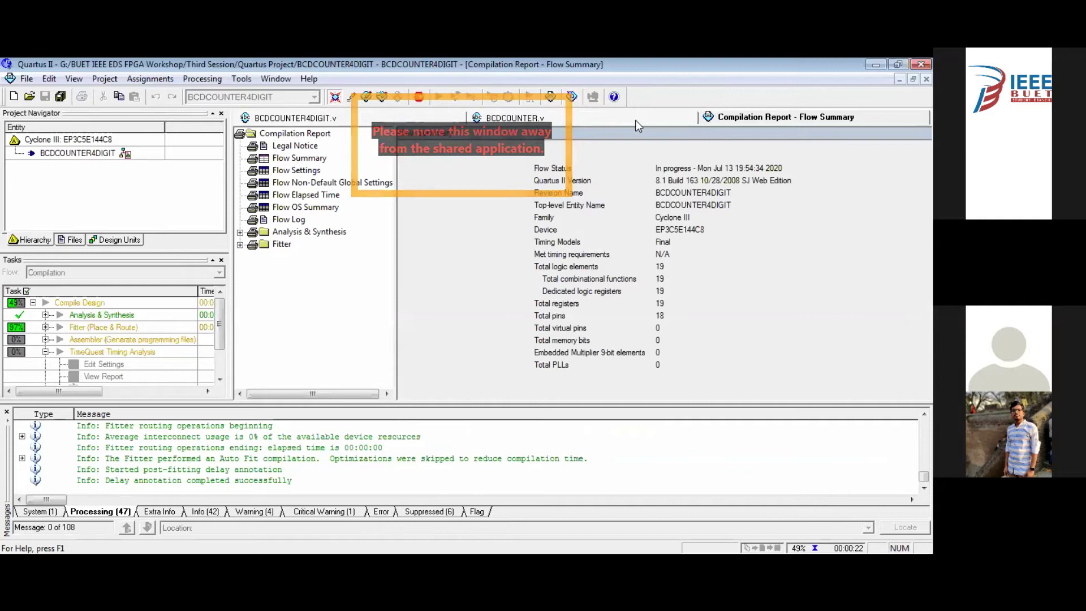
pyautogui.click(253, 512)
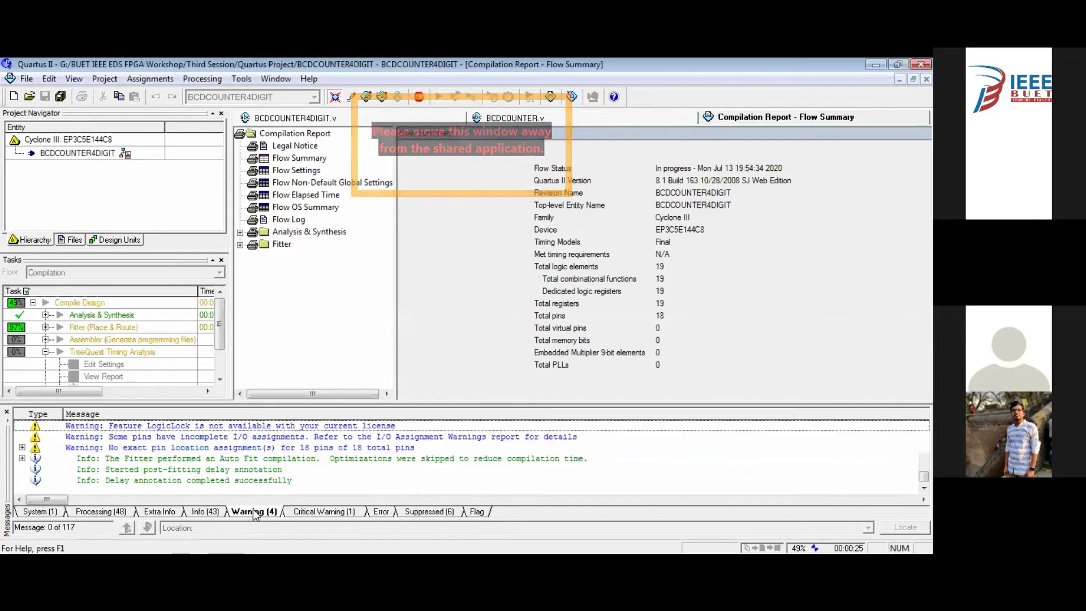
pyautogui.click(323, 514)
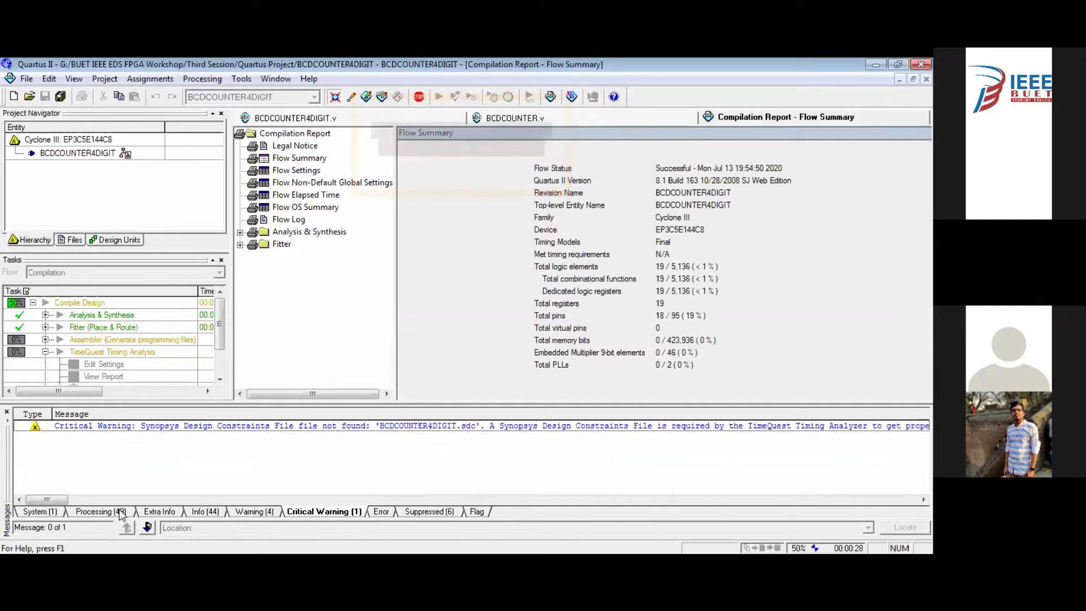
pyautogui.click(250, 512)
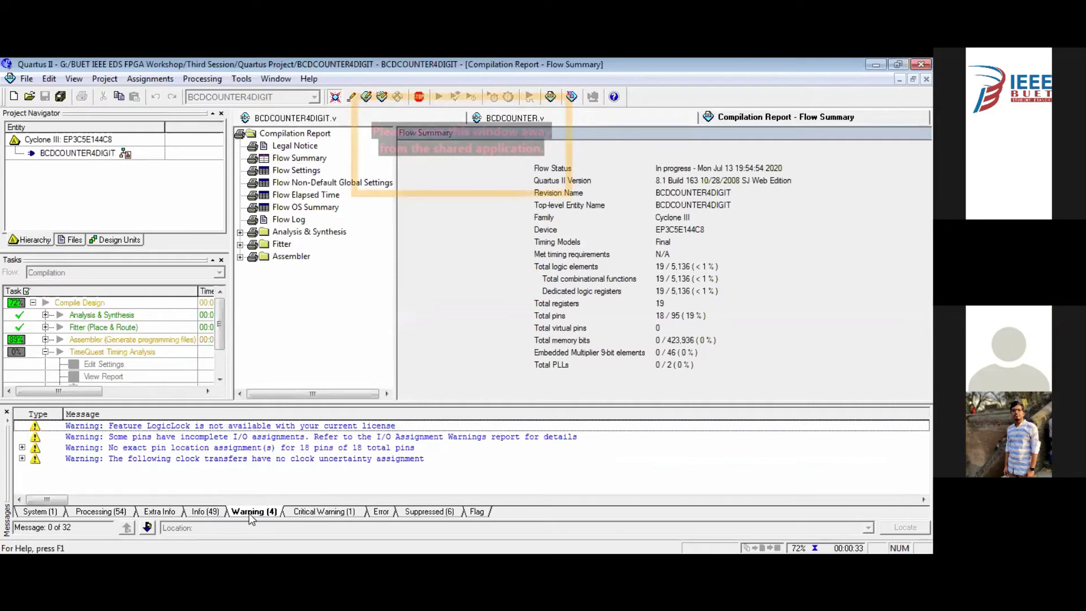
pyautogui.click(318, 511)
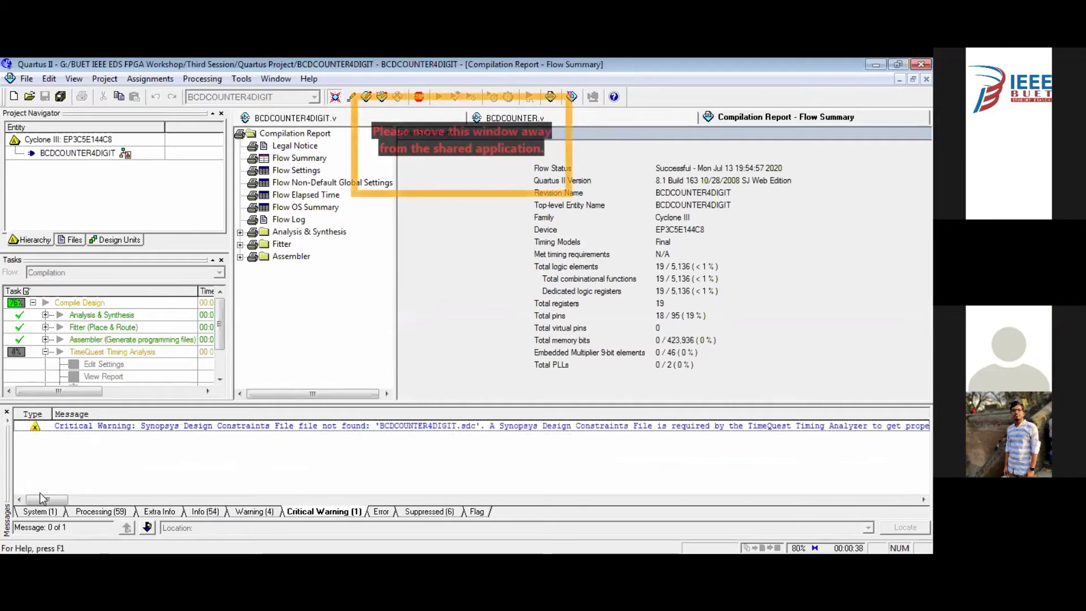
pyautogui.moveTo(41, 498); pyautogui.dragTo(90, 498)
pyautogui.click(20, 499)
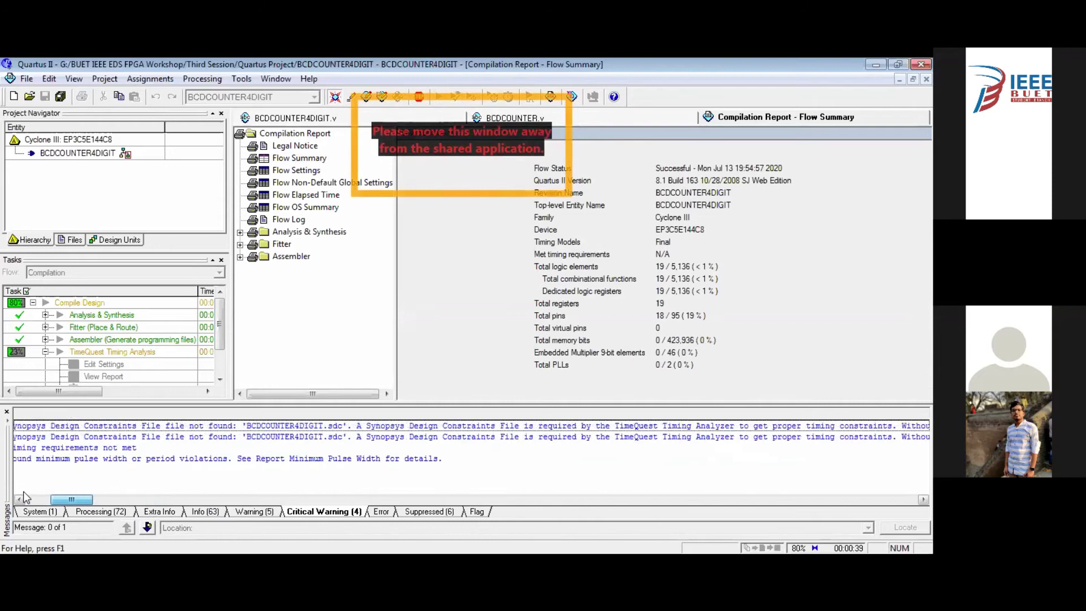
pyautogui.click(20, 499)
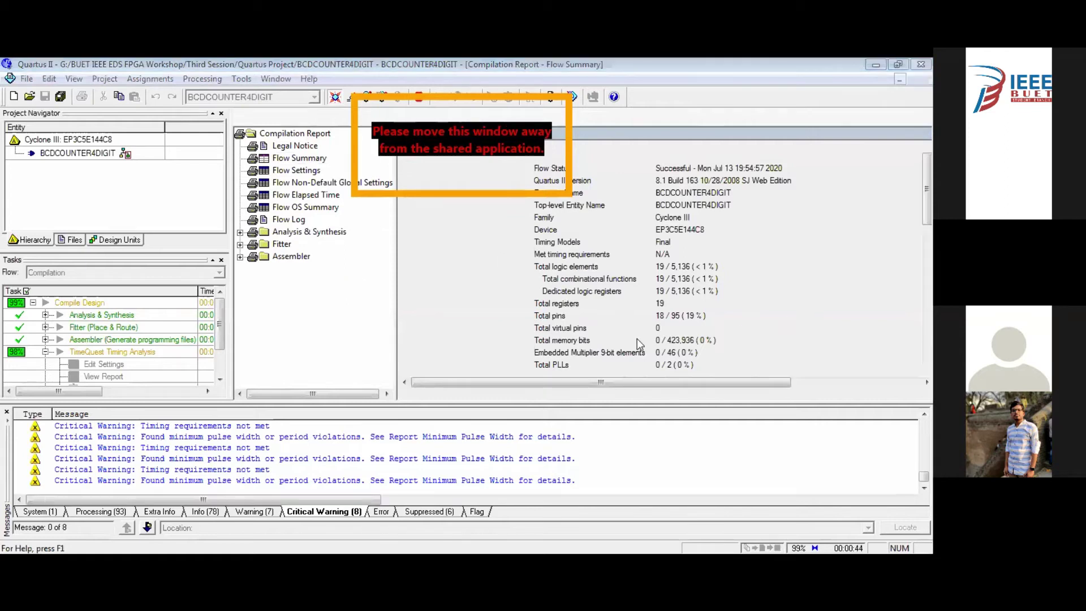
pyautogui.click(551, 342)
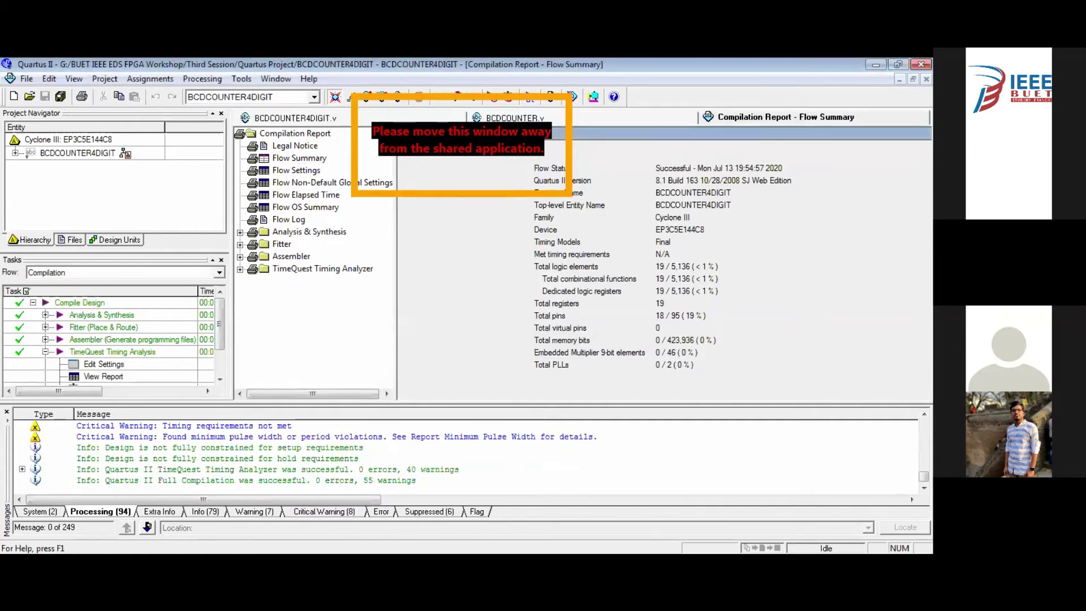
# Step: Collapse the TimeQuest Timing Analysis task and open the compiled design in the RTL Viewer
pyautogui.click(44, 351)
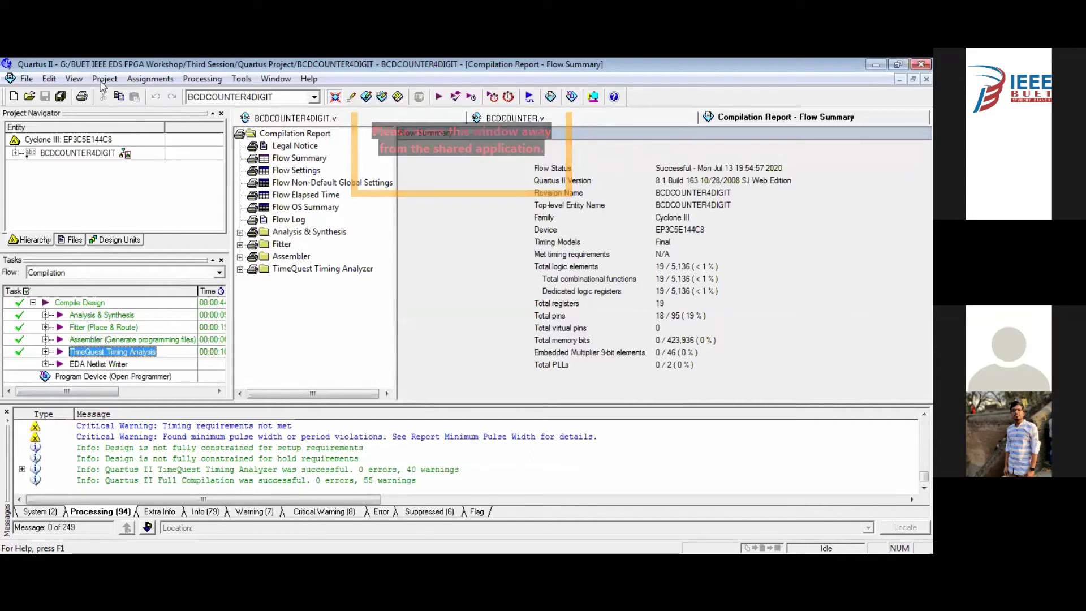
pyautogui.click(242, 79)
pyautogui.moveTo(326, 215)
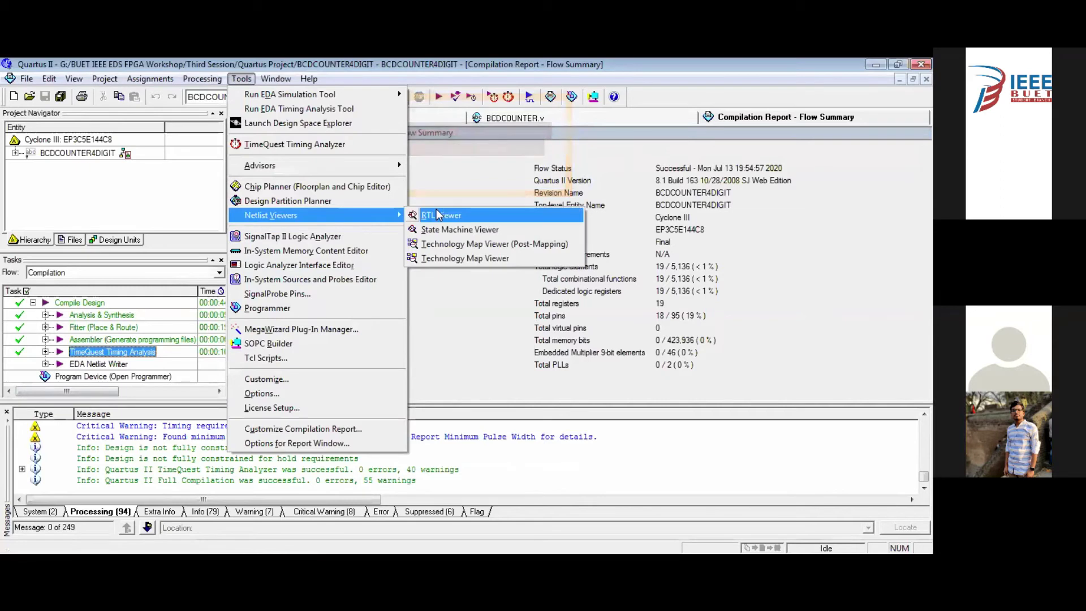
pyautogui.click(438, 215)
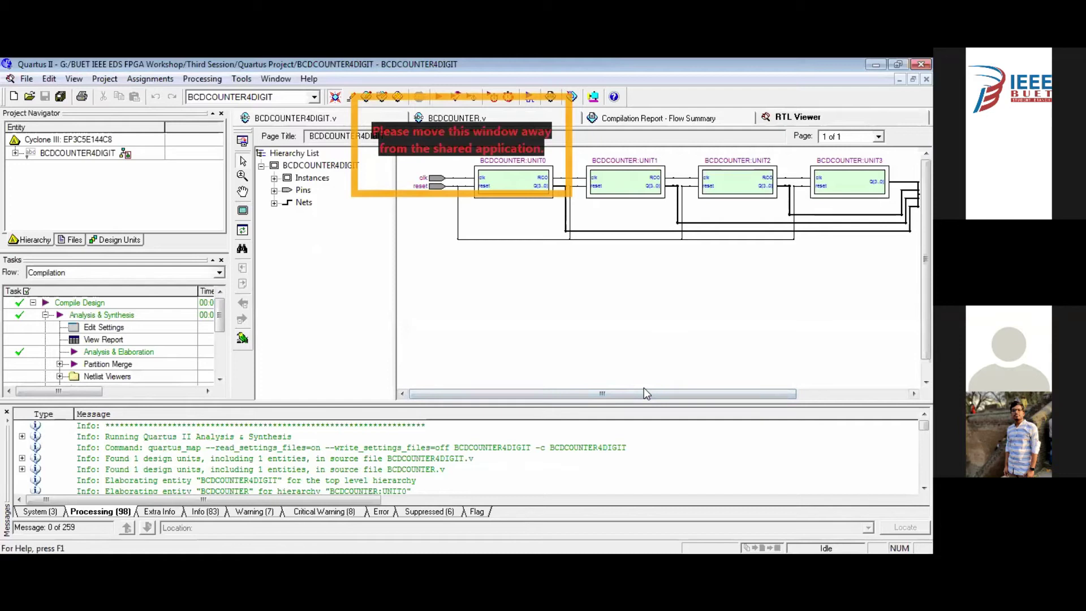
# Step: Examine the RTL schematic's chained BCDCOUNTER instances UNIT0 to UNIT3, their output bus, and the clk net feeding UNIT0
pyautogui.moveTo(675, 397); pyautogui.dragTo(619, 397)
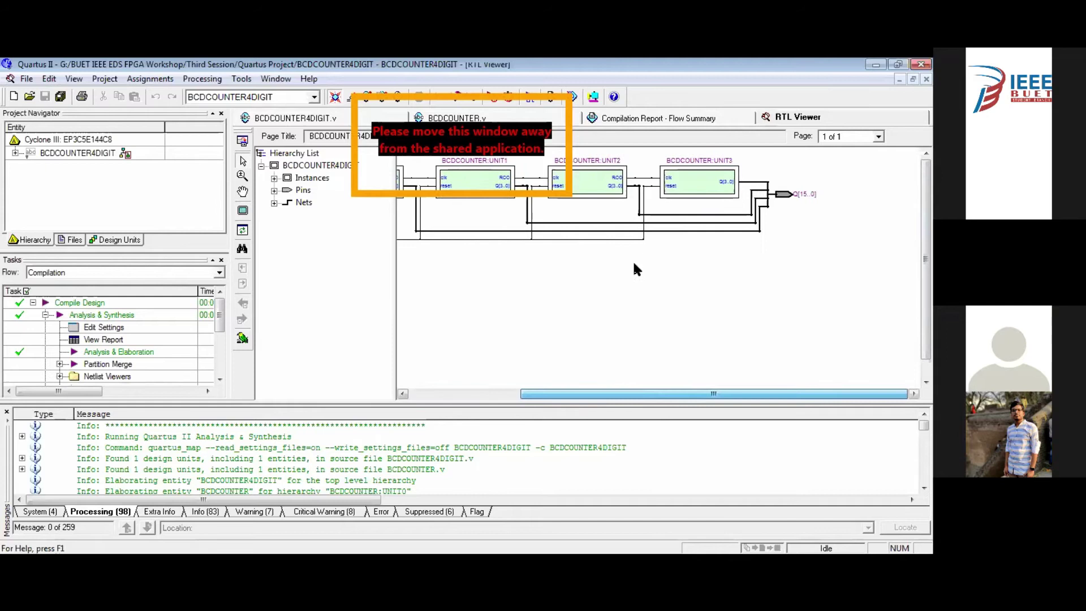
pyautogui.hscroll(-5, 633, 263)
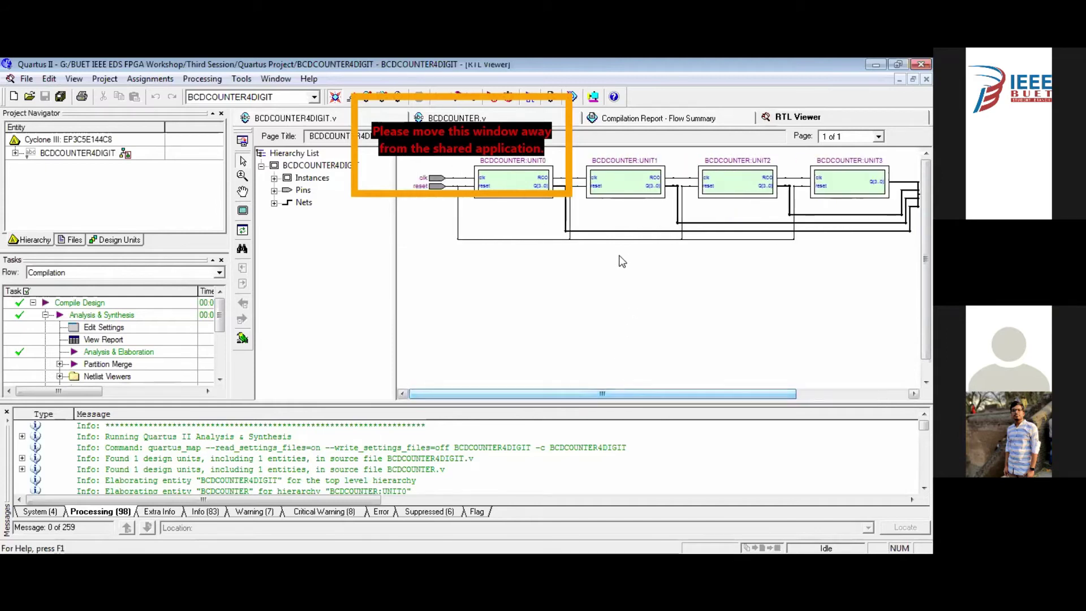
pyautogui.keyDown('ctrl'); pyautogui.scroll(1, 896, 297); pyautogui.keyUp('ctrl')
pyautogui.keyDown('ctrl'); pyautogui.scroll(-1, 891, 250); pyautogui.keyUp('ctrl')
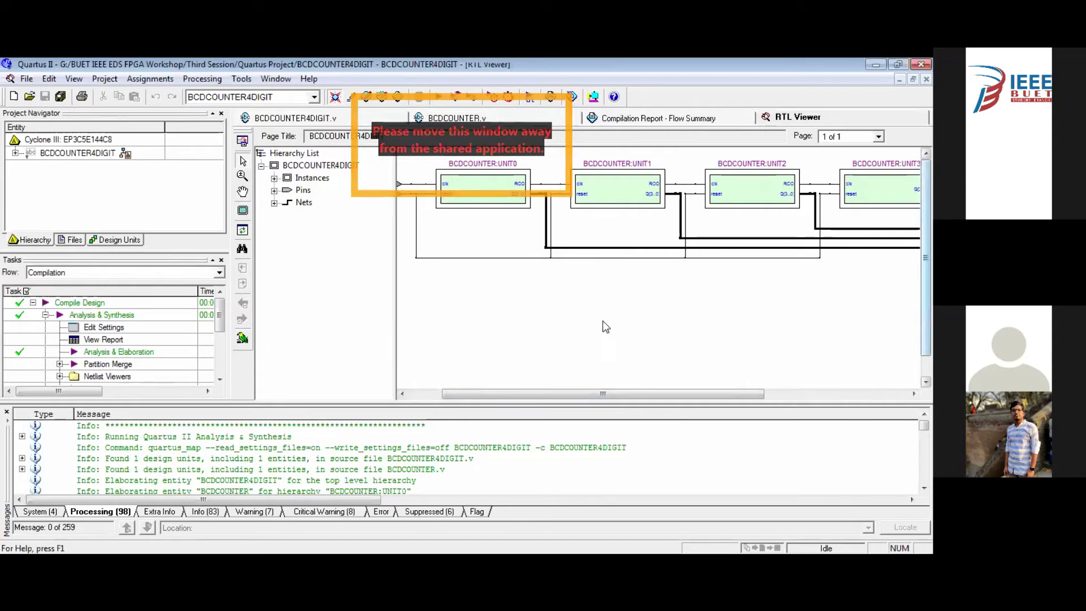
pyautogui.click(486, 195)
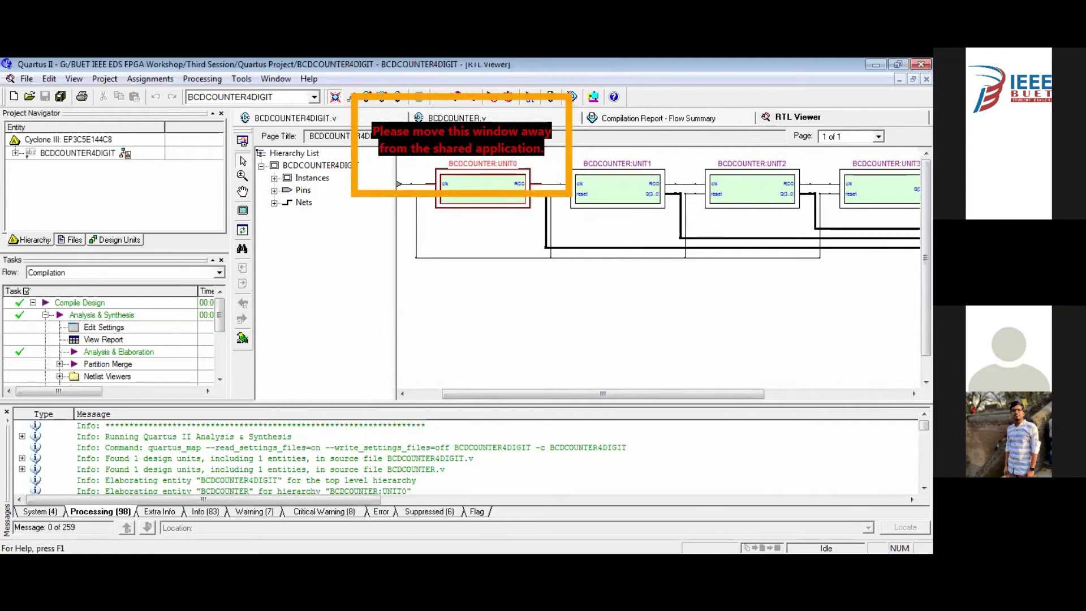
pyautogui.click(490, 185)
pyautogui.click(616, 189)
pyautogui.keyDown('ctrl'); pyautogui.click(771, 175); pyautogui.keyUp('ctrl')
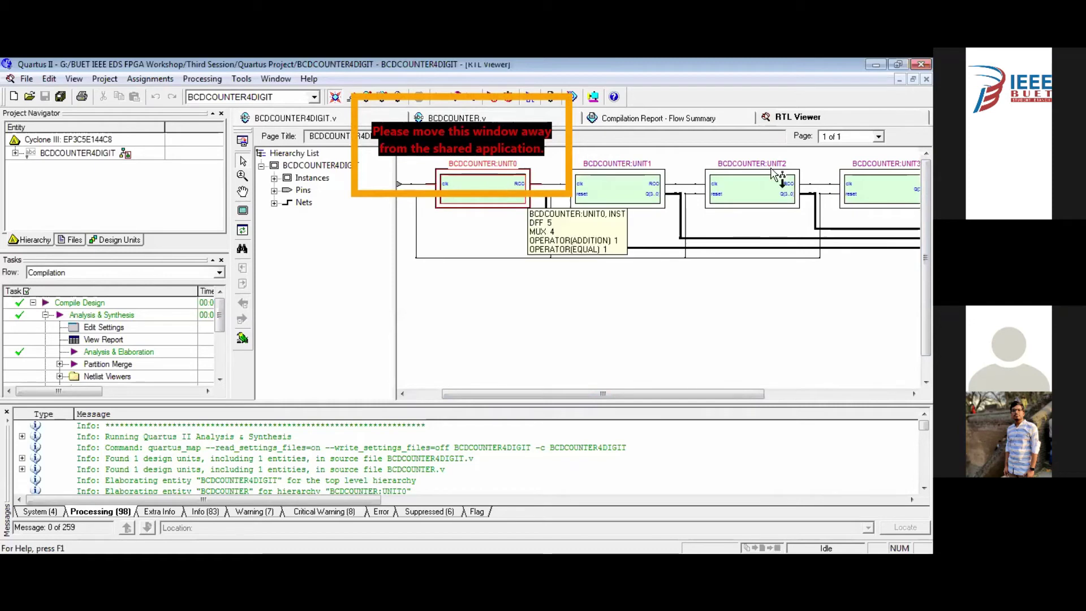
pyautogui.click(459, 187)
pyautogui.click(673, 288)
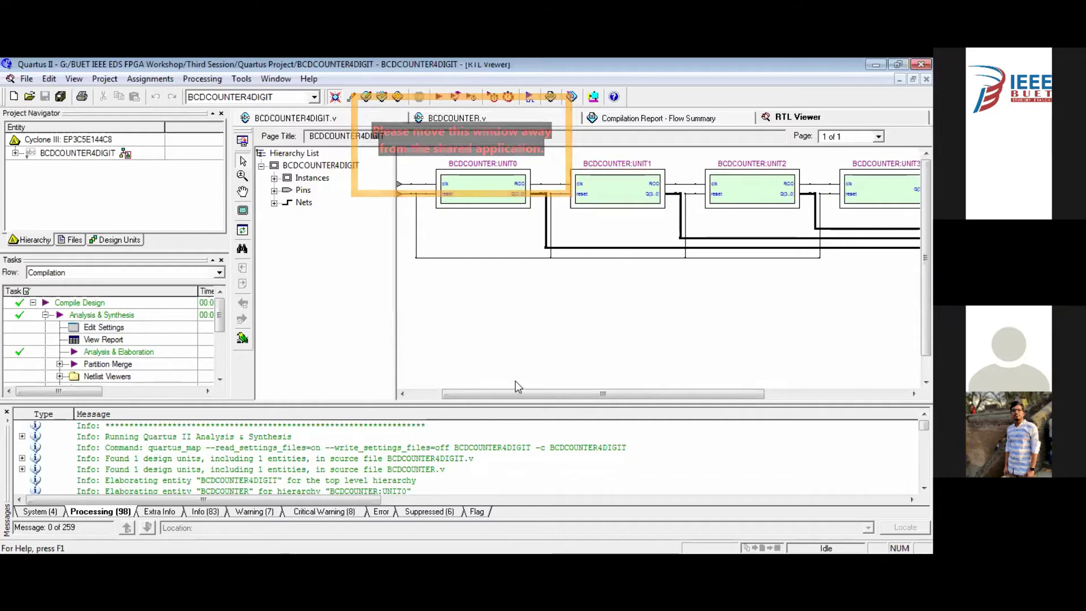
pyautogui.hscroll(-2, 449, 204)
pyautogui.click(477, 184)
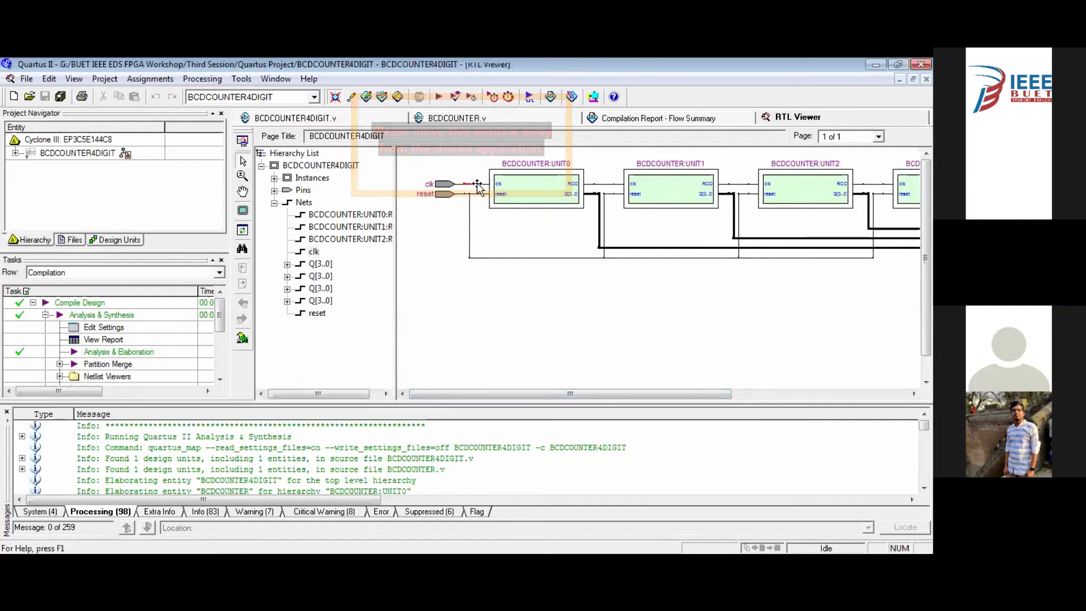
# Step: Open BCDCOUNTER:UNIT0 in the RTL schematic and examine its adder, multiplexer, registers and Equal0 comparator
pyautogui.doubleClick(478, 186)
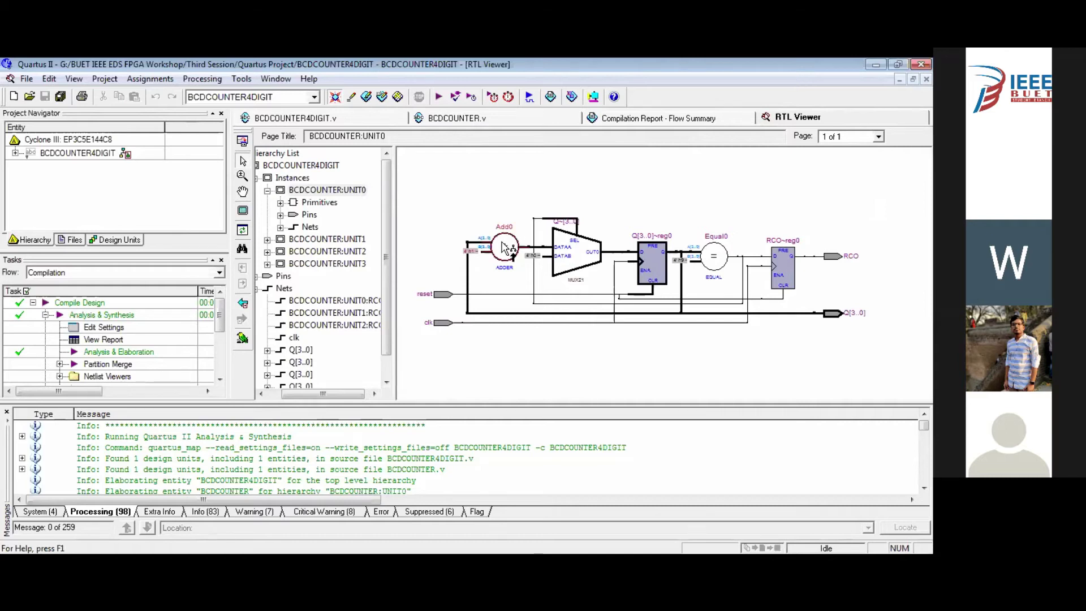
pyautogui.keyDown('ctrl'); pyautogui.scroll(1, 505, 249); pyautogui.keyUp('ctrl')
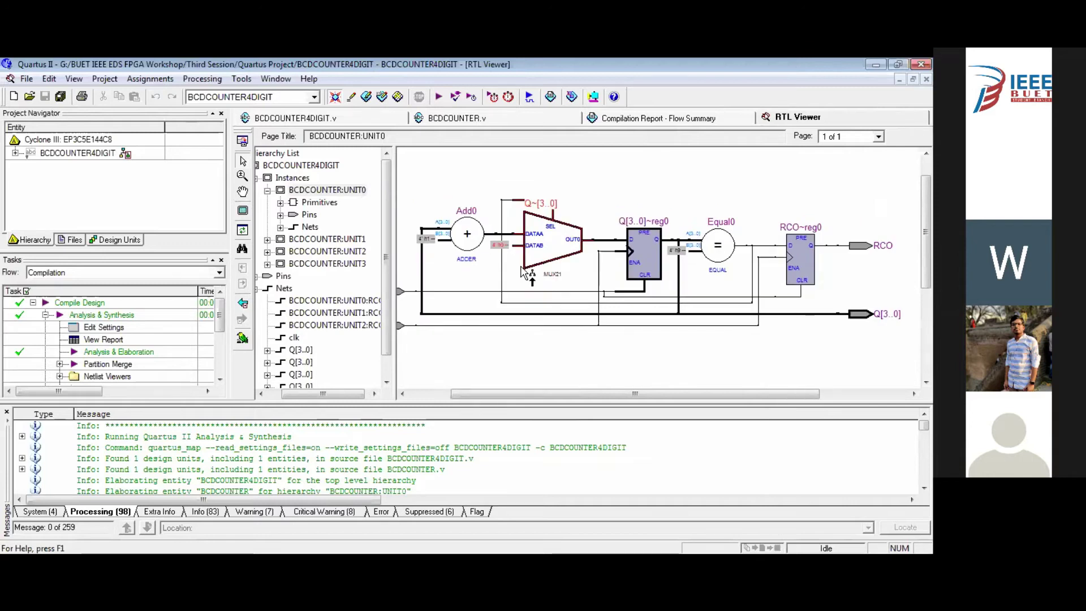
pyautogui.moveTo(575, 398); pyautogui.dragTo(538, 395)
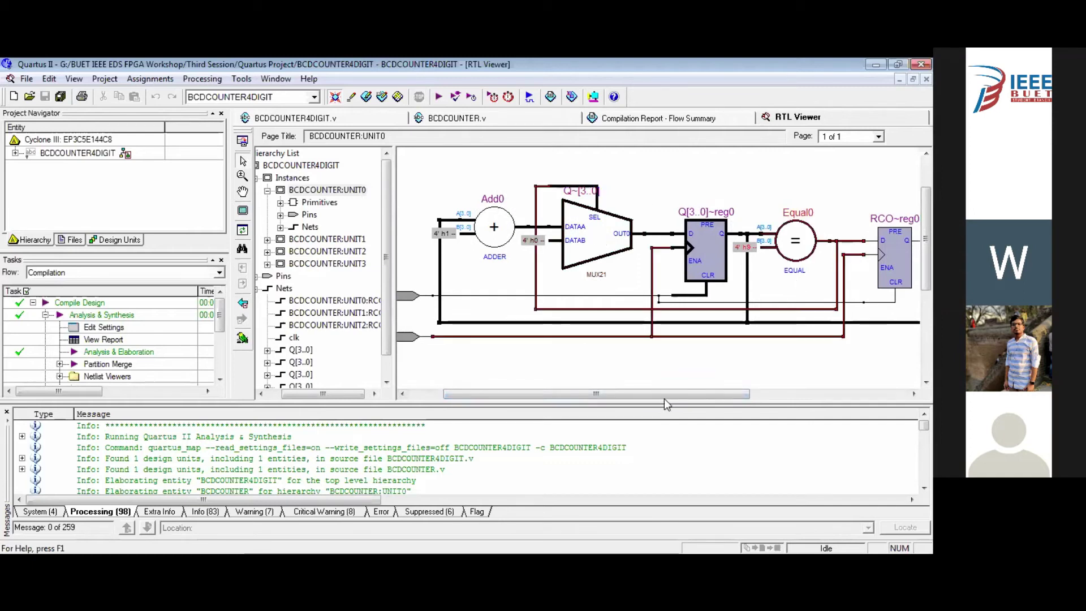
pyautogui.moveTo(667, 398); pyautogui.dragTo(717, 395)
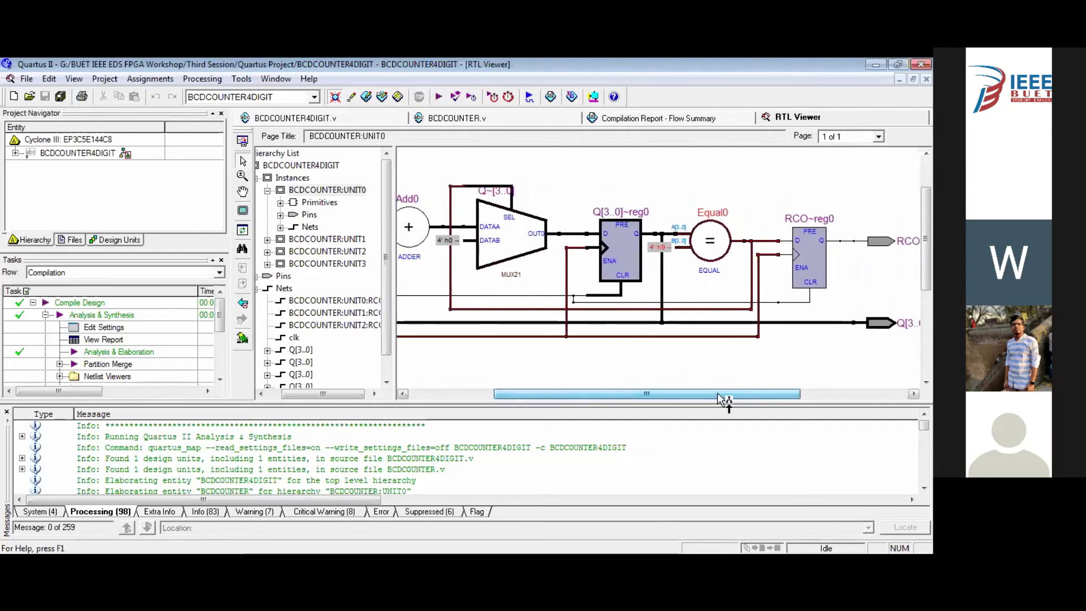
pyautogui.doubleClick(714, 248)
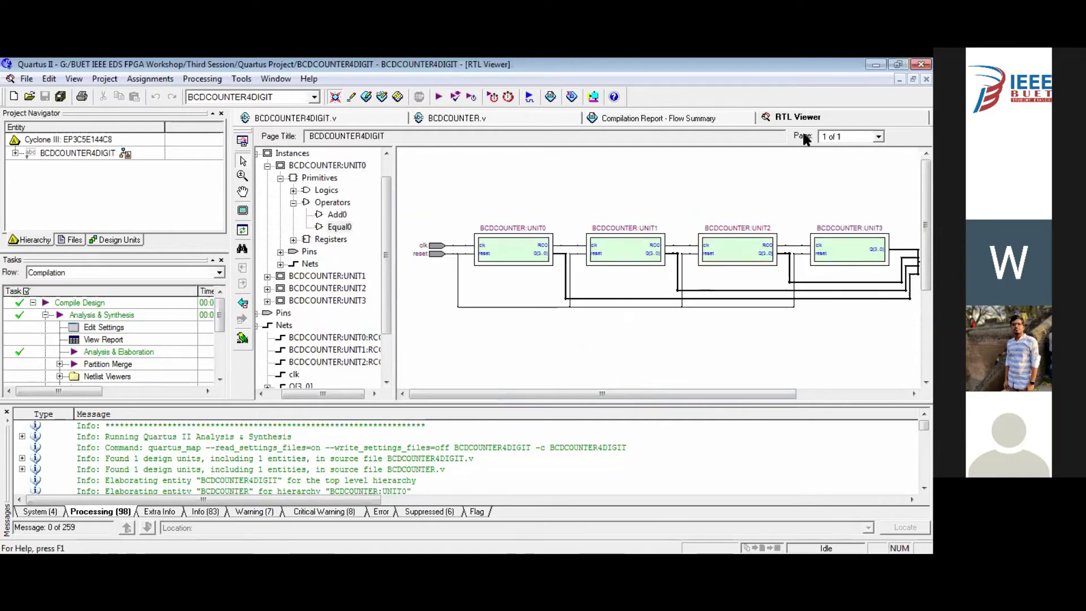
pyautogui.doubleClick(512, 248)
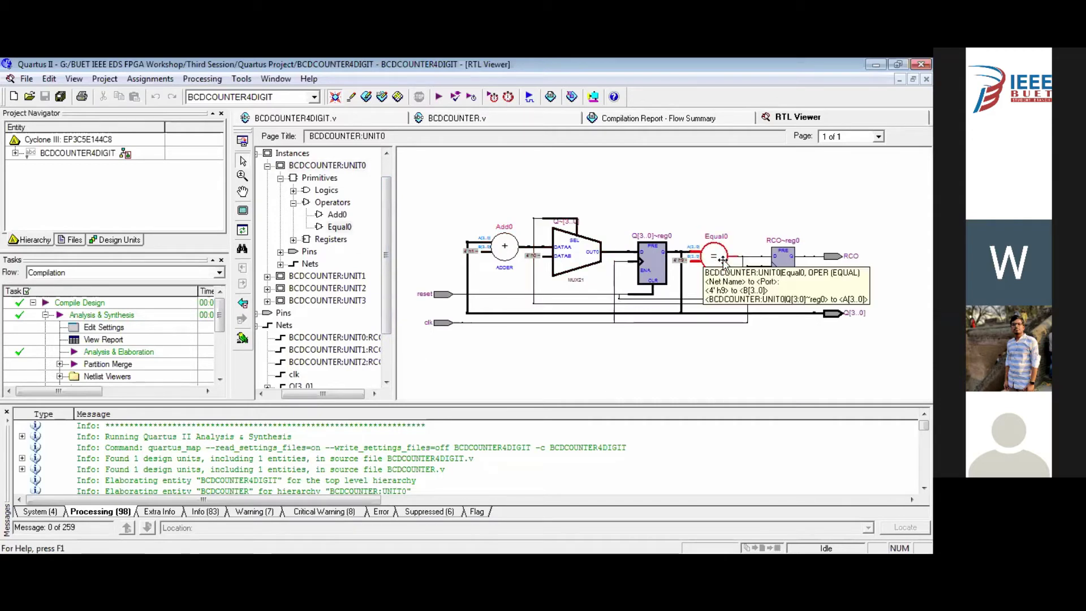
# Step: Locate UNIT0's Add0 operator and its Q[3..0]~reg0 and RCO~reg0 registers in the schematic from the hierarchy list
pyautogui.click(335, 214)
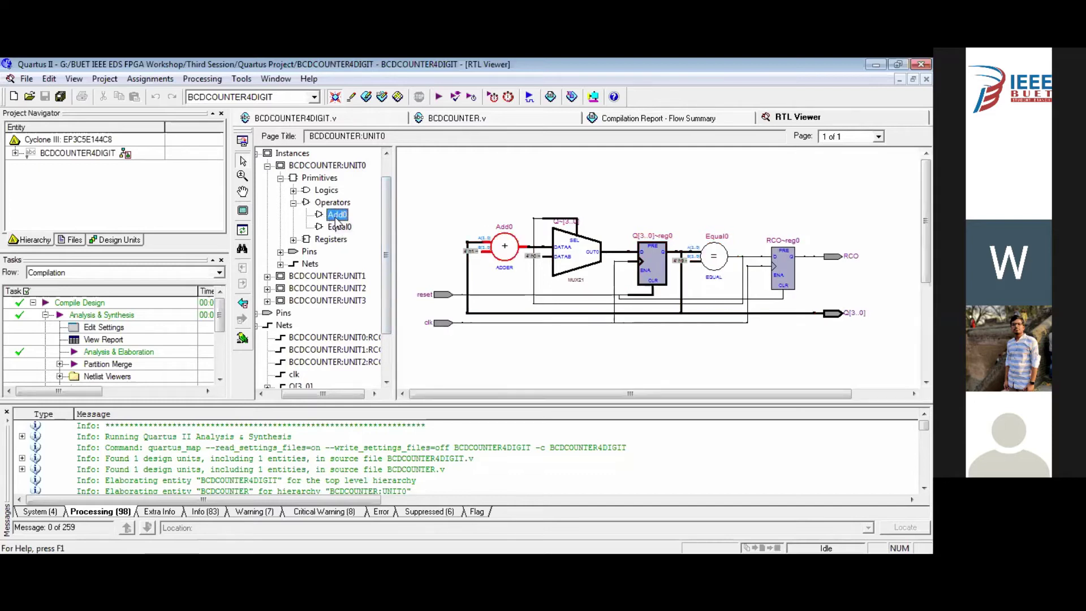
pyautogui.click(280, 179)
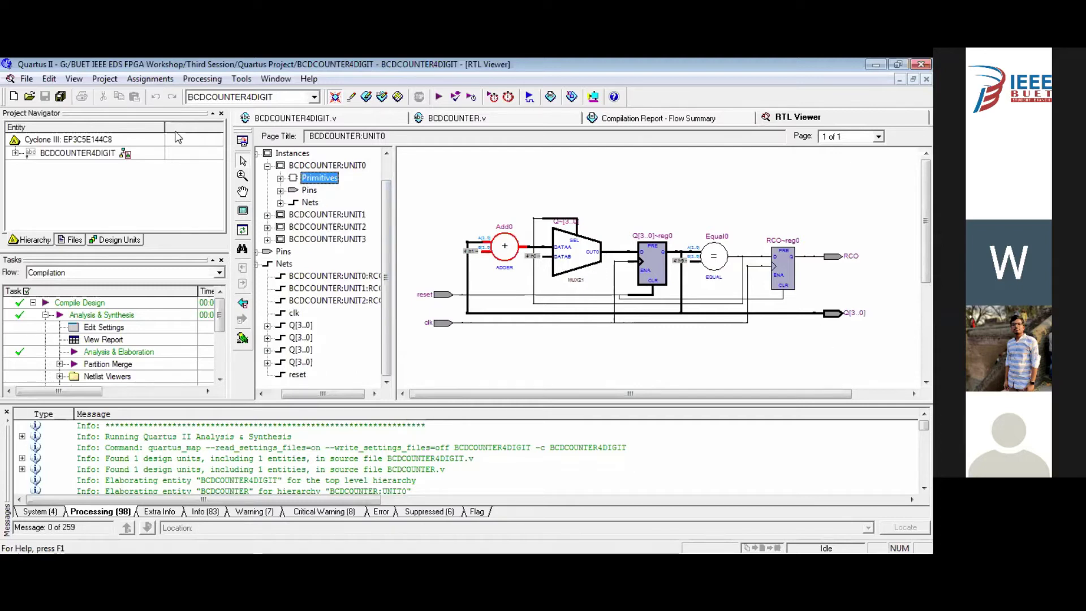
pyautogui.click(279, 178)
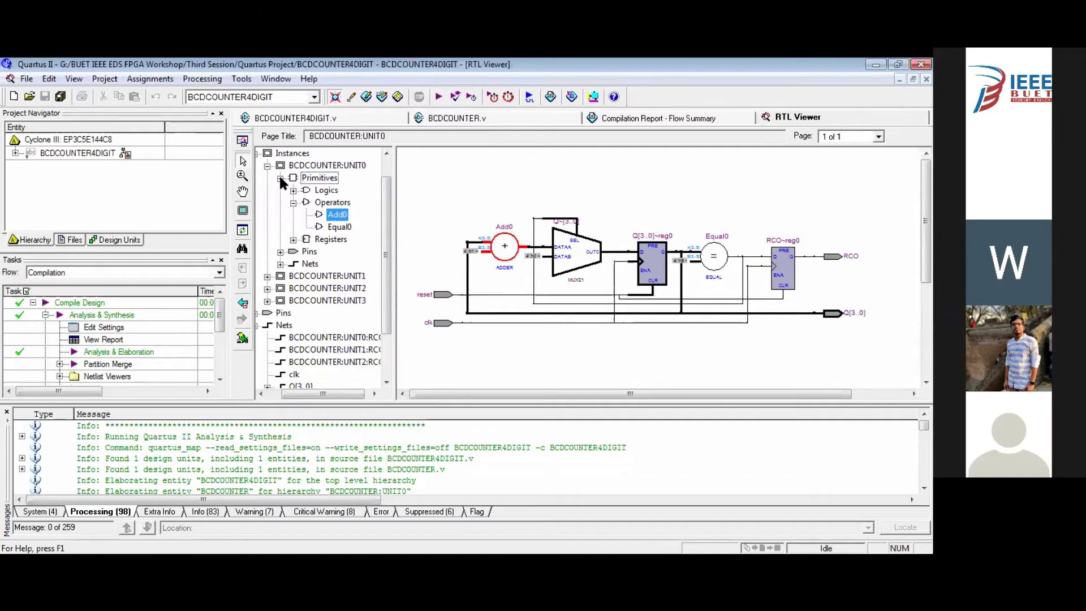
pyautogui.click(293, 239)
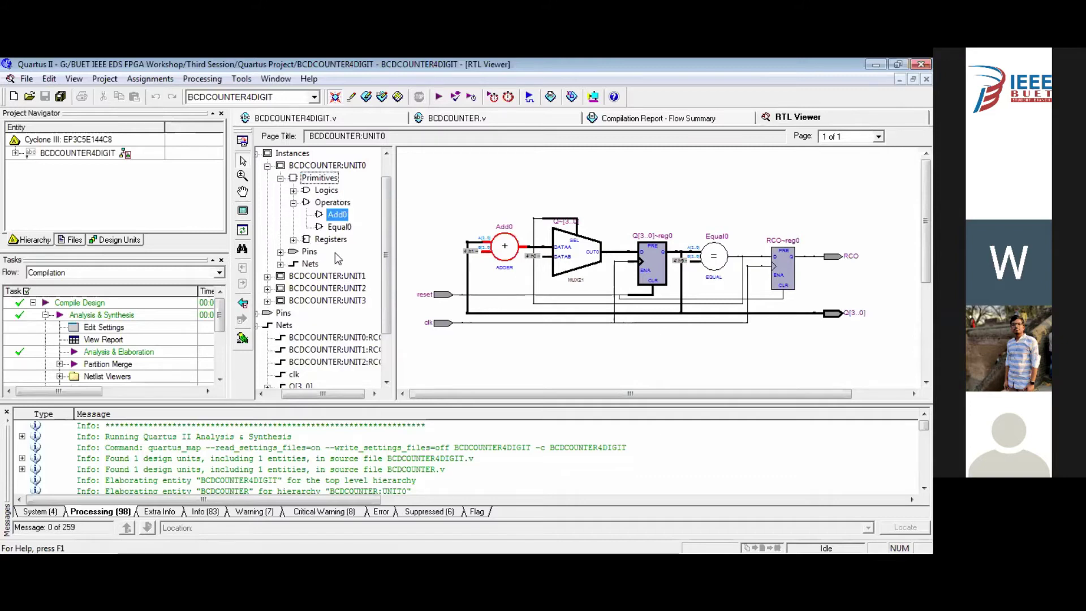
pyautogui.click(346, 251)
pyautogui.click(346, 263)
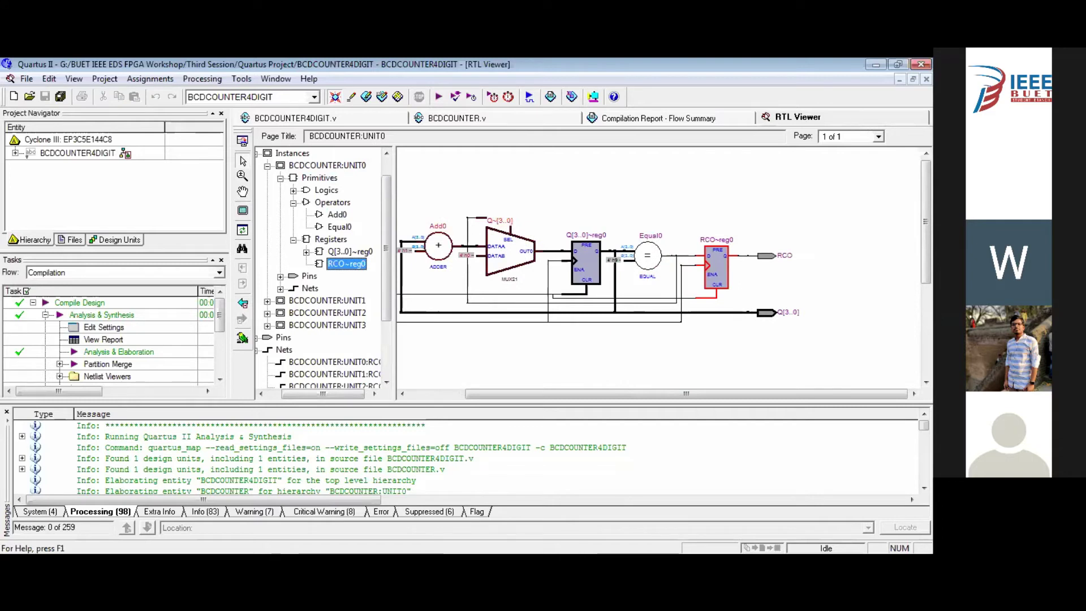
pyautogui.click(629, 121)
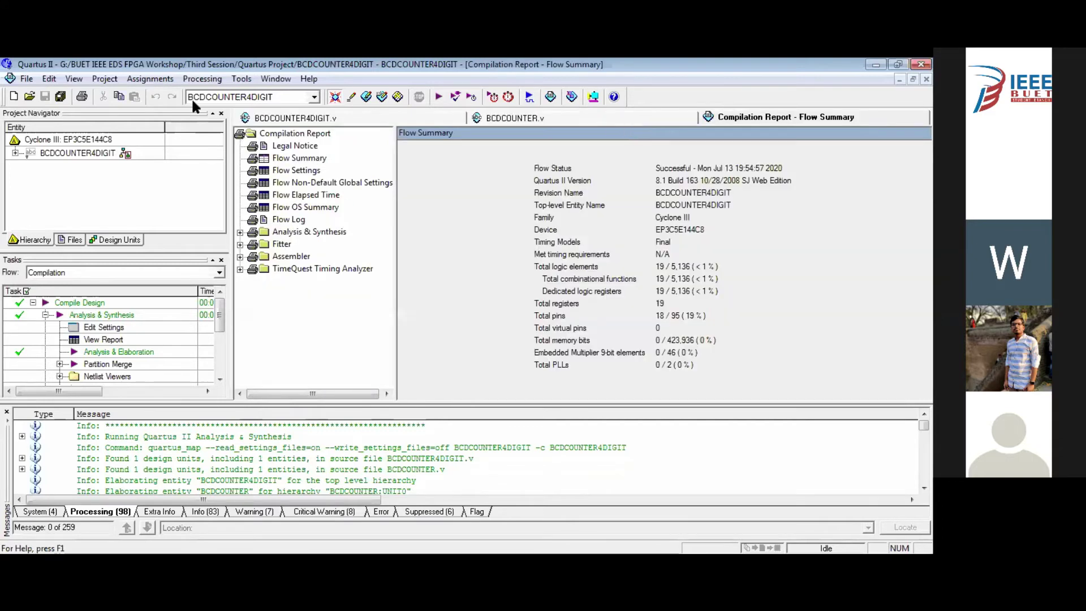
pyautogui.hotkey('ctrl', 'Tab')
pyautogui.click(241, 78)
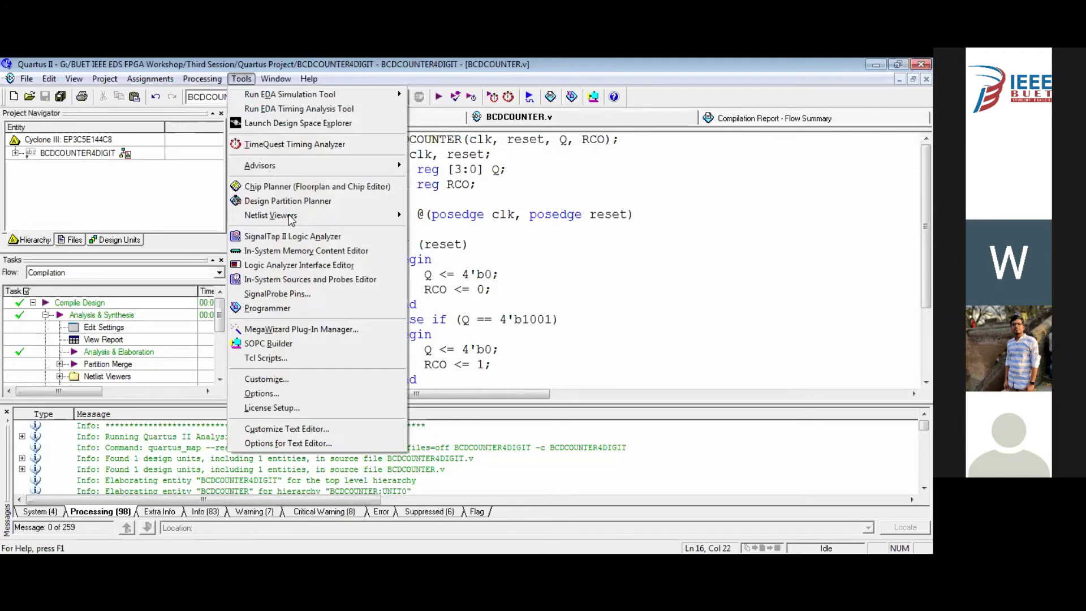
pyautogui.moveTo(282, 215)
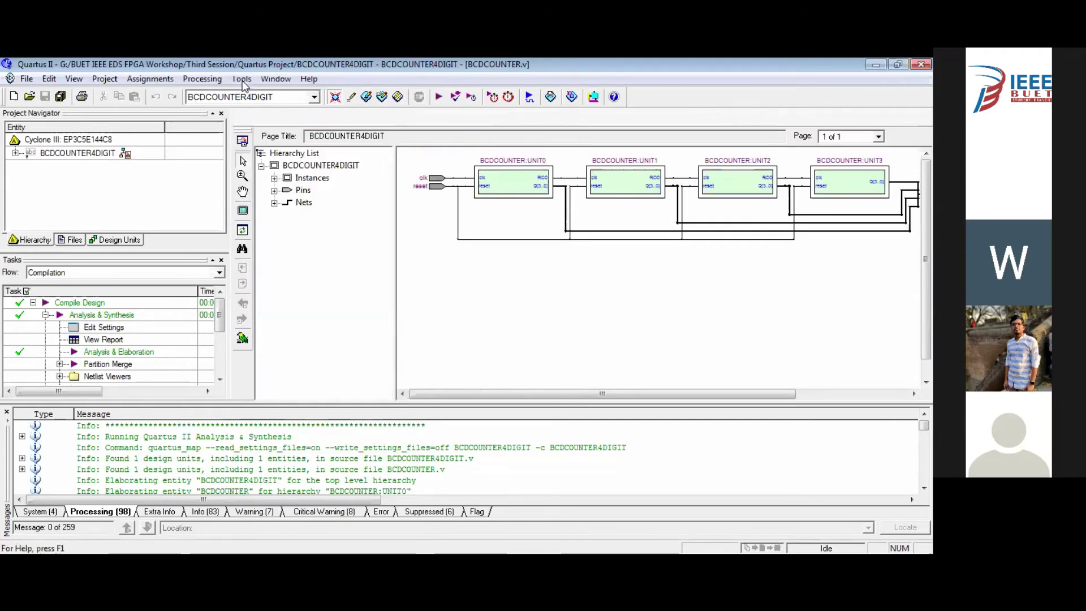
# Step: Open the compiled design's post-fitting netlist in the Technology Map Viewer
pyautogui.hotkey('ctrl', 'Tab')
pyautogui.click(241, 79)
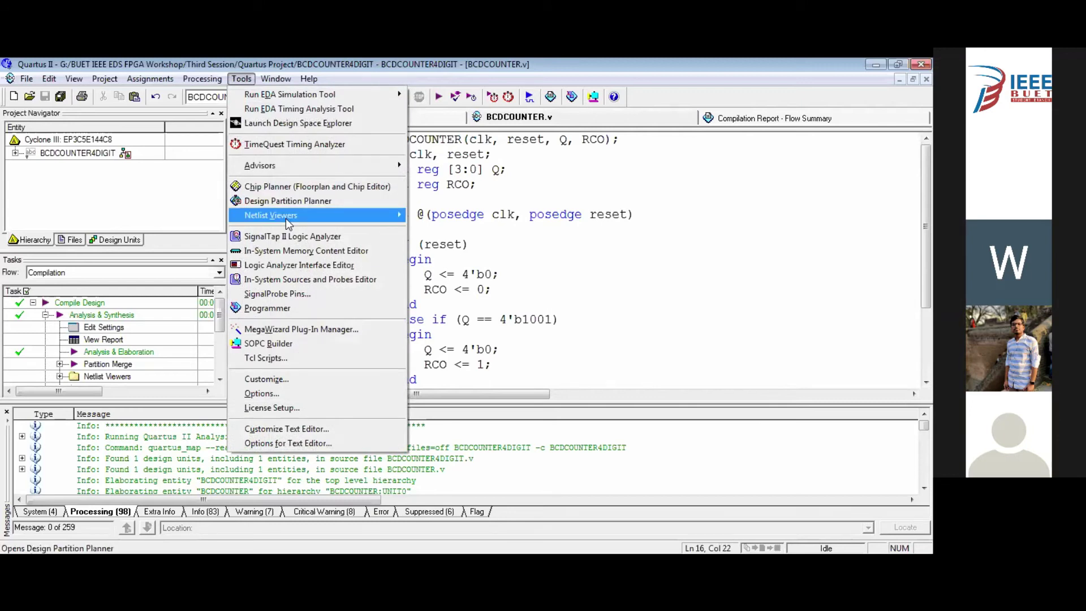
pyautogui.moveTo(287, 220)
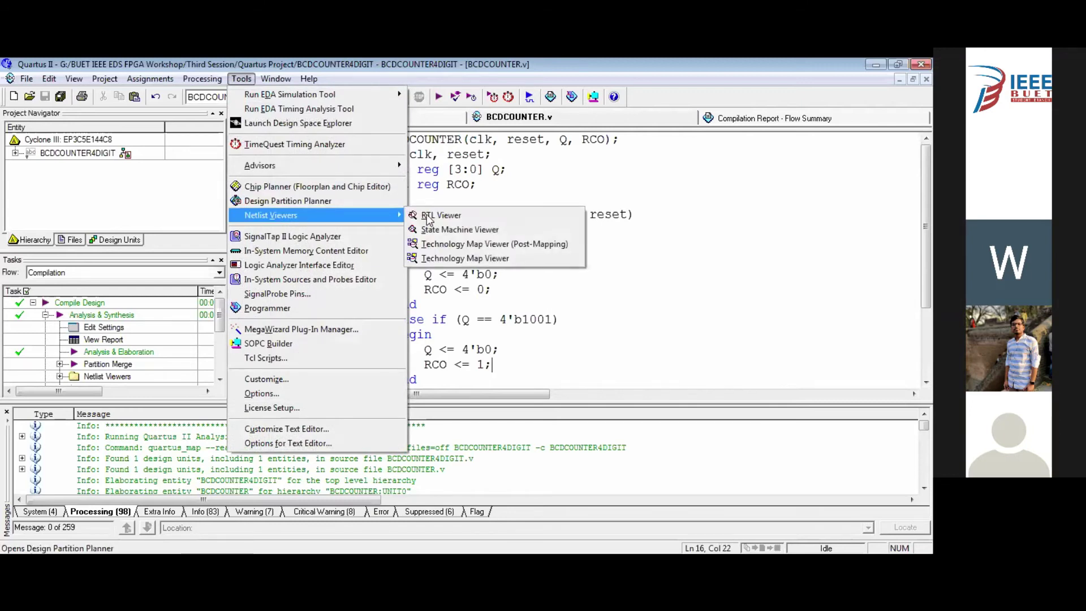
pyautogui.click(487, 258)
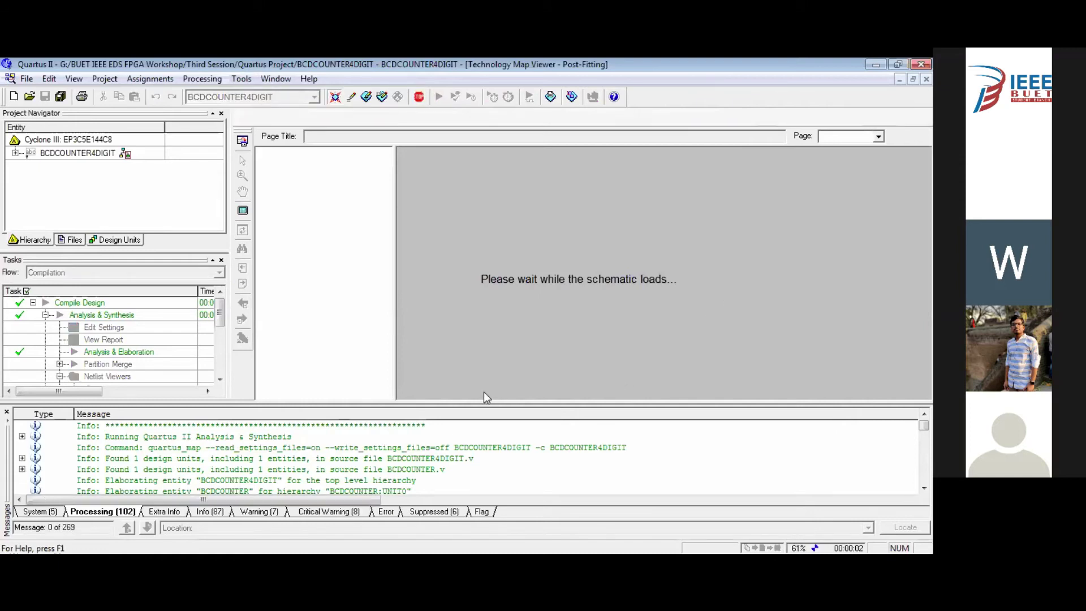
# Step: Expand the clk~input and reset~input buffers in the post-fitting schematic to inspect their internal logic
pyautogui.click(646, 395)
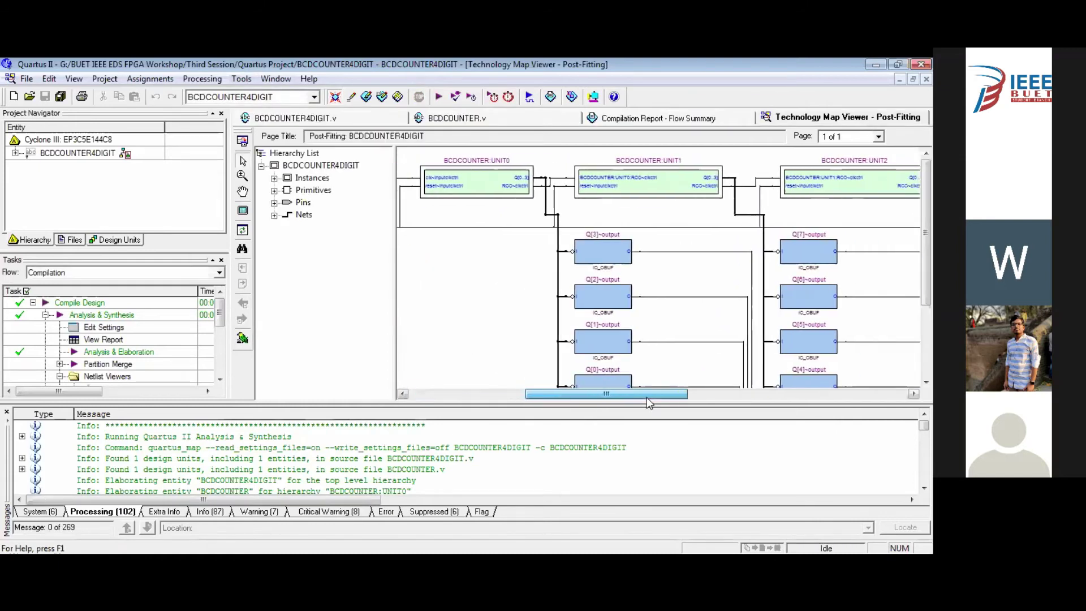
pyautogui.hscroll(-5, 645, 231)
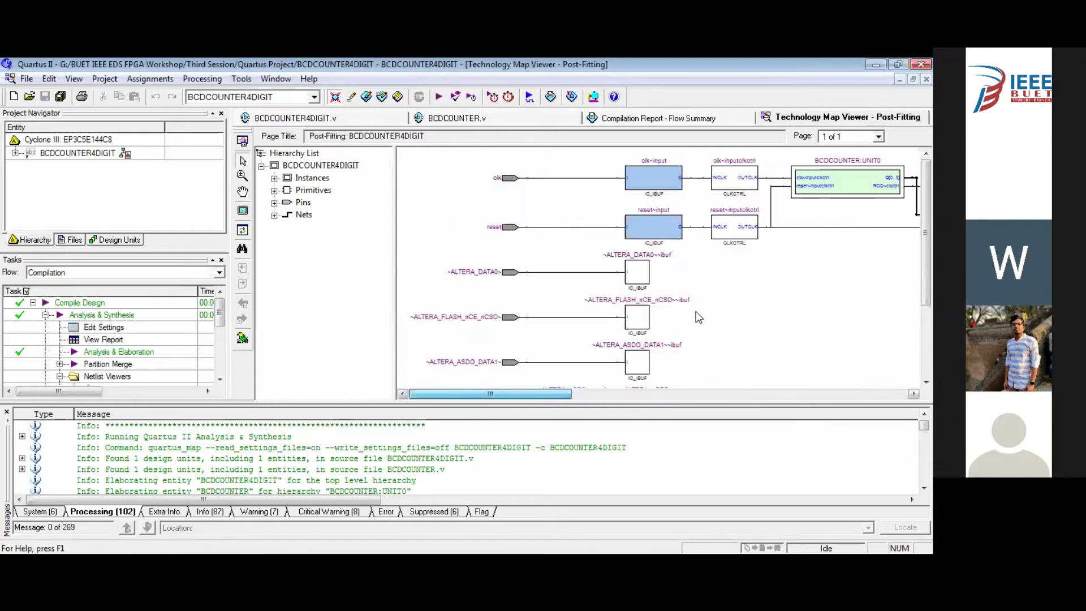
pyautogui.doubleClick(645, 179)
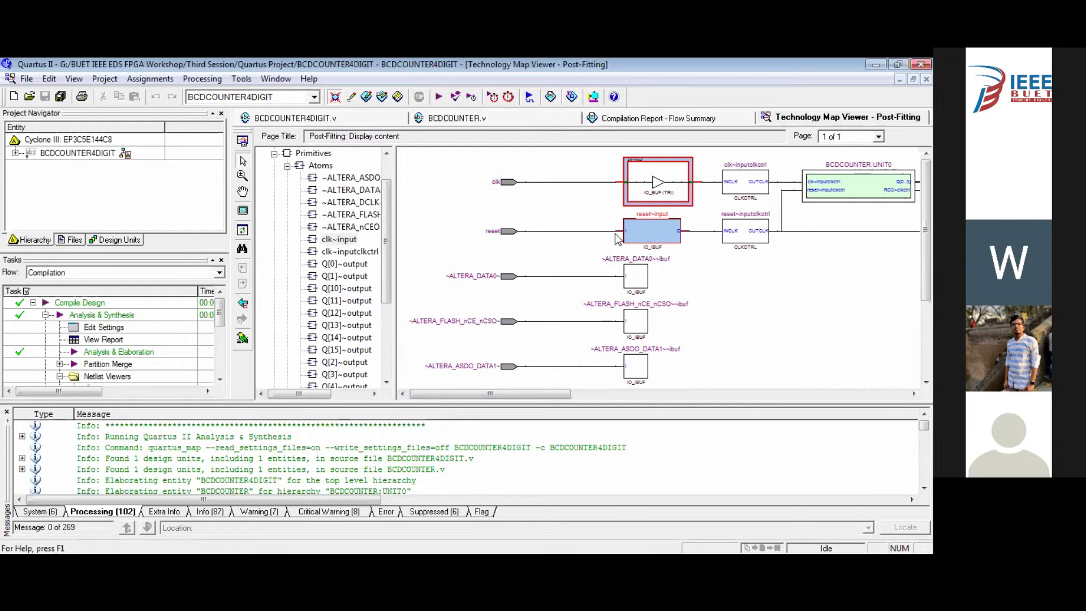
pyautogui.doubleClick(650, 230)
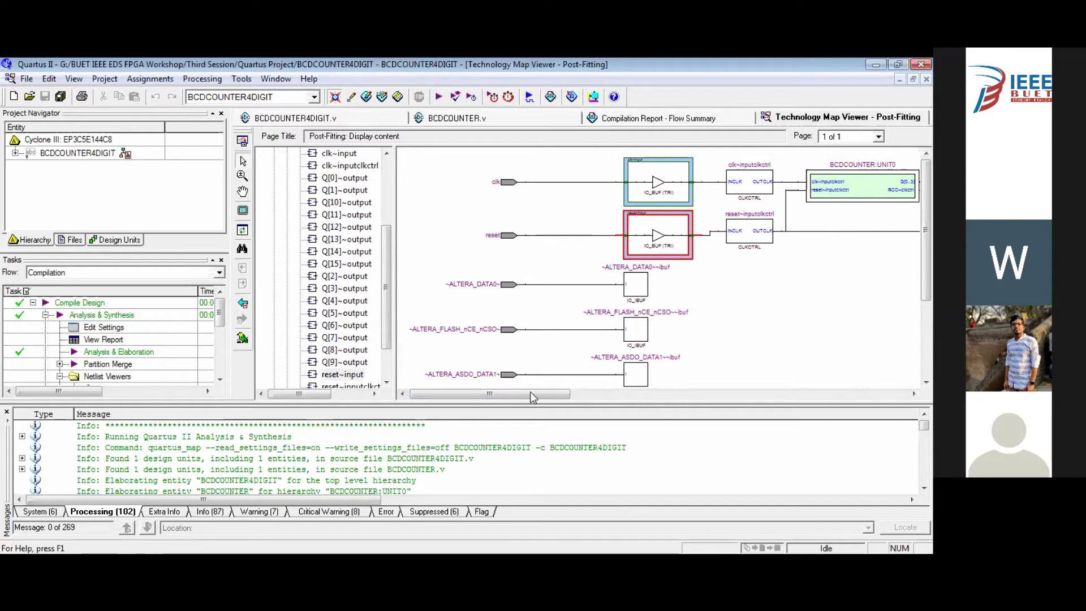
# Step: Expand the Q[15] to Q[12] output buffers fed by BCDCOUNTER:UNIT3 to inspect their internal logic
pyautogui.moveTo(553, 397); pyautogui.dragTo(717, 392)
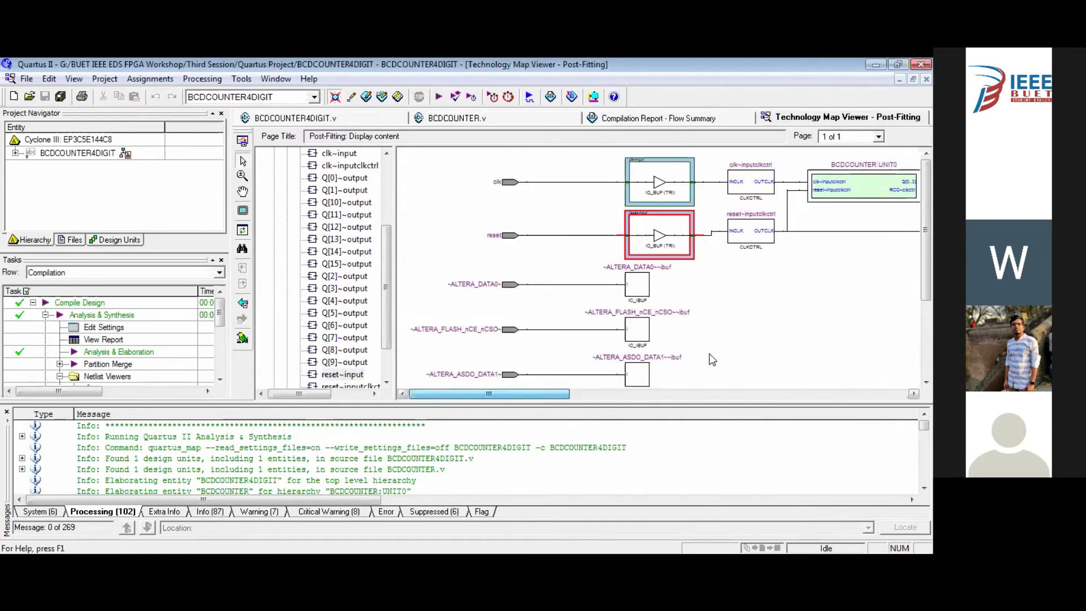
pyautogui.hscroll(5, 727, 294)
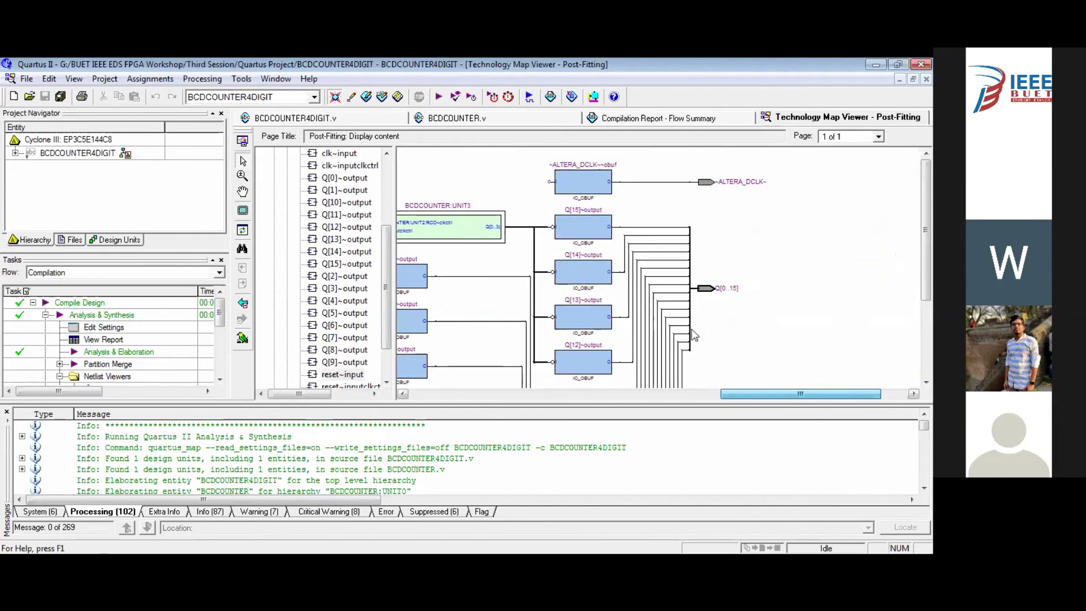
pyautogui.doubleClick(590, 233)
pyautogui.doubleClick(653, 280)
pyautogui.doubleClick(659, 319)
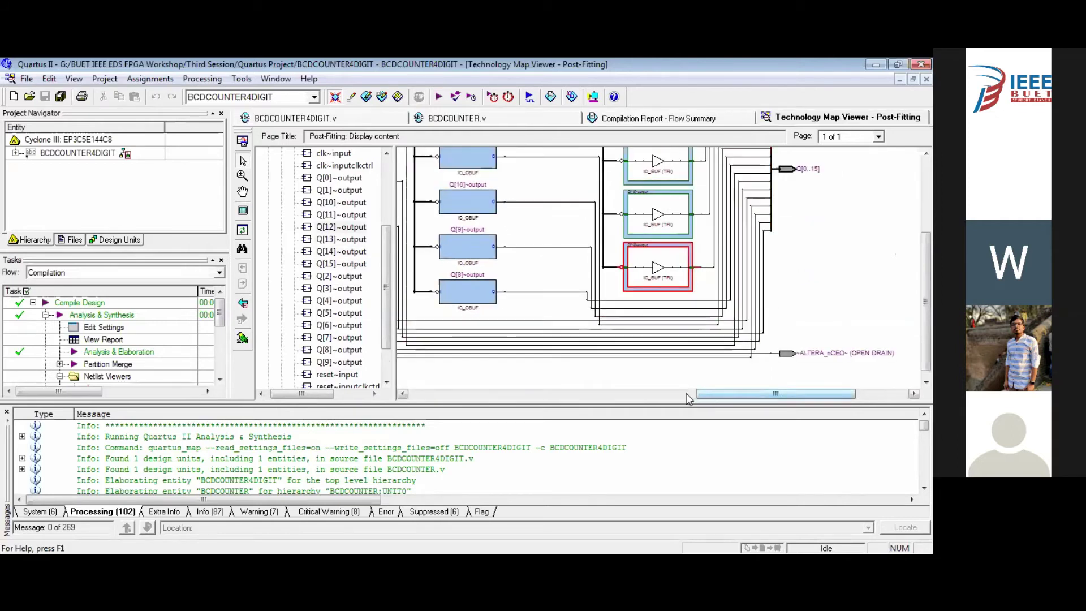
# Step: Expand the Q[3], Q[2] and Q[1] output buffers fed by BCDCOUNTER:UNIT0
pyautogui.click(624, 391)
pyautogui.scroll(3, 632, 339)
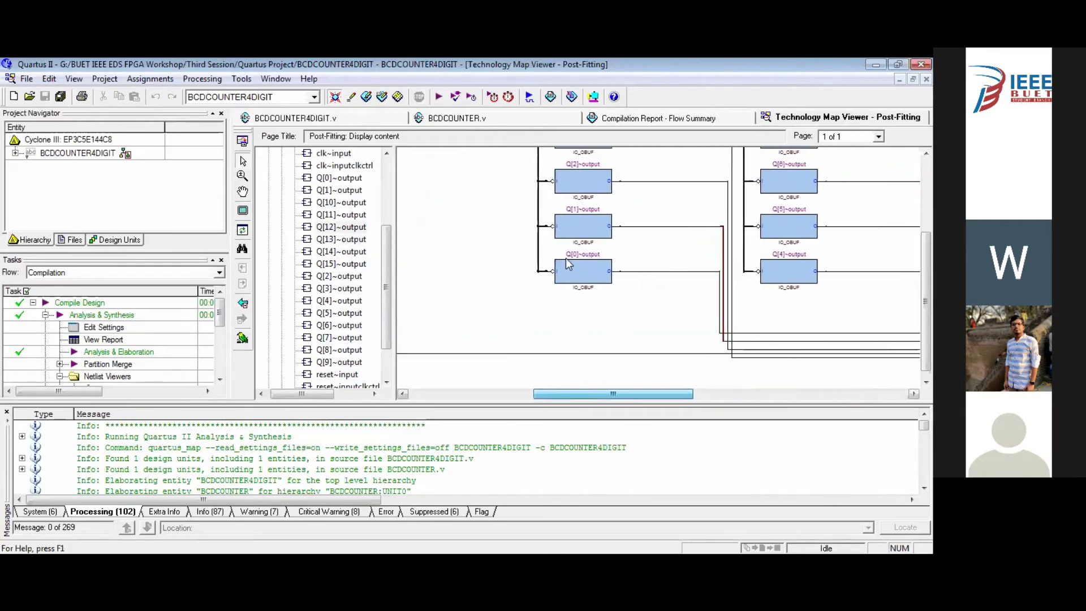
pyautogui.doubleClick(526, 262)
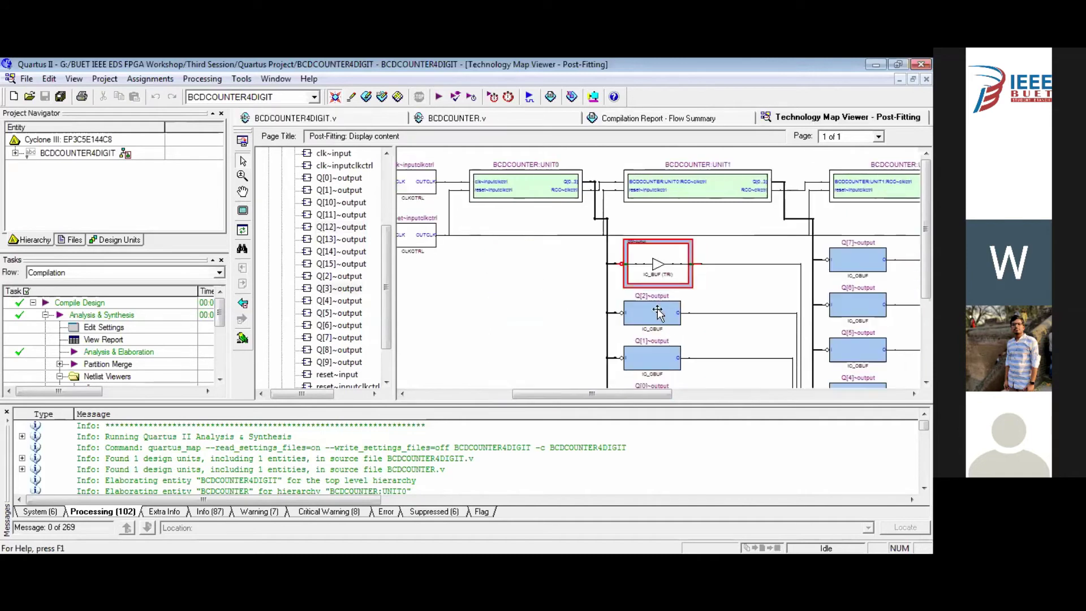
pyautogui.doubleClick(656, 327)
pyautogui.doubleClick(653, 305)
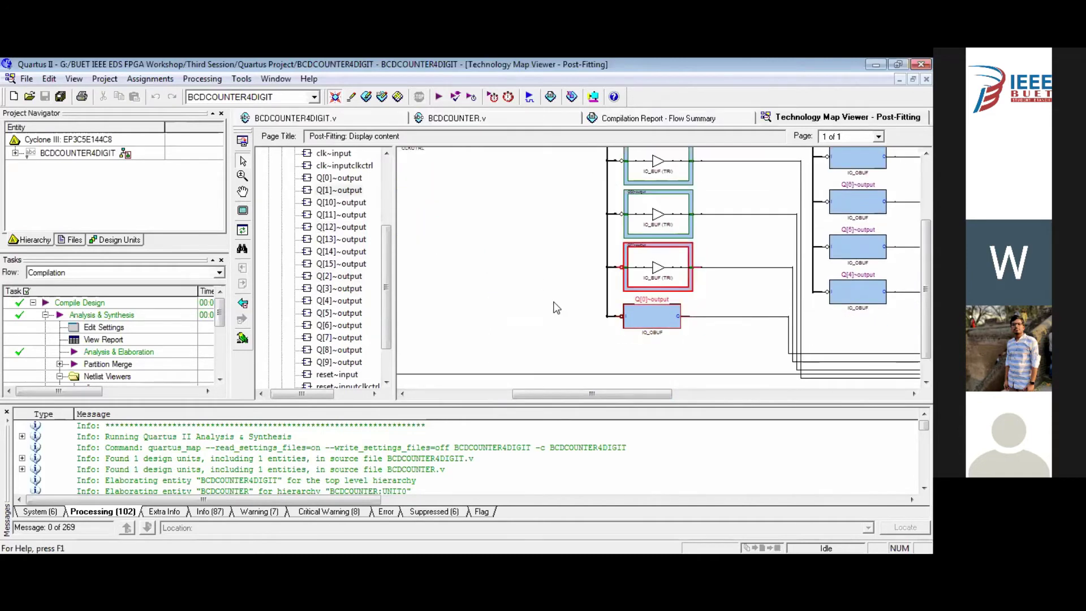
# Step: Open BCDCOUNTER:UNIT0 in the post-fitting schematic and expand its logic cells Q[0]~93, Q[2]~91 and Q~90 to their gates
pyautogui.click(533, 185)
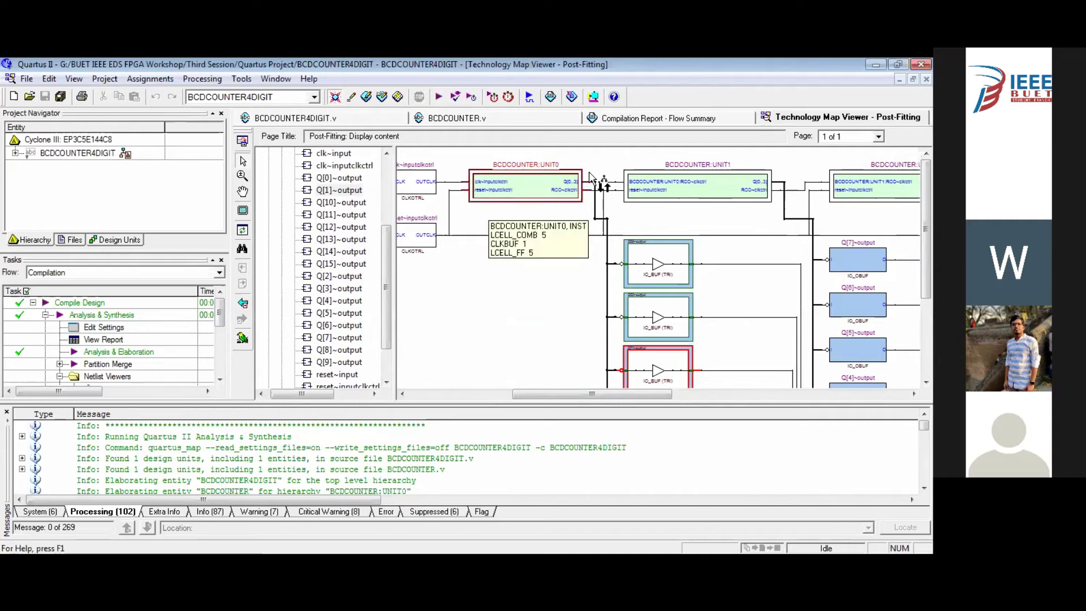
pyautogui.doubleClick(532, 185)
pyautogui.doubleClick(592, 180)
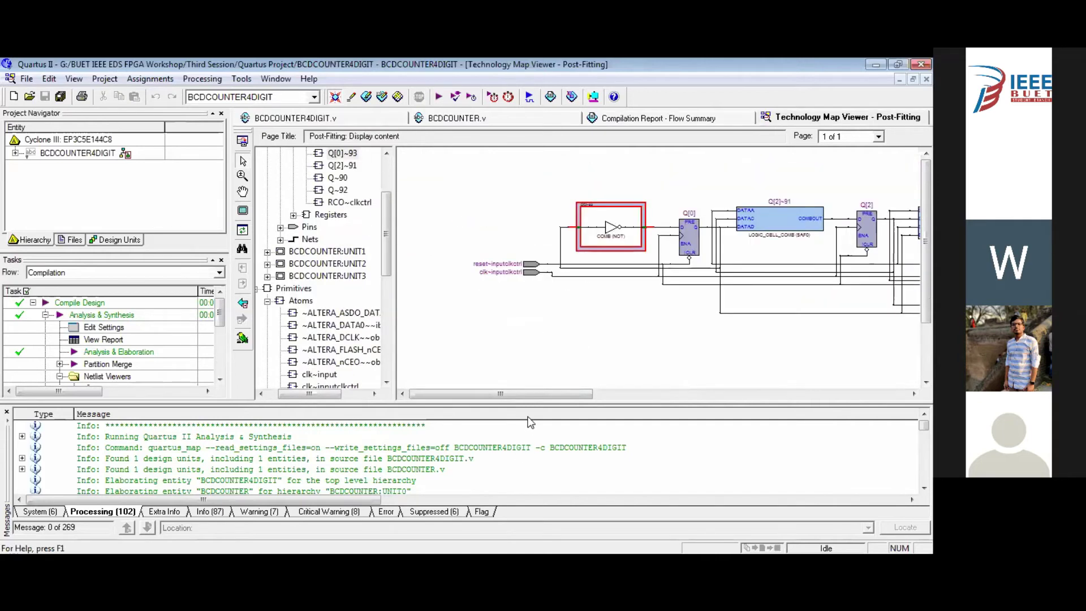
pyautogui.moveTo(581, 394); pyautogui.dragTo(587, 395)
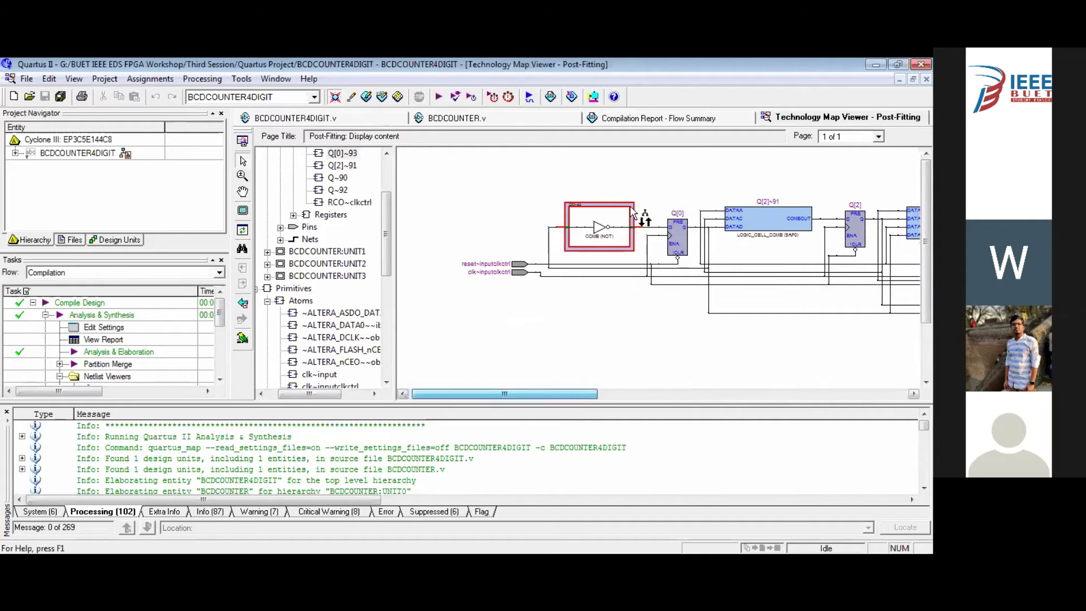
pyautogui.doubleClick(632, 213)
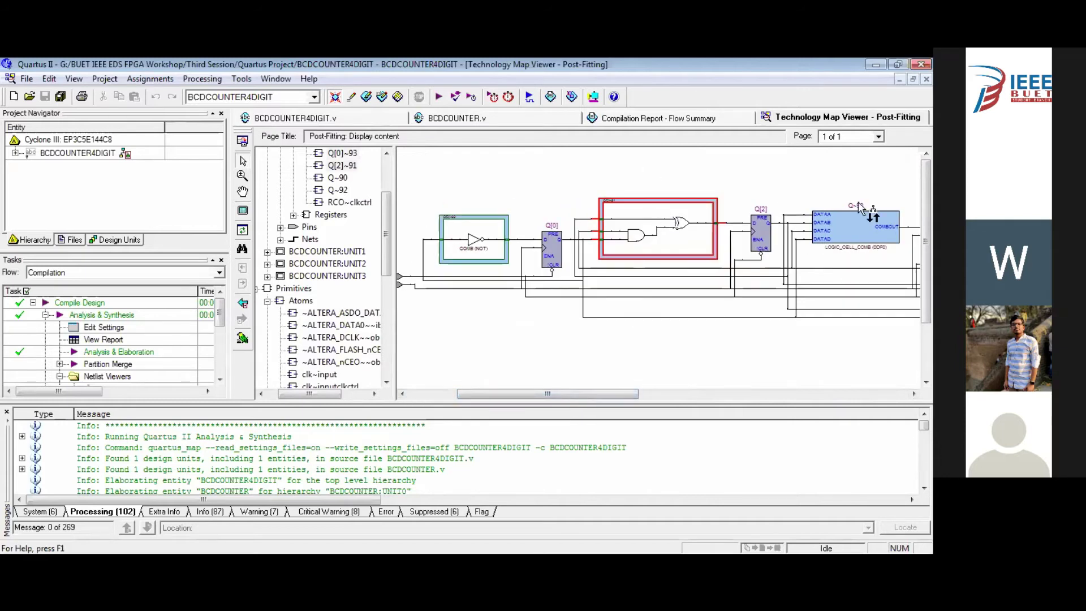
pyautogui.doubleClick(858, 229)
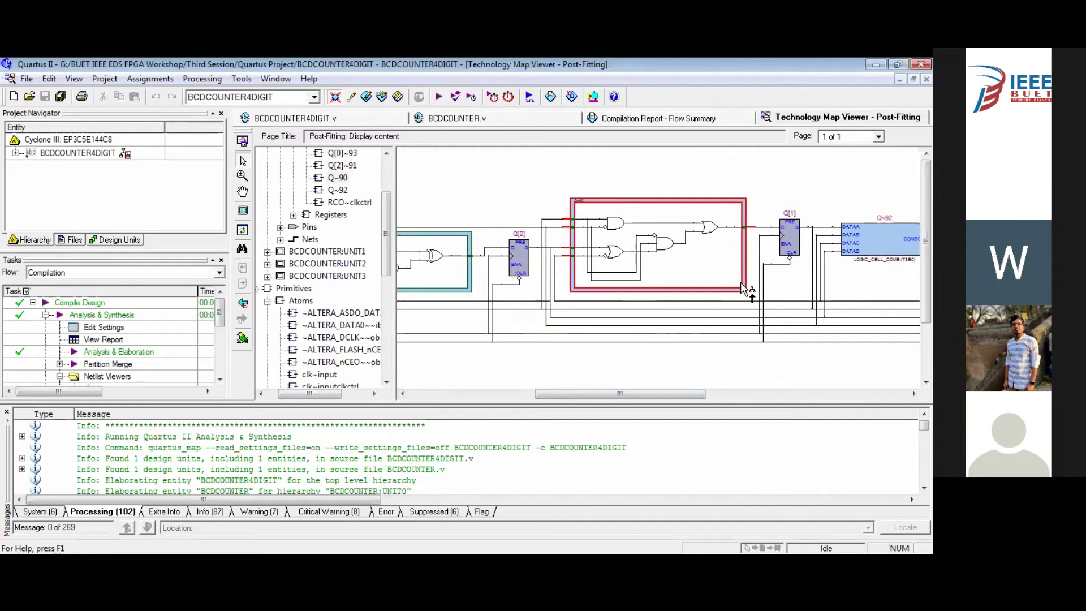
# Step: Expand UNIT0's Q~92 and Equal0~34 logic cells and examine the gates leading to the Q[3] and RCO registers
pyautogui.moveTo(678, 288)
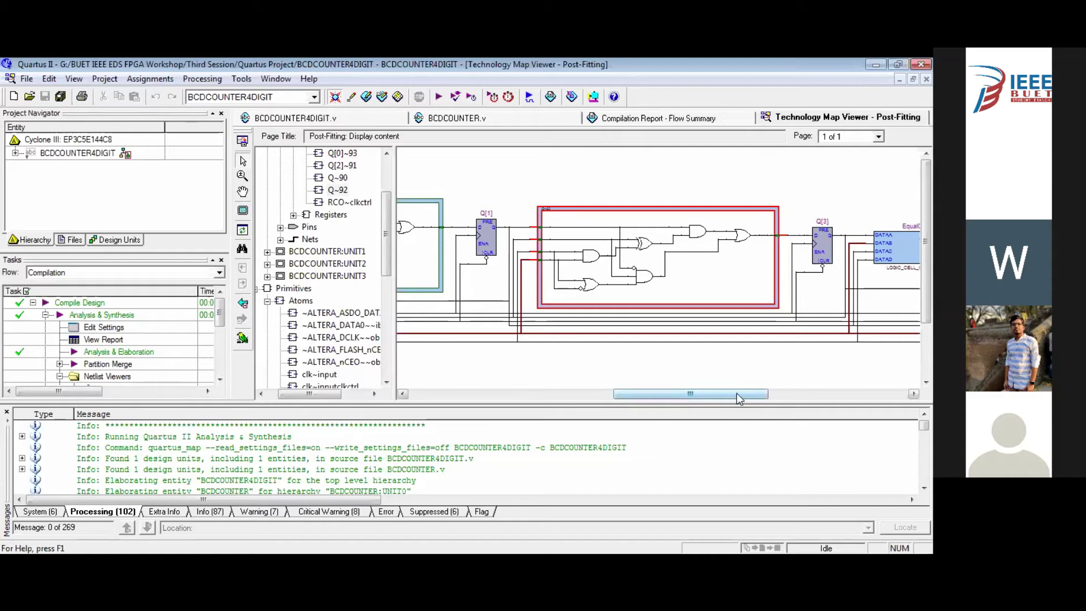
pyautogui.moveTo(740, 399); pyautogui.dragTo(801, 399)
pyautogui.doubleClick(714, 234)
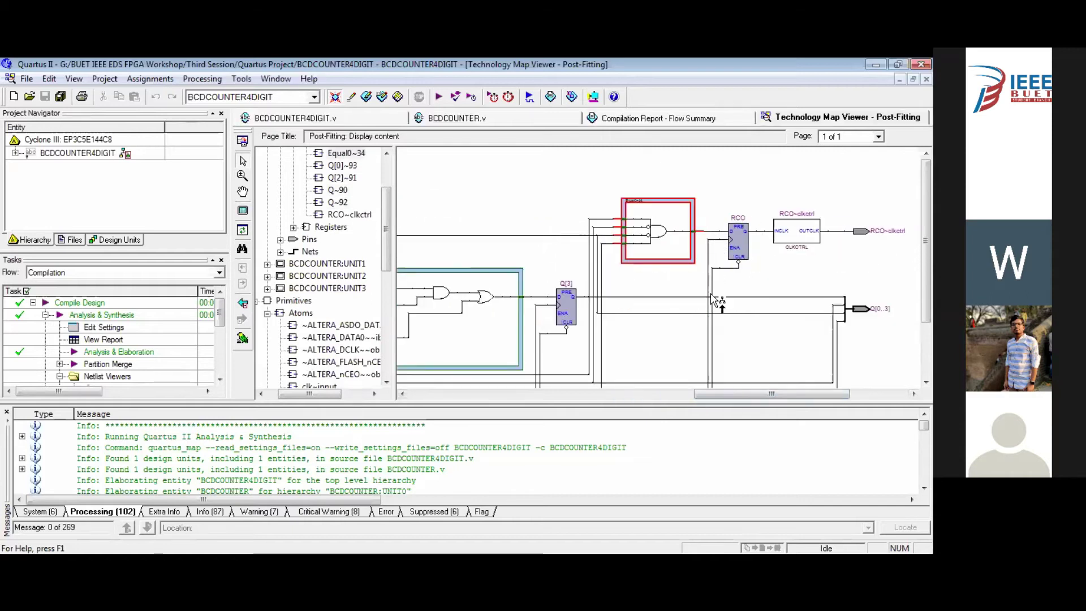
pyautogui.scroll(-2, 769, 362)
pyautogui.hscroll(-5, 583, 385)
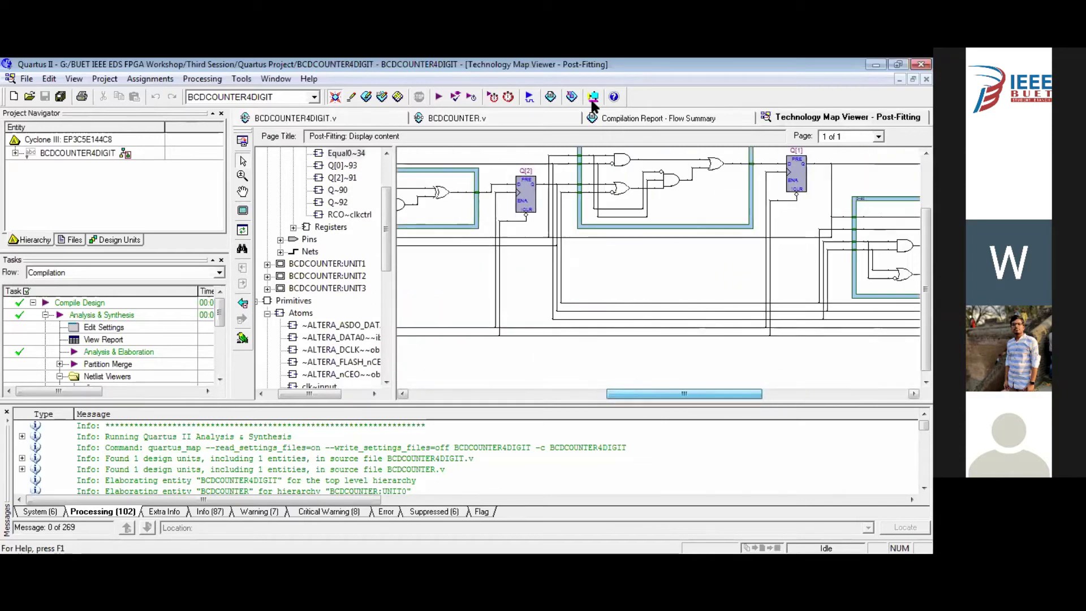
# Step: Return to the top-level post-fitting schematic, look over the chain from BCDCOUNTER:UNIT0 to UNIT3 and their output buffers, and close the viewer
pyautogui.scroll(2, 750, 344)
pyautogui.scroll(-2, 585, 351)
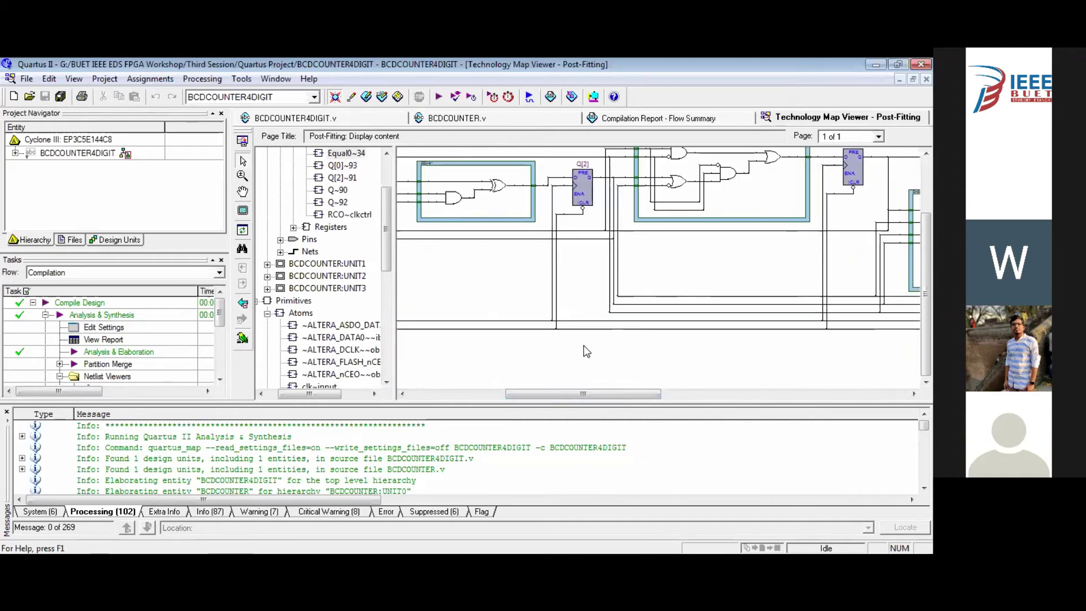
pyautogui.moveTo(628, 399); pyautogui.dragTo(660, 292)
pyautogui.doubleClick(659, 291)
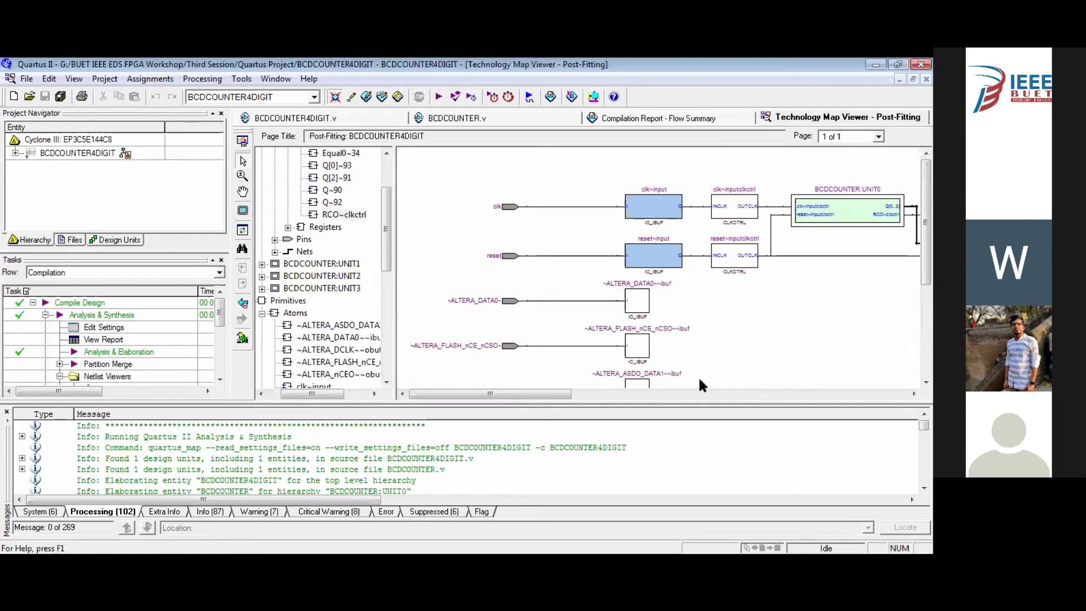
pyautogui.moveTo(561, 391); pyautogui.dragTo(758, 393)
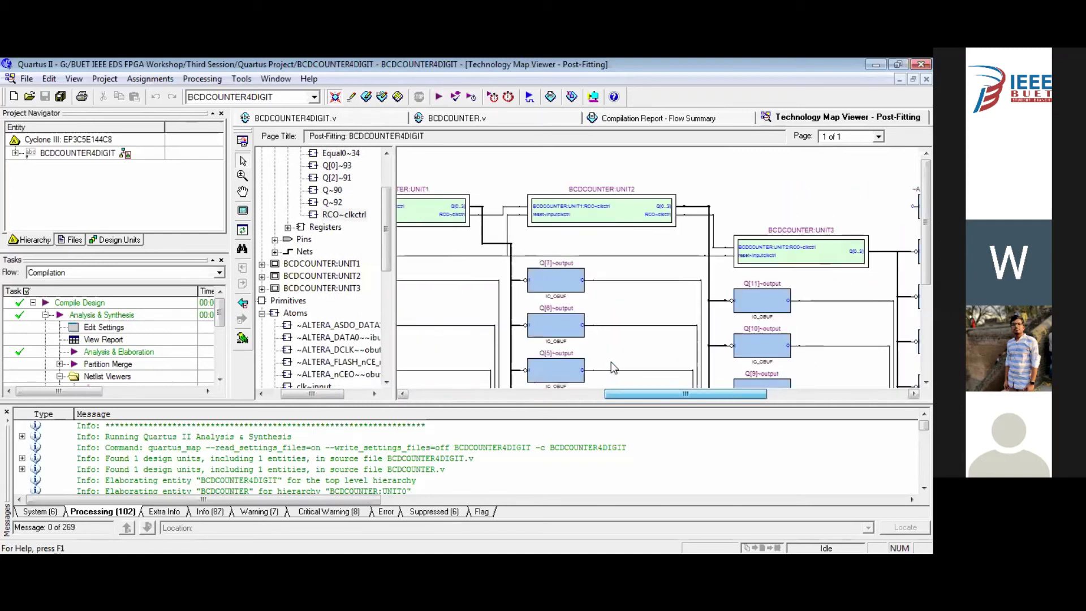
pyautogui.moveTo(611, 365); pyautogui.dragTo(594, 249)
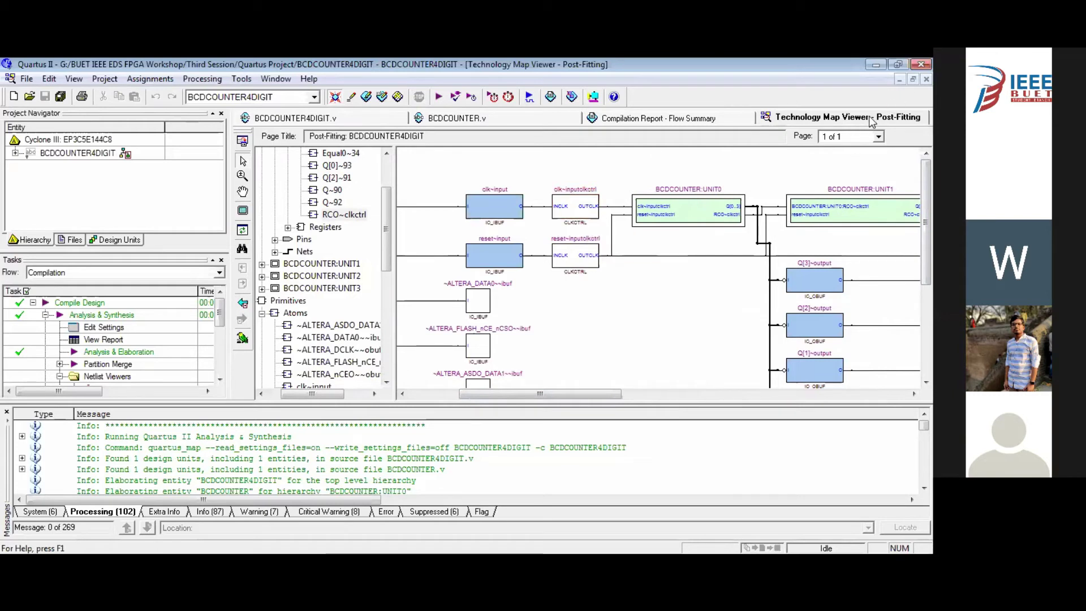
pyautogui.hotkey('ctrl', 'F4')
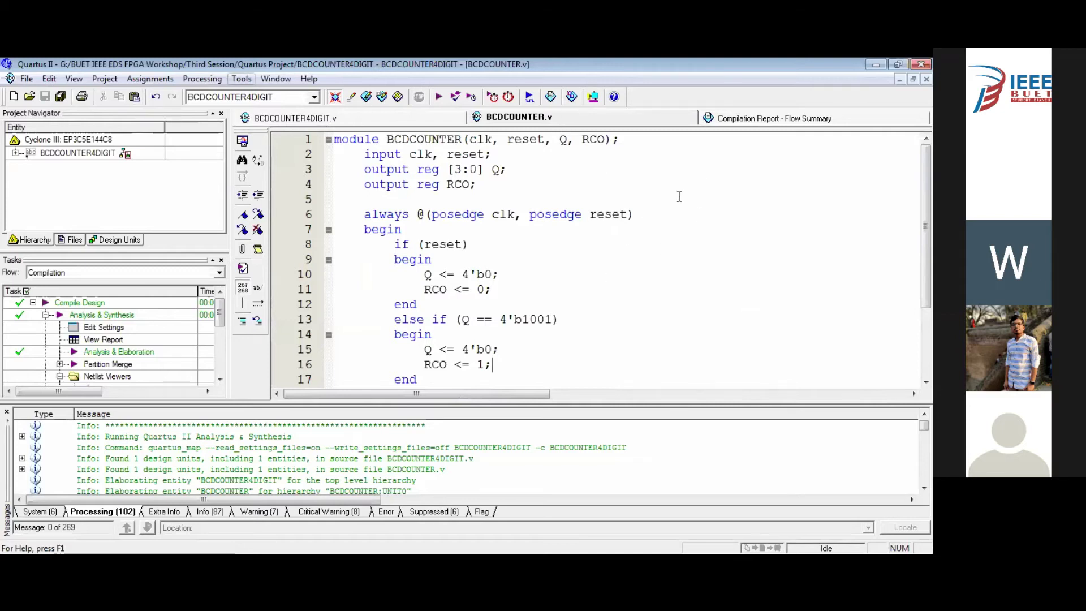
# Step: Create a new Vector Waveform File for the BCDCOUNTER4DIGIT project
pyautogui.click(774, 120)
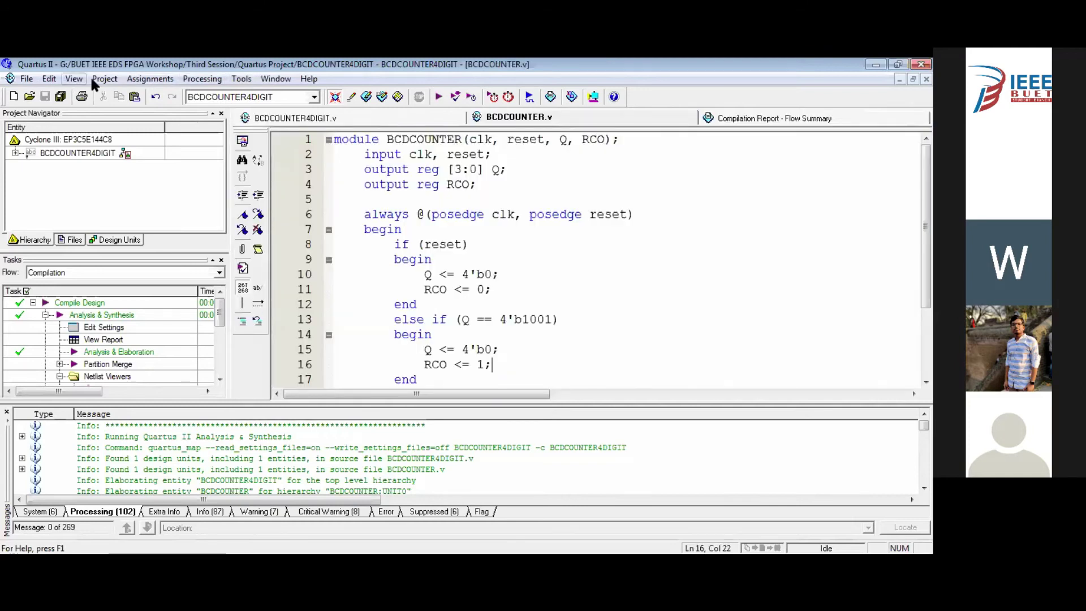
pyautogui.click(13, 97)
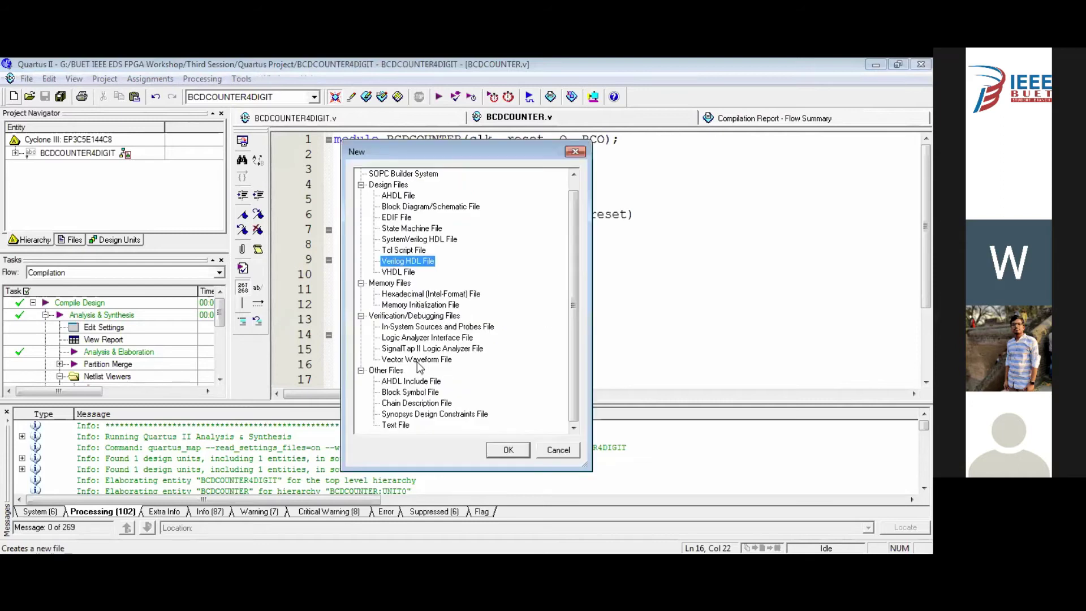
pyautogui.click(416, 359)
pyautogui.click(508, 449)
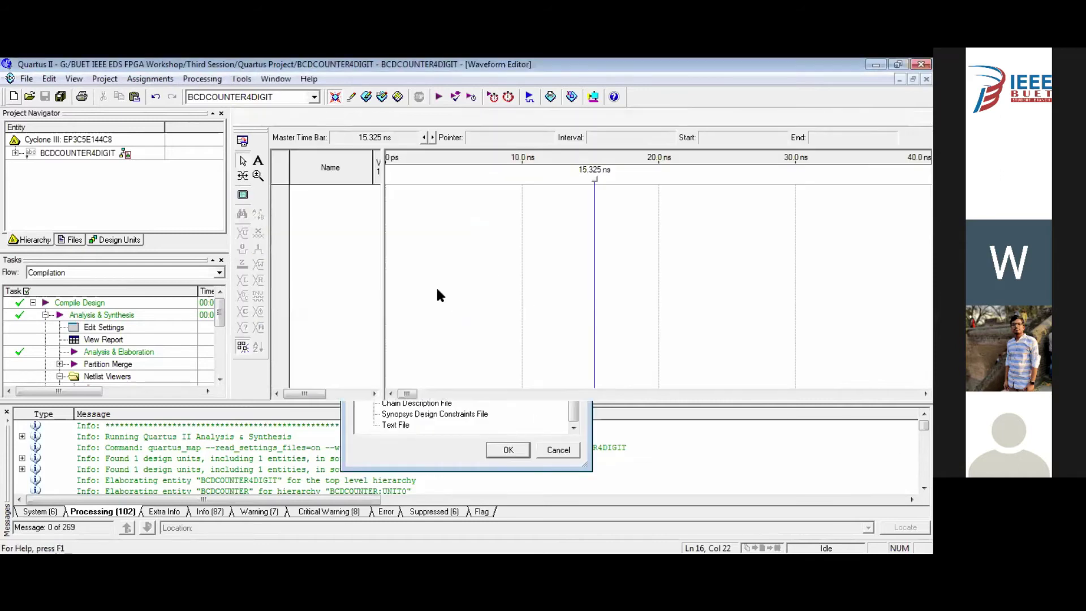
# Step: Insert all BCDCOUNTER4DIGIT pins found by the Node Finder, with the filter Pins: all, into the waveform file
pyautogui.doubleClick(472, 232)
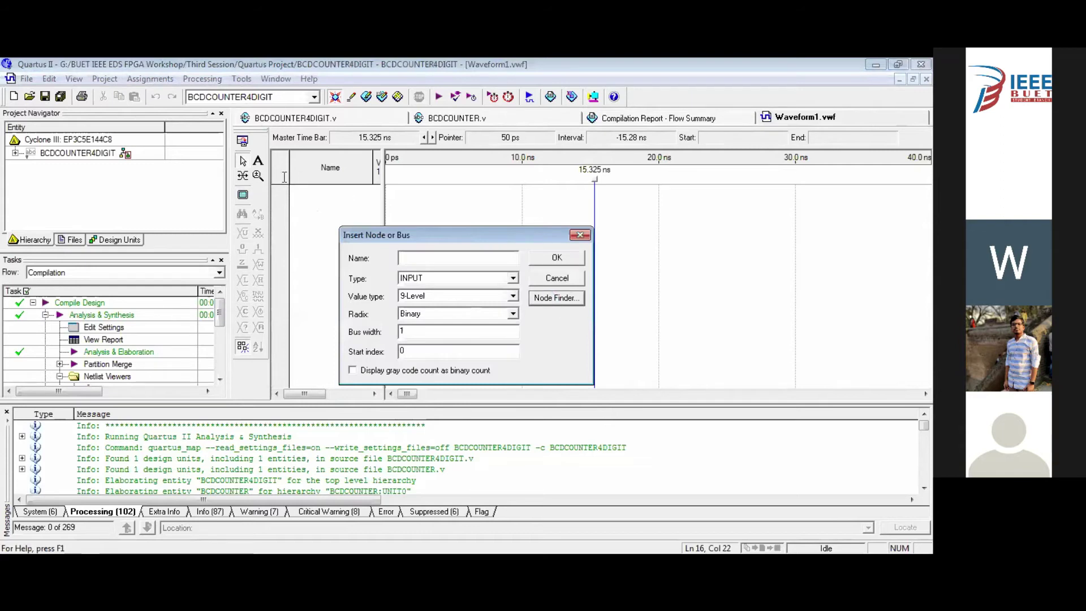
pyautogui.click(556, 297)
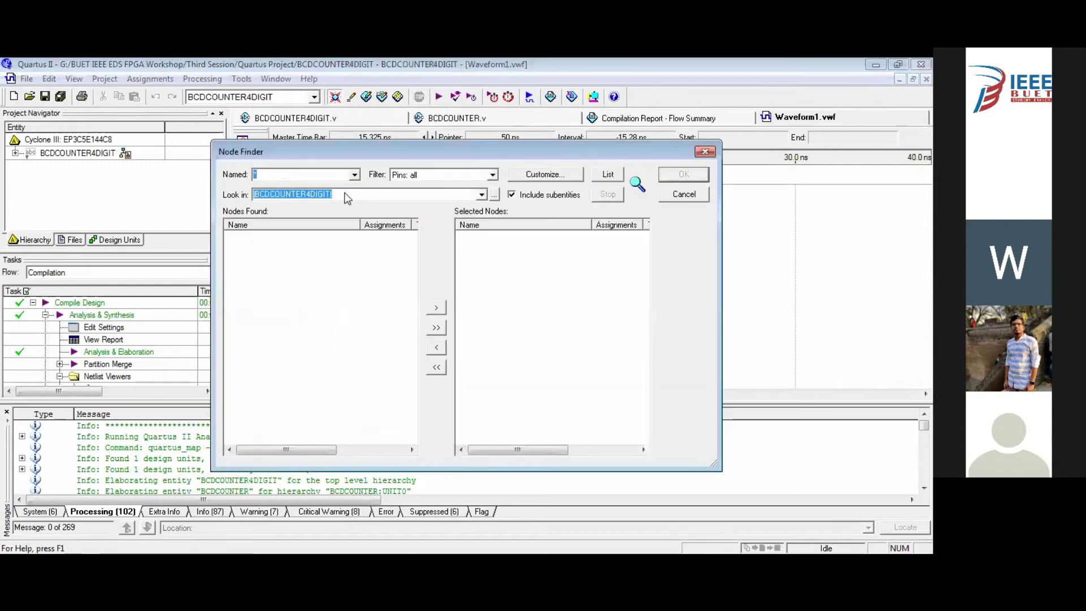
pyautogui.click(608, 174)
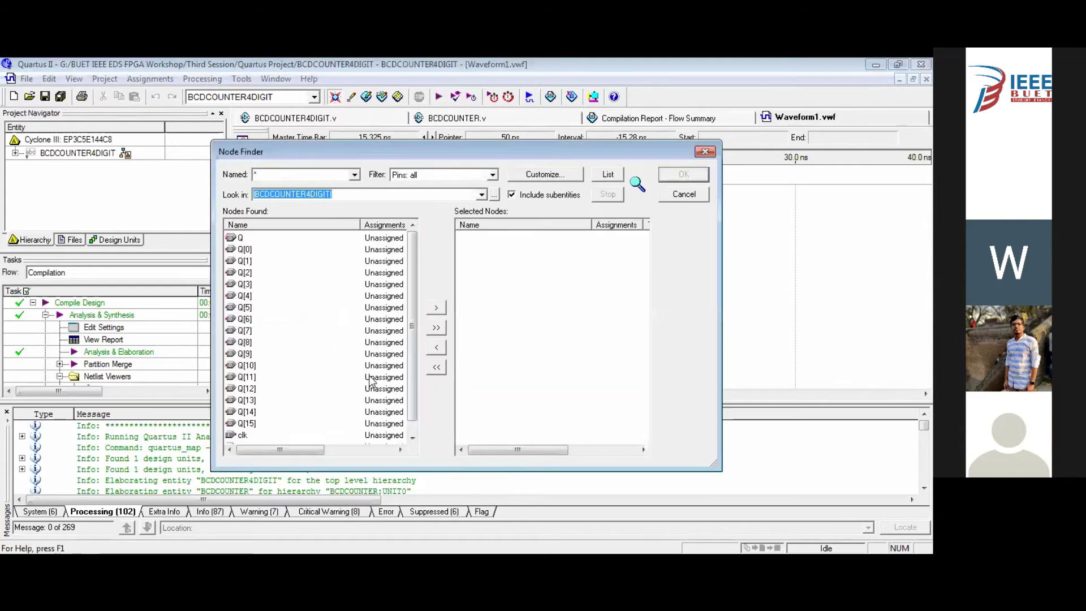
pyautogui.click(436, 328)
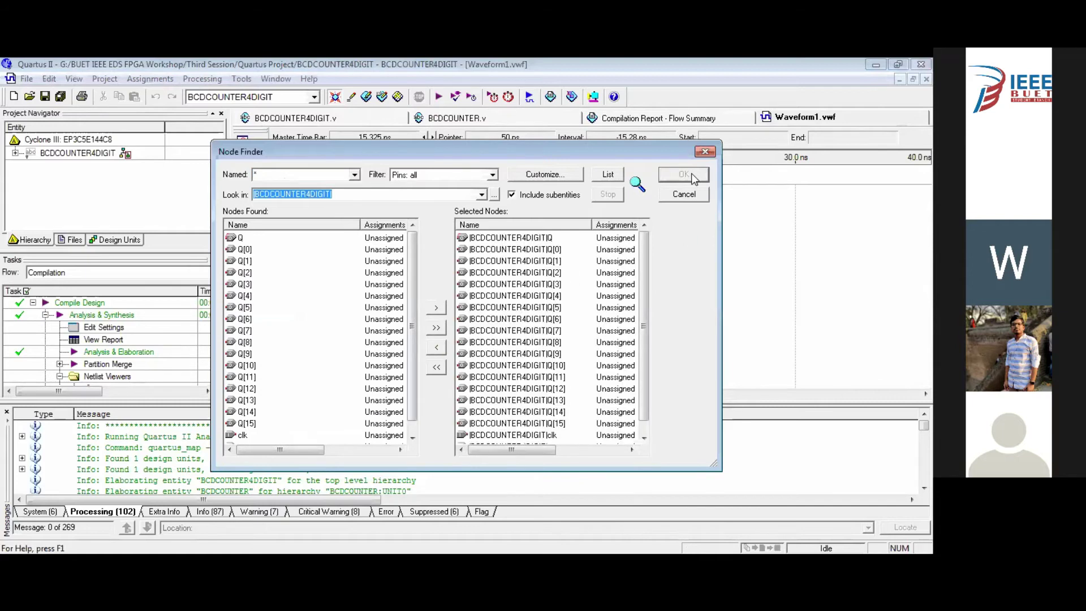
pyautogui.press('Return')
pyautogui.click(557, 260)
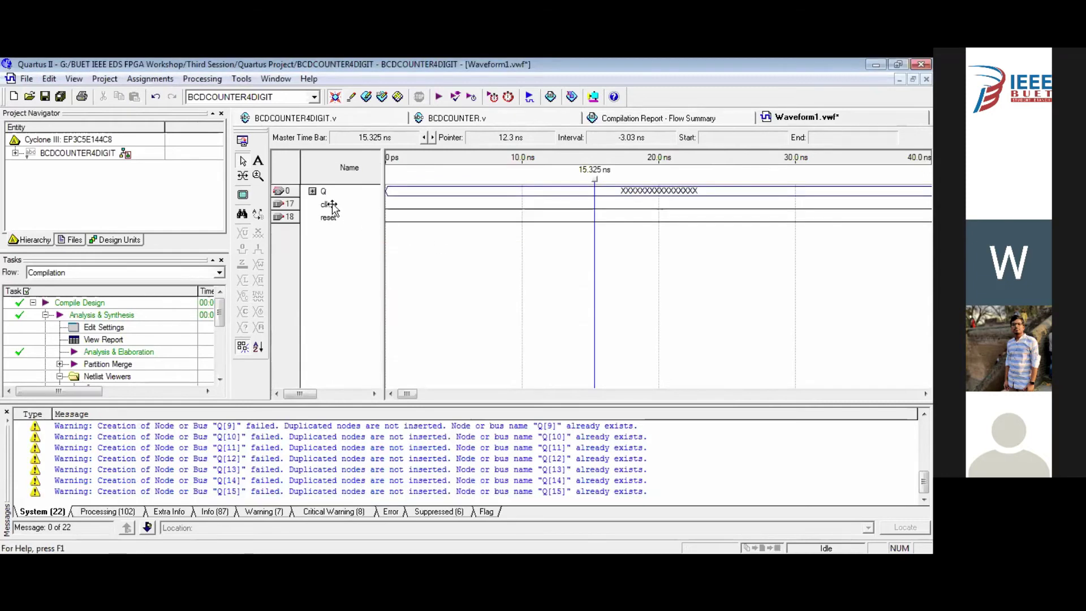
# Step: Start overwriting the clk waveform with a clock and set the clock's end time to 1.0 us
pyautogui.click(325, 204)
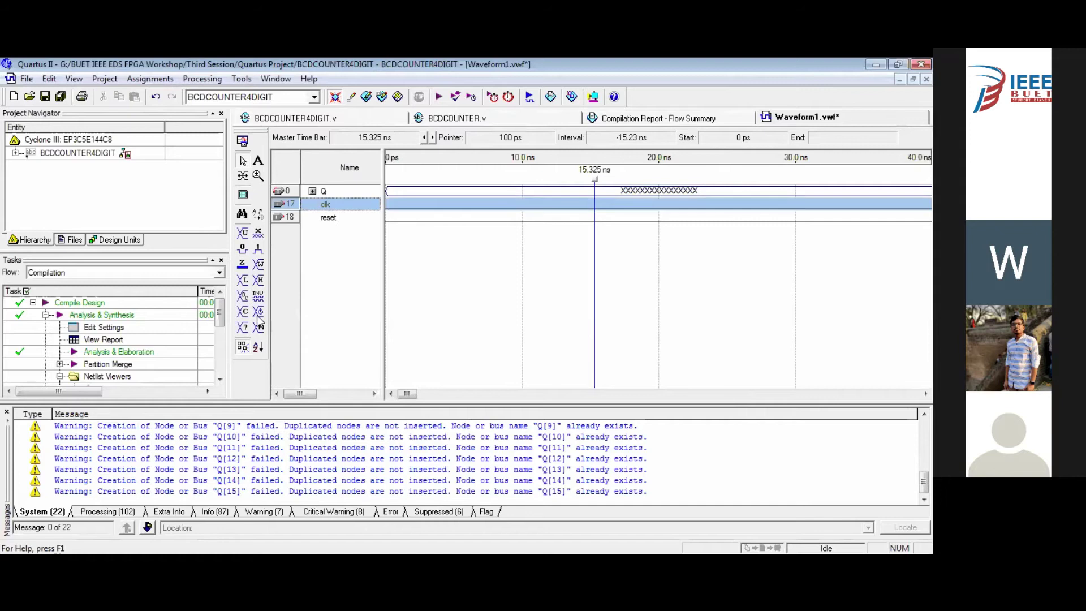
pyautogui.click(258, 316)
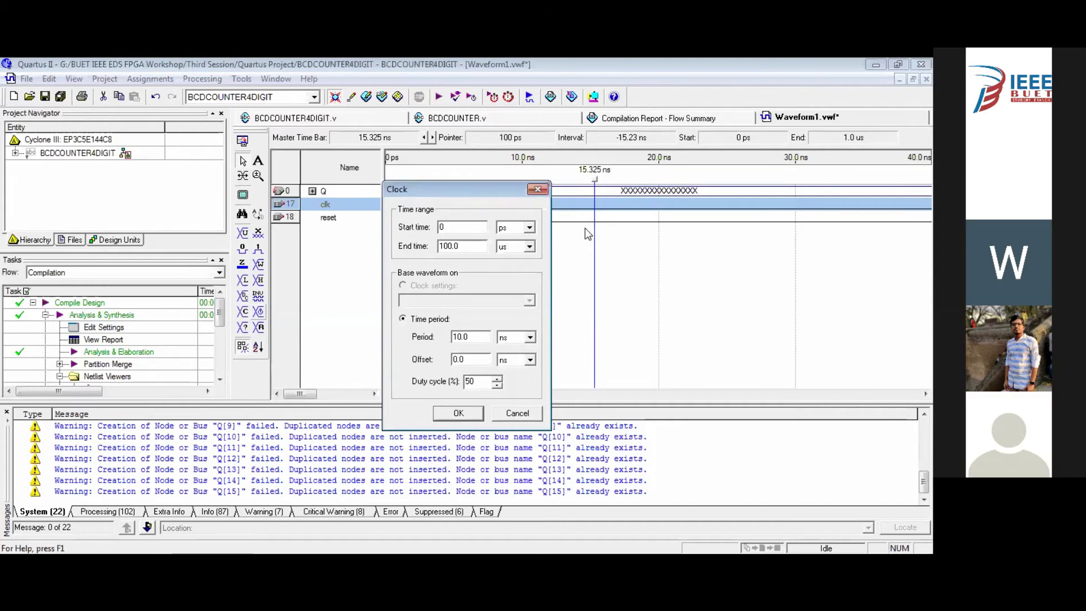
pyautogui.click(459, 414)
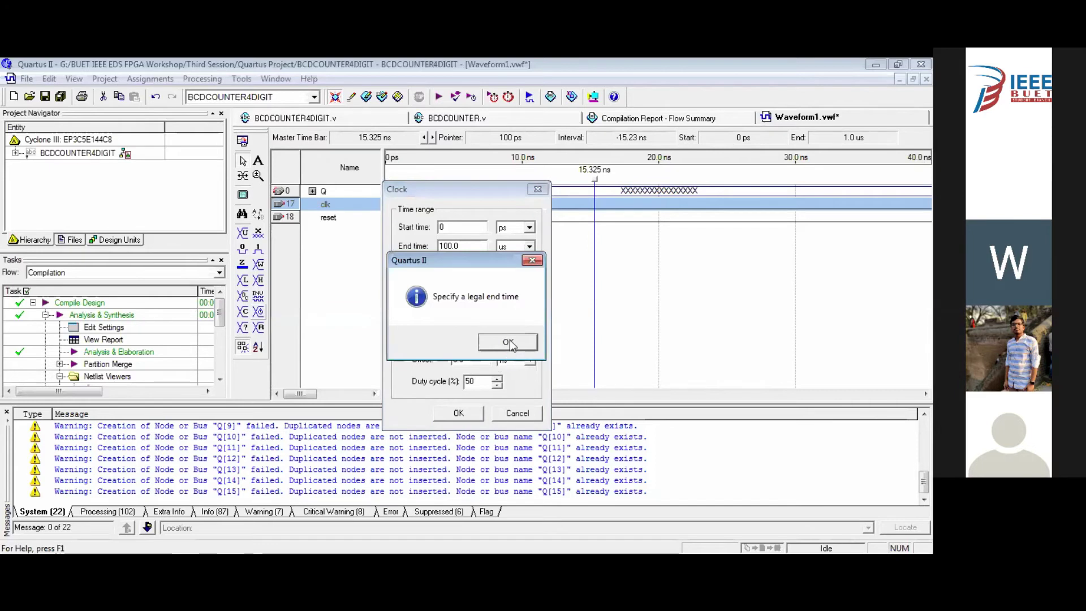
pyautogui.click(508, 342)
pyautogui.click(453, 247)
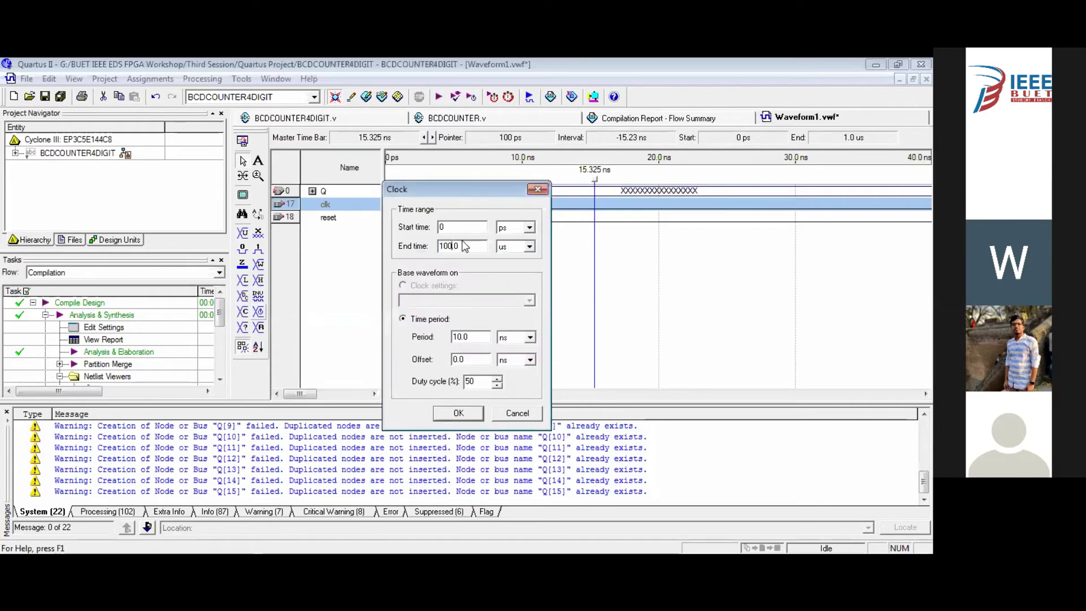
pyautogui.press('BackSpace')
pyautogui.press('BackSpace')
pyautogui.click(530, 247)
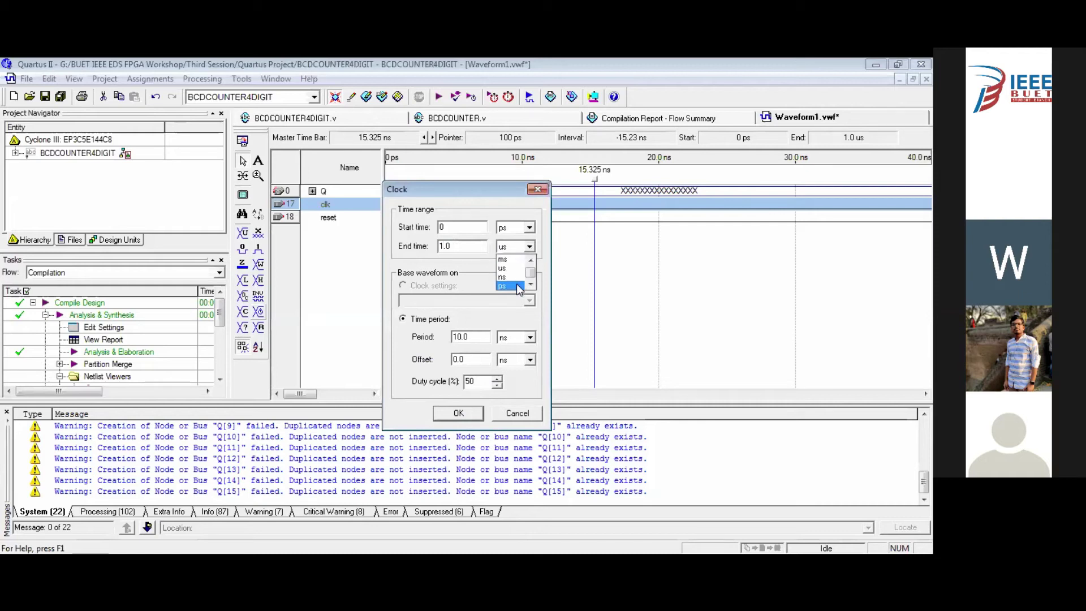
pyautogui.click(511, 277)
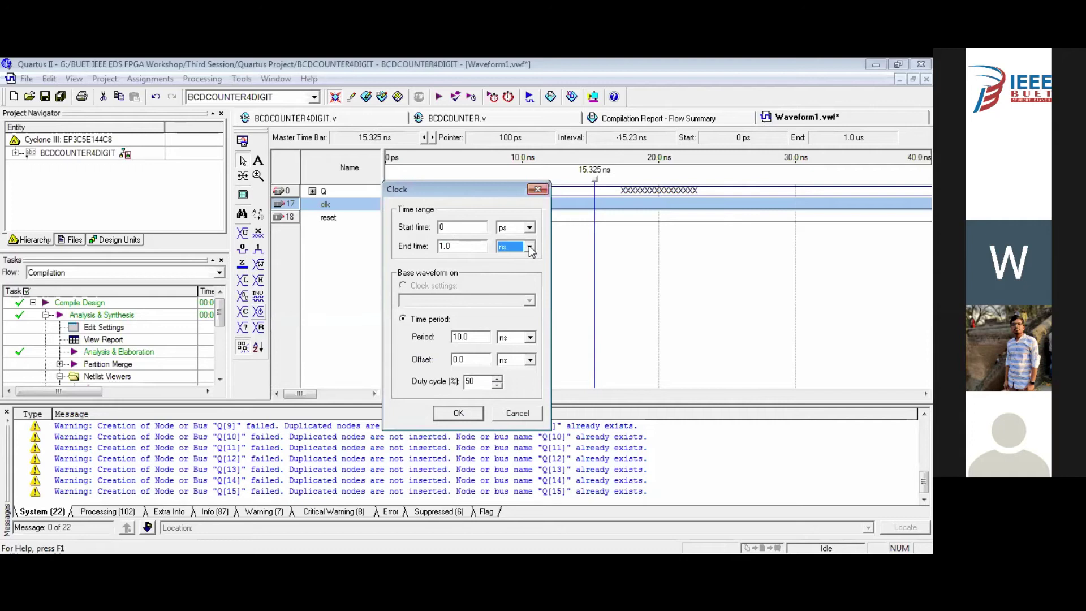
pyautogui.click(530, 247)
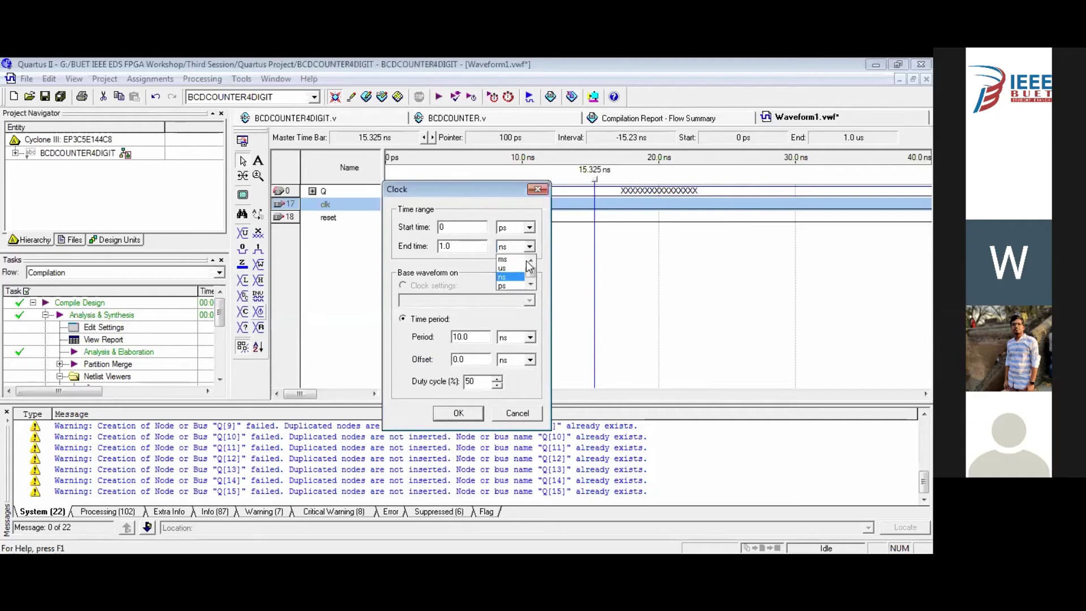
pyautogui.click(459, 247)
# Step: Choose us as the end time unit and apply the clock to clk with a 10.0 ns period and 50% duty cycle
pyautogui.click(530, 247)
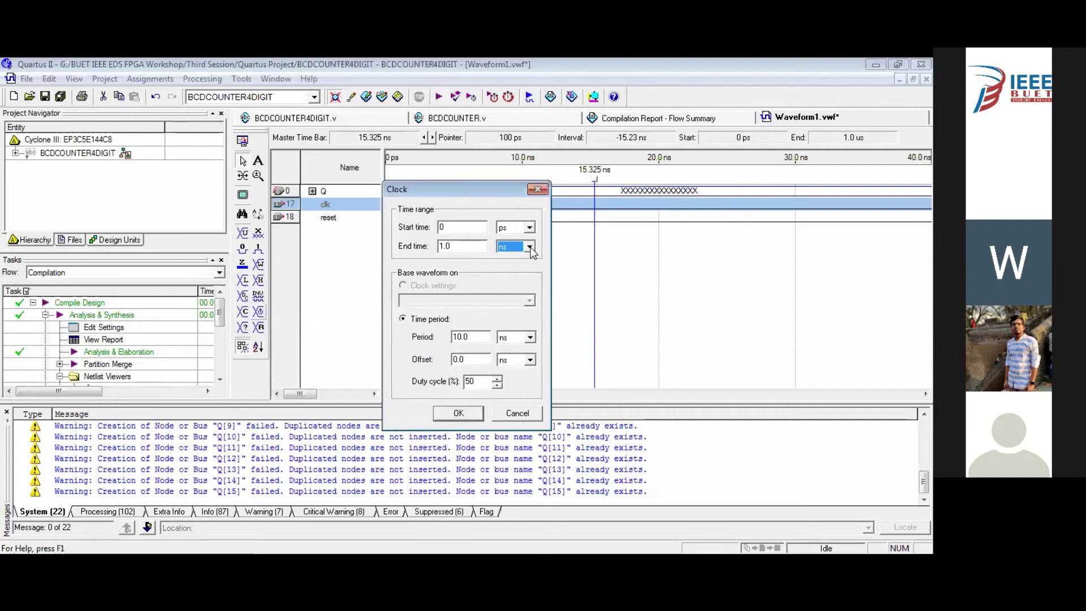
pyautogui.click(510, 264)
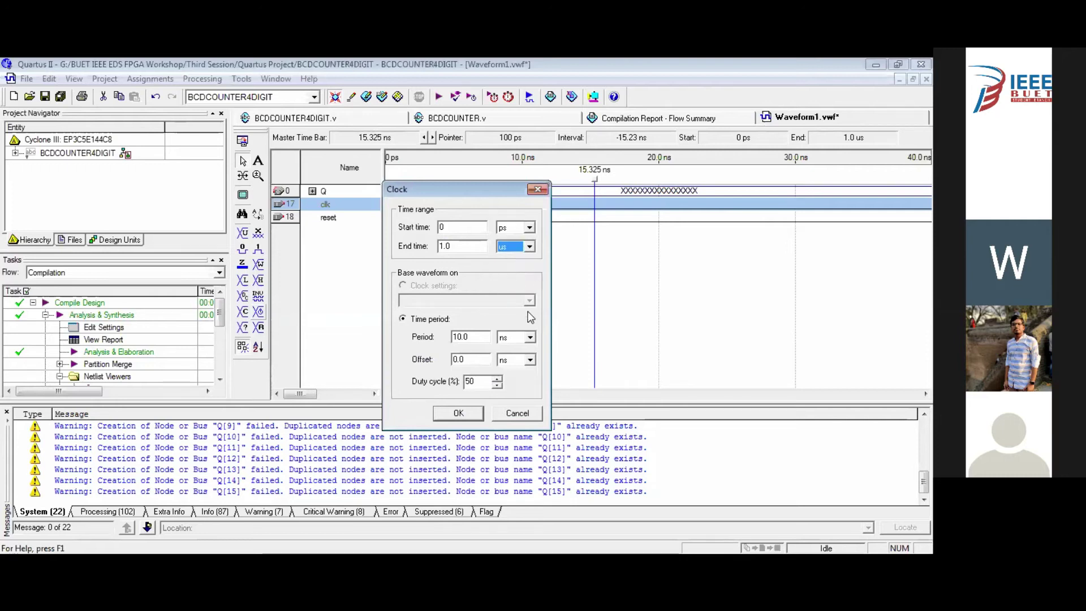
pyautogui.click(459, 414)
pyautogui.moveTo(416, 396)
pyautogui.mouseDown()
pyautogui.moveTo(912, 402)
pyautogui.moveTo(407, 393)
pyautogui.mouseUp()
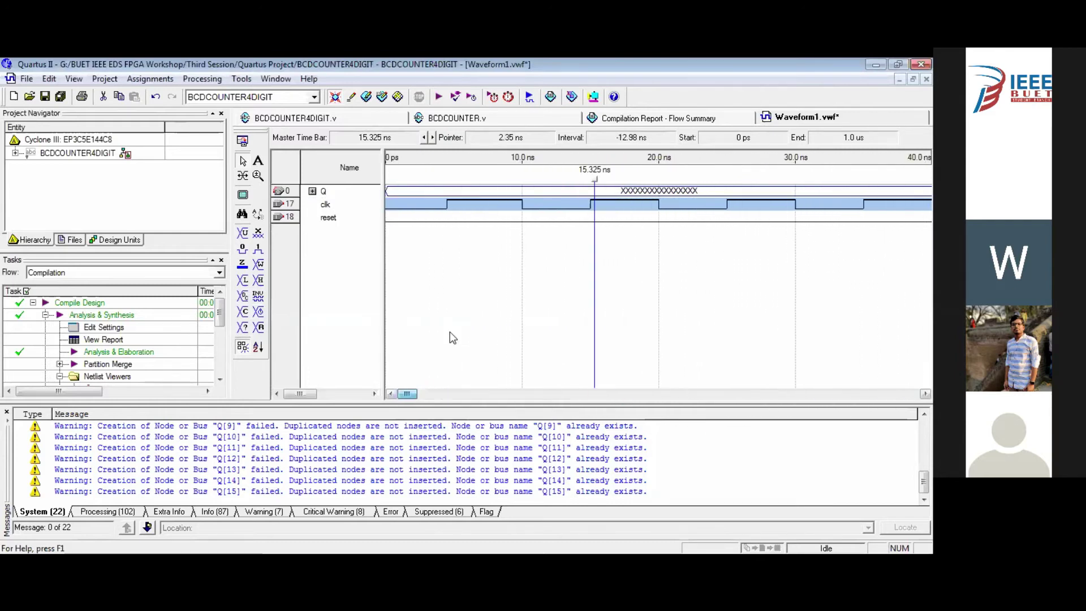
# Step: Force the whole reset waveform to weak low (L), then save the file as BCDCOUNTER4DIGIT.vwf in the project and close it
pyautogui.click(322, 219)
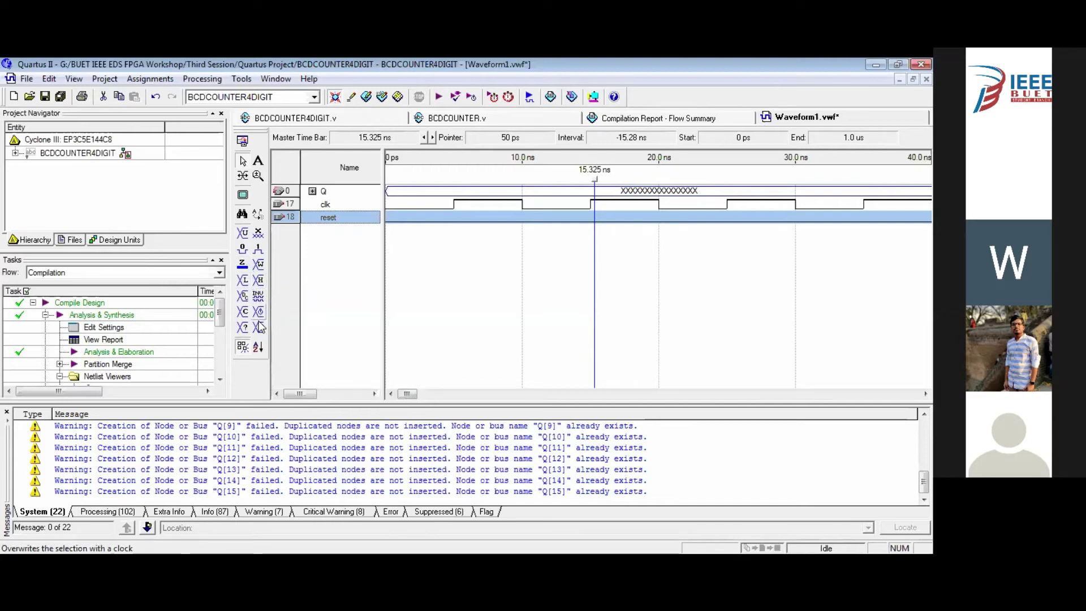
pyautogui.click(242, 280)
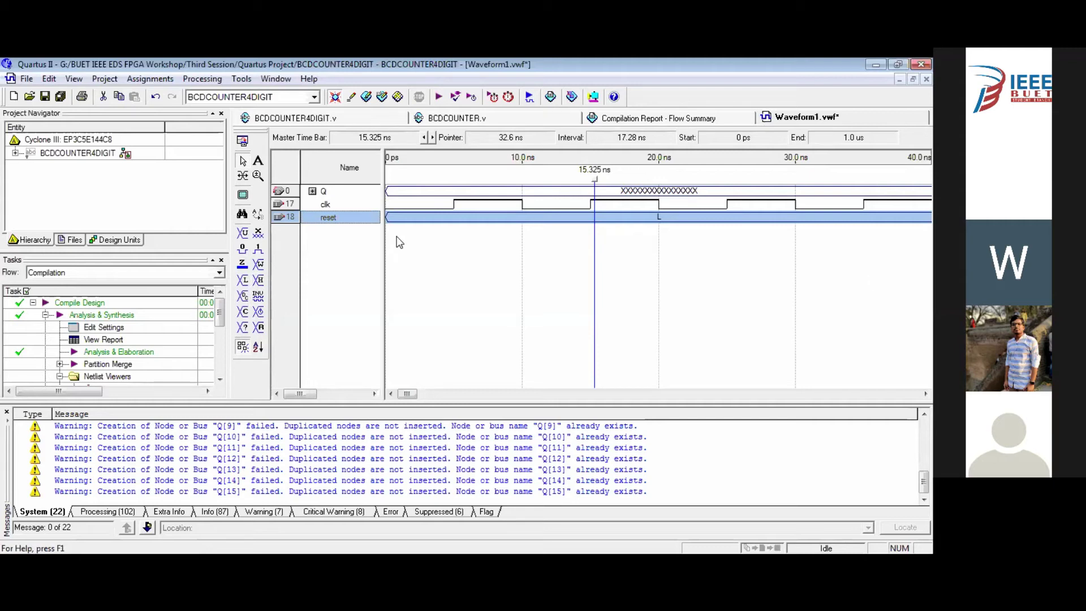
pyautogui.click(45, 97)
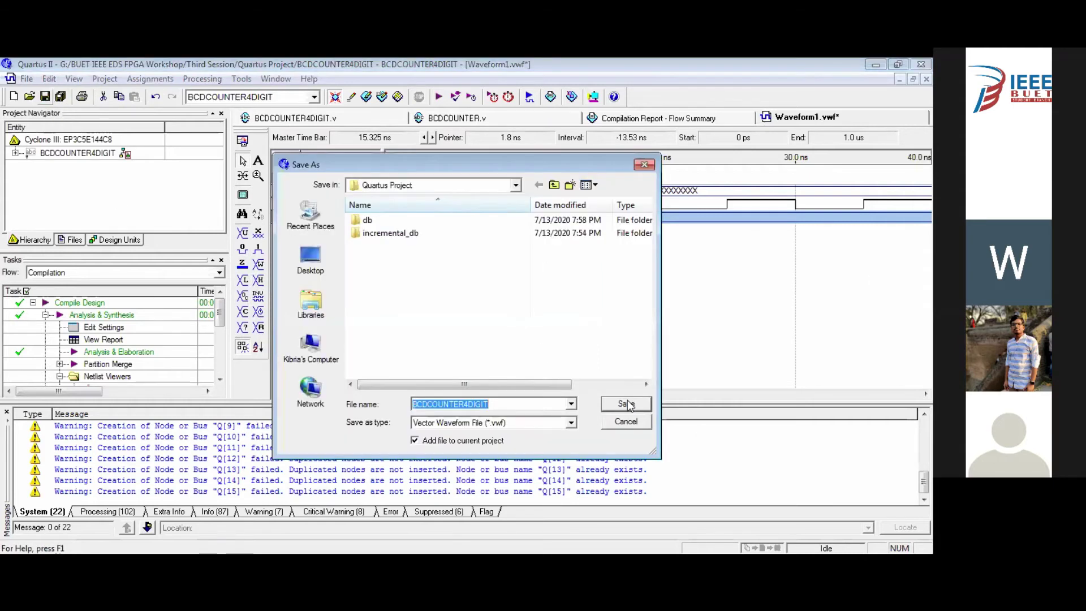
pyautogui.click(626, 404)
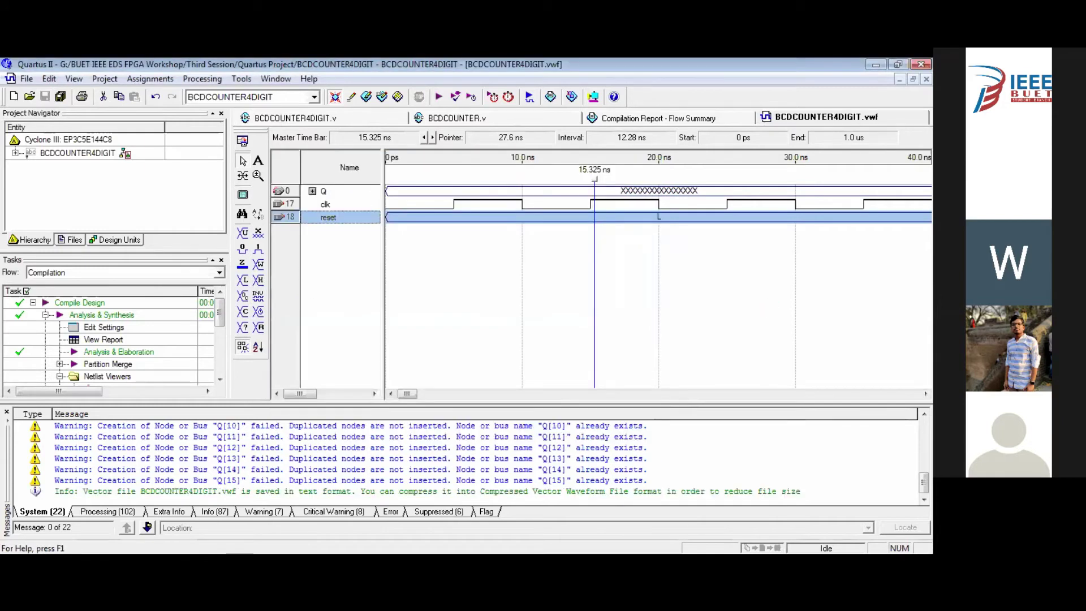
pyautogui.click(926, 79)
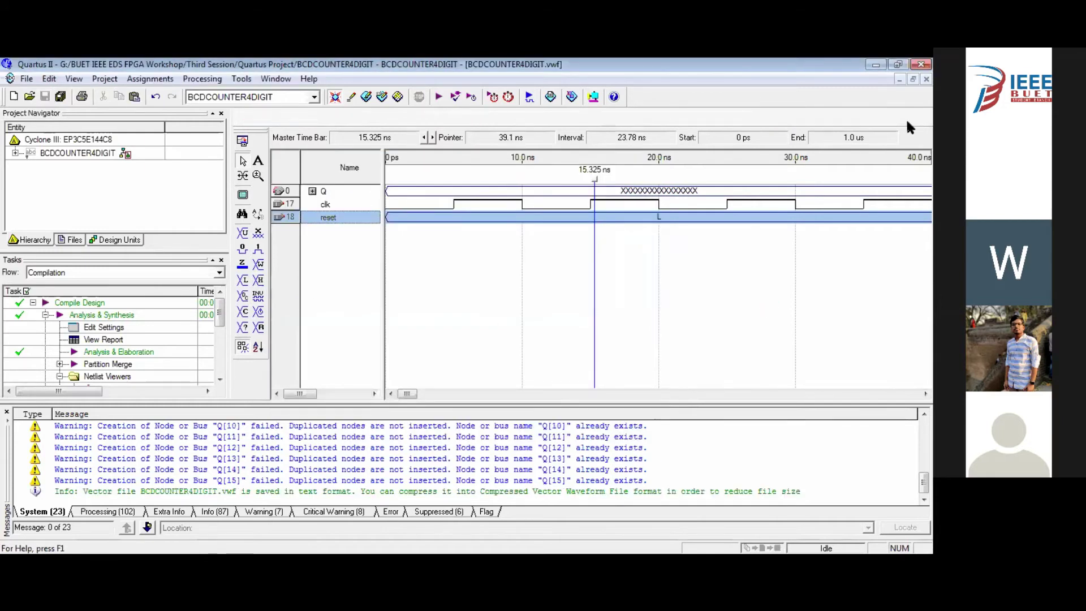
# Step: Open the Simulator Tool maximized and set its simulation mode to Functional
pyautogui.click(241, 79)
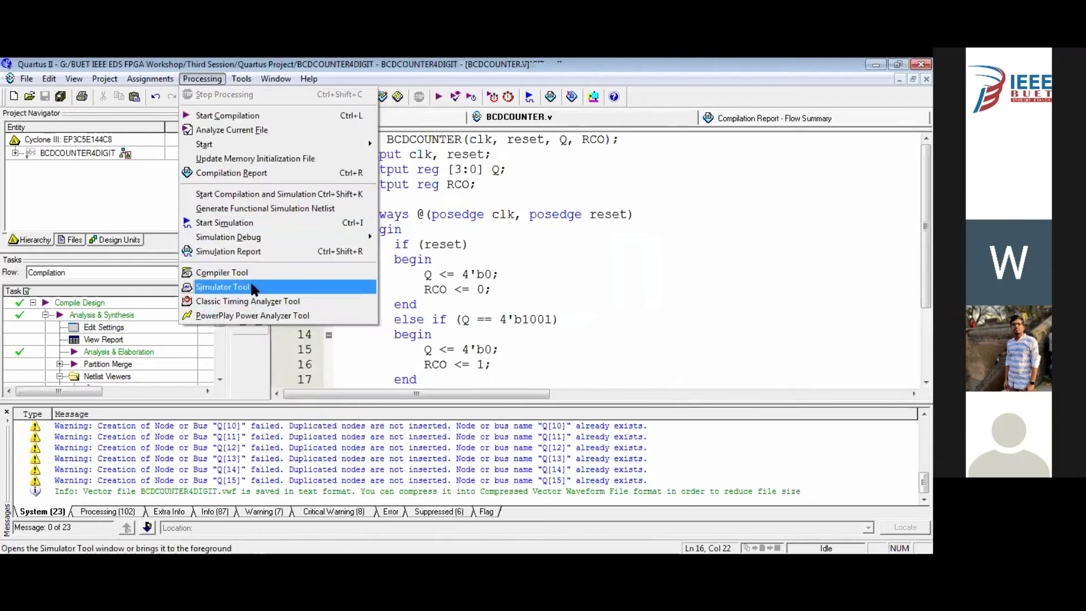
pyautogui.click(248, 287)
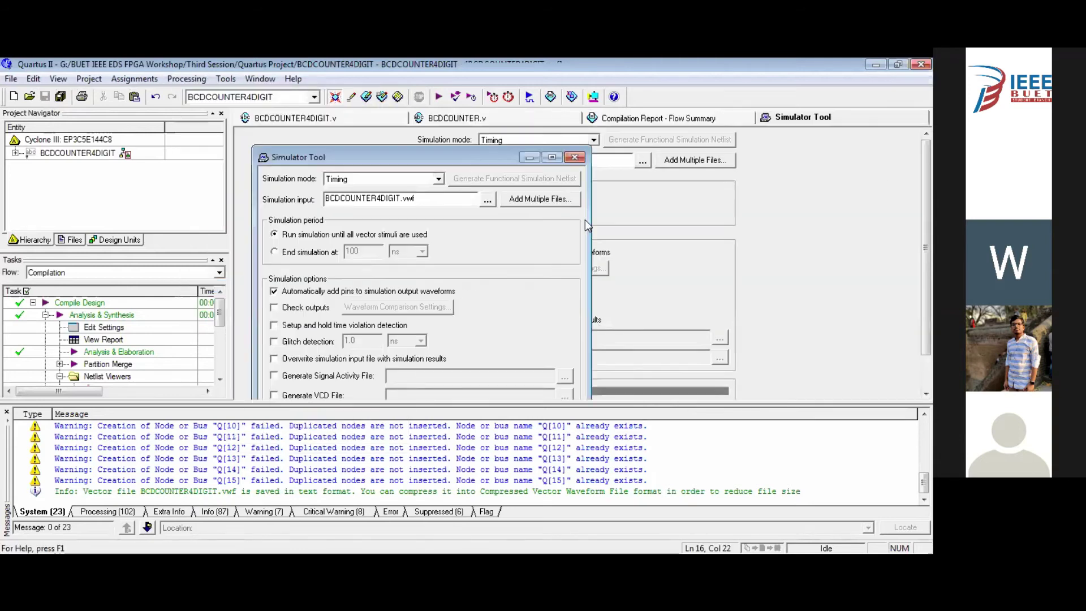
pyautogui.click(552, 157)
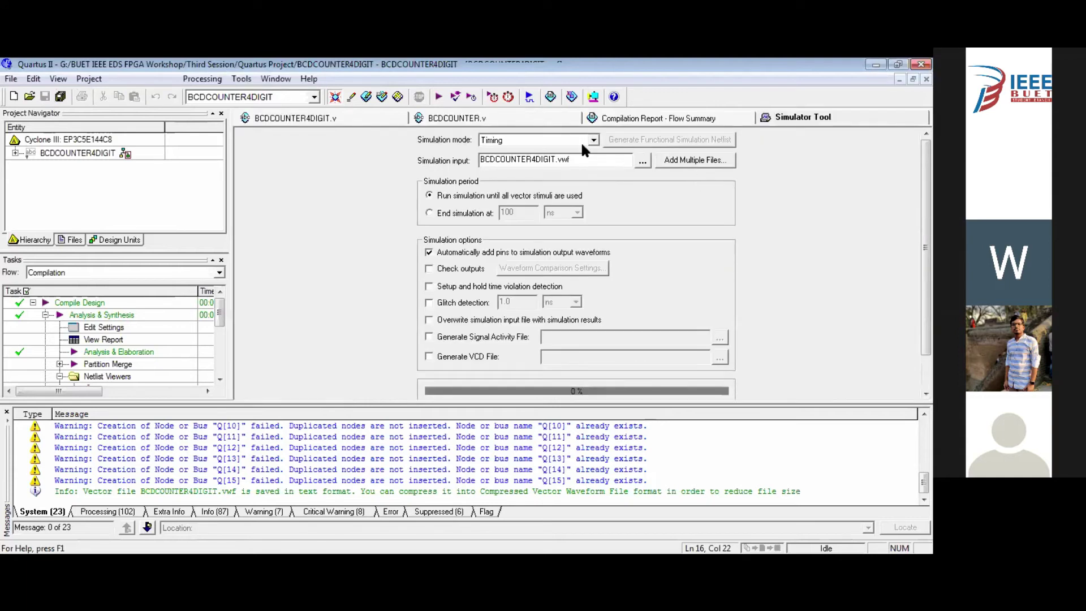
pyautogui.click(594, 140)
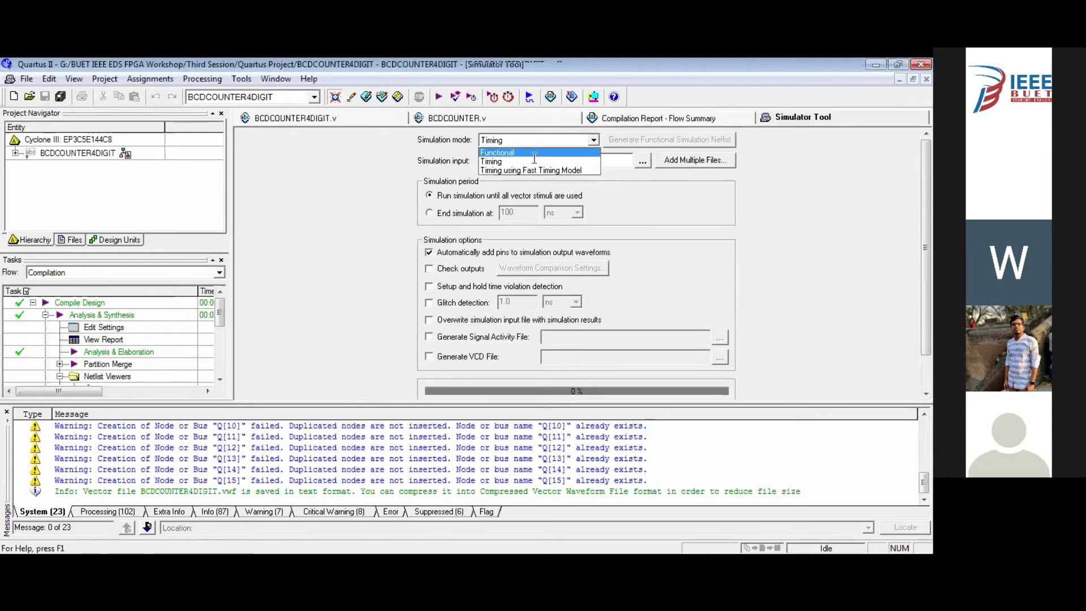
pyautogui.click(531, 150)
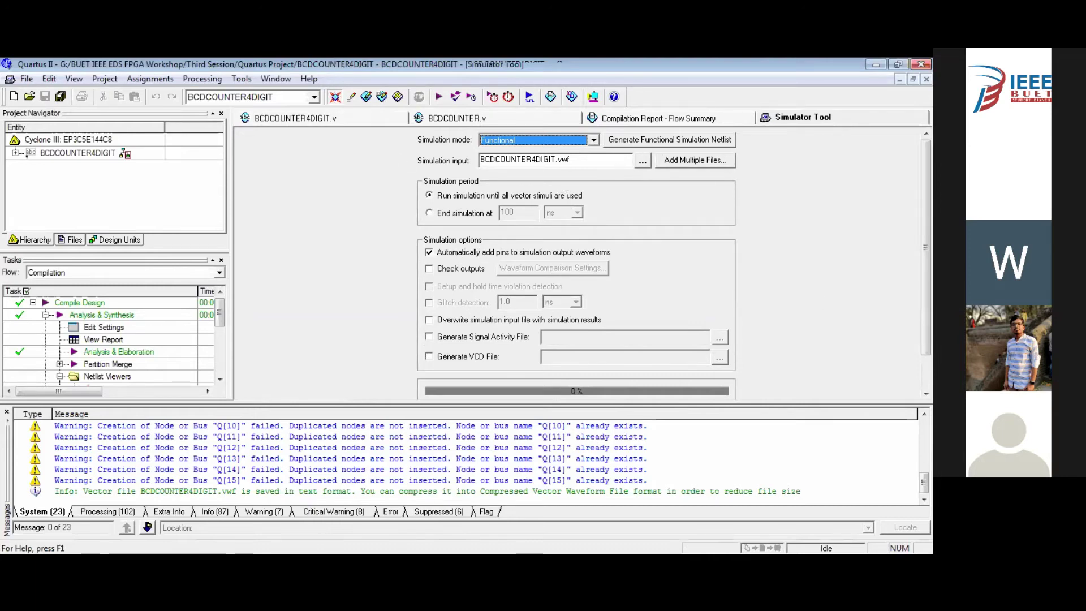
# Step: Enable generation of the VCD file BCDCOUNTER4DIGIT.vcd in the simulation options
pyautogui.scroll(-2, 427, 359)
pyautogui.scroll(2, 427, 359)
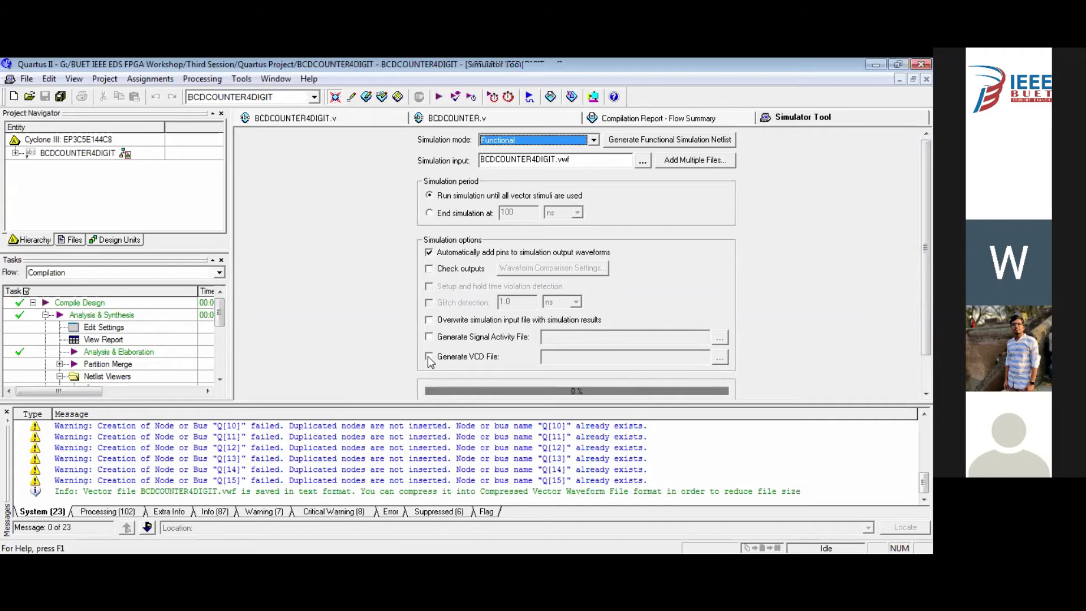
pyautogui.click(429, 357)
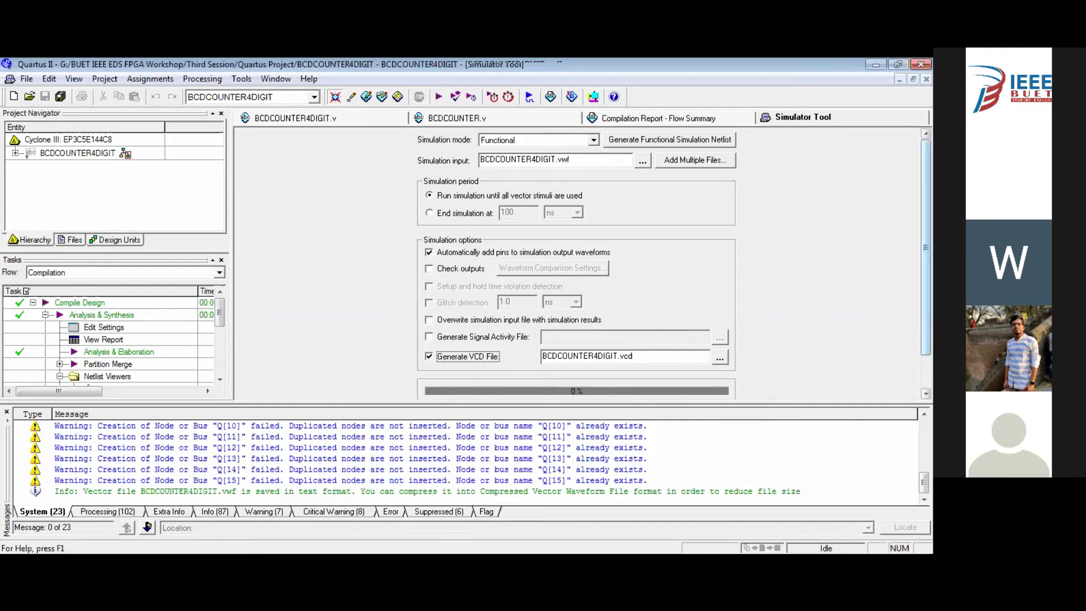
# Step: Try to start the functional simulation with the current BCDCOUNTER4DIGIT.vwf input settings
pyautogui.scroll(-2, 925, 247)
pyautogui.scroll(2, 925, 247)
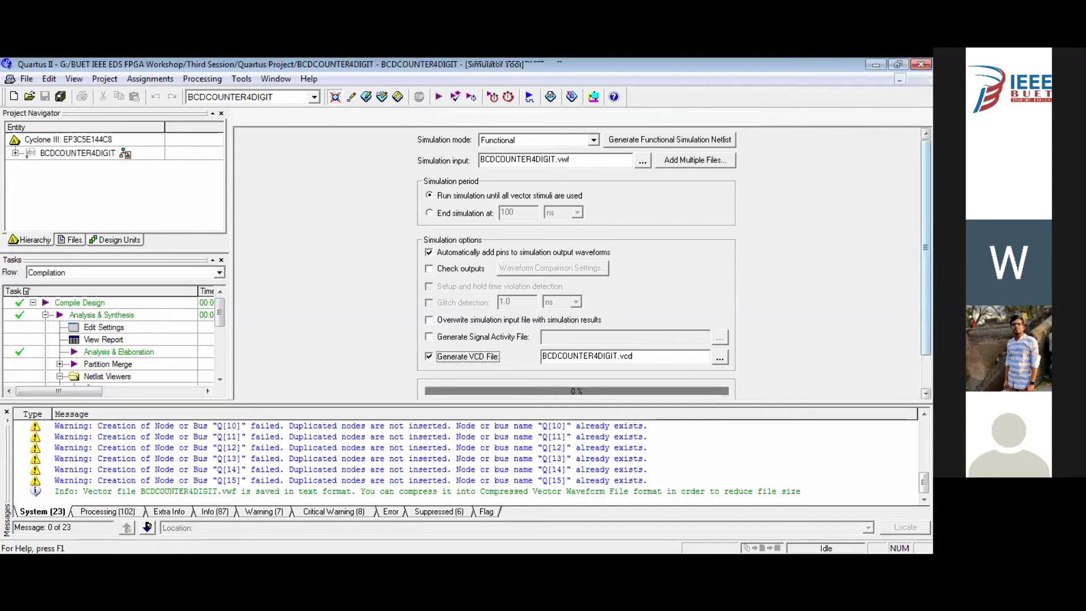
pyautogui.scroll(-2, 925, 272)
pyautogui.scroll(3, 617, 339)
pyautogui.scroll(-3, 617, 339)
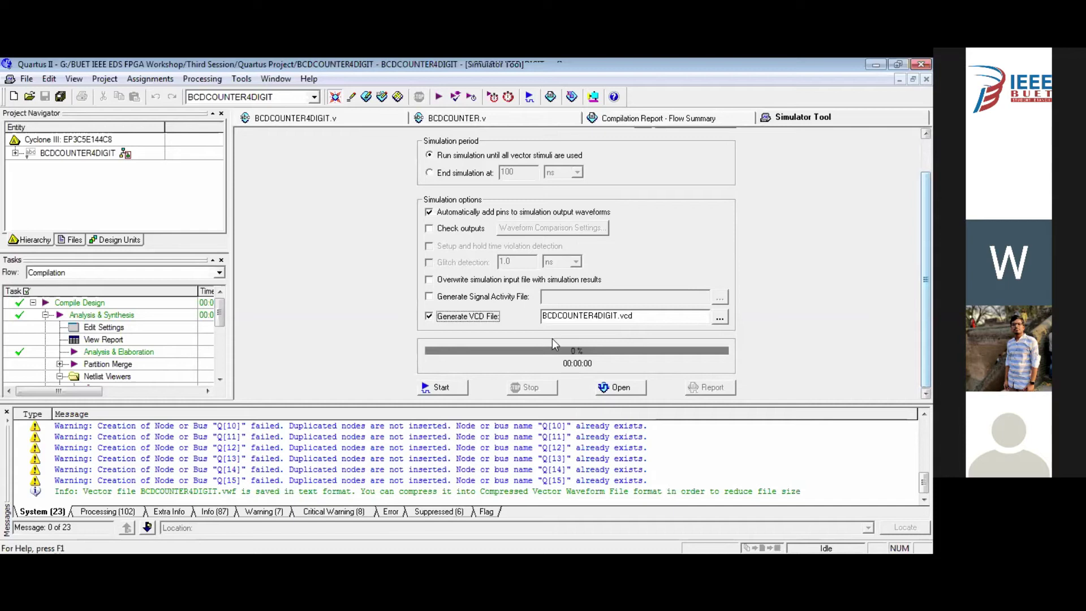
pyautogui.click(444, 389)
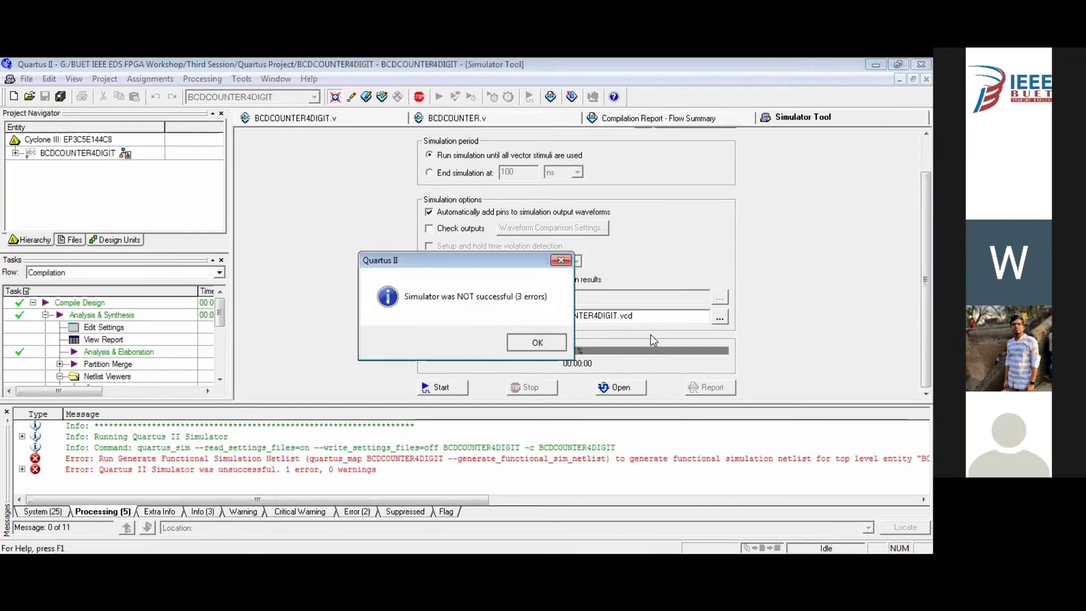
pyautogui.press('Return')
# Step: Generate the functional simulation netlist and run the functional simulation of BCDCOUNTER4DIGIT.vwf
pyautogui.scroll(2, 925, 249)
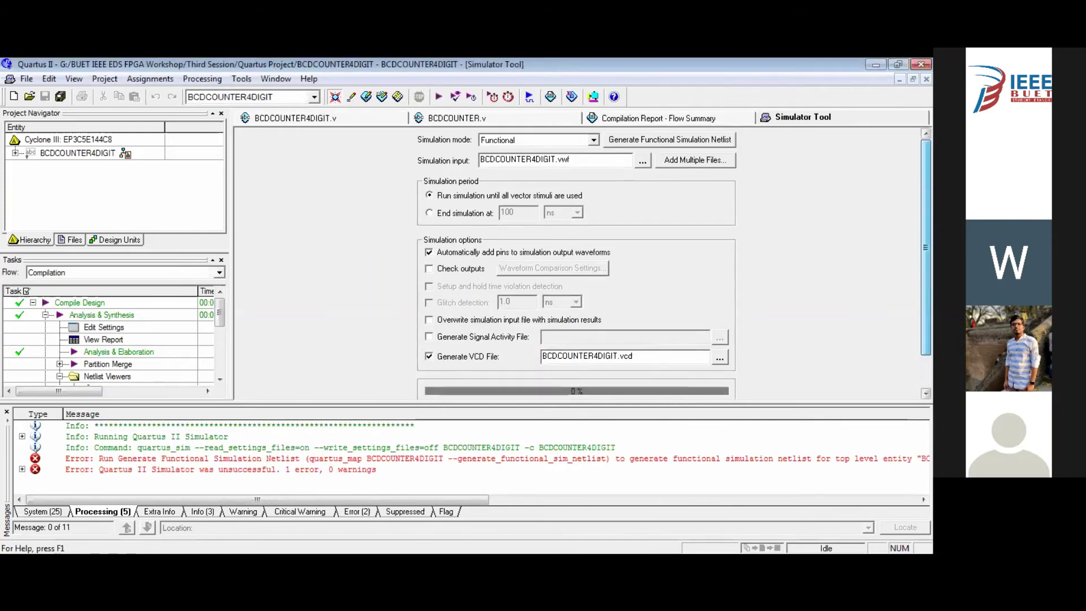
pyautogui.click(689, 139)
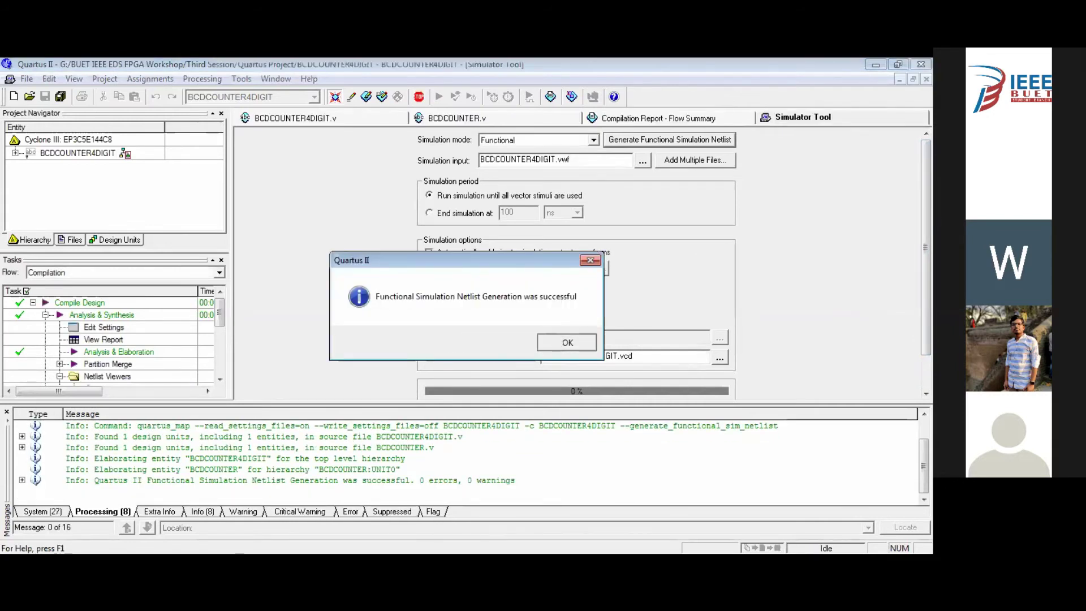
pyautogui.press('Return')
pyautogui.scroll(-2, 576, 260)
pyautogui.click(444, 387)
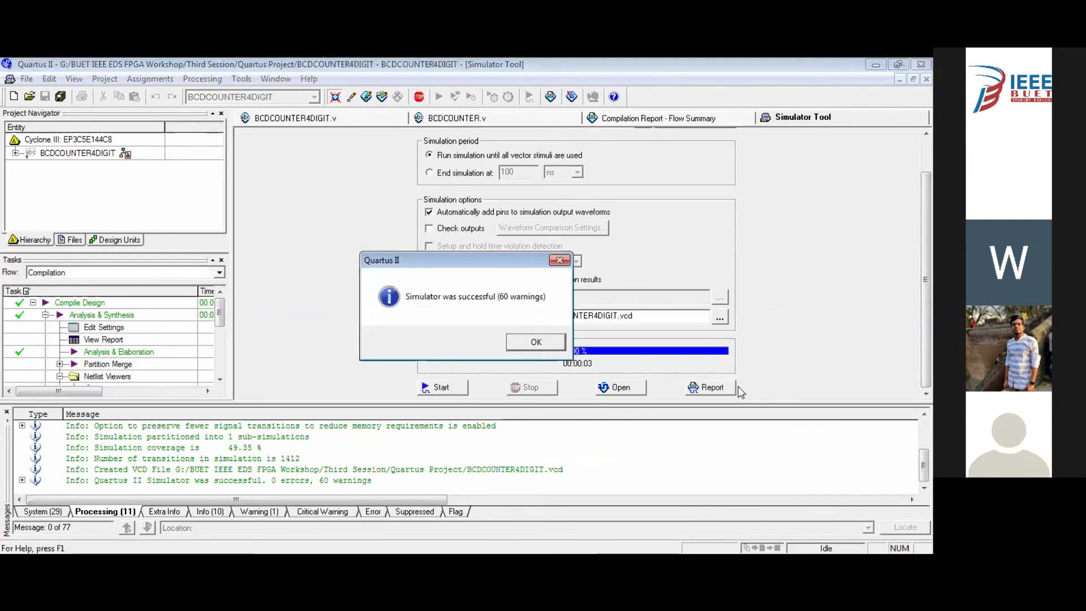
pyautogui.press('Return')
# Step: Open the simulation report and set the radix of the Q output bus to Hexadecimal
pyautogui.click(715, 385)
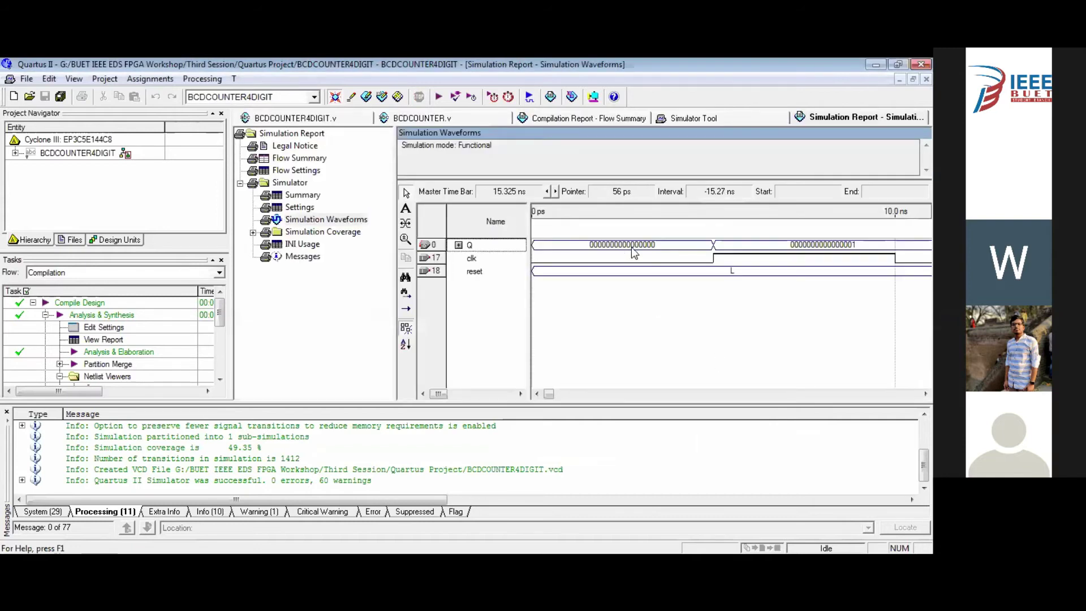
pyautogui.click(474, 247)
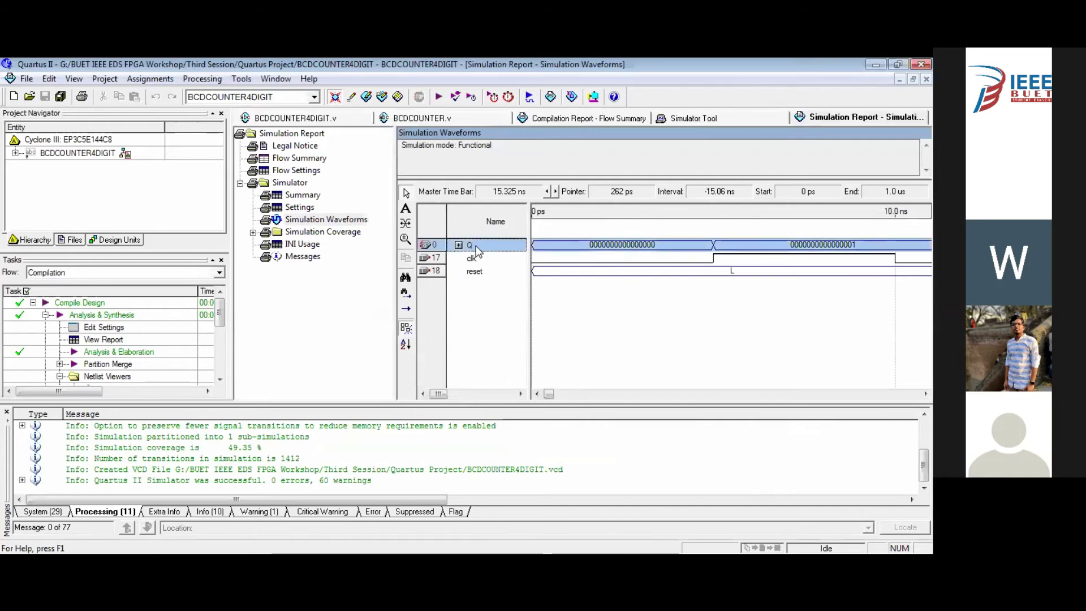
pyautogui.rightClick(477, 250)
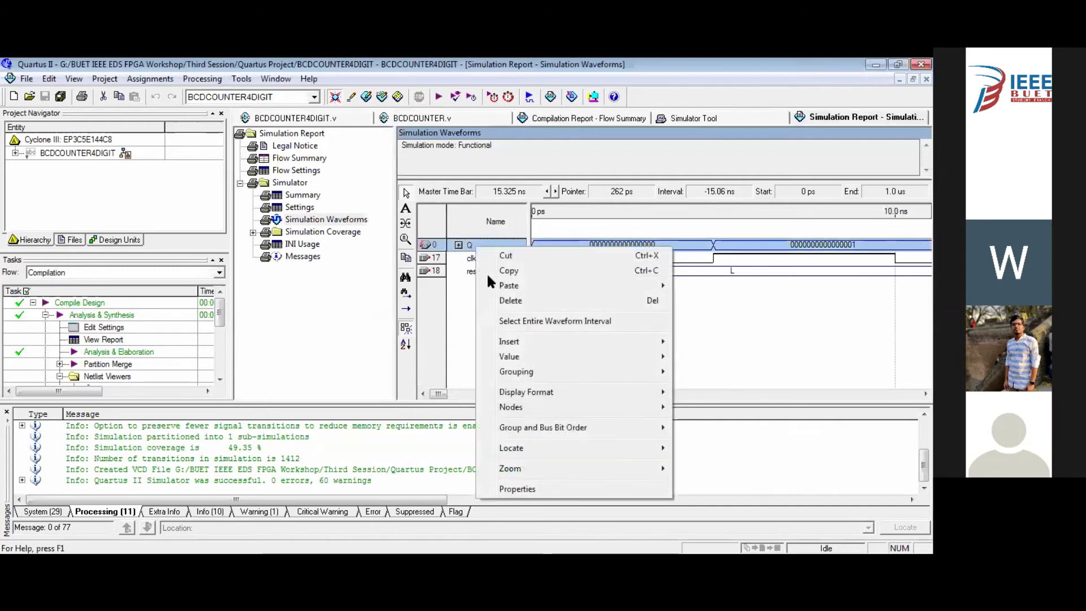
pyautogui.click(519, 489)
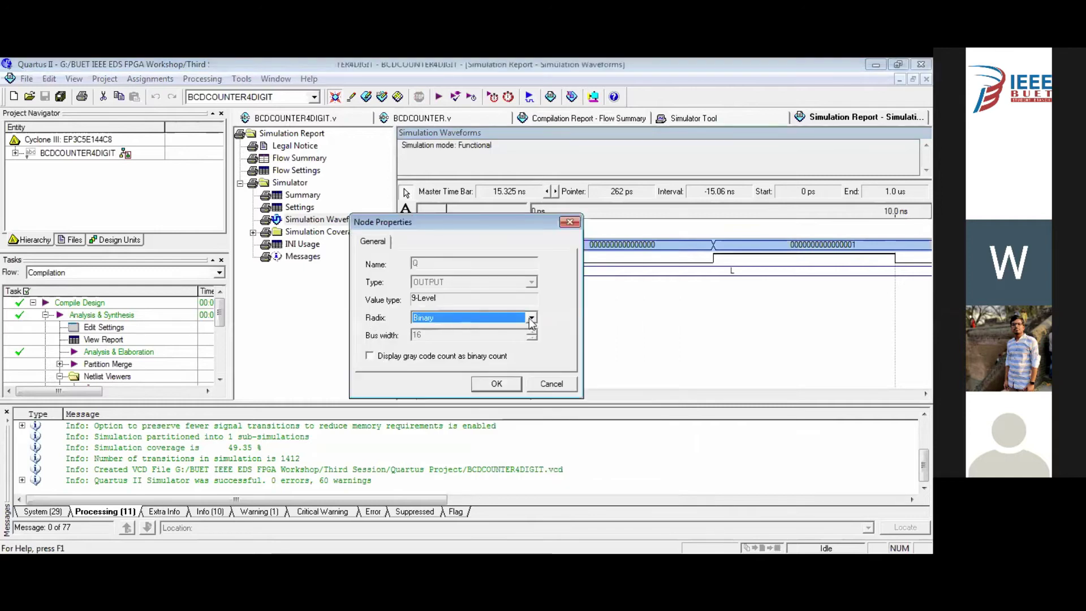
pyautogui.click(532, 318)
pyautogui.click(490, 356)
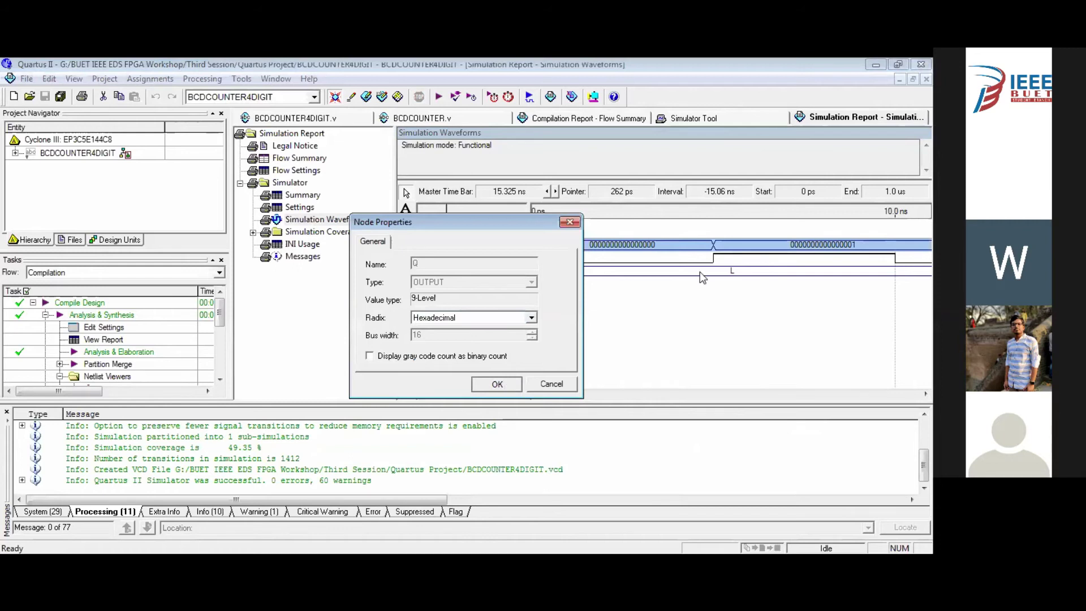
pyautogui.click(496, 384)
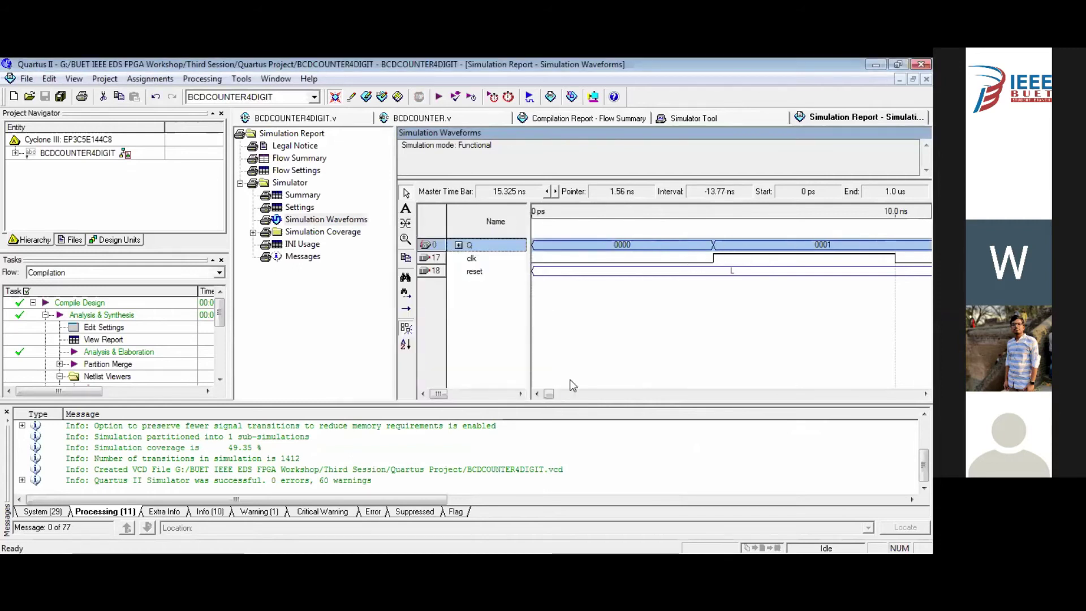
# Step: Examine how Q counts from the start of the simulated waveform to its 1.0 us end, then close the simulation report
pyautogui.moveTo(546, 394); pyautogui.dragTo(543, 395)
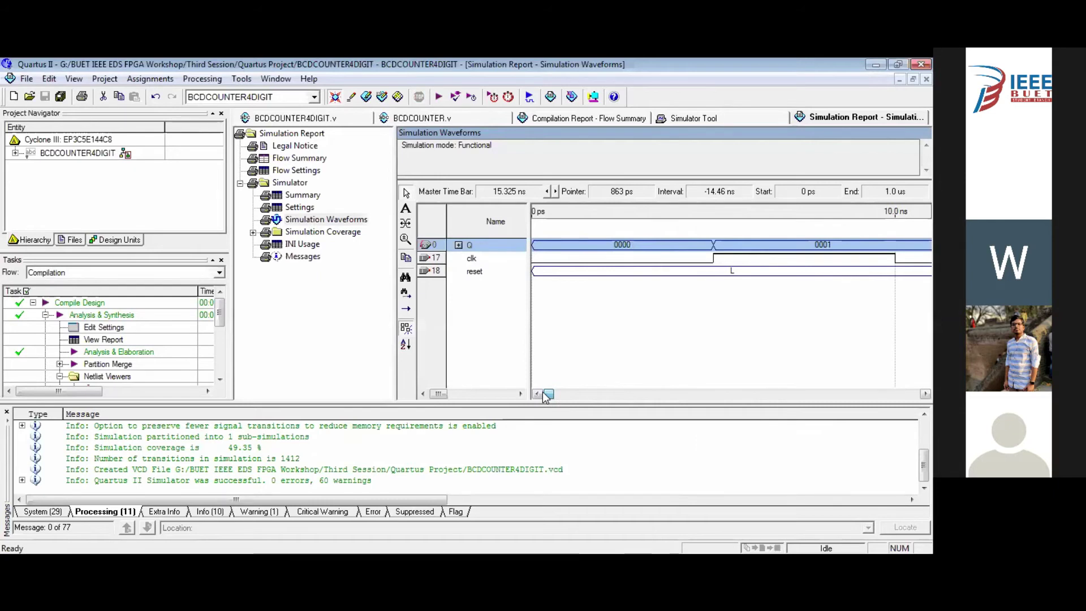
pyautogui.moveTo(543, 396); pyautogui.dragTo(917, 395)
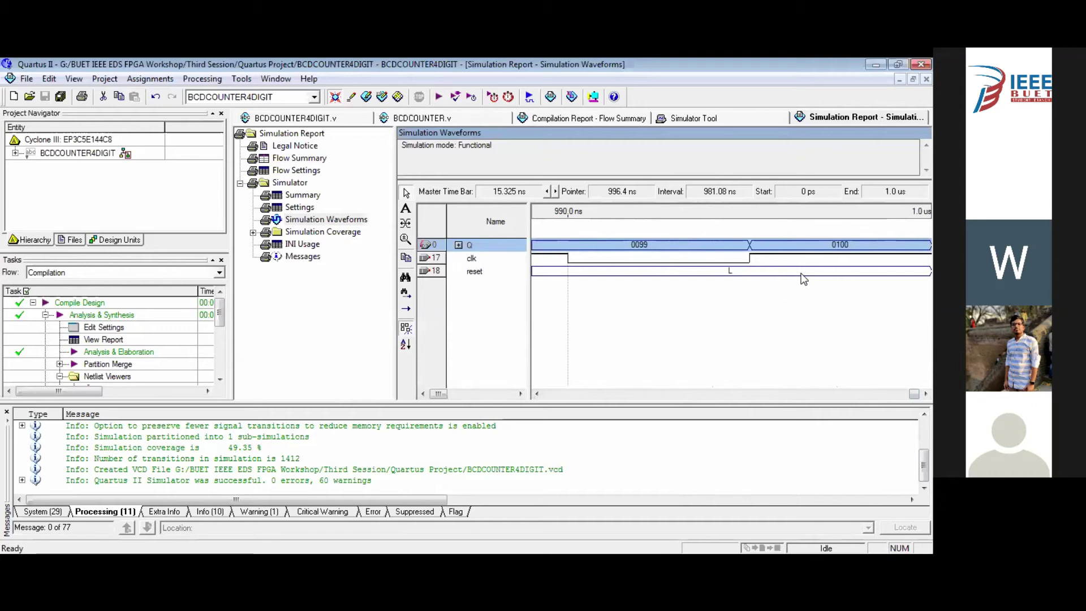
pyautogui.moveTo(844, 395)
pyautogui.mouseDown()
pyautogui.moveTo(541, 395)
pyautogui.moveTo(908, 402)
pyautogui.moveTo(577, 394)
pyautogui.mouseUp()
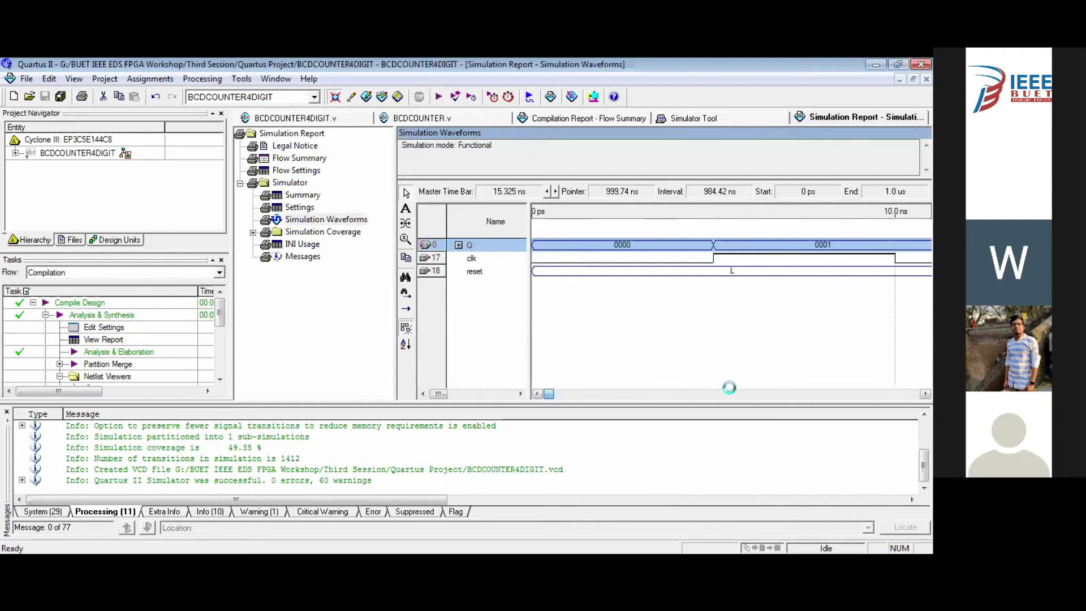
pyautogui.moveTo(548, 406); pyautogui.dragTo(648, 398)
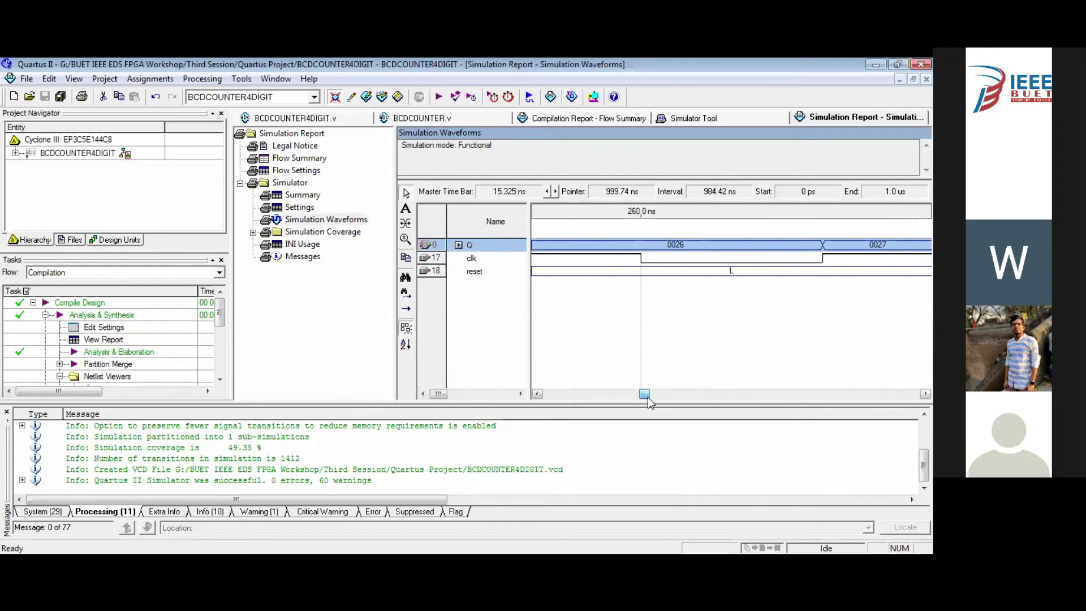
pyautogui.moveTo(648, 398); pyautogui.dragTo(548, 398)
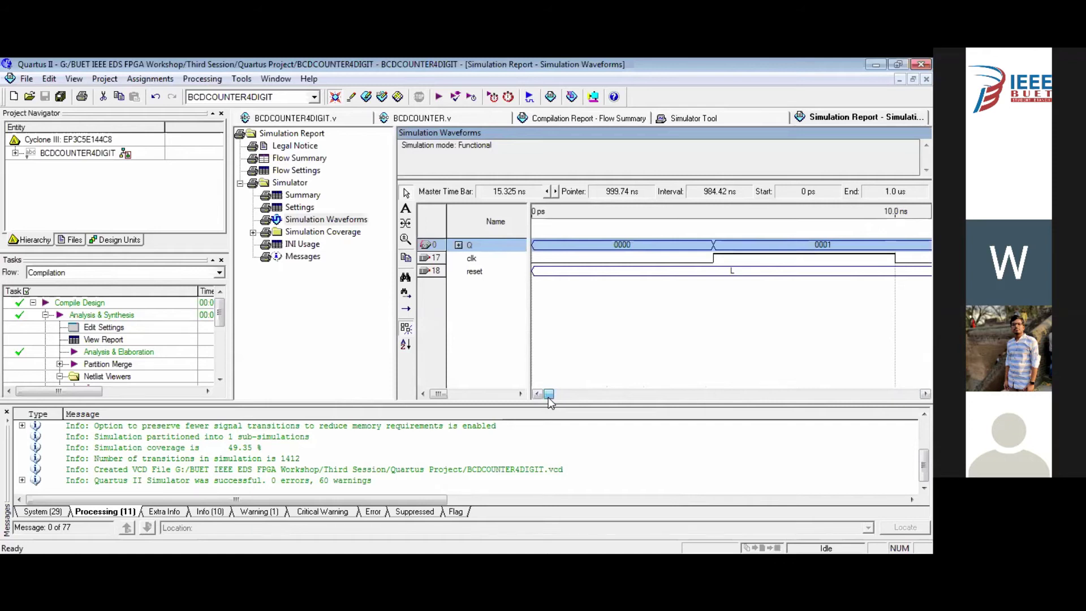
pyautogui.moveTo(548, 394); pyautogui.dragTo(913, 393)
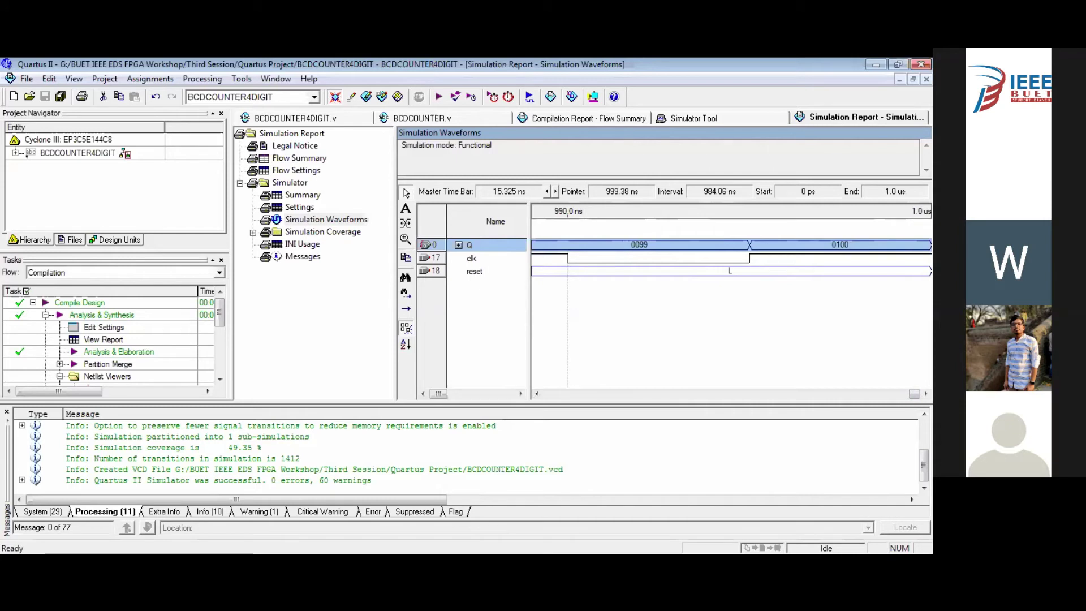
pyautogui.moveTo(914, 394)
pyautogui.mouseDown()
pyautogui.moveTo(533, 399)
pyautogui.moveTo(913, 393)
pyautogui.mouseUp()
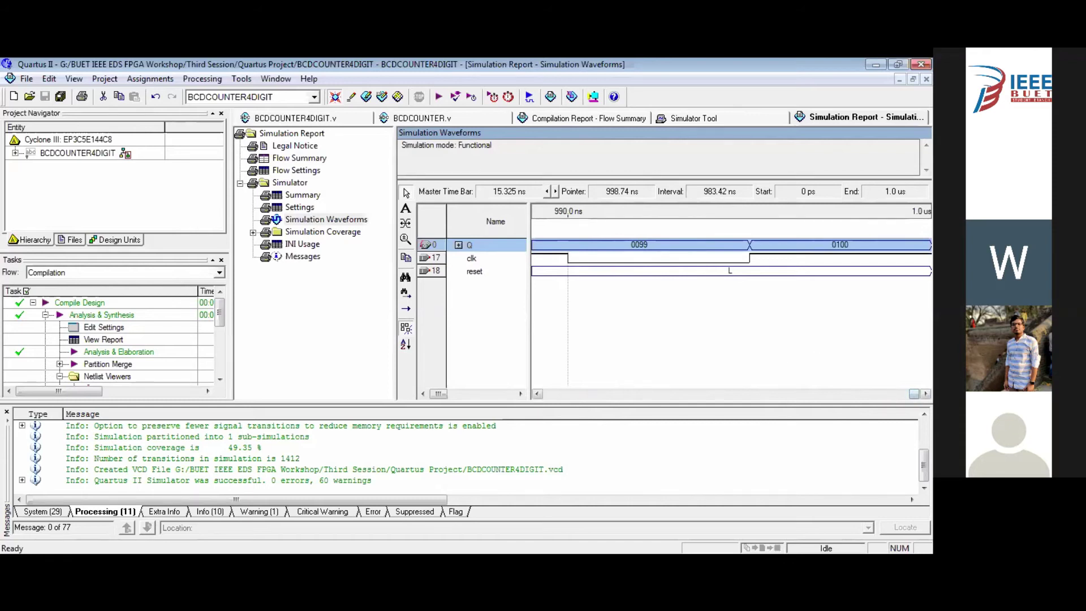
pyautogui.hscroll(-10, 901, 387)
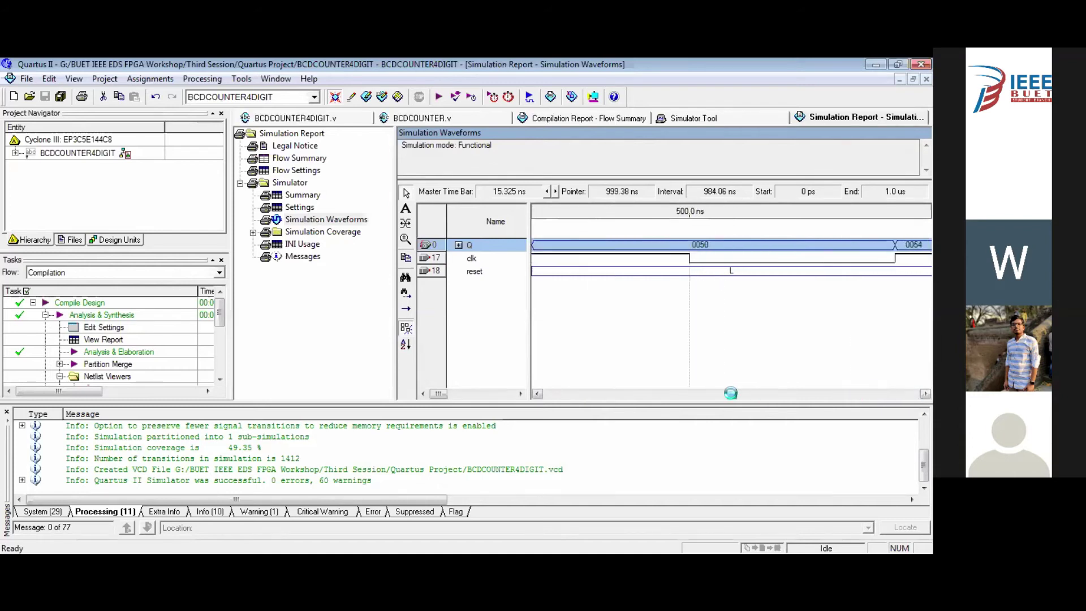
pyautogui.hscroll(10, 901, 392)
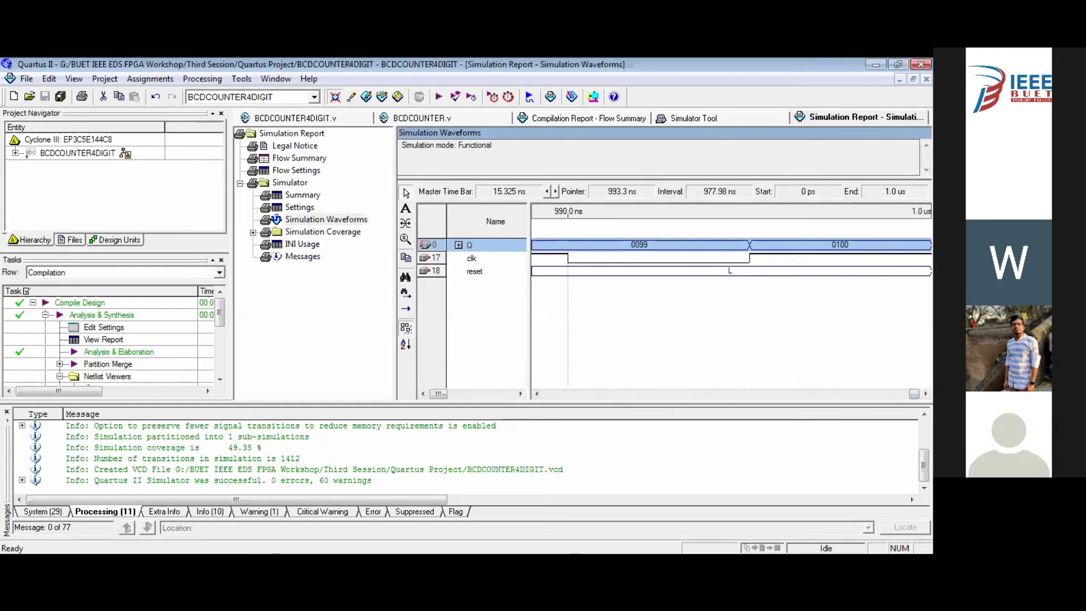
pyautogui.click(925, 79)
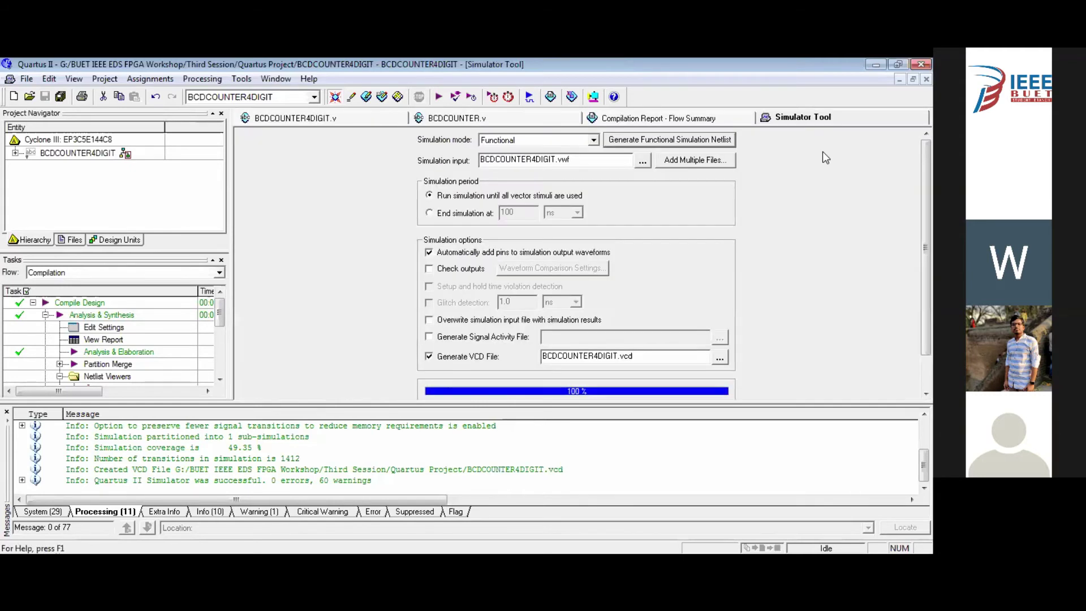
# Step: Check the compilation report's flow summary, then change the Simulator Tool's simulation mode to Timing
pyautogui.click(709, 119)
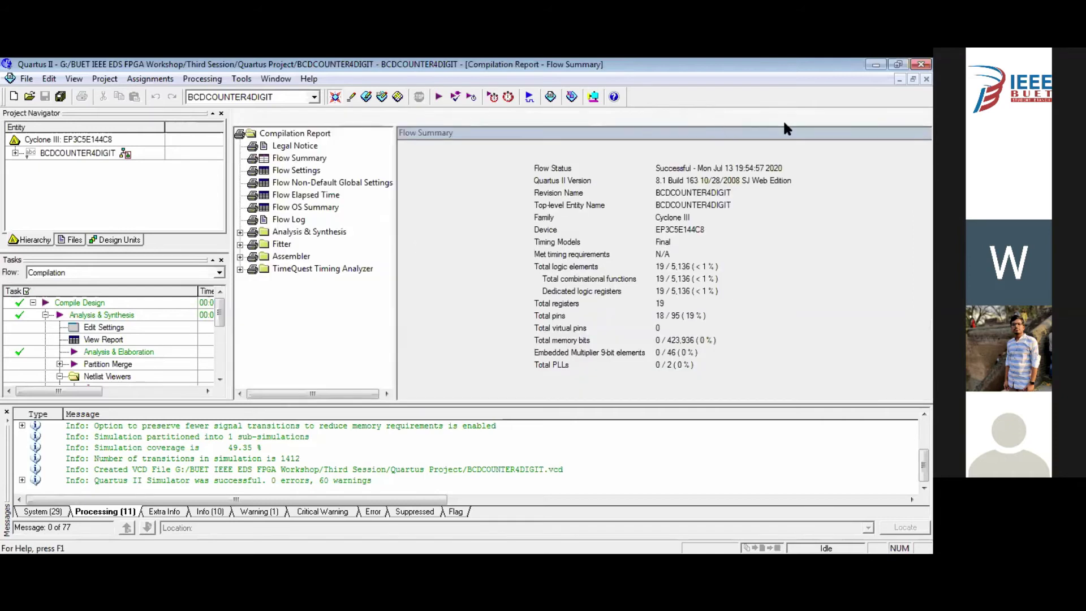
pyautogui.click(848, 118)
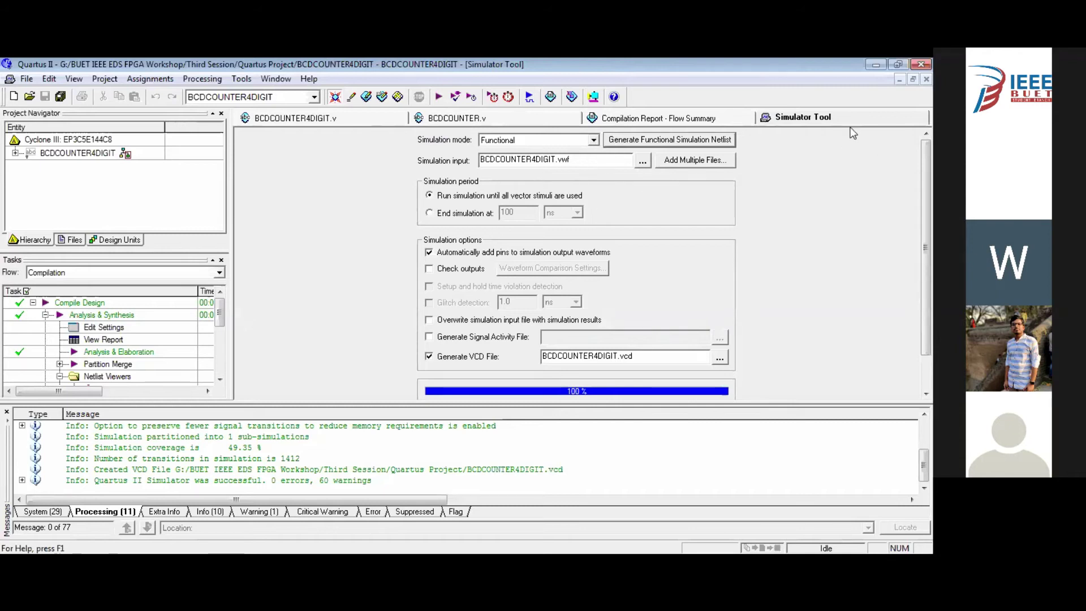
pyautogui.click(720, 117)
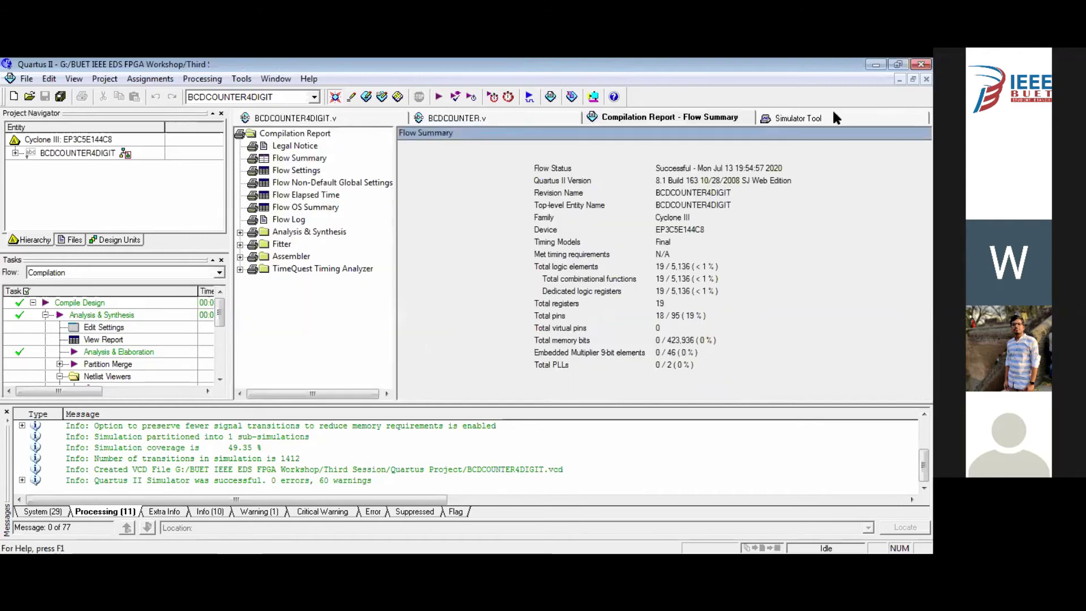
pyautogui.click(836, 117)
pyautogui.click(593, 140)
pyautogui.click(562, 161)
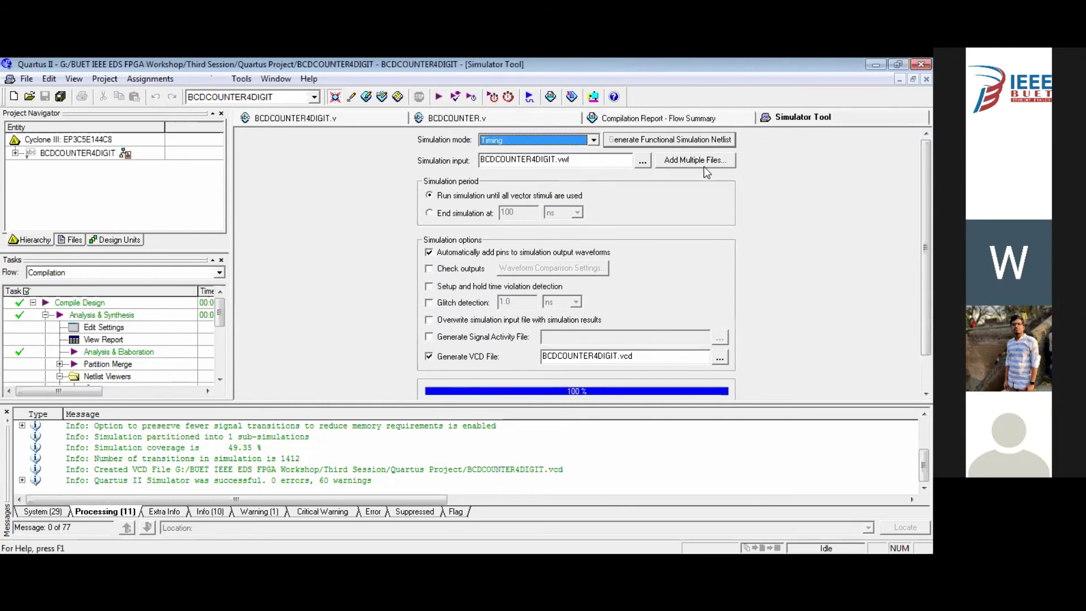
# Step: Close the Simulator Tool and the Compilation Report, leaving only the Verilog source files open
pyautogui.click(925, 79)
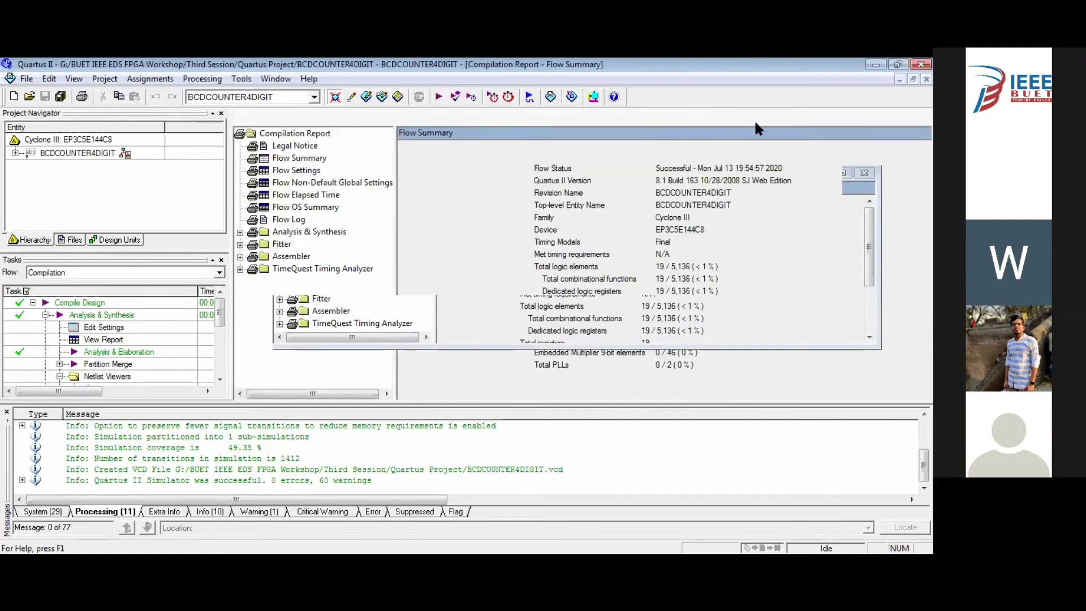
pyautogui.click(762, 120)
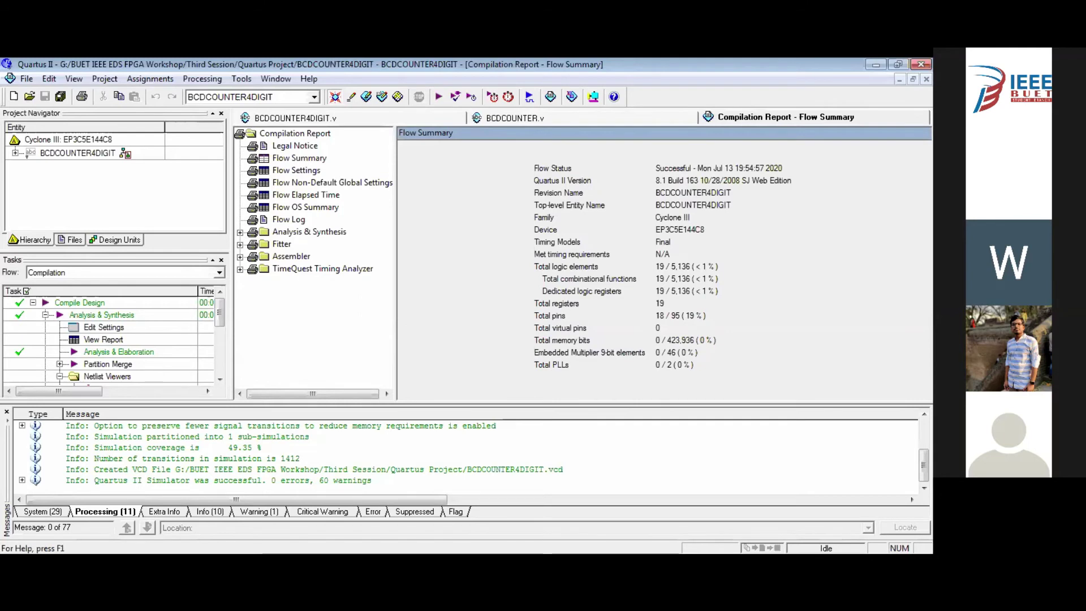
pyautogui.click(925, 78)
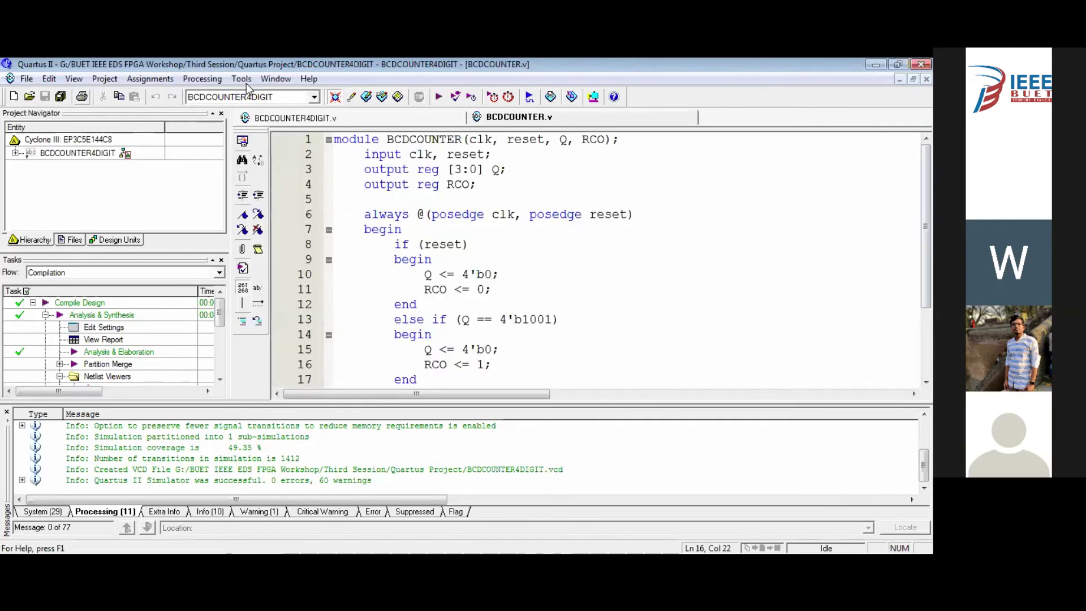
# Step: Open the Pin Planner for the BCDCOUNTER4DIGIT project
pyautogui.click(156, 80)
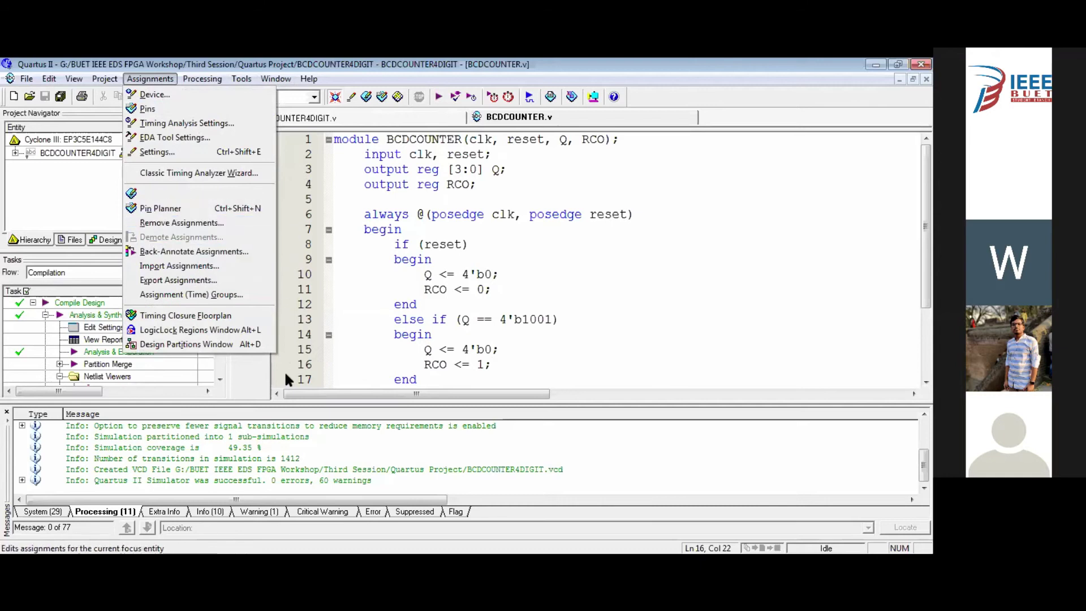
pyautogui.moveTo(241, 79)
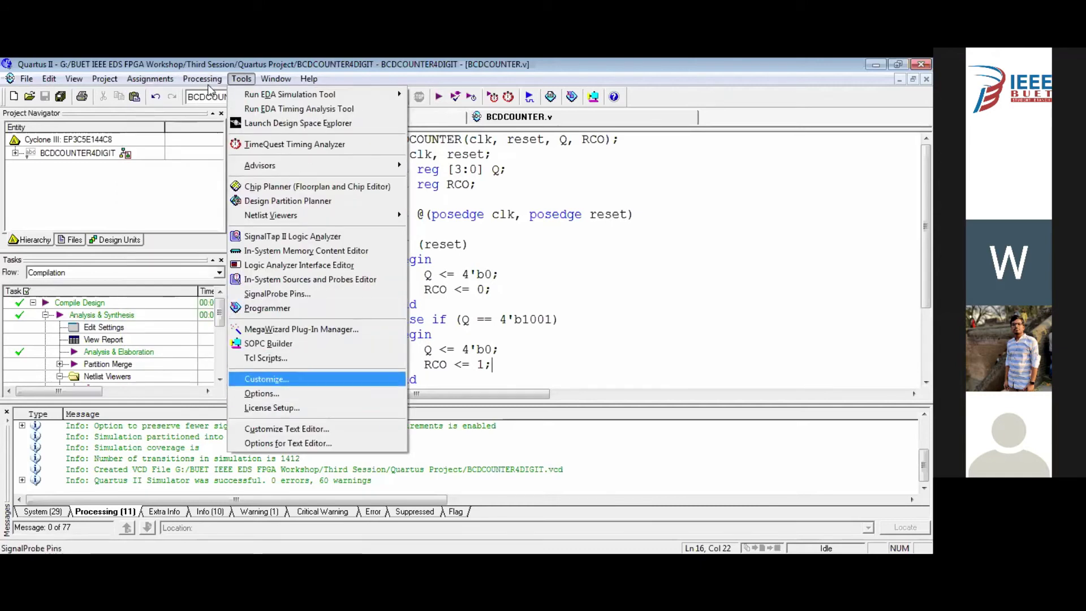
pyautogui.moveTo(150, 79)
pyautogui.press('Return')
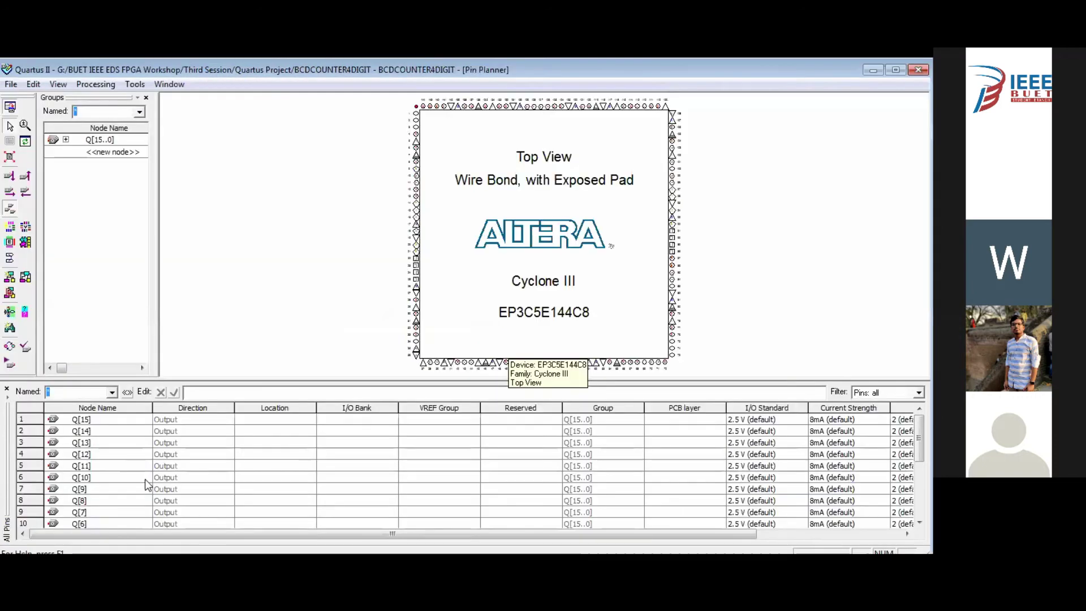
# Step: Assign the clk input to location PIN_22 and check that pin on the chip's package view
pyautogui.scroll(-3, 243, 484)
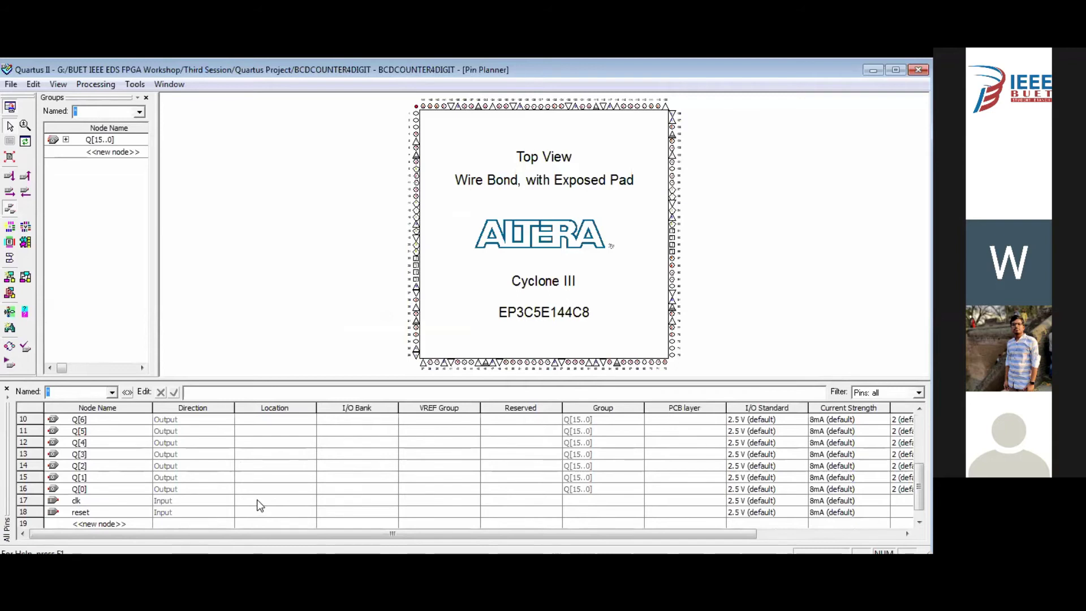
pyautogui.click(256, 499)
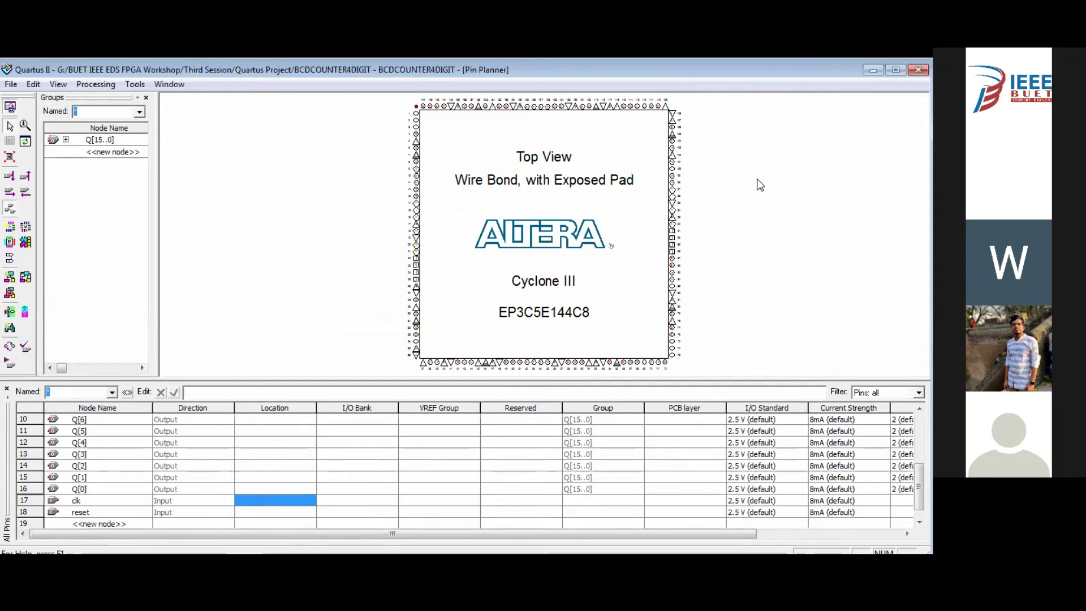
pyautogui.doubleClick(264, 501)
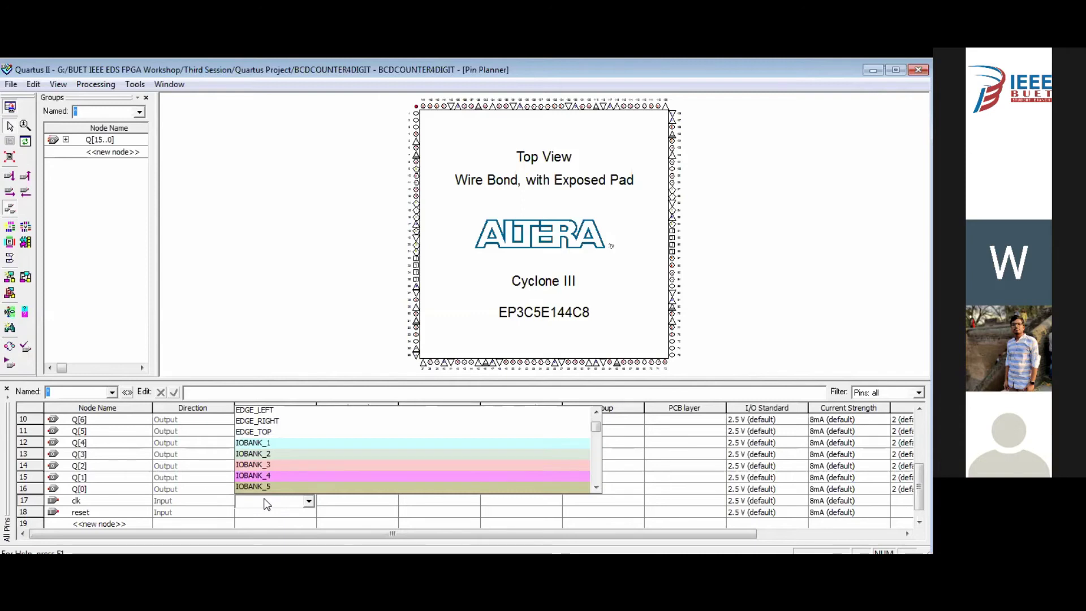
pyautogui.write('PIN_22')
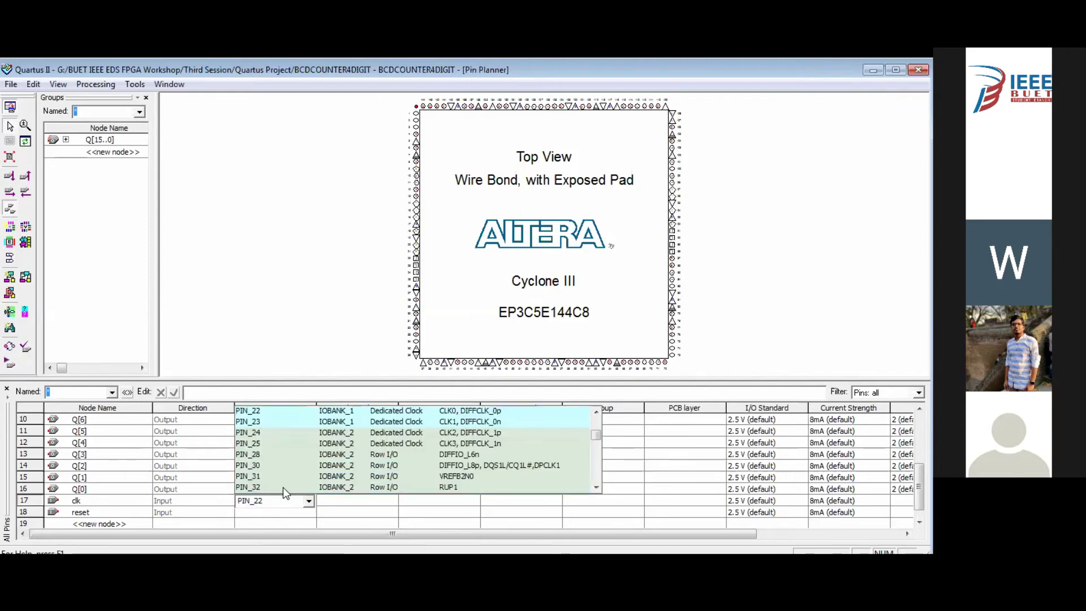
pyautogui.press('Return')
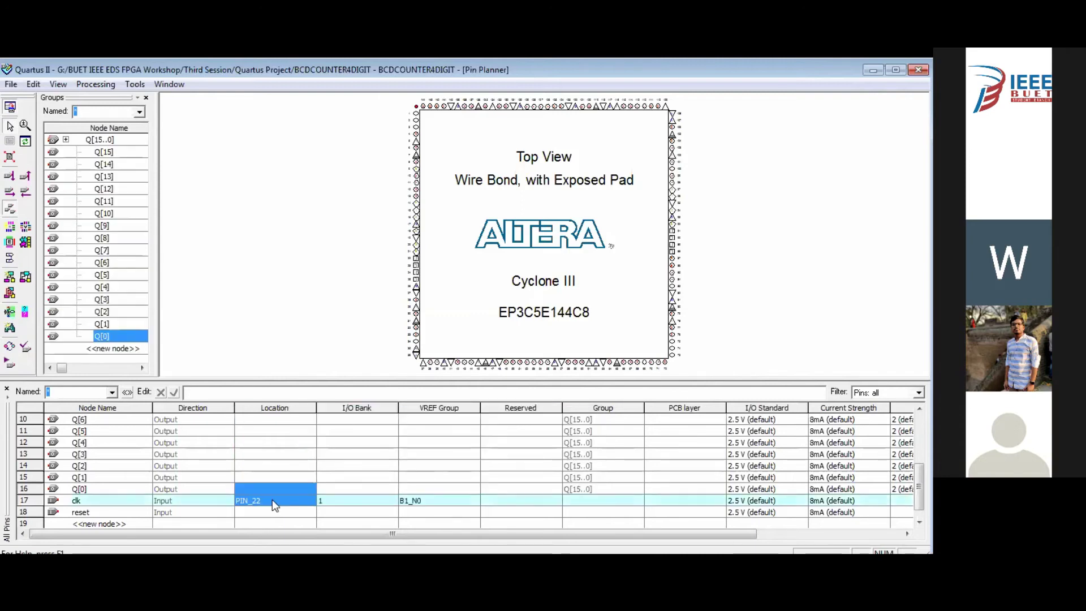
pyautogui.click(272, 498)
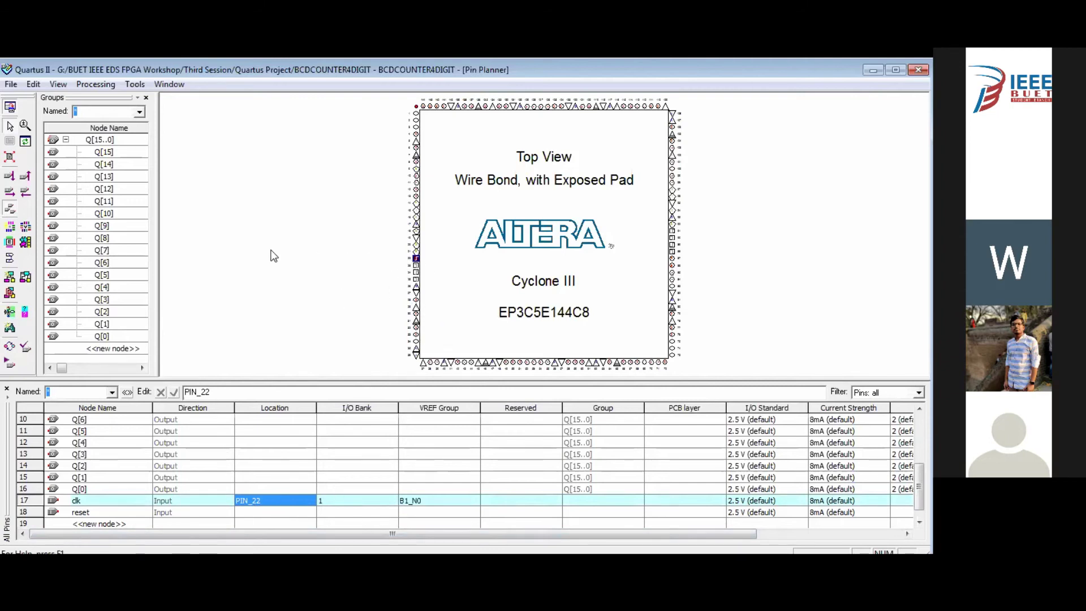
pyautogui.keyDown('ctrl'); pyautogui.scroll(3, 210, 218); pyautogui.keyUp('ctrl')
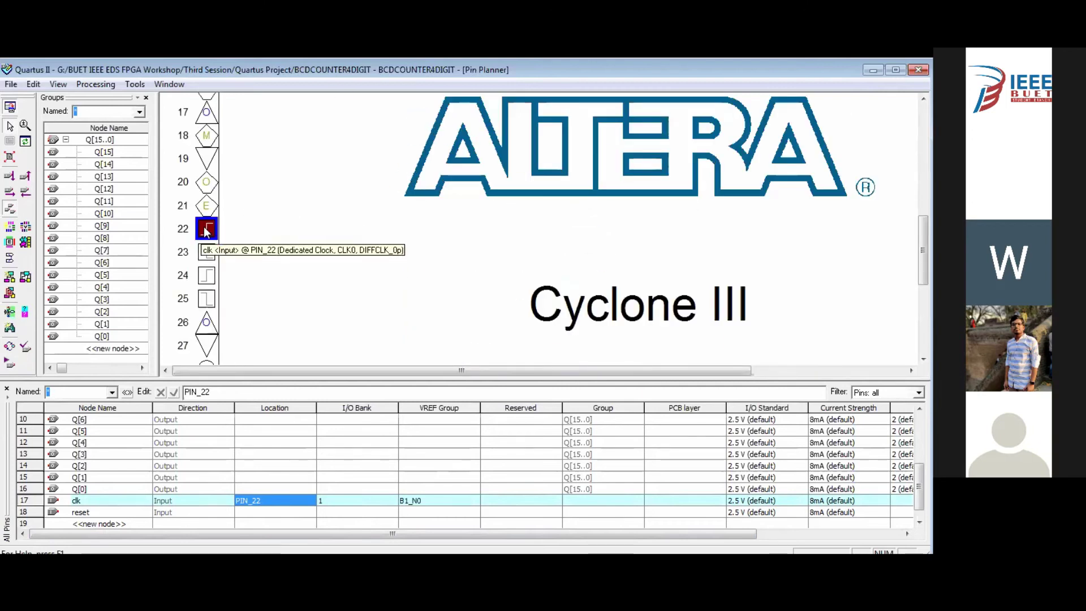
# Step: Assign the reset input to location PIN_125 and check both input pins on the package view
pyautogui.click(249, 511)
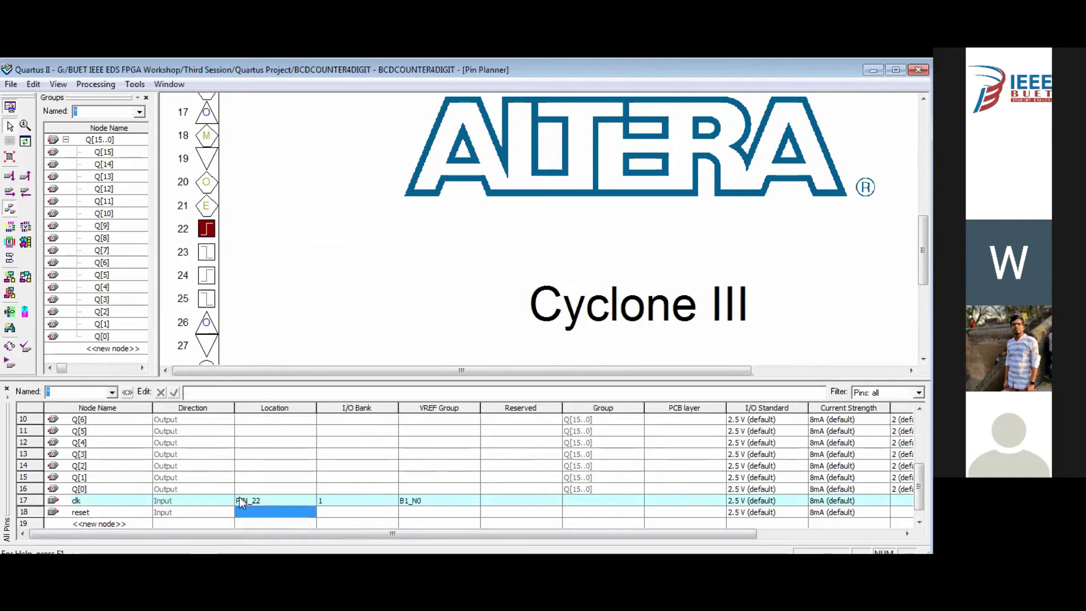
pyautogui.write('125')
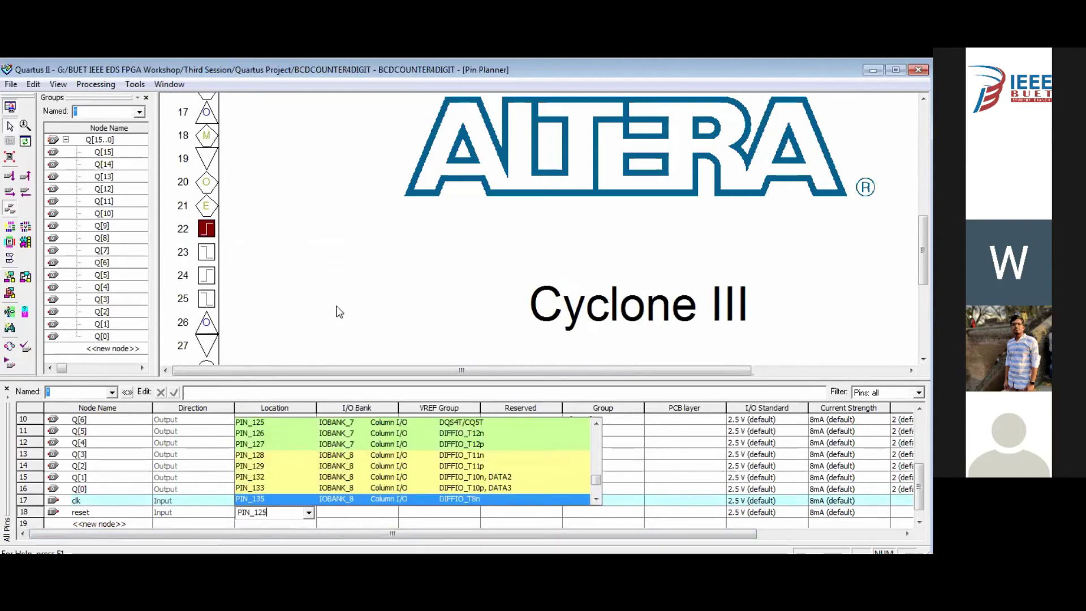
pyautogui.press('Return')
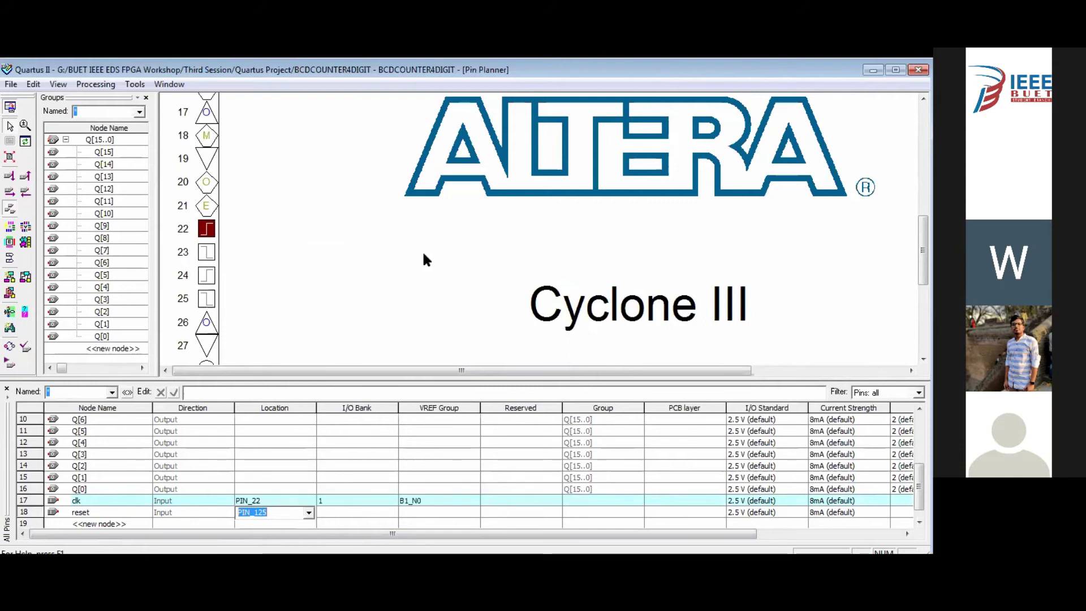
pyautogui.click(533, 110)
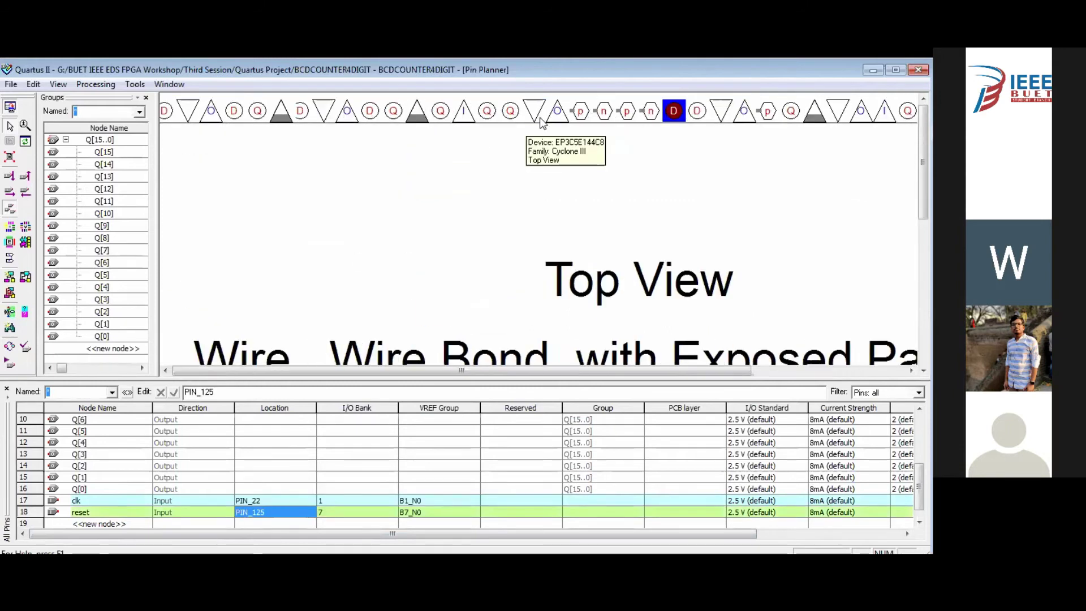
pyautogui.keyDown('ctrl'); pyautogui.scroll(1, 548, 120); pyautogui.keyUp('ctrl')
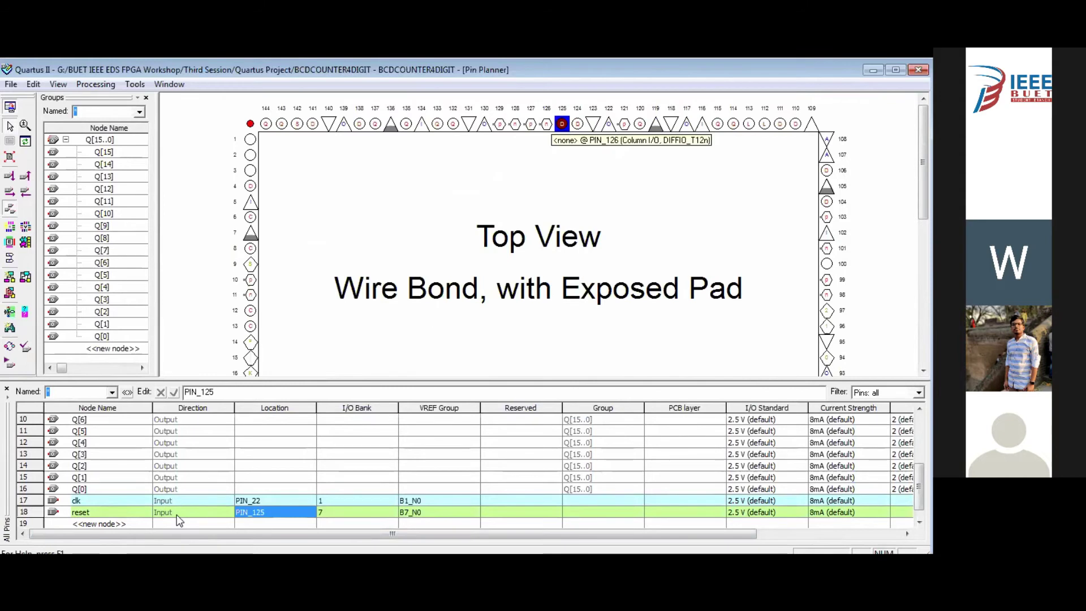
pyautogui.click(177, 502)
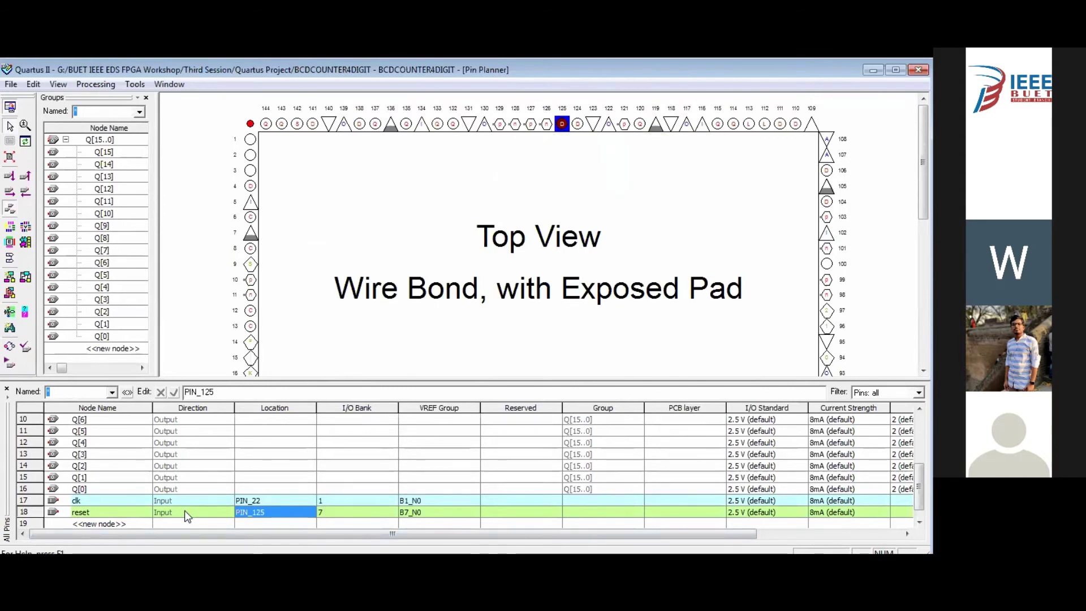
pyautogui.click(185, 511)
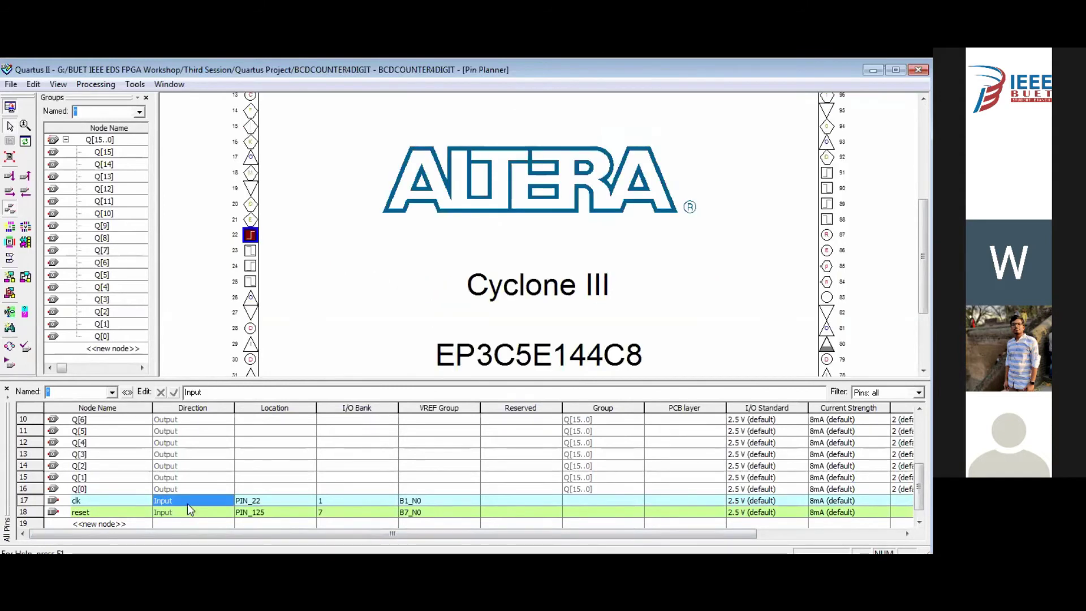
# Step: Assign output Q[0] to location PIN_58 and output Q[1] to PIN_55
pyautogui.click(289, 486)
pyautogui.click(288, 486)
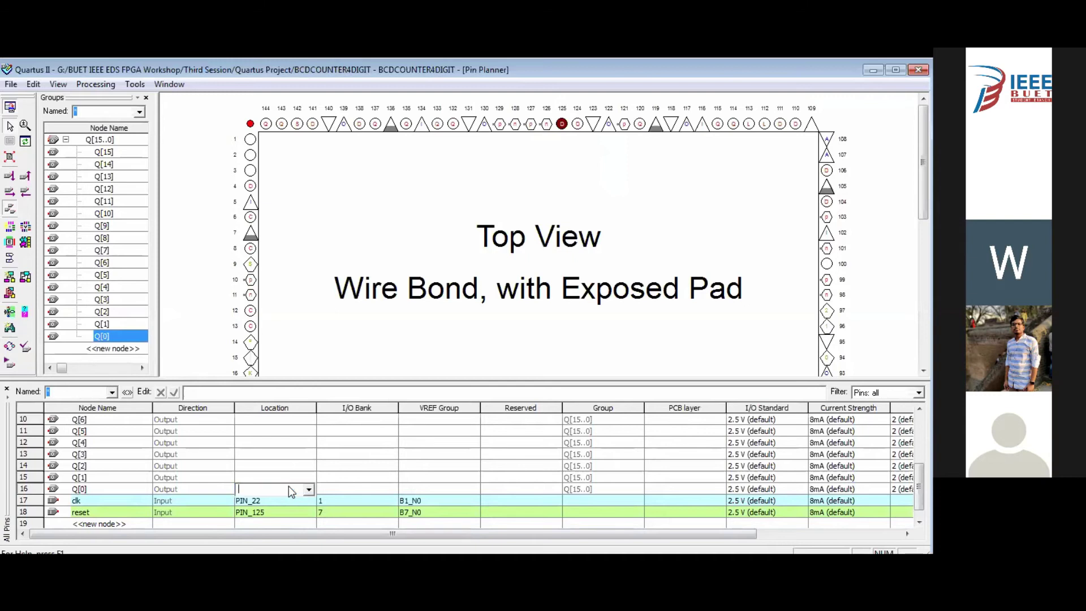
pyautogui.scroll(-3, 288, 486)
pyautogui.click(286, 459)
pyautogui.press('Return')
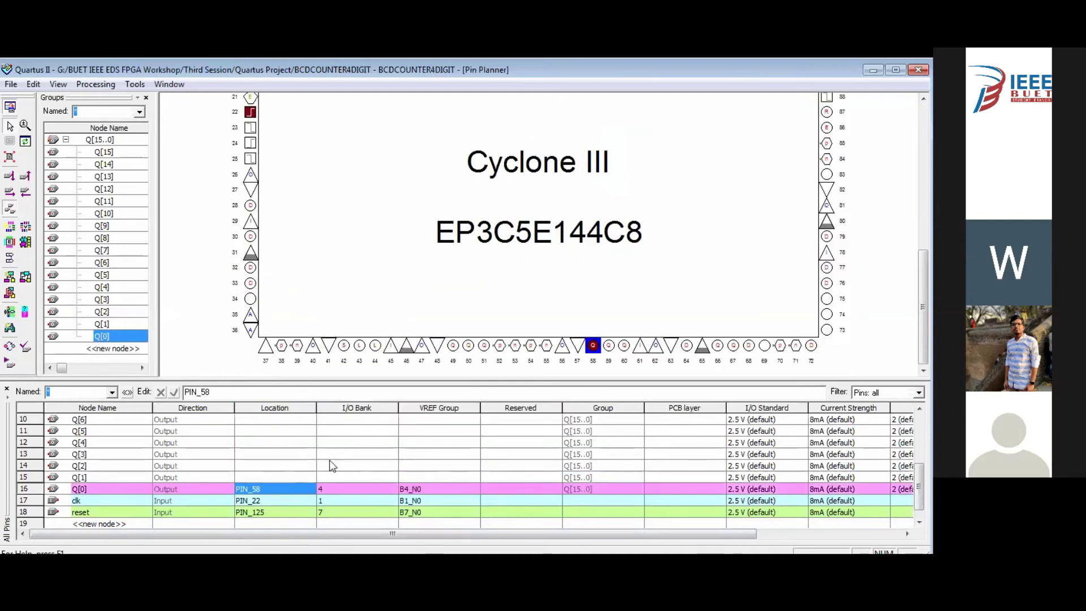
pyautogui.click(250, 478)
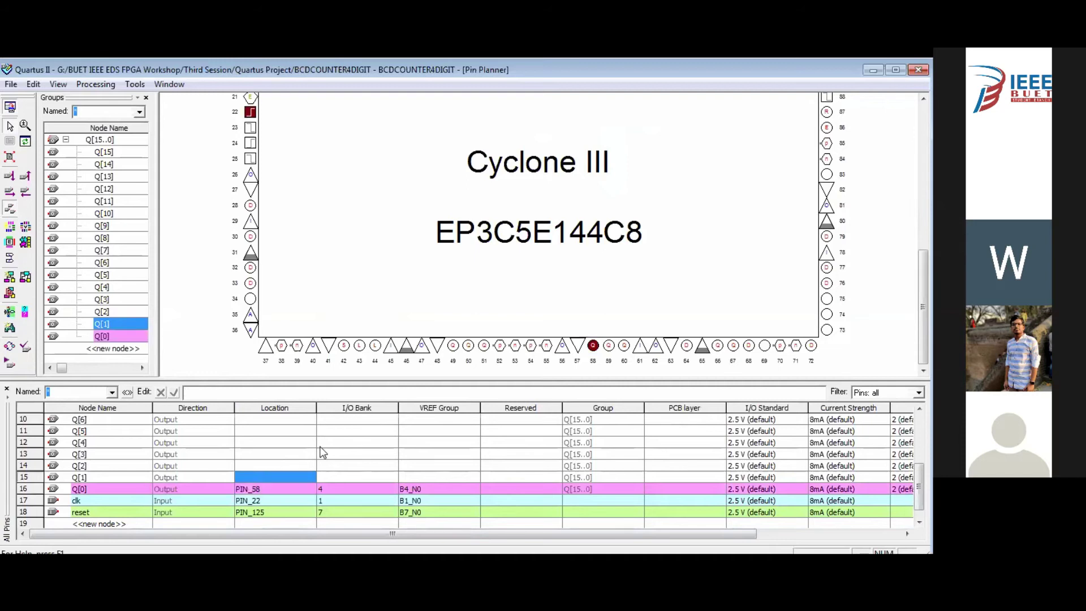
pyautogui.click(293, 471)
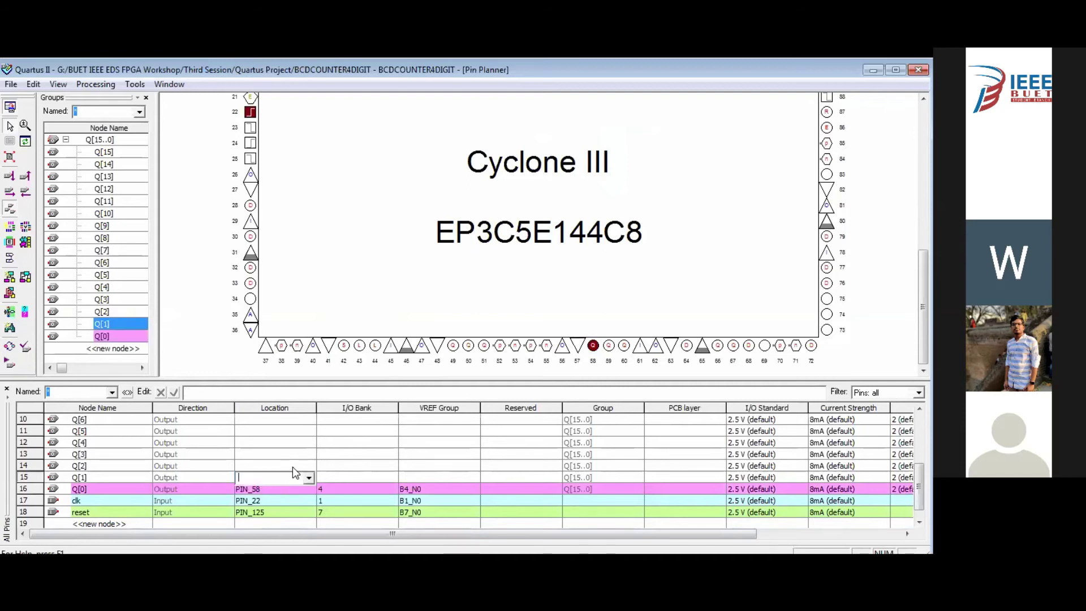
pyautogui.write('55')
# Step: Assign output Q[2] to location PIN_54 and output Q[3] to PIN_53
pyautogui.click(246, 466)
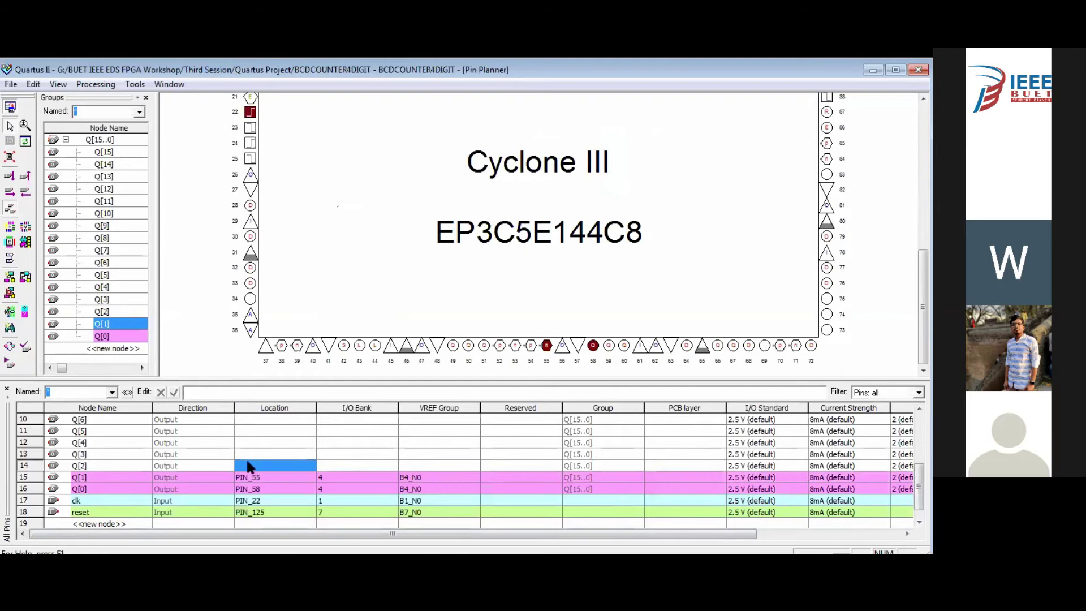
pyautogui.click(286, 464)
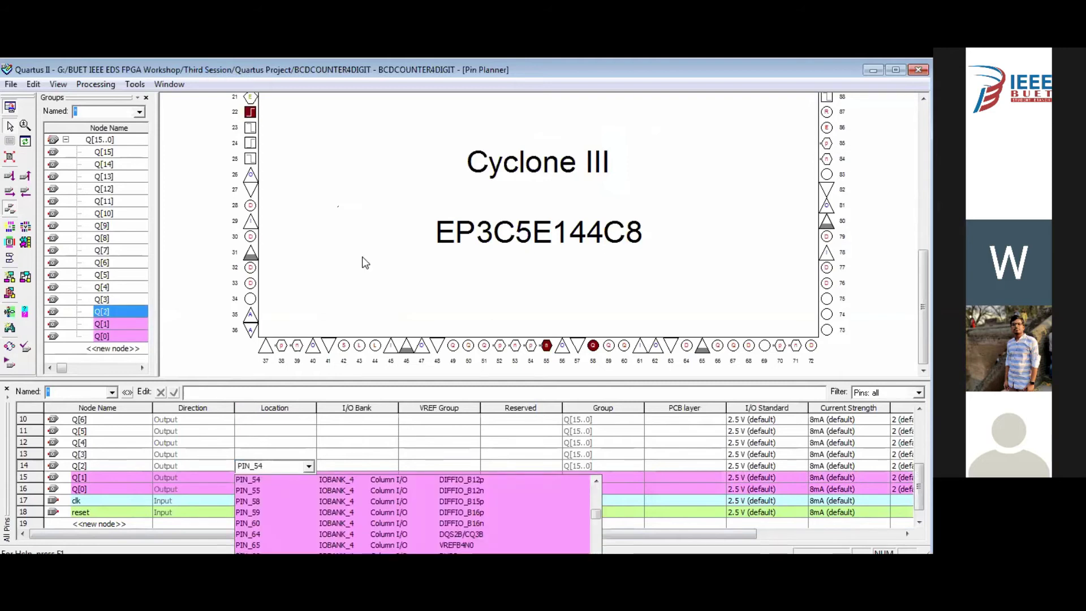
pyautogui.click(253, 453)
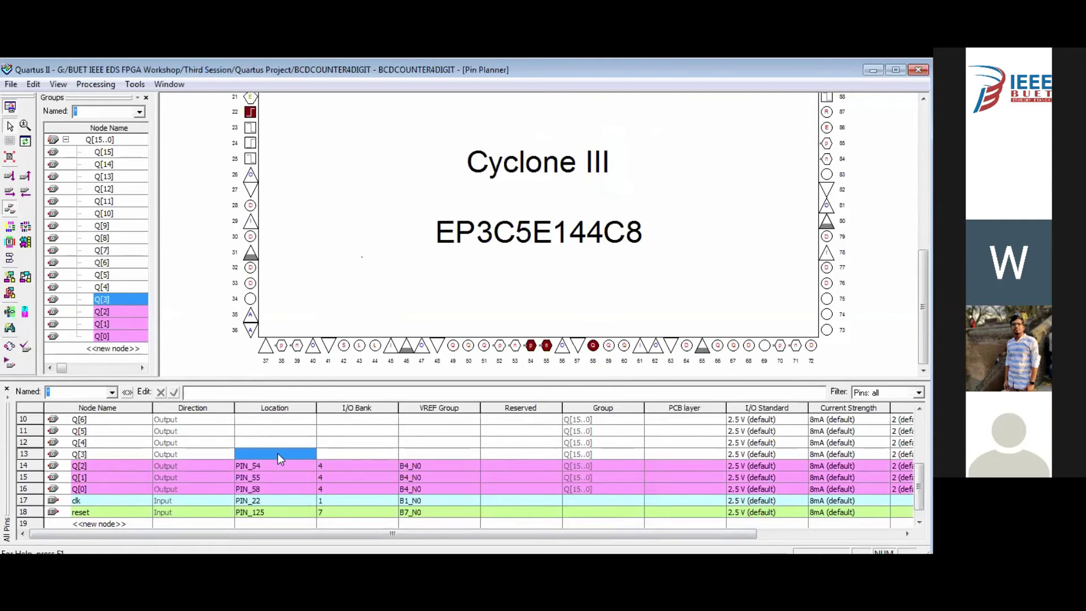
pyautogui.click(277, 452)
pyautogui.click(291, 450)
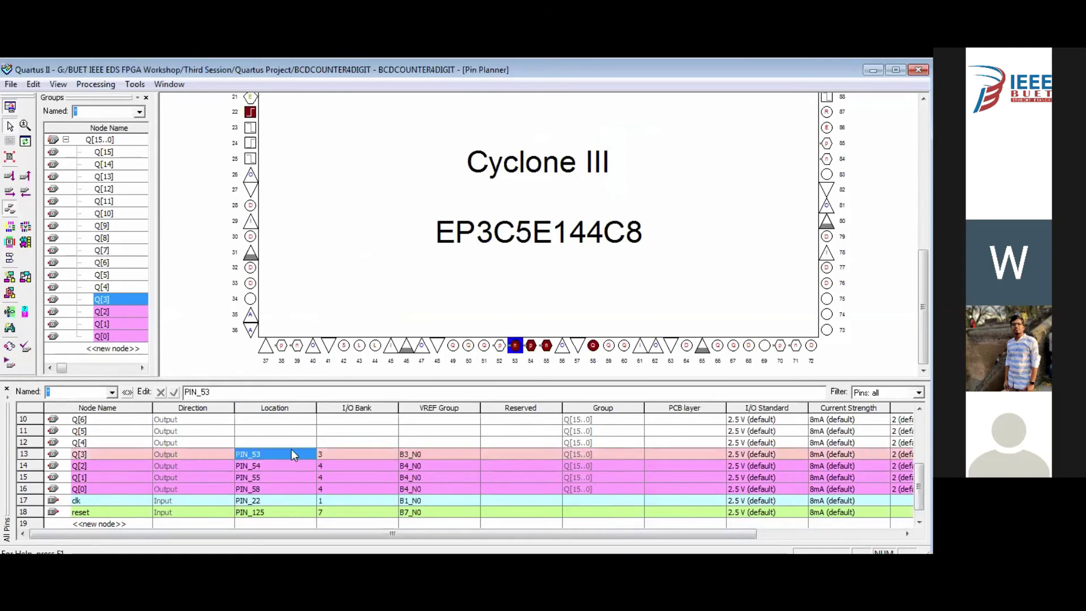
# Step: Assign output Q[4] to location PIN_52 and output Q[5] to PIN_51
pyautogui.click(257, 432)
pyautogui.click(259, 441)
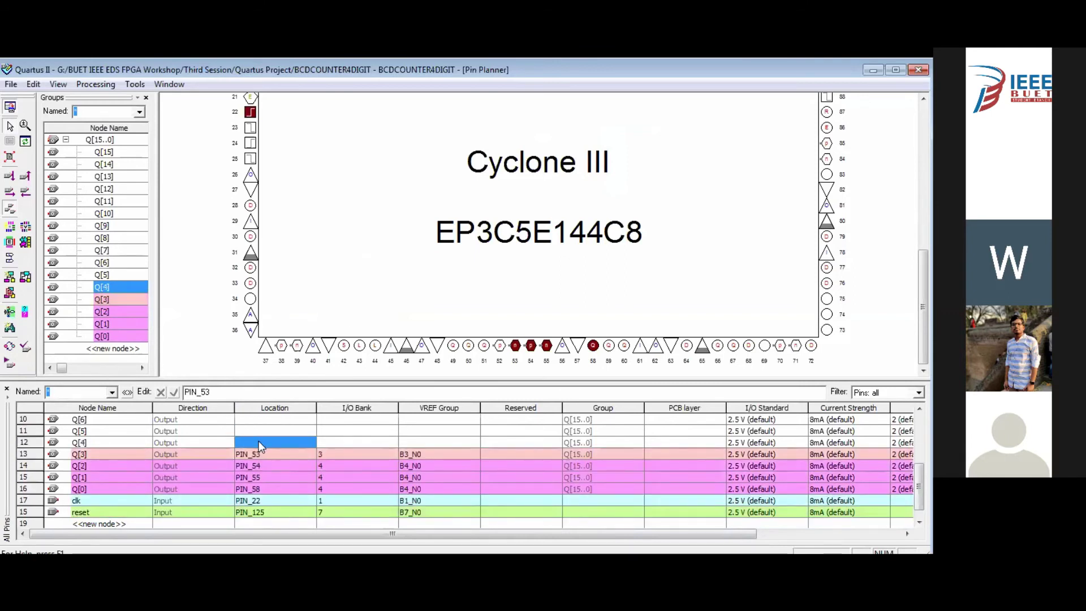
pyautogui.click(259, 440)
pyautogui.click(268, 430)
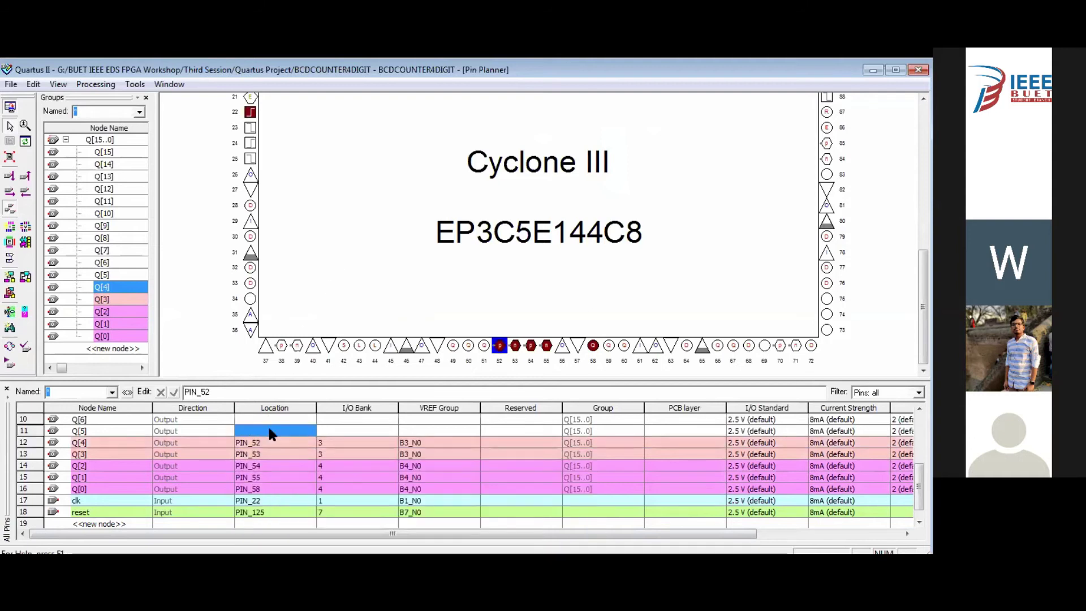
pyautogui.click(268, 430)
# Step: Assign output Q[6] to location PIN_50 and output Q[7] to PIN_49
pyautogui.scroll(1, 293, 467)
pyautogui.click(285, 453)
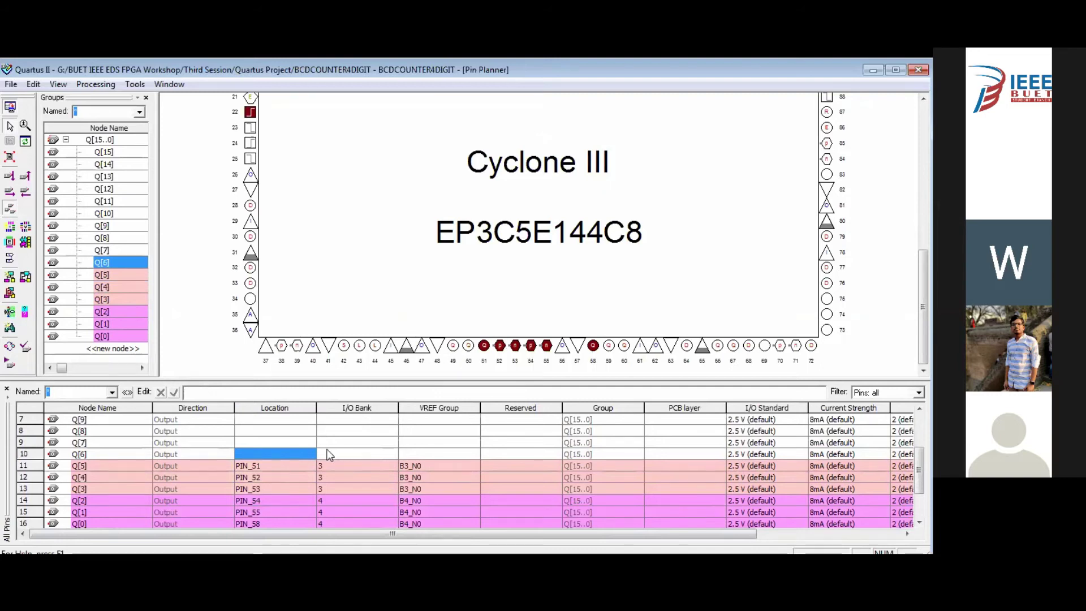
pyautogui.click(306, 454)
pyautogui.click(307, 454)
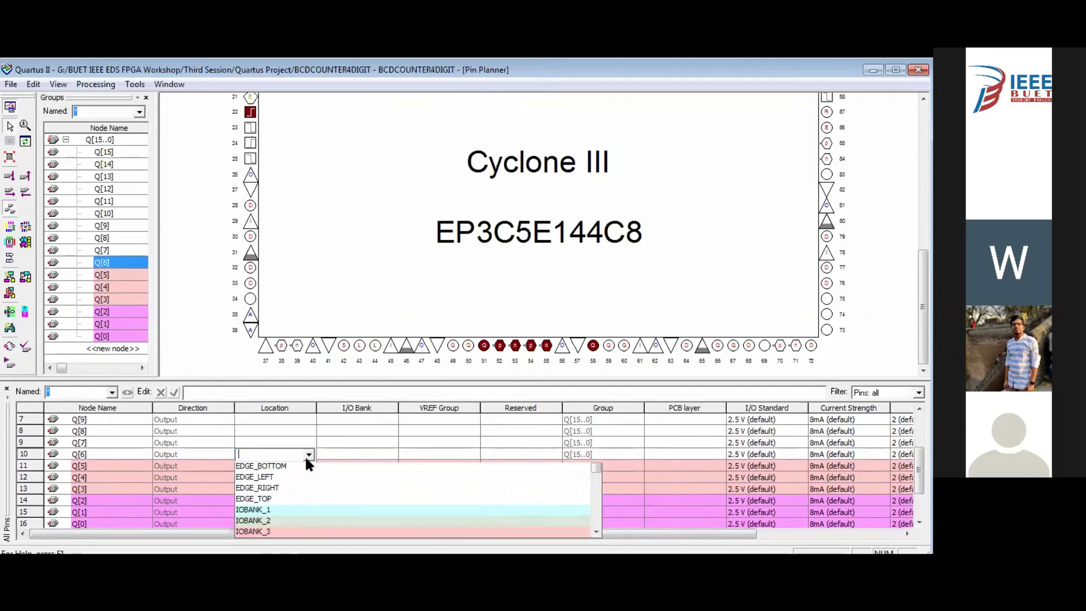
pyautogui.press('Return')
pyautogui.click(259, 443)
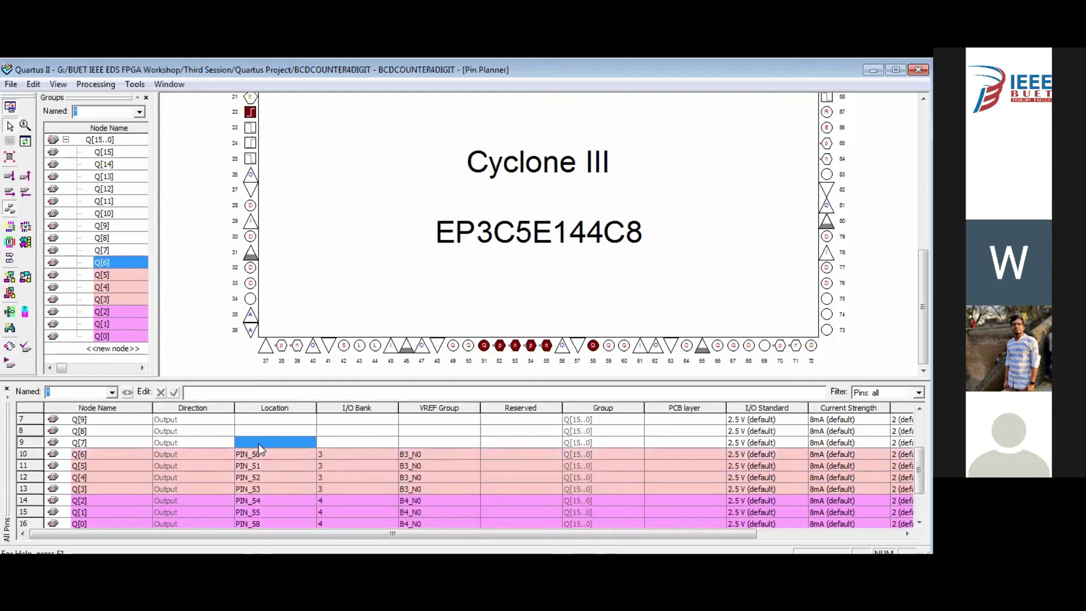
pyautogui.click(259, 443)
pyautogui.press('Return')
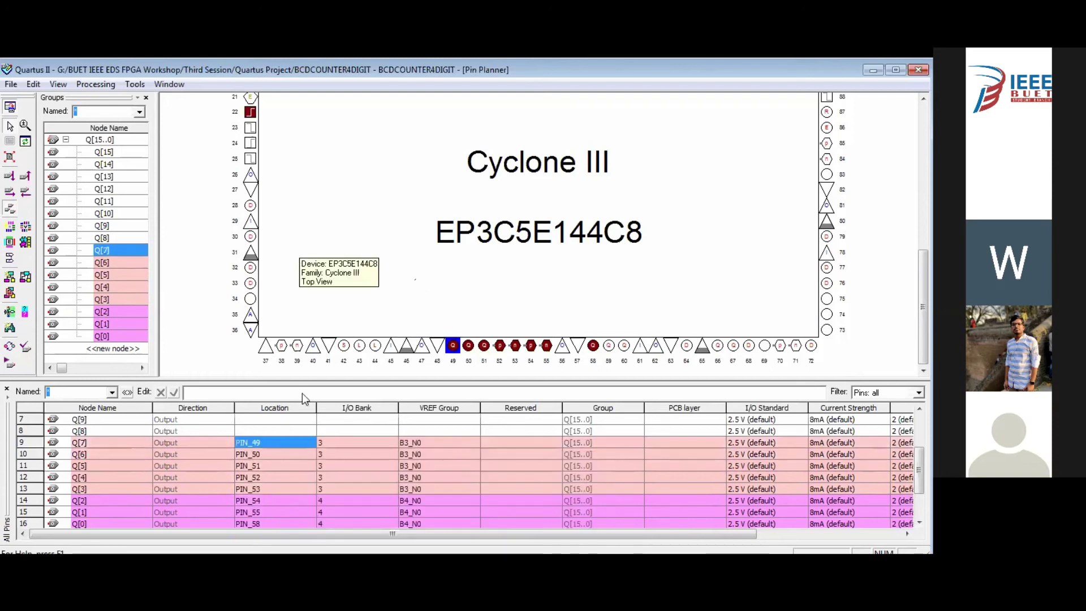
# Step: Assign output Q[8] to location PIN_46 and output Q[9] to PIN_44
pyautogui.click(261, 465)
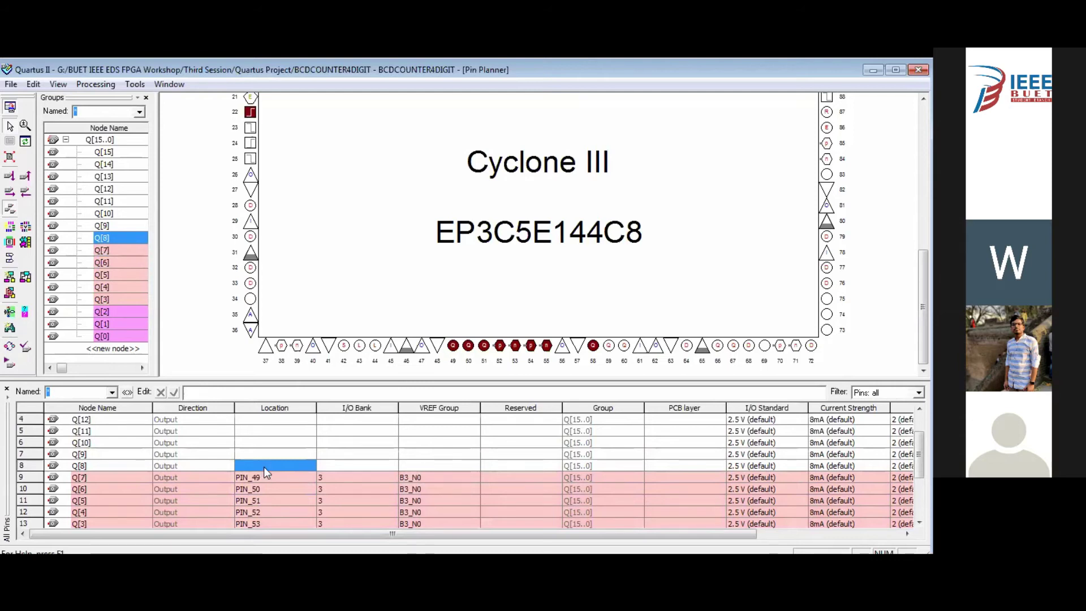
pyautogui.click(264, 467)
pyautogui.write('46')
pyautogui.press('Return')
pyautogui.click(269, 455)
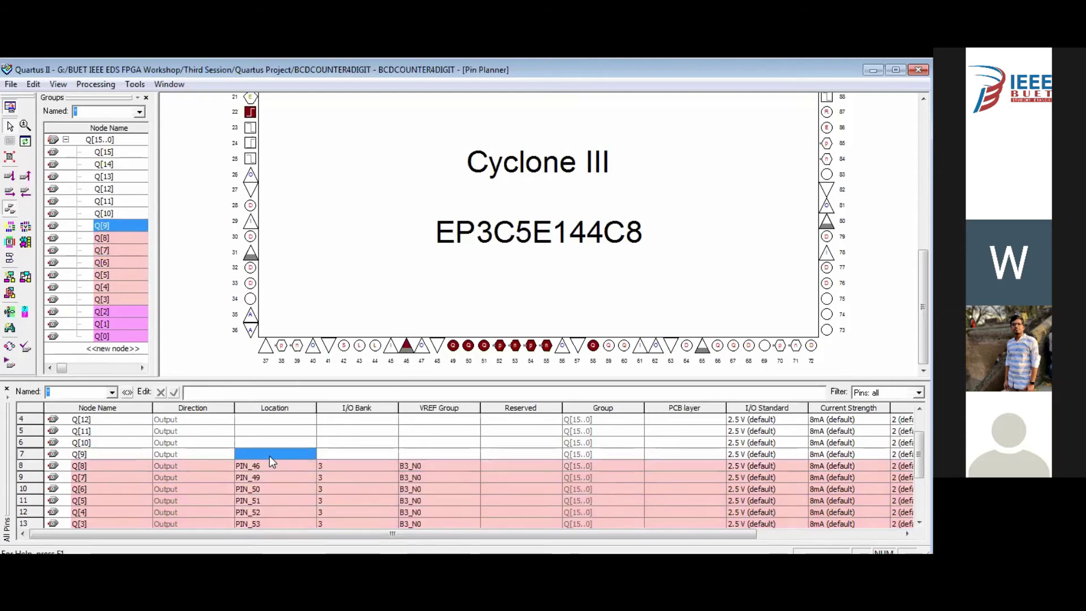
pyautogui.click(269, 455)
pyautogui.write('44')
pyautogui.press('Return')
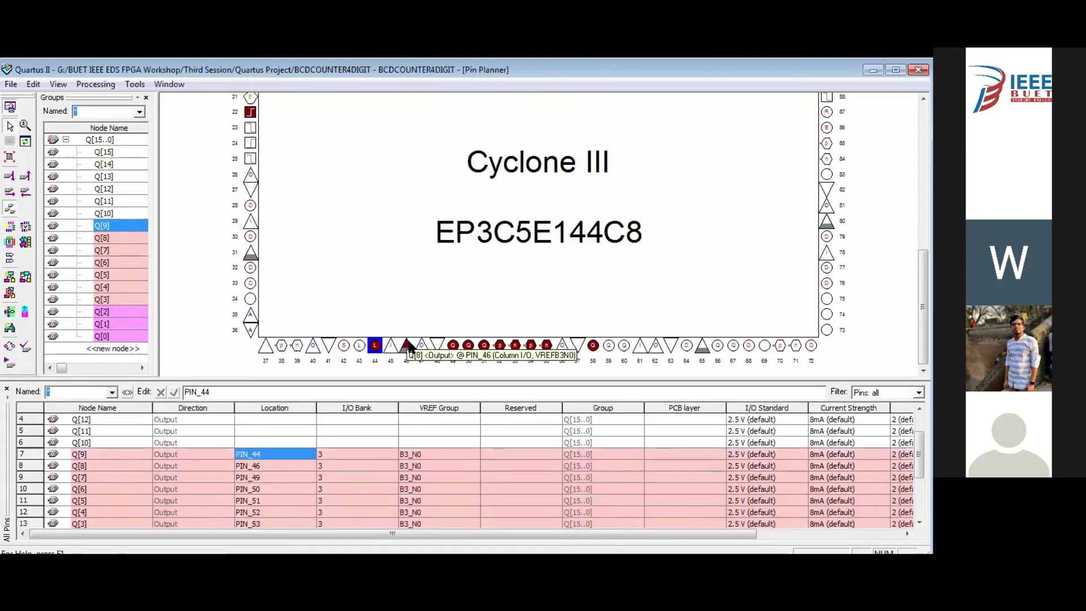
# Step: Assign output Q[10] to location PIN_43 and output Q[11] to PIN_42
pyautogui.click(266, 475)
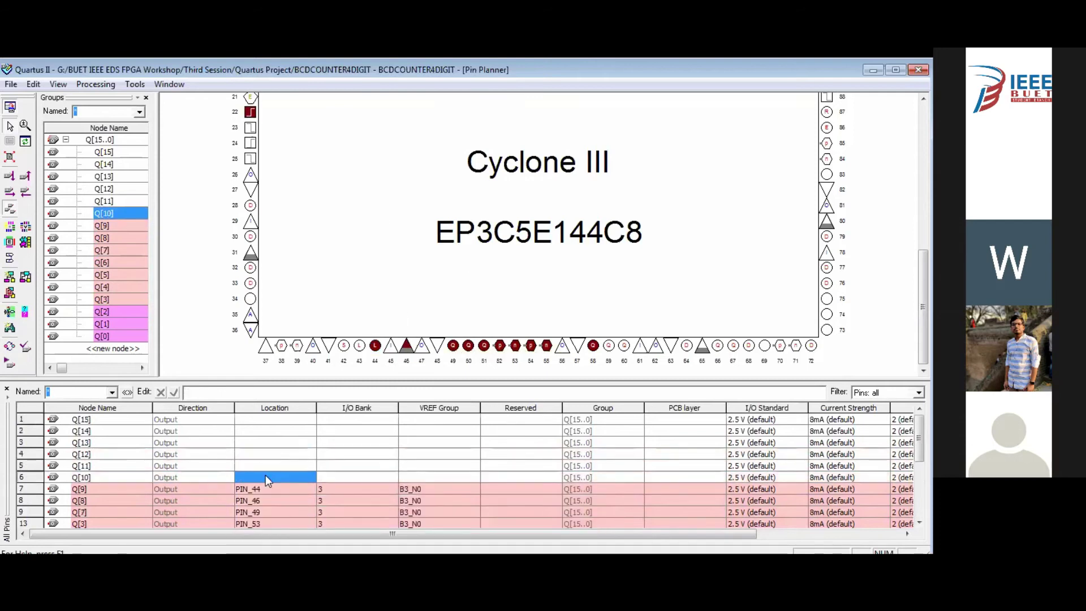
pyautogui.click(266, 475)
pyautogui.write('43')
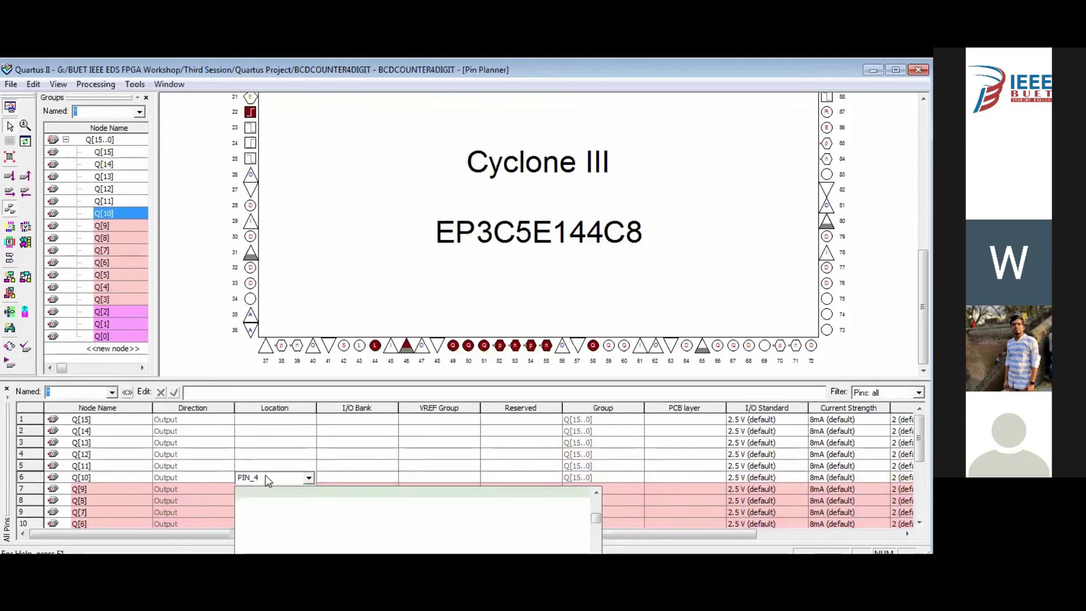
pyautogui.press('Return')
pyautogui.click(249, 467)
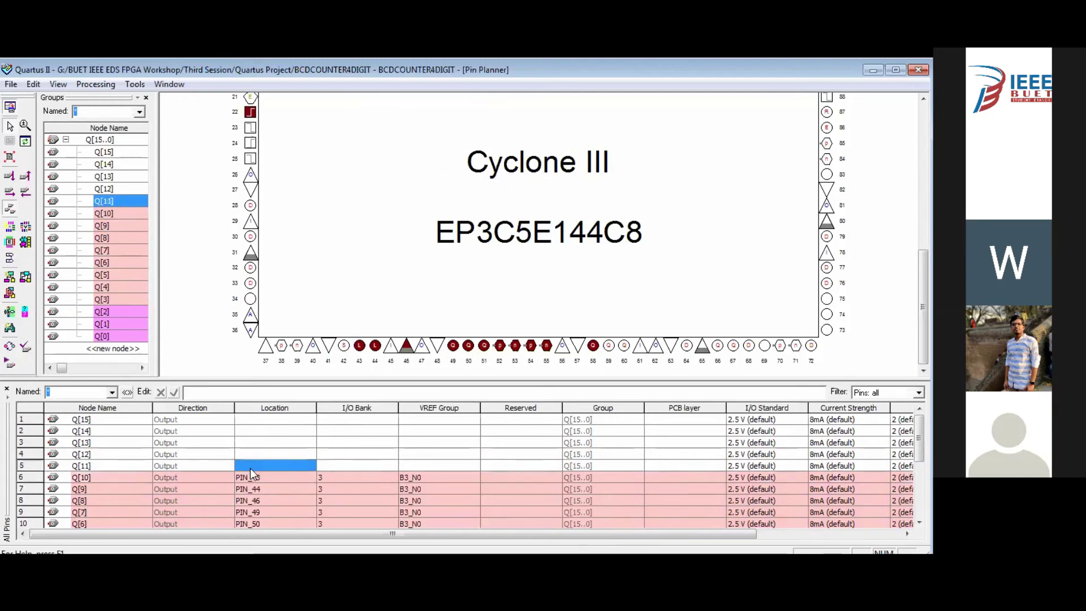
pyautogui.click(250, 467)
pyautogui.write('42')
pyautogui.press('Return')
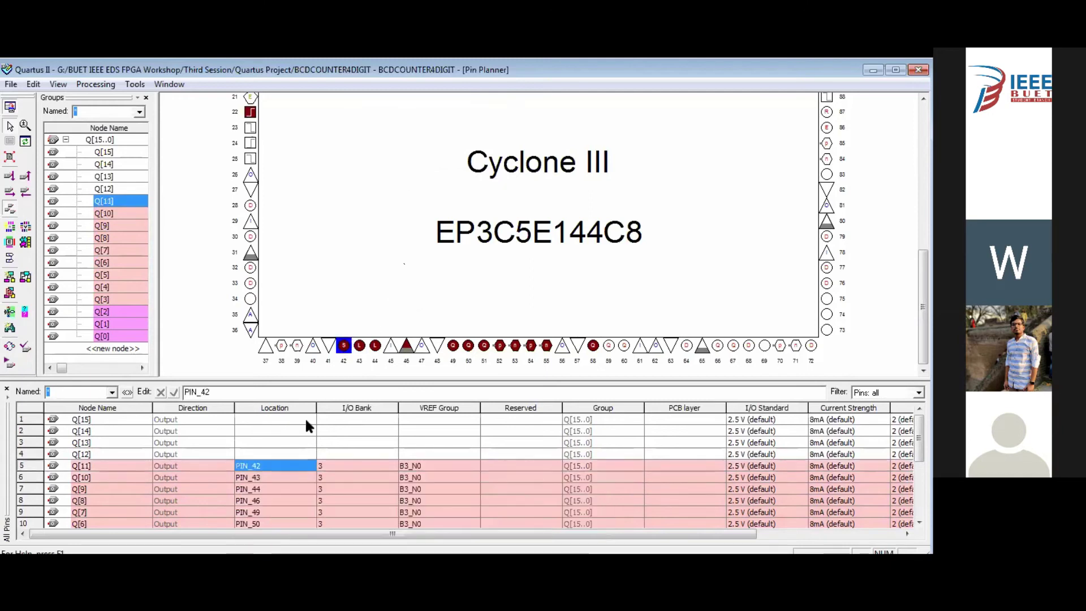
# Step: Assign output Q[12] to location PIN_39 and output Q[13] to PIN_38
pyautogui.click(256, 454)
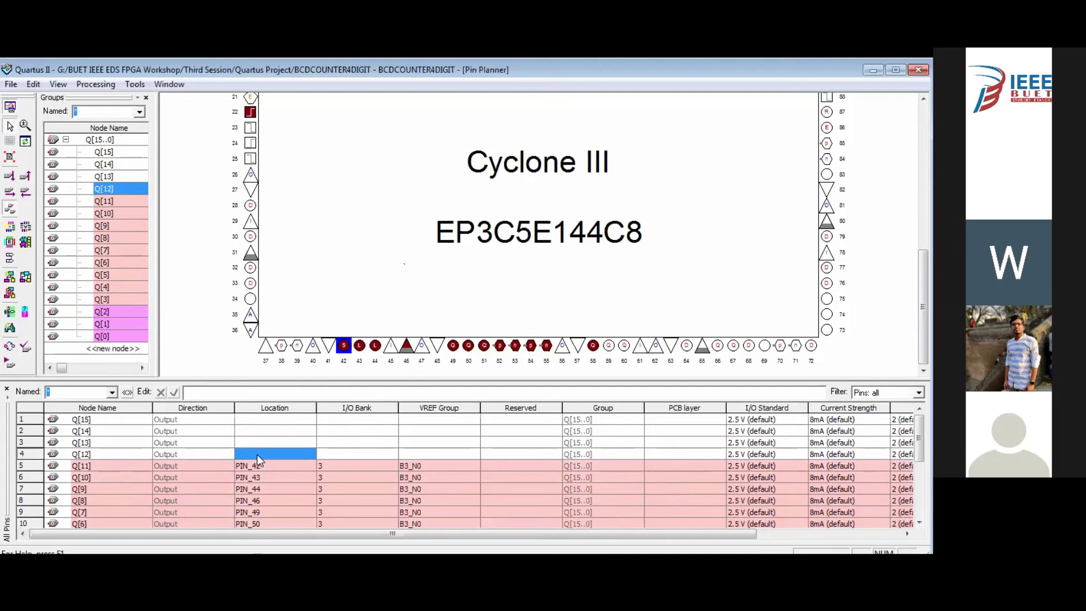
pyautogui.click(257, 453)
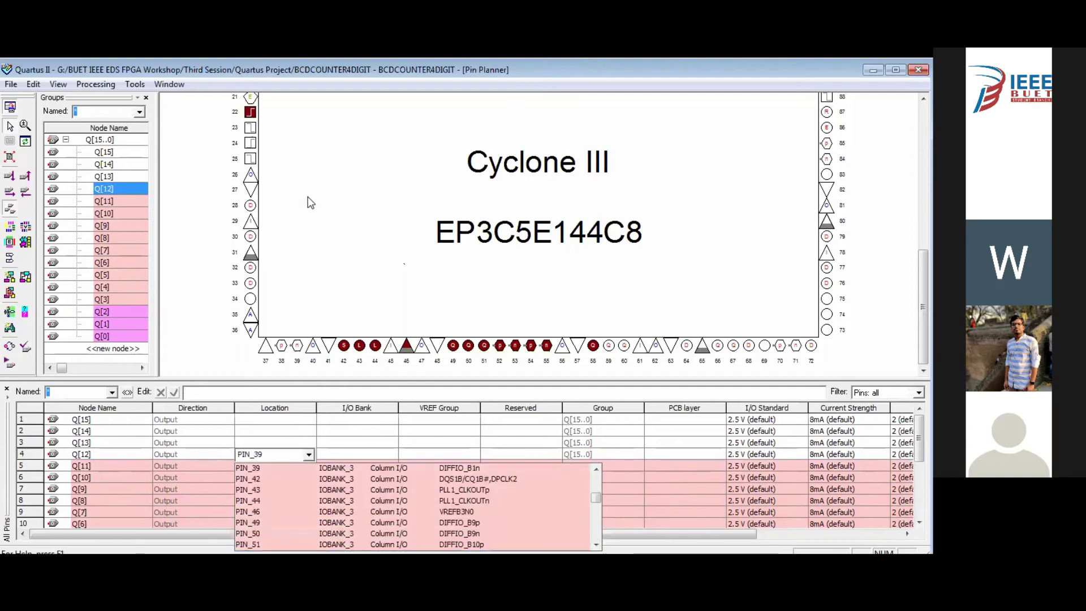
pyautogui.press('Return')
pyautogui.click(264, 444)
pyautogui.click(264, 444)
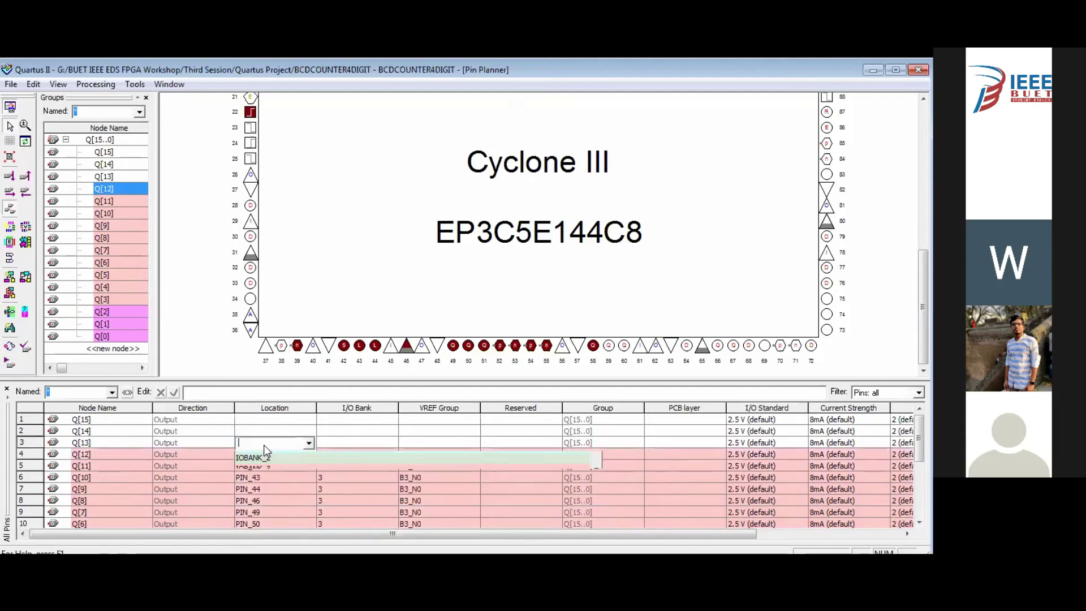
pyautogui.write('38')
pyautogui.press('Return')
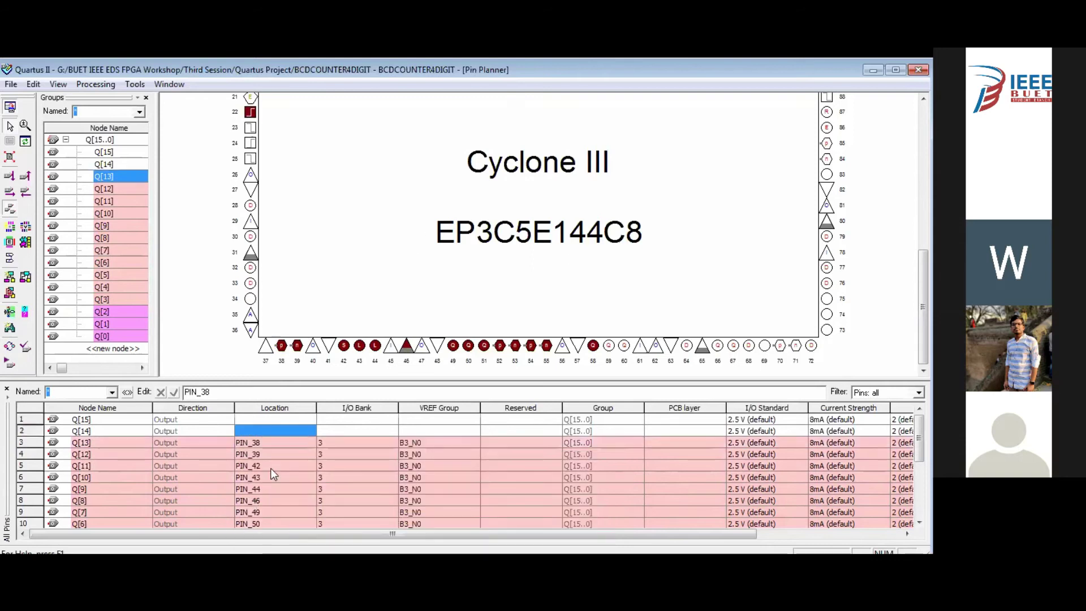
# Step: Assign output Q[14] to location PIN_34 and output Q[15] to PIN_33
pyautogui.click(266, 428)
pyautogui.write('34')
pyautogui.press('Return')
pyautogui.click(266, 419)
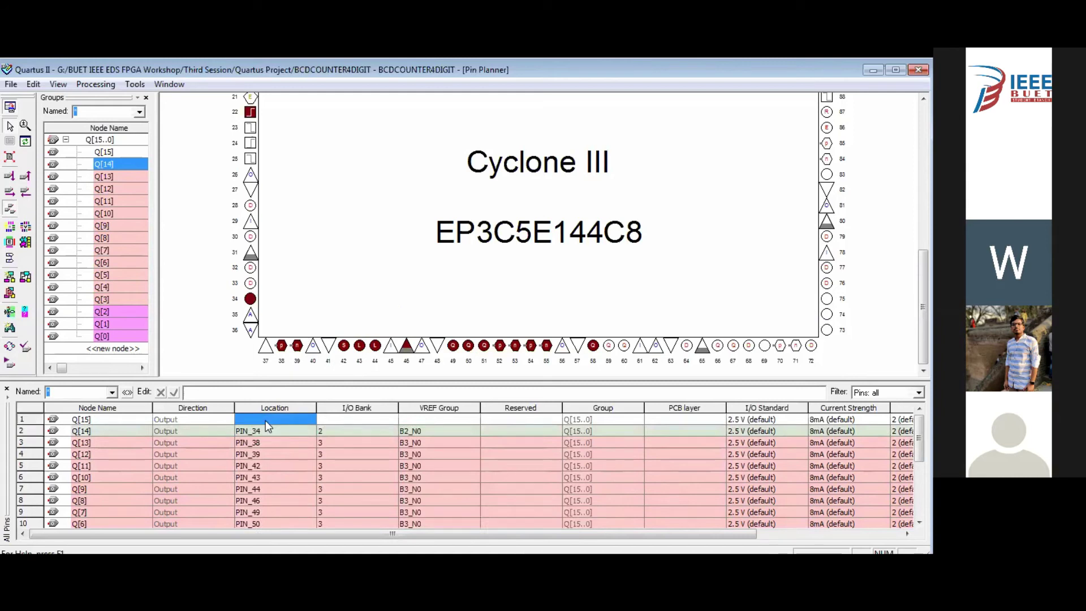
pyautogui.write('33')
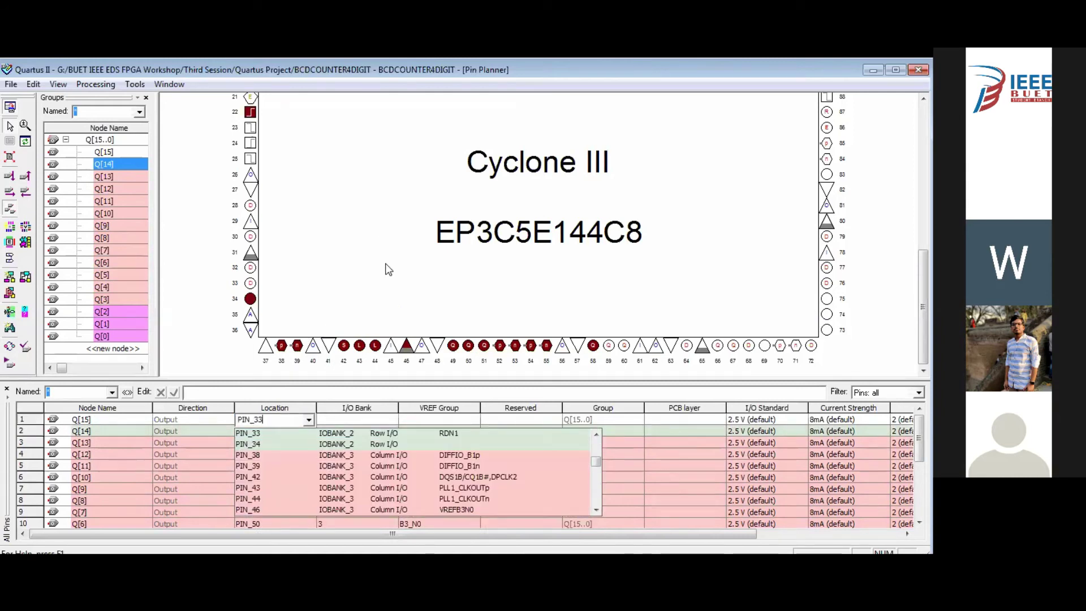
pyautogui.press('Return')
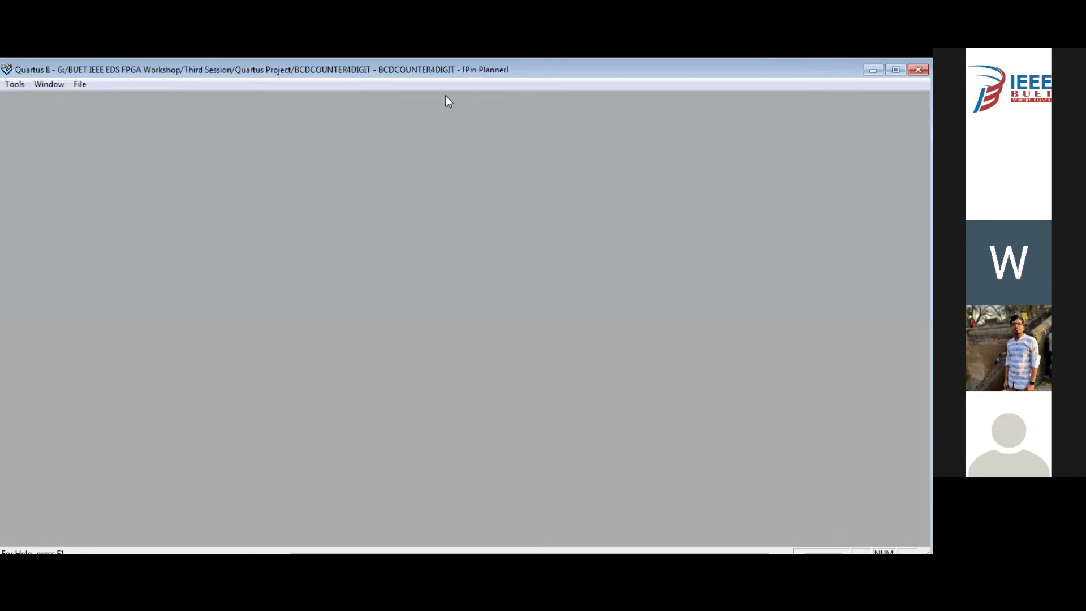
# Step: Run a full compilation of the BCDCOUNTER4DIGIT project with the new pin assignments and dismiss the completion message
pyautogui.hotkey('ctrl', 'l')
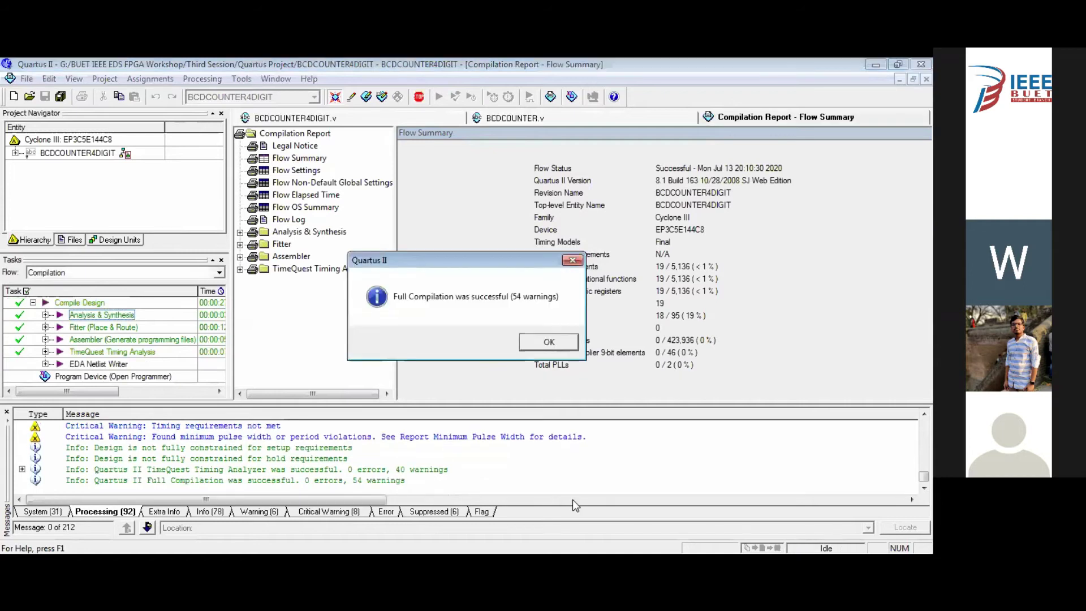
pyautogui.press('Return')
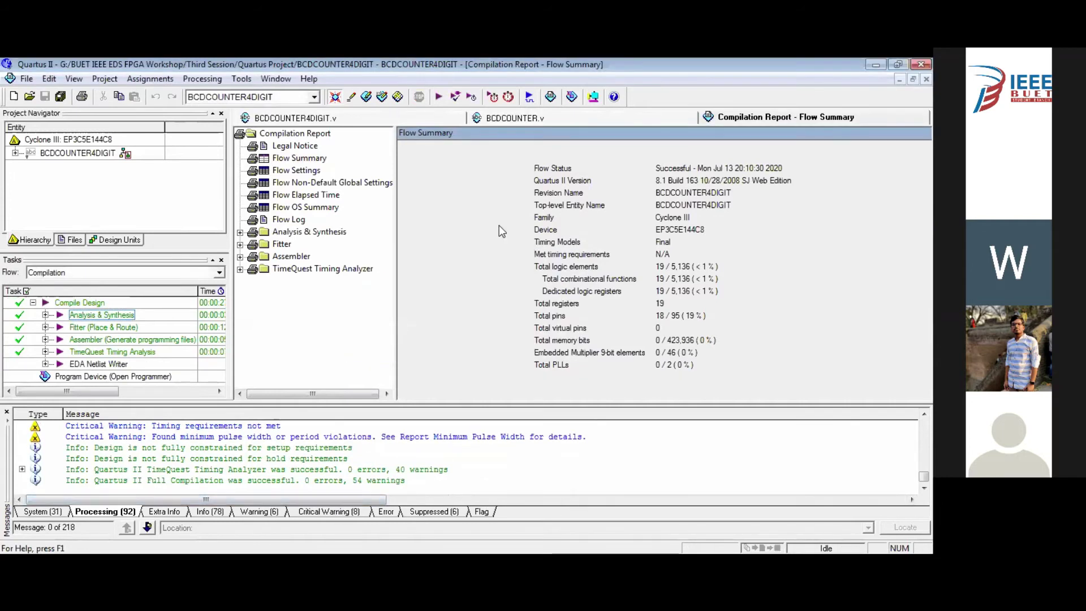
# Step: Open the Programmer, inspect the BCDCOUNTER4DIGIT.sof entry with its full file name, and close the Programmer
pyautogui.click(241, 79)
pyautogui.click(299, 307)
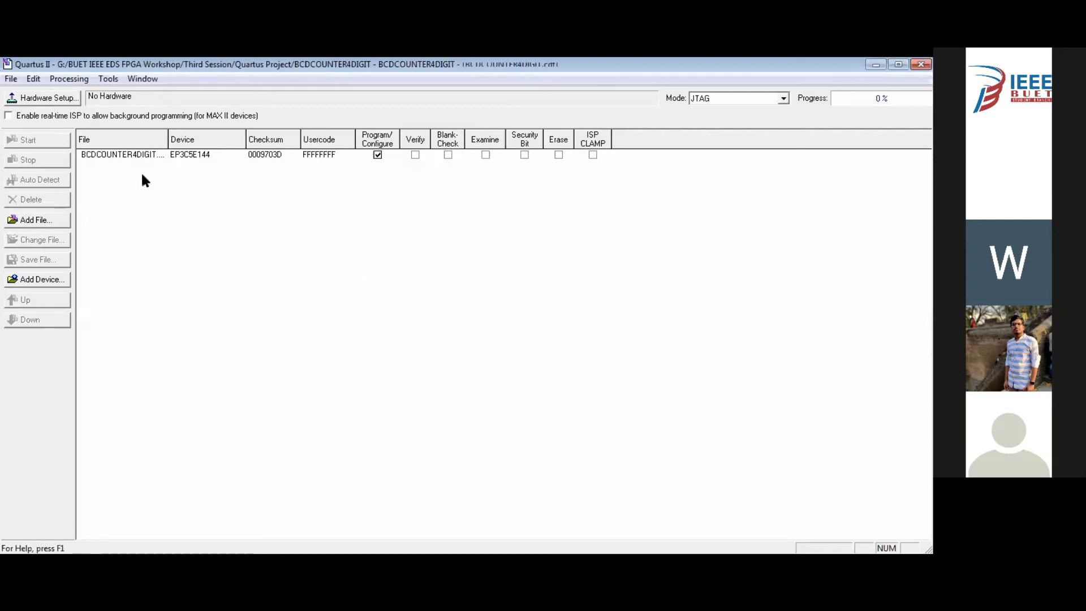
pyautogui.click(166, 152)
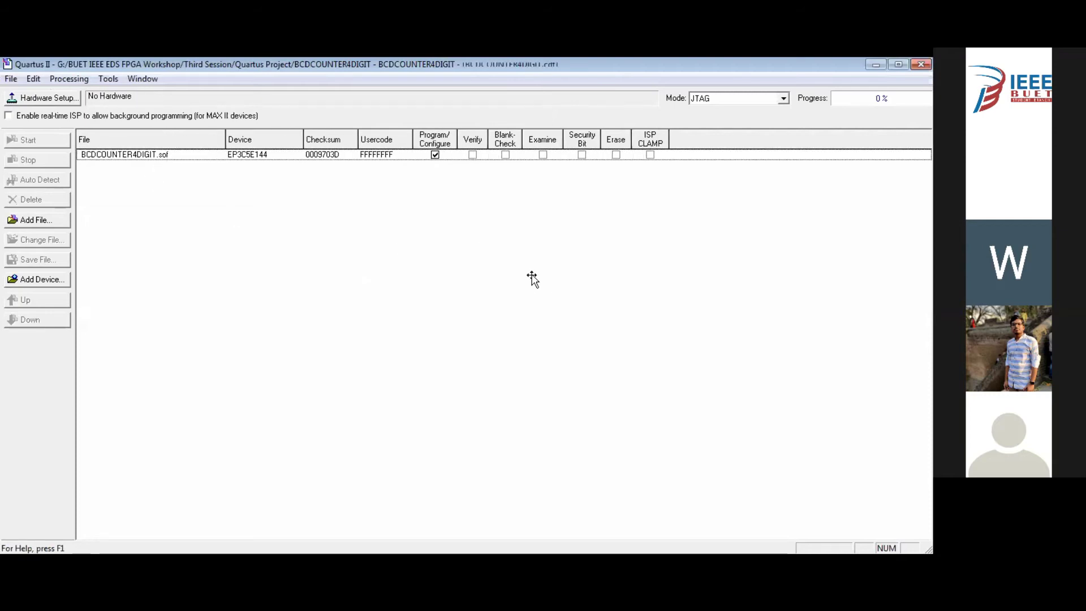
pyautogui.click(341, 210)
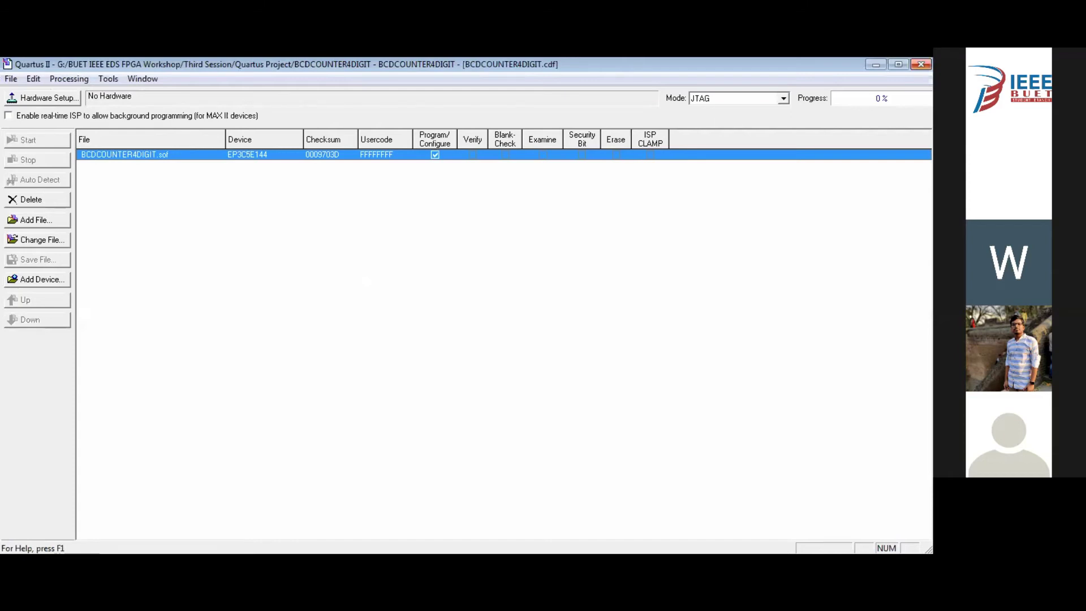
pyautogui.click(921, 64)
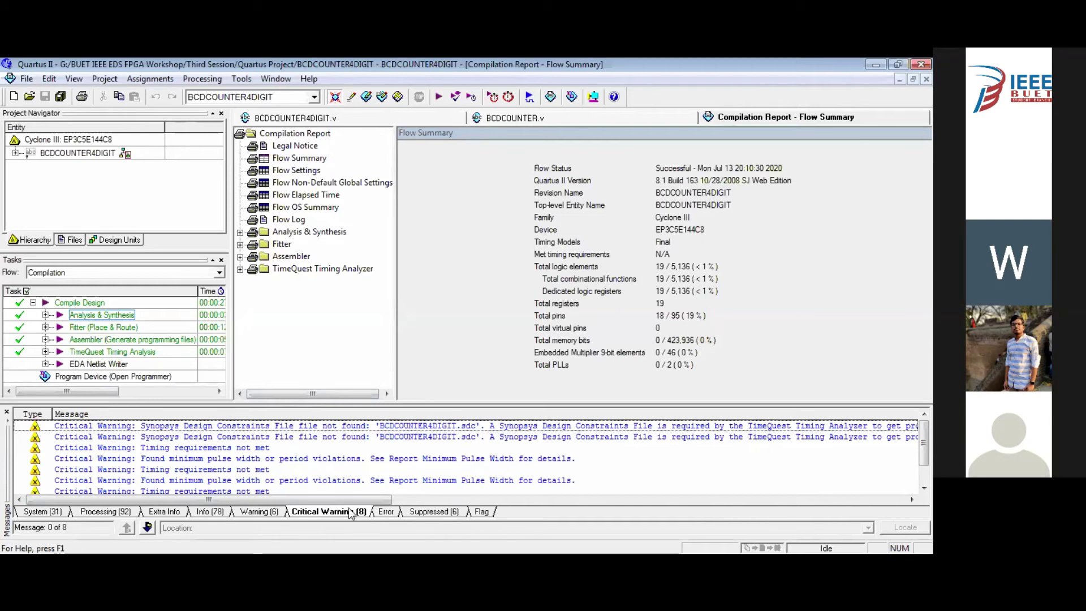
# Step: Examine the compilation's critical warnings about the missing Synopsys Design Constraints file and the timing requirements
pyautogui.click(479, 501)
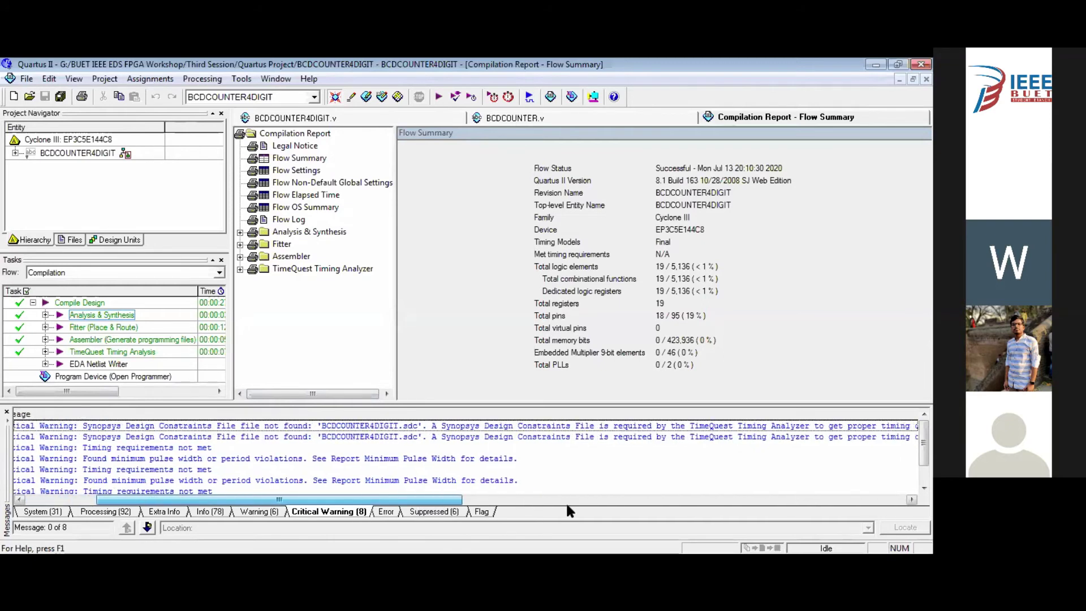
pyautogui.moveTo(483, 484); pyautogui.dragTo(320, 429)
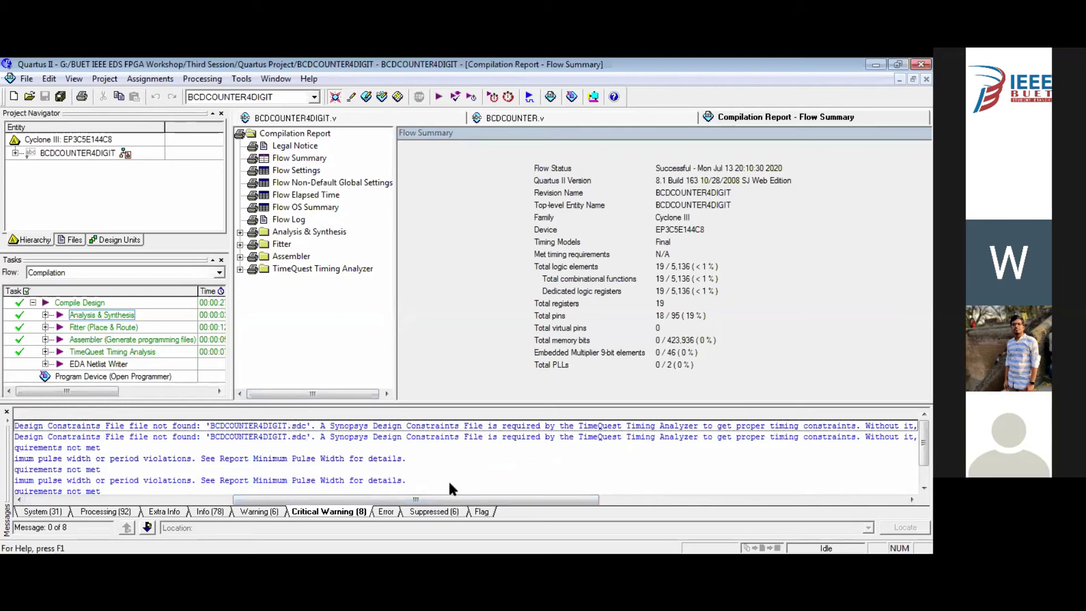
pyautogui.click(779, 500)
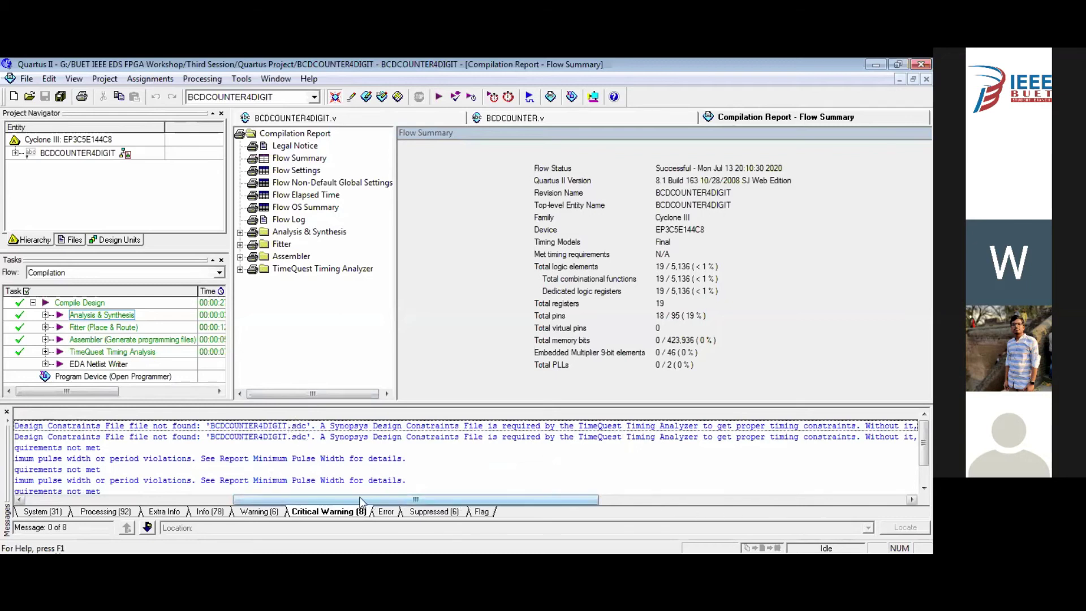
pyautogui.moveTo(93, 485); pyautogui.dragTo(294, 453)
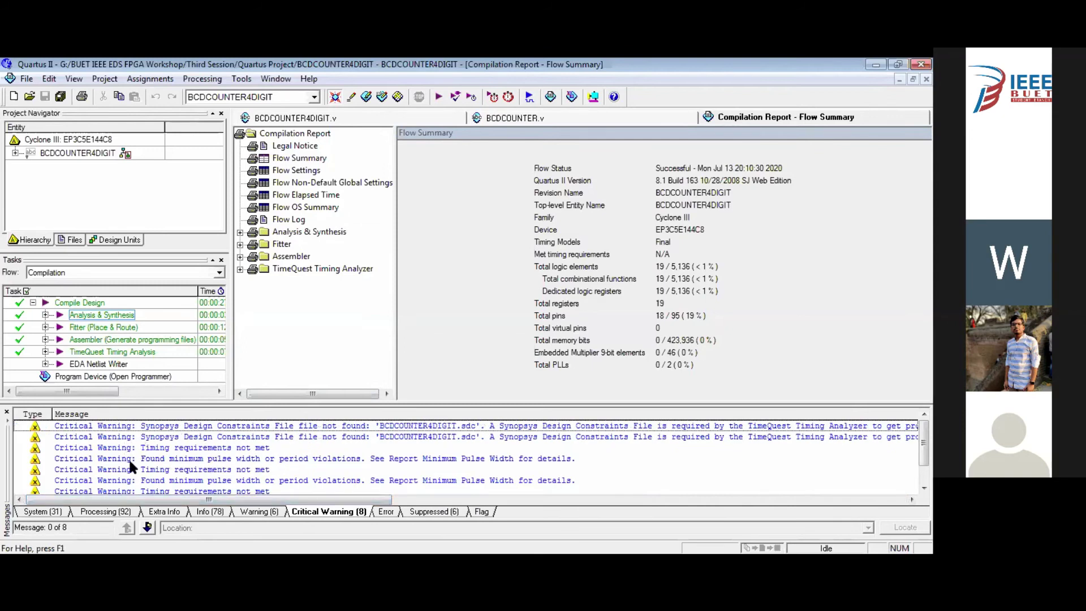
pyautogui.scroll(-1, 318, 461)
pyautogui.scroll(1, 318, 460)
pyautogui.scroll(-1, 260, 467)
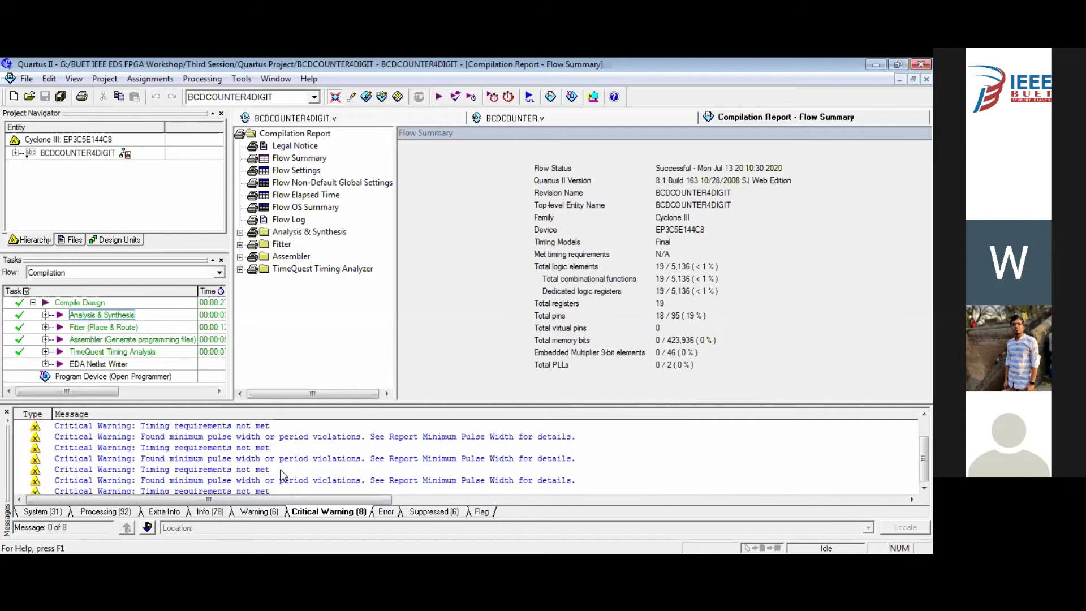
pyautogui.scroll(1, 281, 471)
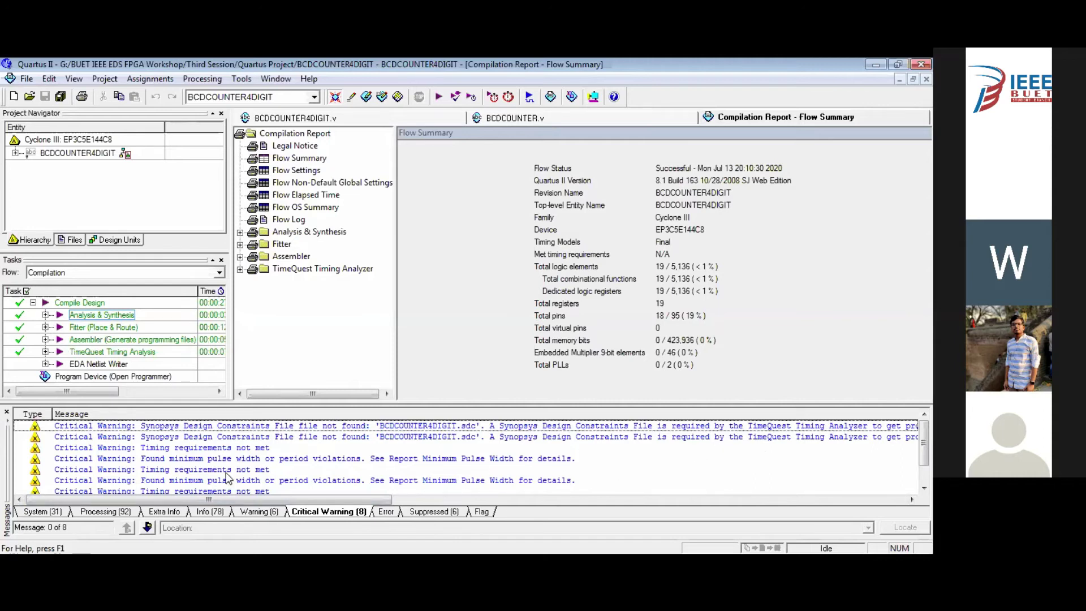
pyautogui.scroll(-1, 297, 460)
pyautogui.scroll(1, 296, 459)
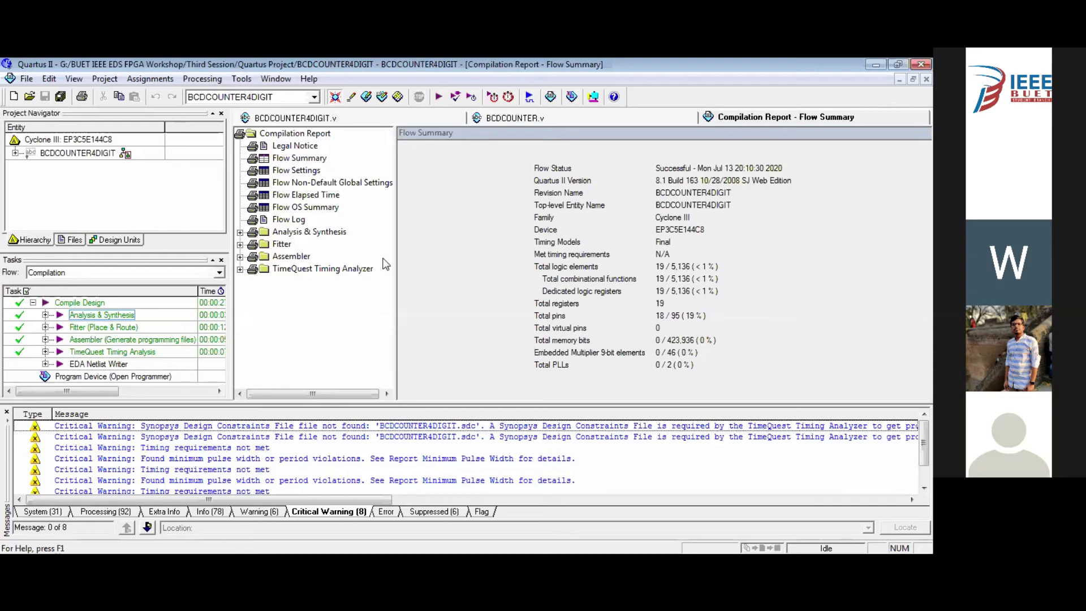
pyautogui.moveTo(385, 500); pyautogui.dragTo(226, 503)
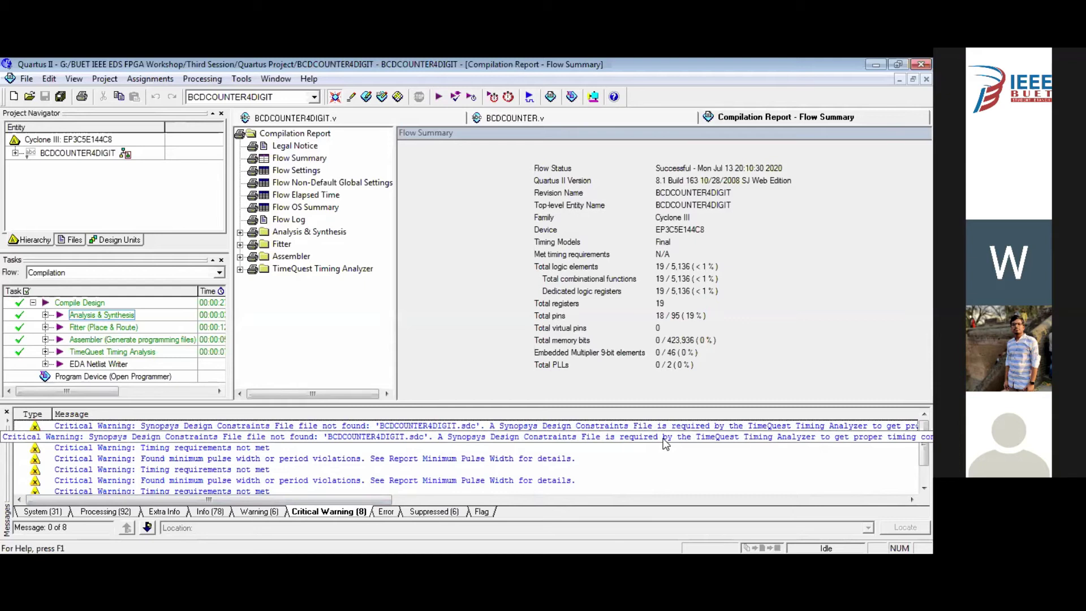
pyautogui.moveTo(387, 499); pyautogui.dragTo(862, 503)
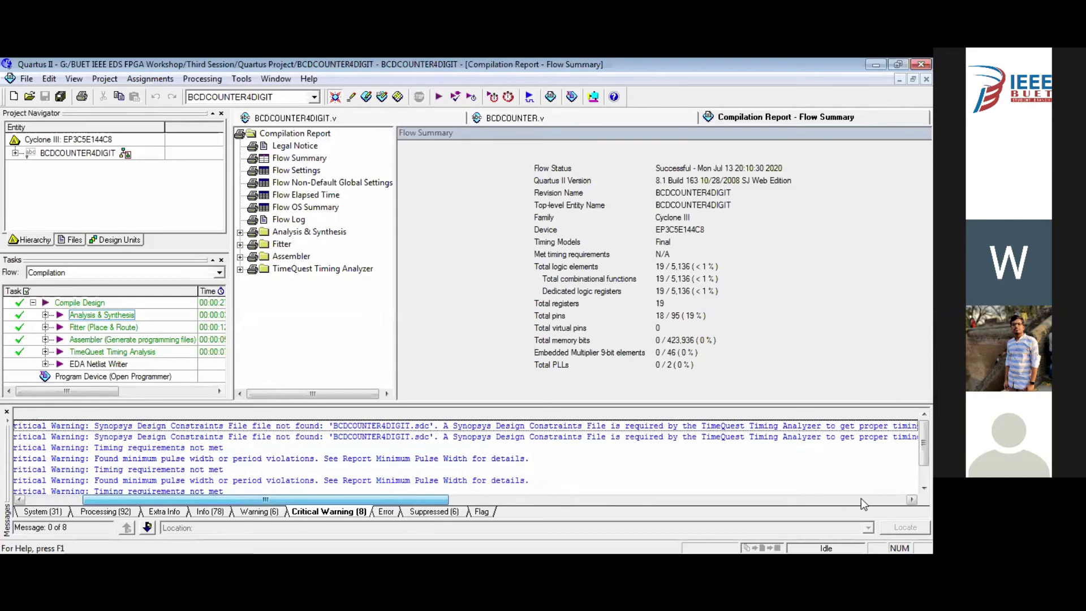
pyautogui.click(911, 499)
pyautogui.hscroll(-10, 713, 458)
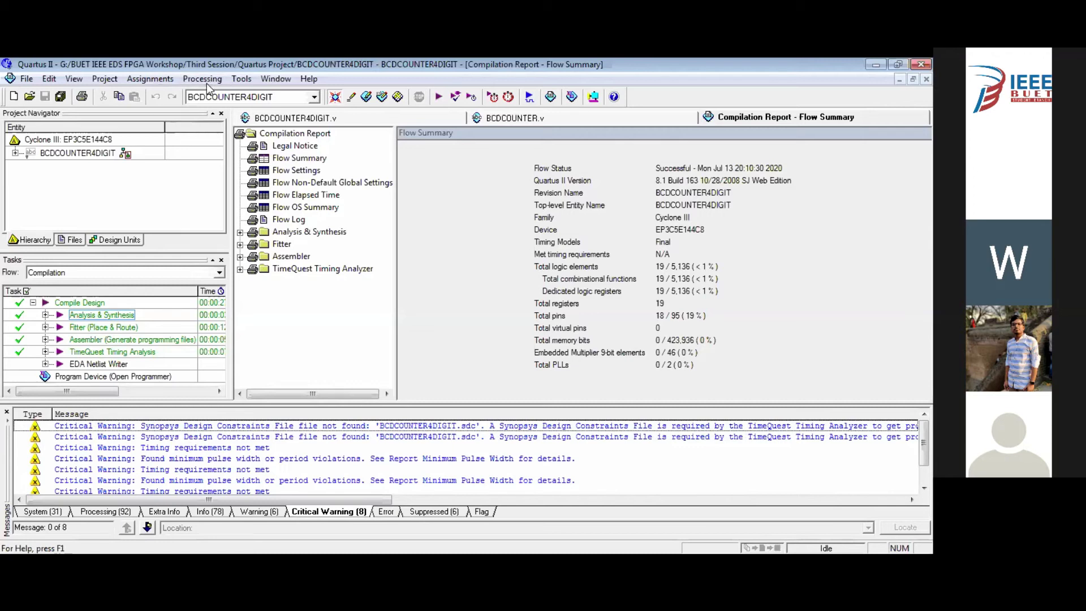
# Step: Launch the TimeQuest Timing Analyzer and create a post-fit timing netlist with the slow-corner delay model
pyautogui.hotkey('alt', 't')
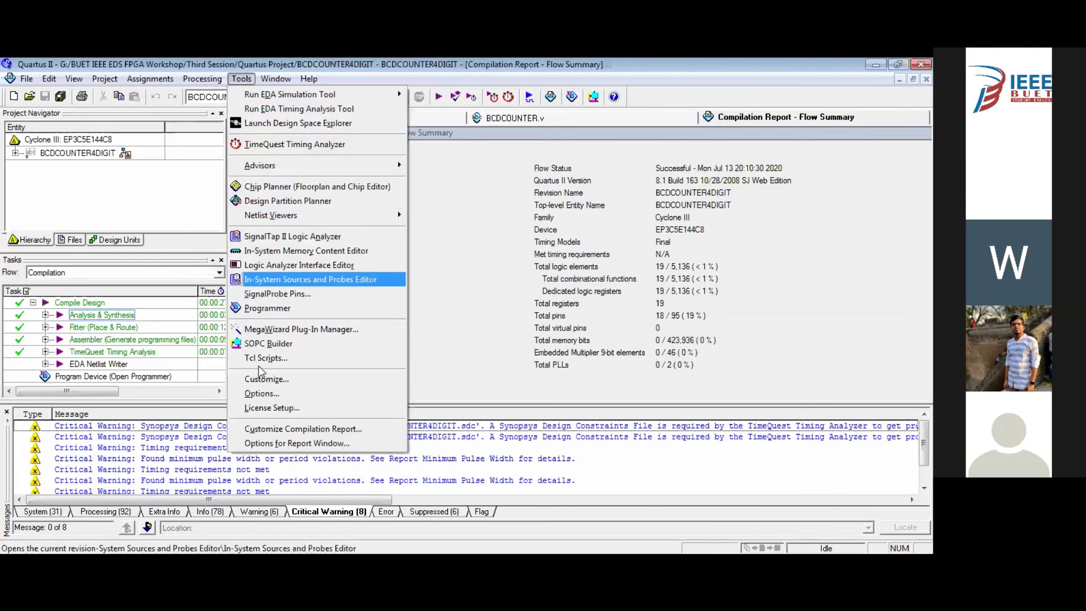
pyautogui.click(296, 144)
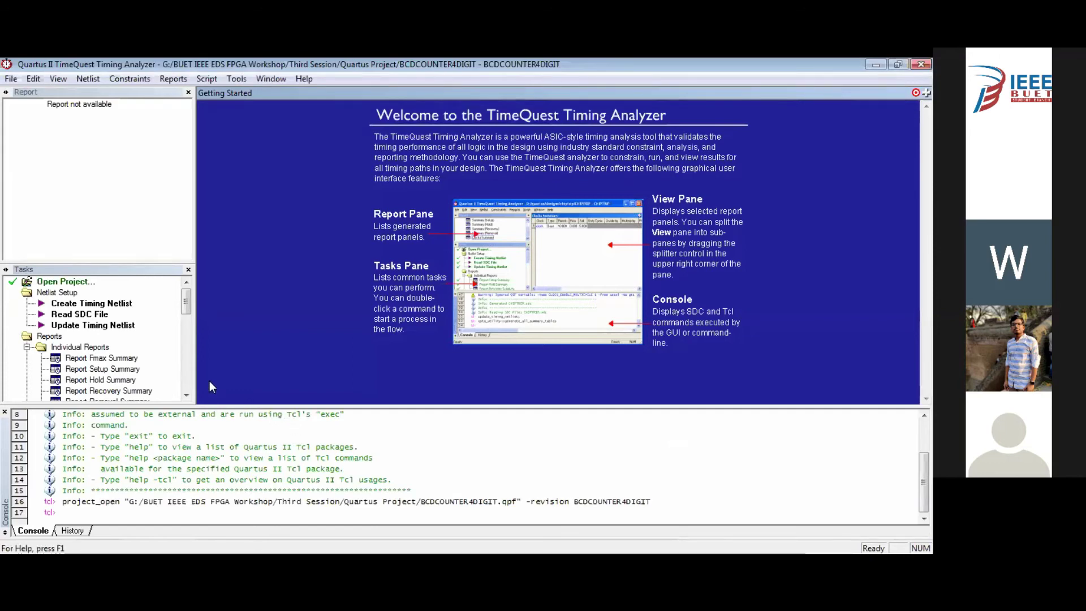
pyautogui.moveTo(185, 299)
pyautogui.mouseDown()
pyautogui.moveTo(192, 334)
pyautogui.moveTo(204, 298)
pyautogui.mouseUp()
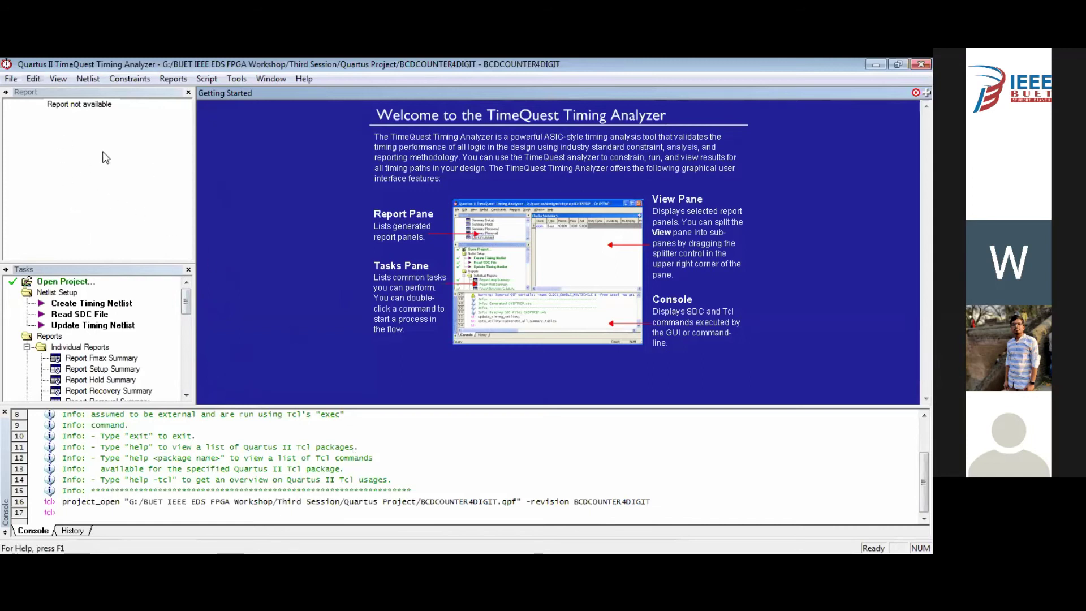
pyautogui.click(92, 82)
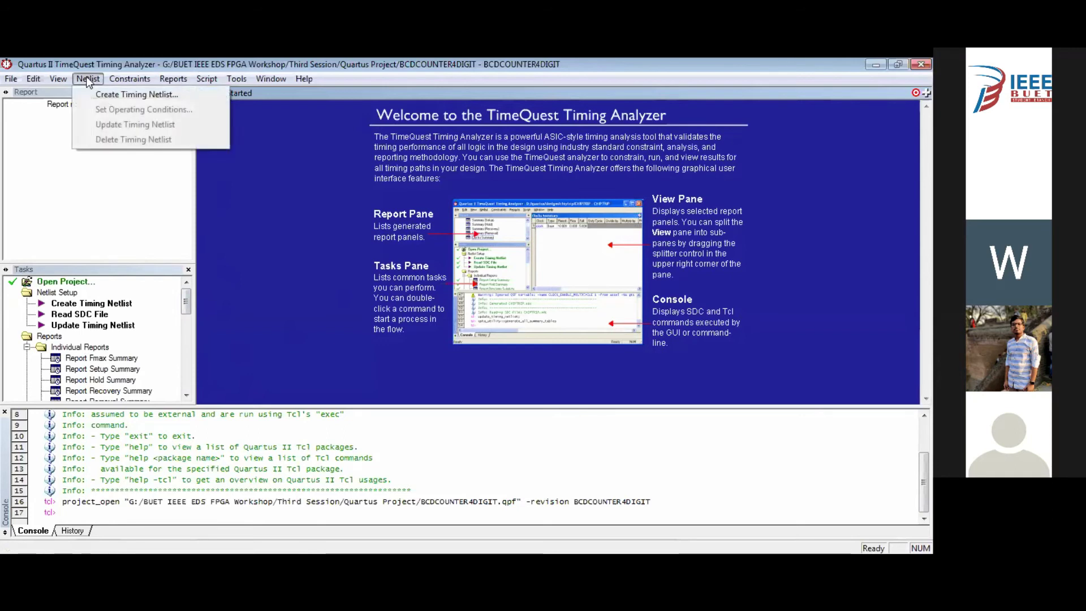
pyautogui.click(108, 94)
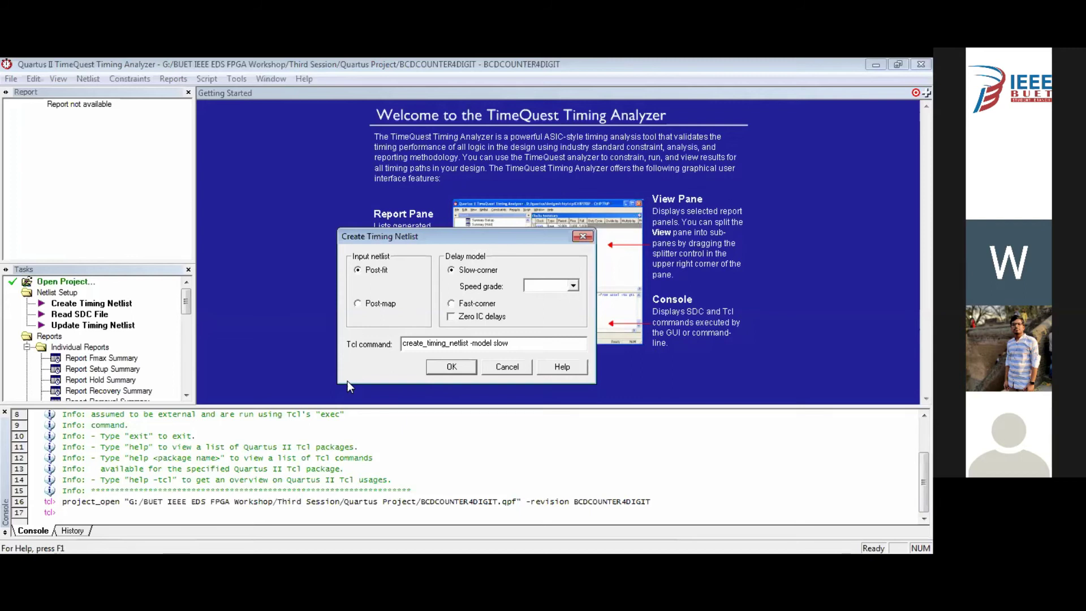
pyautogui.click(451, 366)
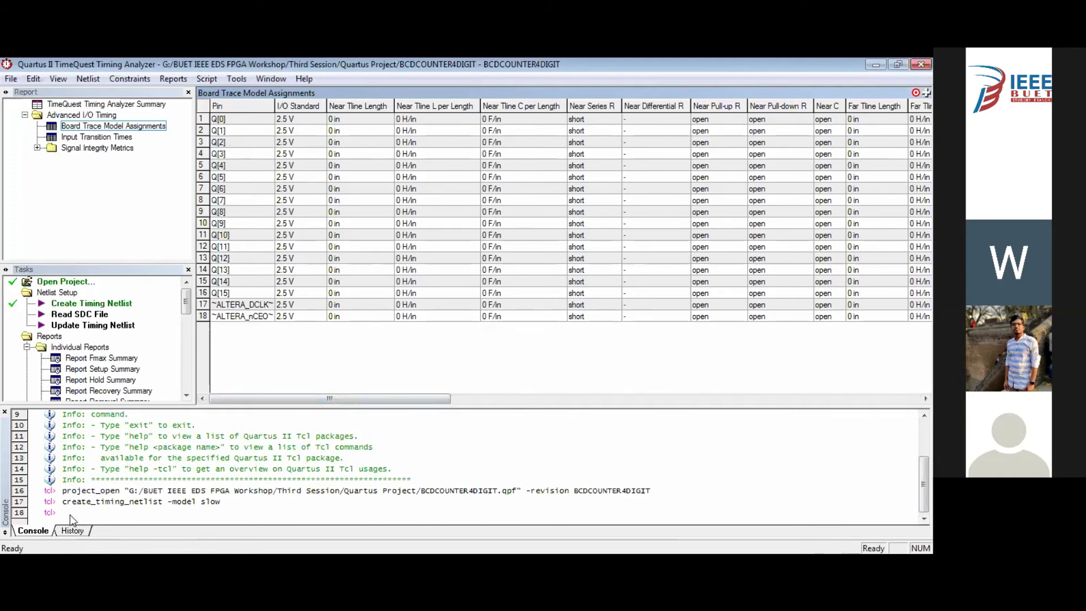
# Step: In the Tcl console, set variable a to 3 and variable b to 4
pyautogui.click(88, 512)
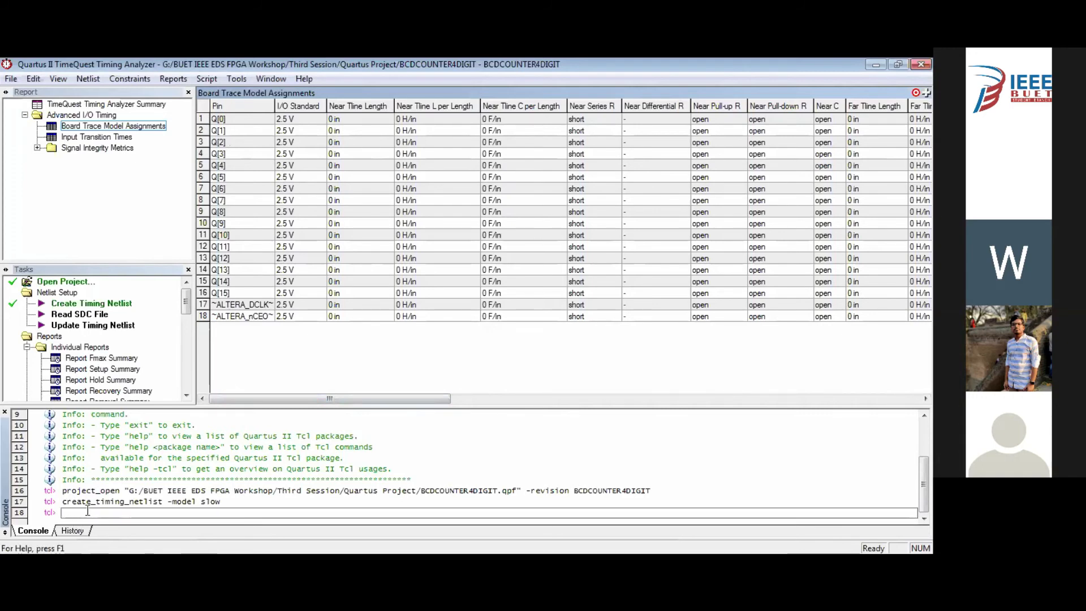
pyautogui.write('set a 3')
pyautogui.press('Return')
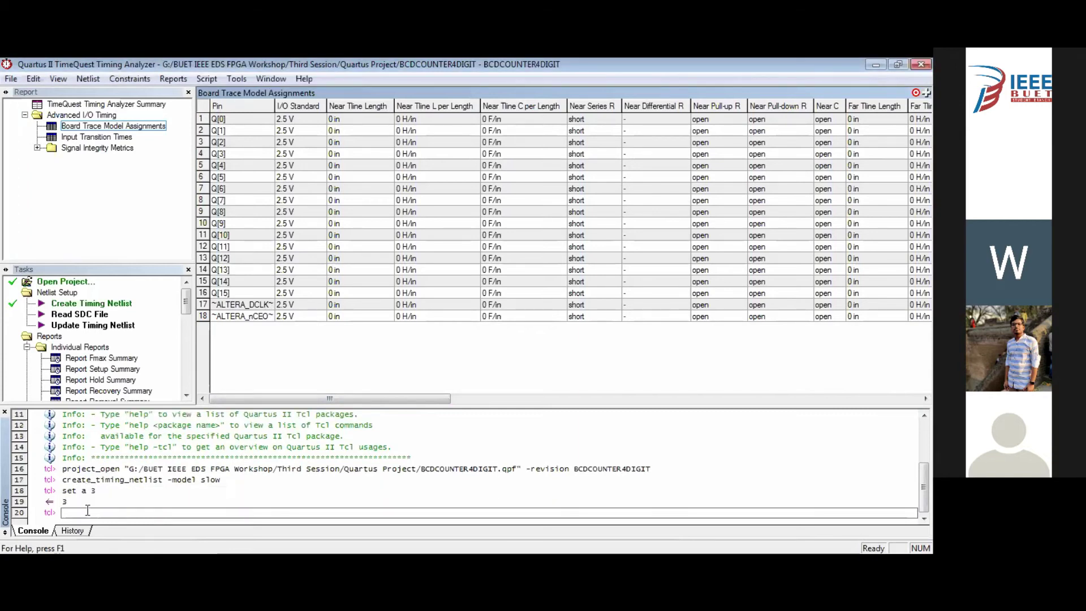
pyautogui.write('set ')
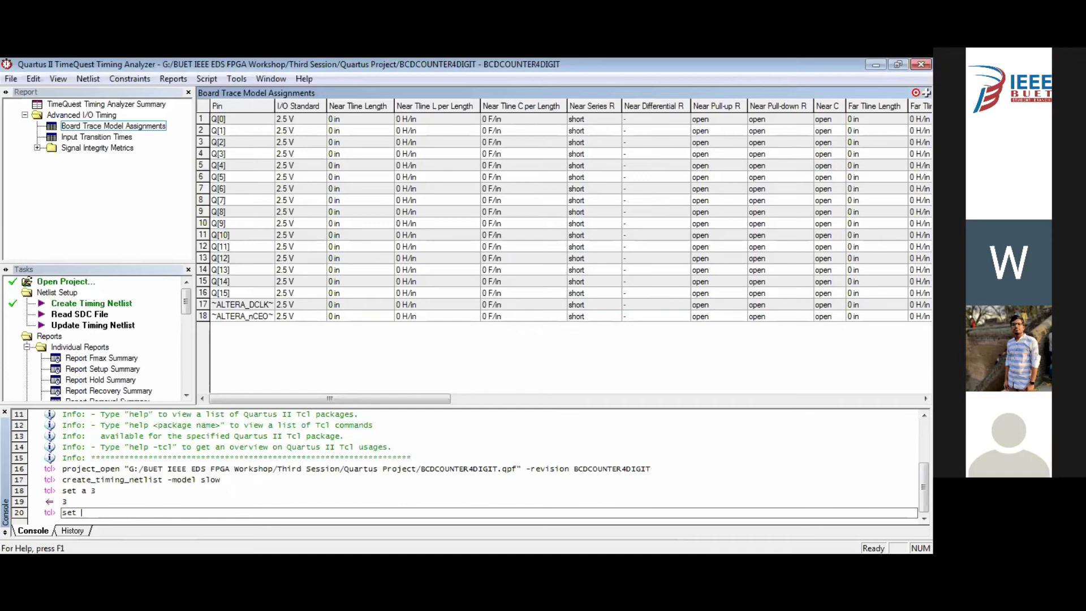
pyautogui.write('b 4')
pyautogui.press('Return')
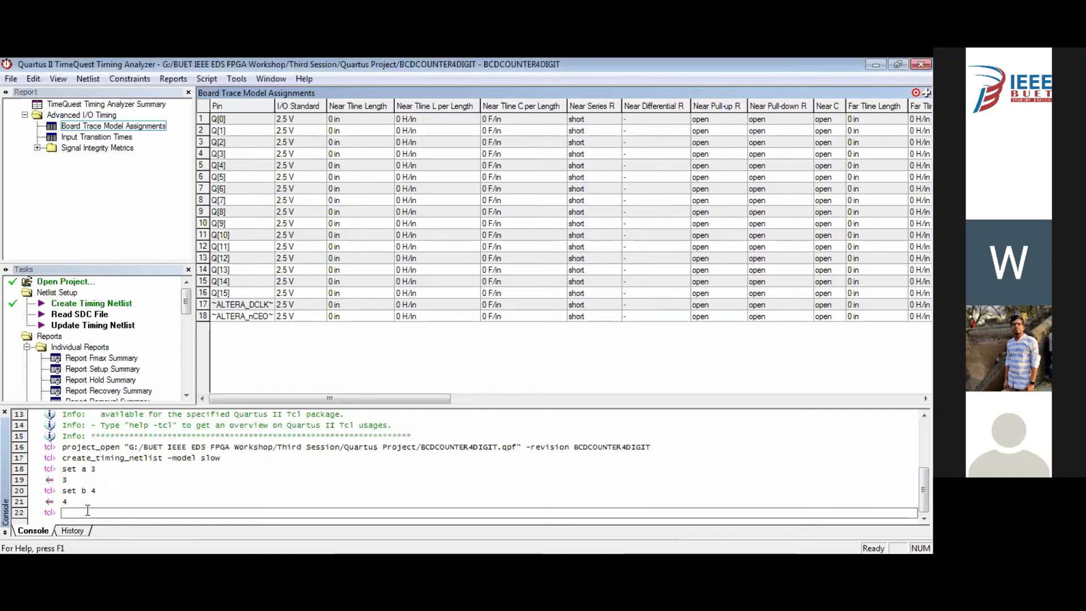
# Step: Set Tcl variable c to the product of a and b with the command set c [expr $a * $b]
pyautogui.write('set c')
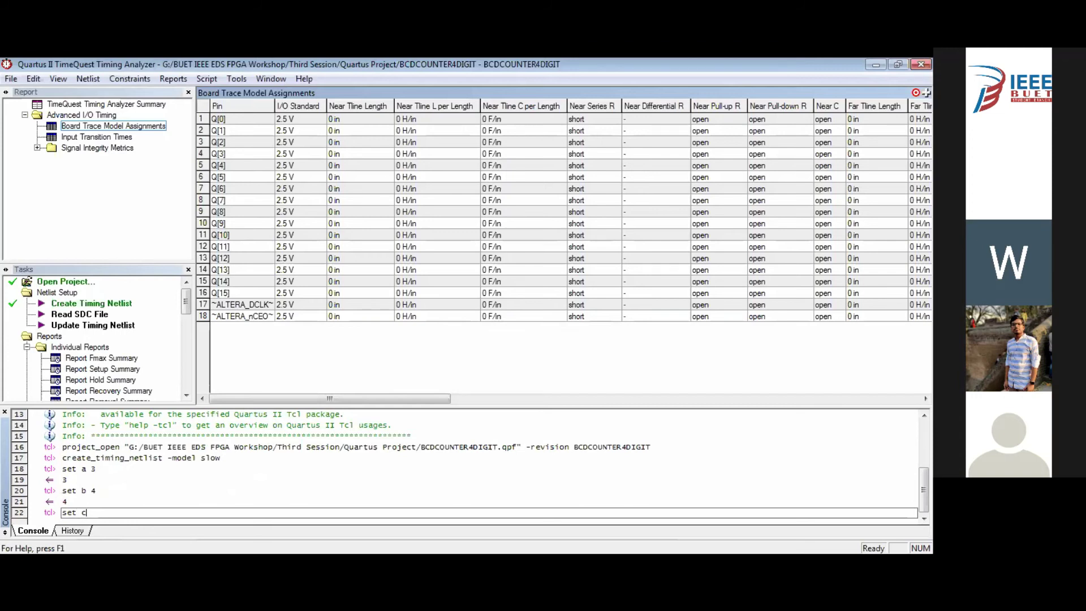
pyautogui.write(' []')
pyautogui.write('e')
pyautogui.write('xpr ')
pyautogui.write('$a')
pyautogui.write(' * ')
pyautogui.write('$b')
pyautogui.press('Return')
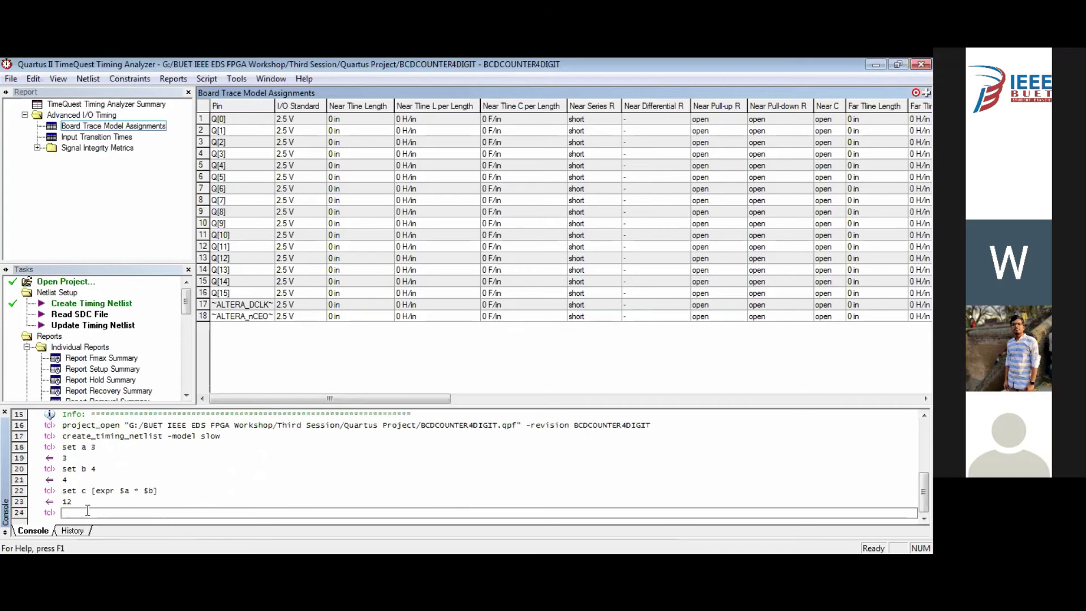
# Step: Print the value of Tcl variable c in the console and review the history of executed commands
pyautogui.write('puts $c')
pyautogui.press('Return')
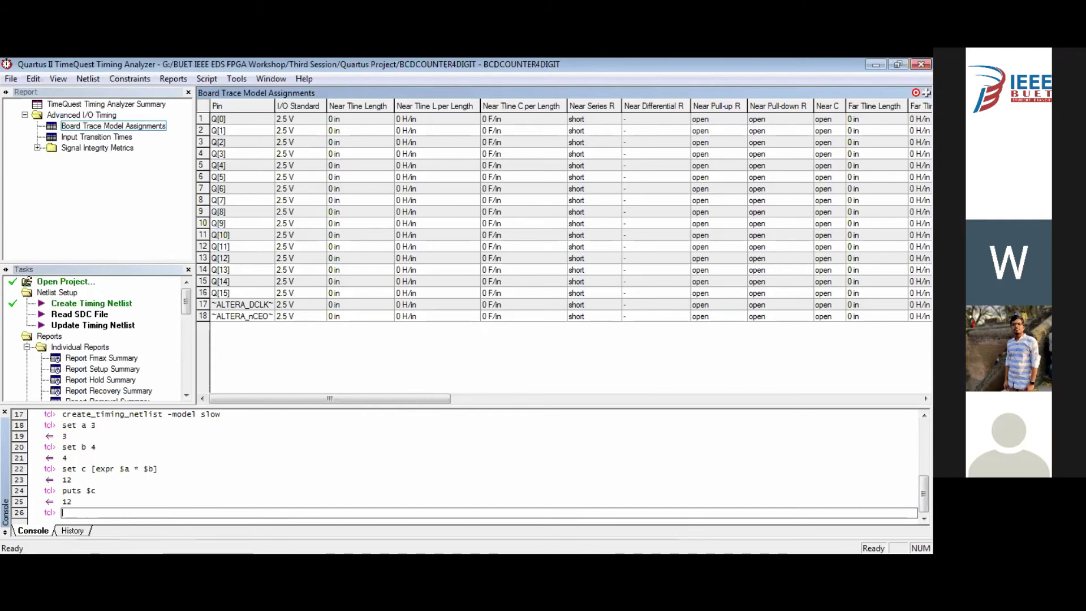
pyautogui.click(72, 532)
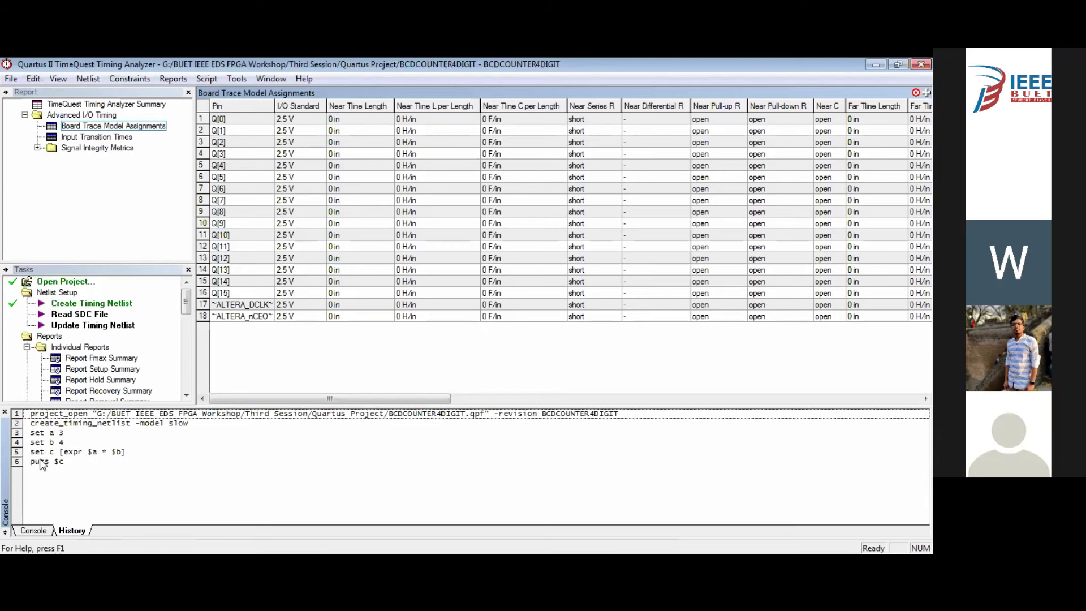
pyautogui.click(33, 531)
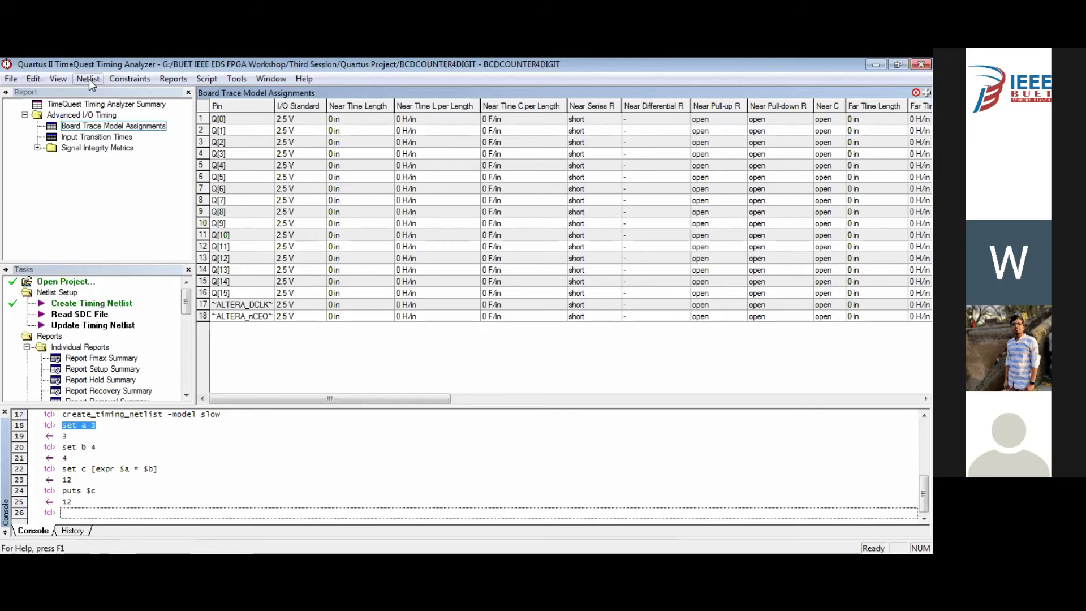
pyautogui.click(130, 81)
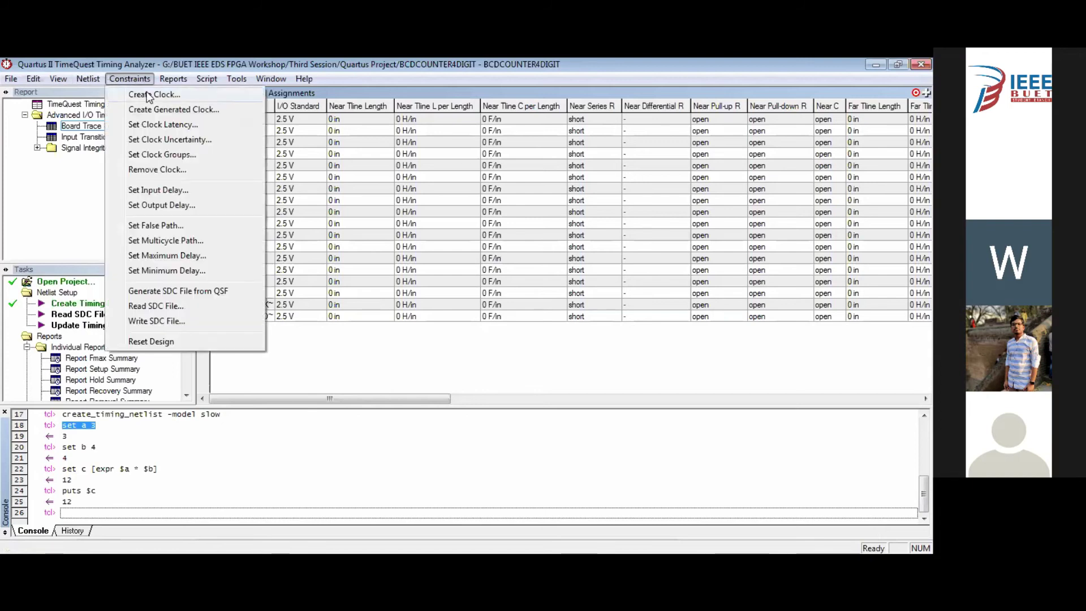
pyautogui.click(146, 94)
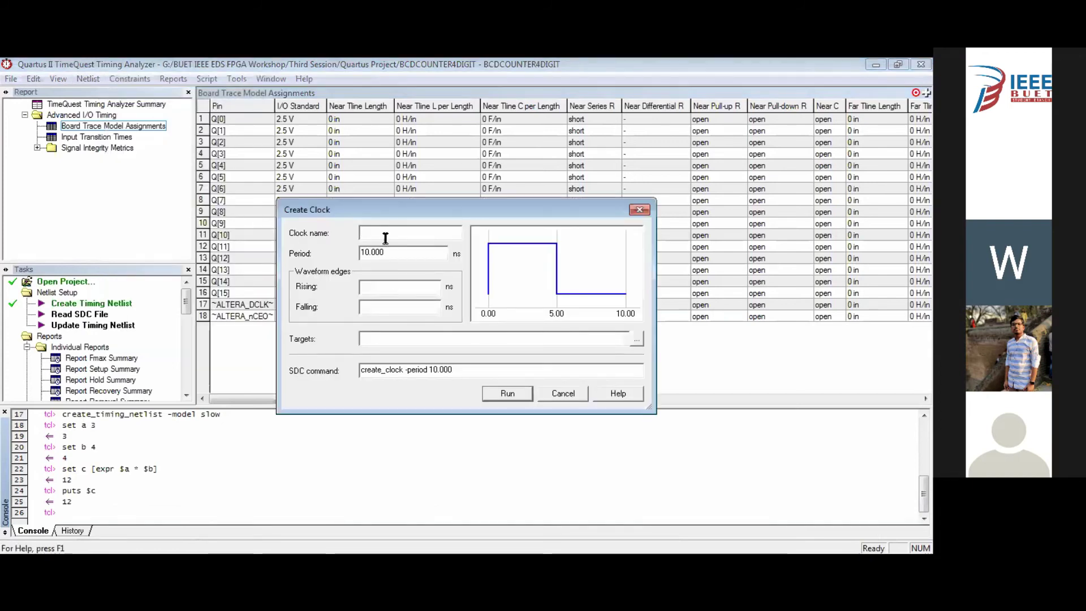
pyautogui.write('clk1')
pyautogui.click(638, 211)
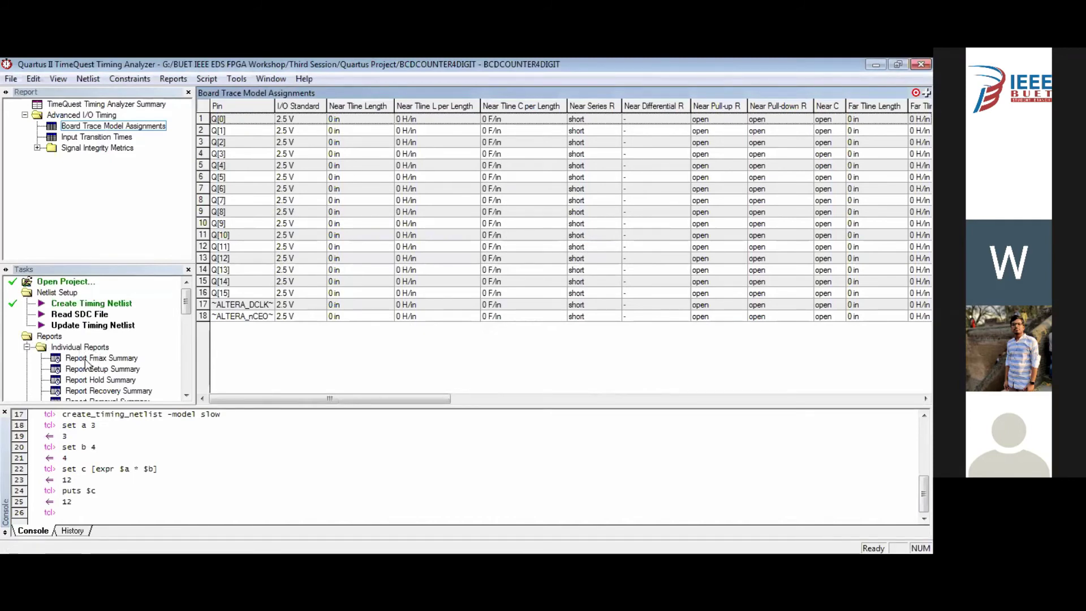
# Step: Generate the Fmax Summary report and widen its columns to read the clock frequencies and notes
pyautogui.click(86, 358)
pyautogui.doubleClick(86, 359)
pyautogui.moveTo(264, 105); pyautogui.dragTo(273, 106)
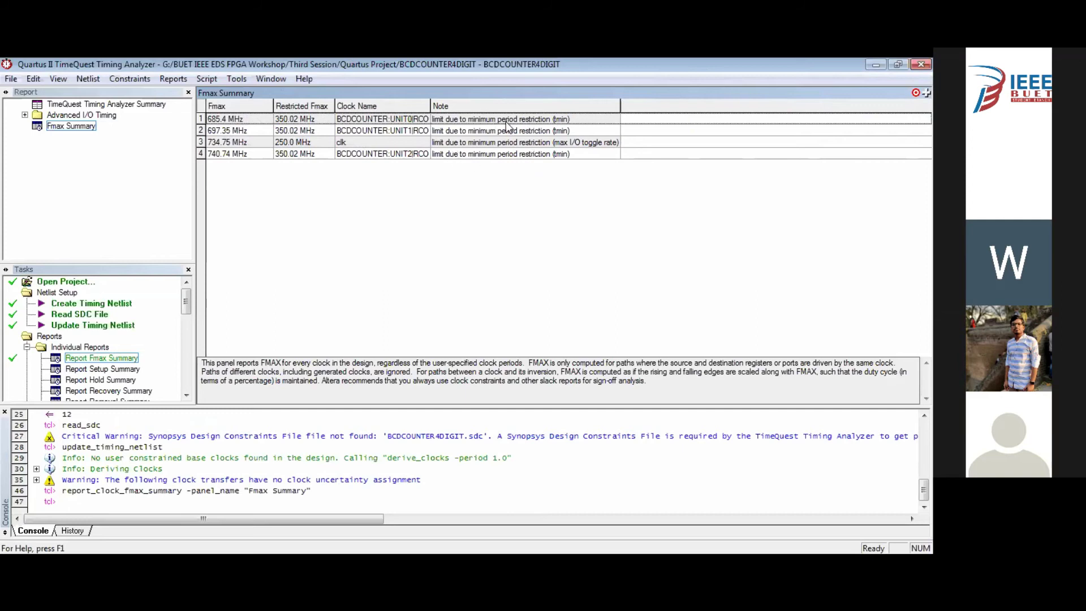
pyautogui.moveTo(621, 102); pyautogui.dragTo(640, 102)
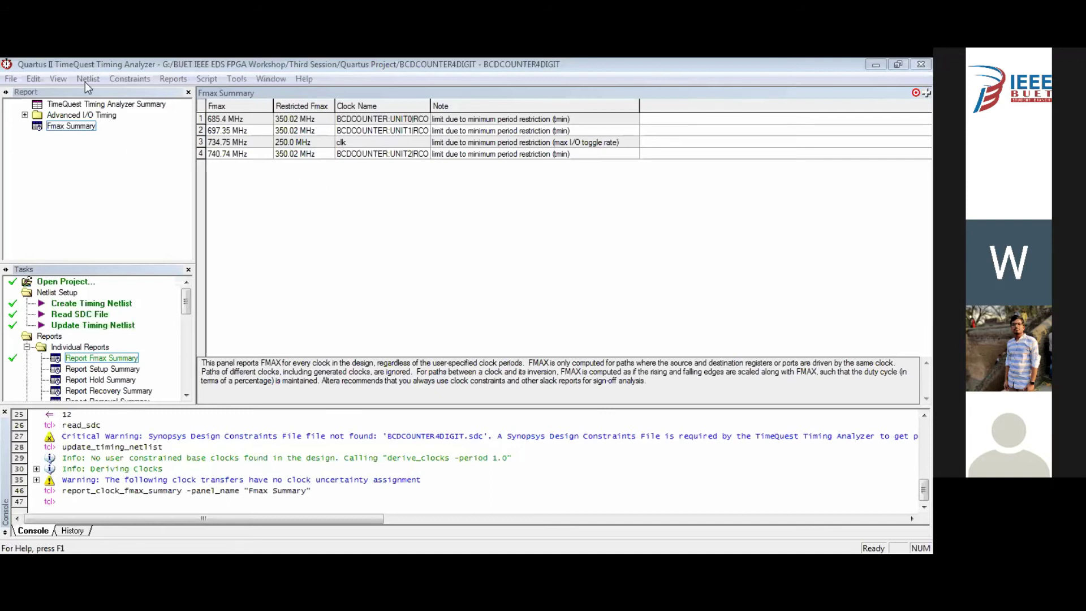
# Step: Set up a new clock constraint named clk1 with a period of 12.000 ns
pyautogui.click(139, 80)
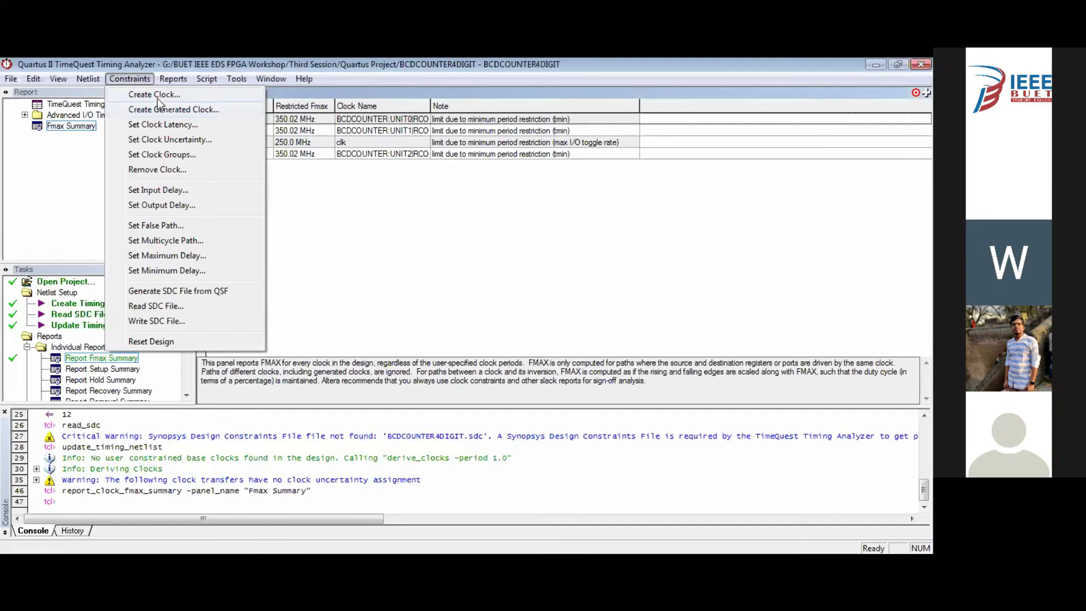
pyautogui.click(157, 97)
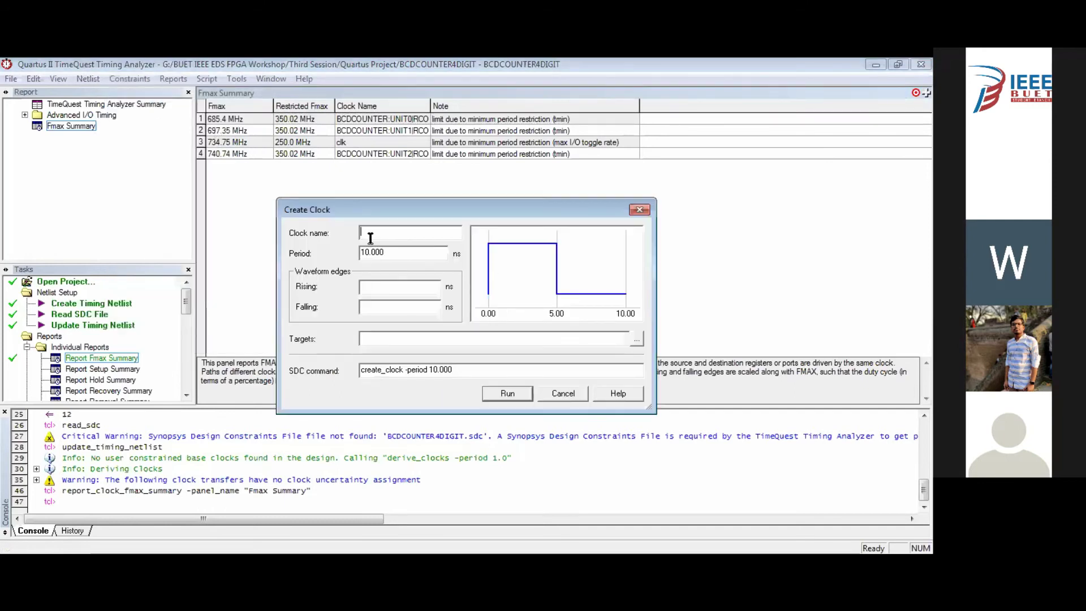
pyautogui.write('clk1')
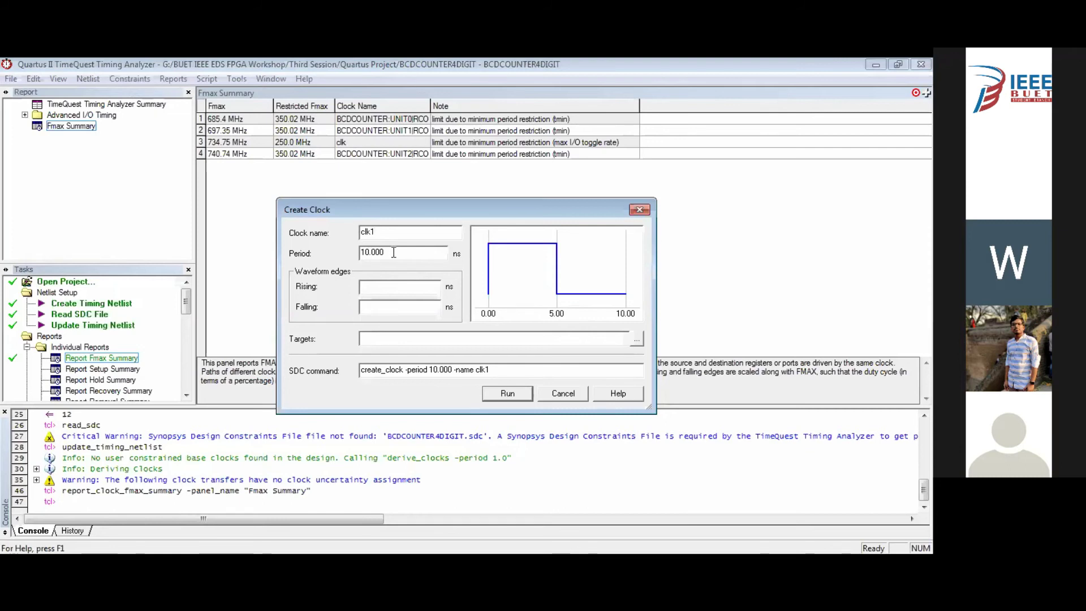
pyautogui.click(365, 252)
pyautogui.press('BackSpace')
pyautogui.write('2')
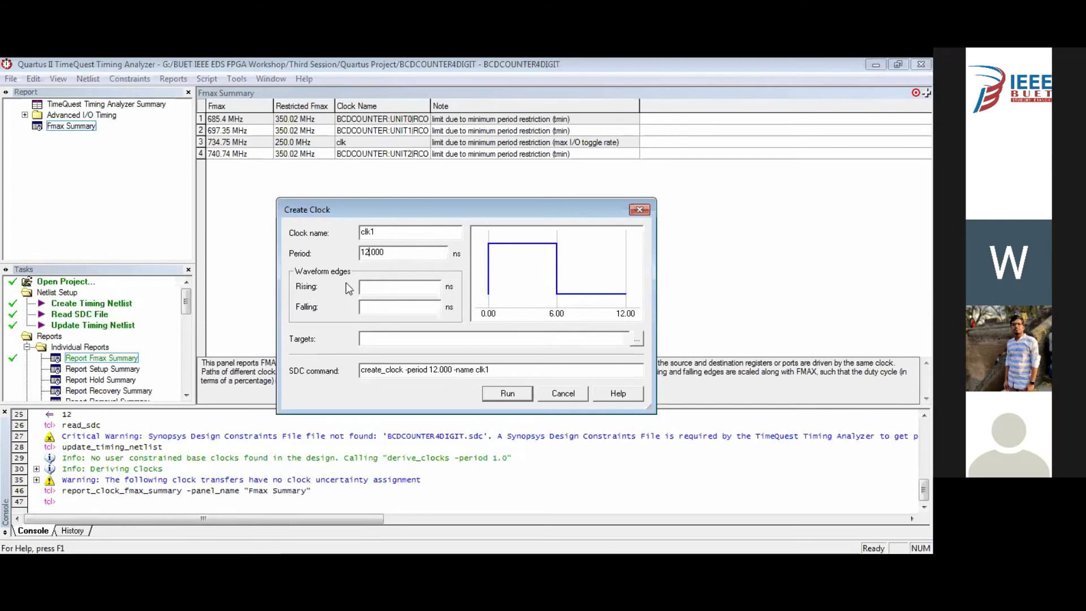
# Step: Assign the clk port as the clock's target using the get_ports collection, run the create_clock command and check the command history
pyautogui.click(637, 338)
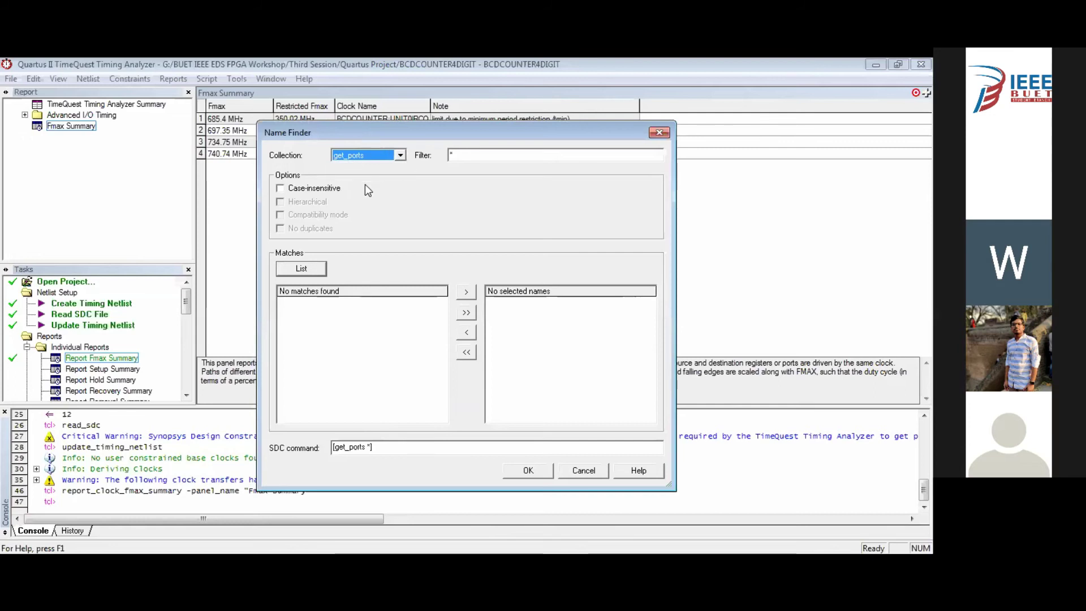
pyautogui.click(314, 268)
pyautogui.scroll(-2, 441, 350)
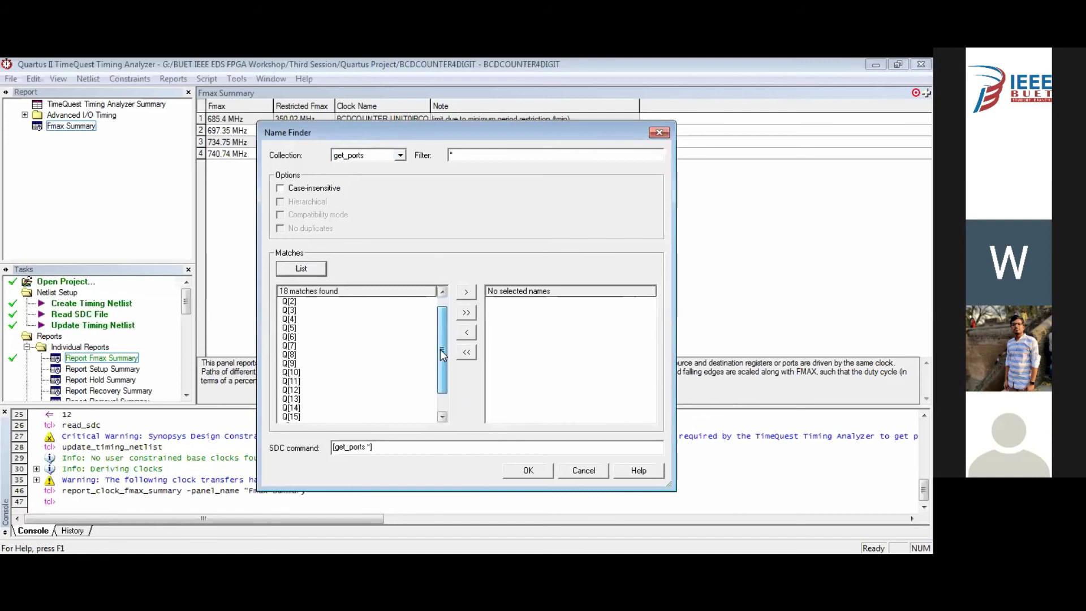
pyautogui.scroll(-1, 439, 349)
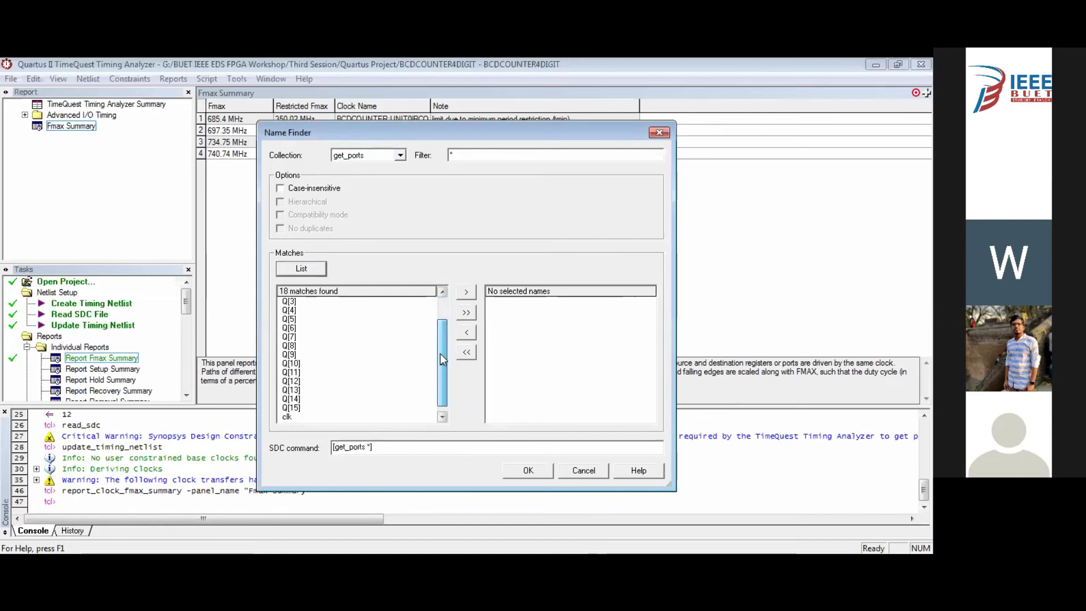
pyautogui.scroll(-1, 440, 354)
pyautogui.click(430, 407)
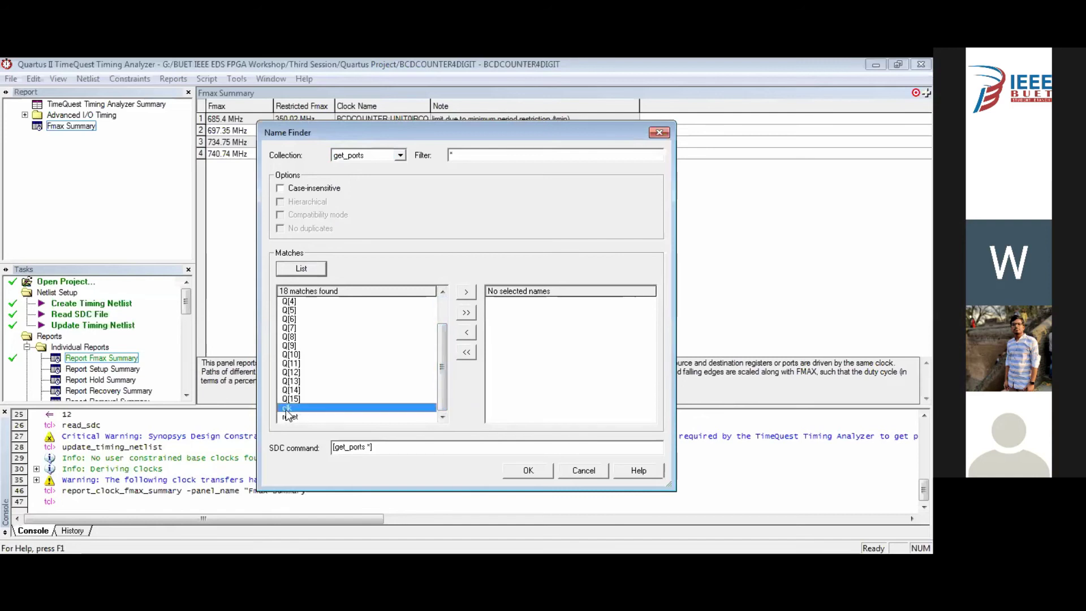
pyautogui.click(466, 294)
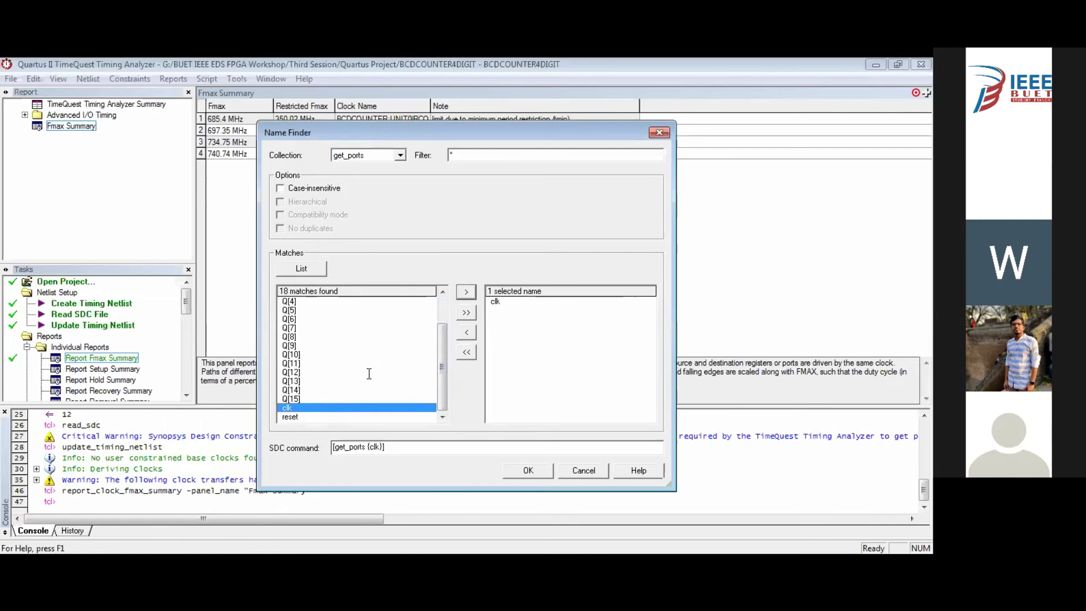
pyautogui.press('Return')
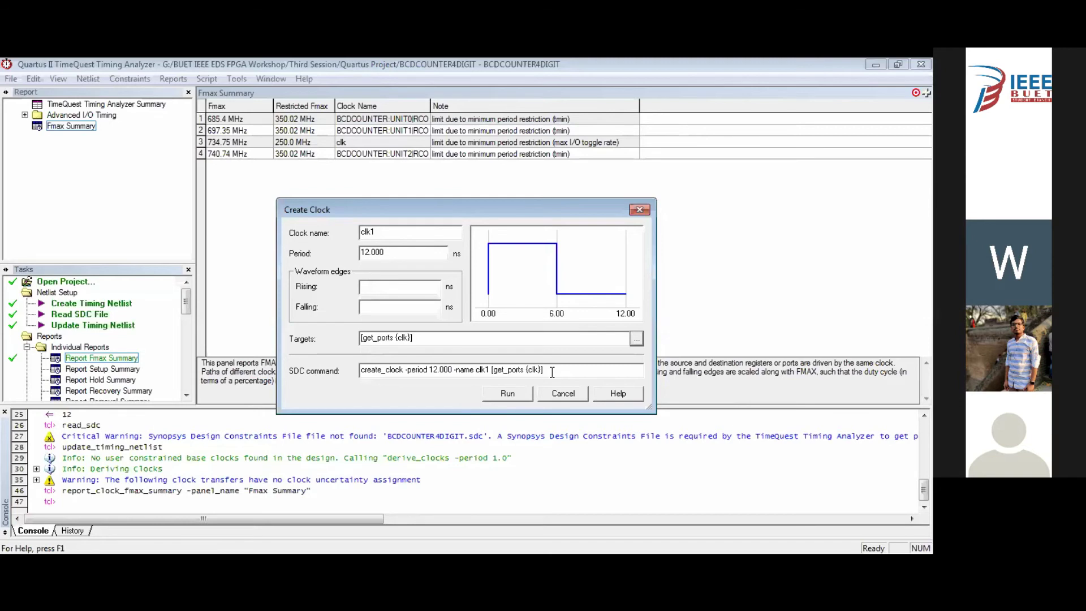
pyautogui.click(507, 394)
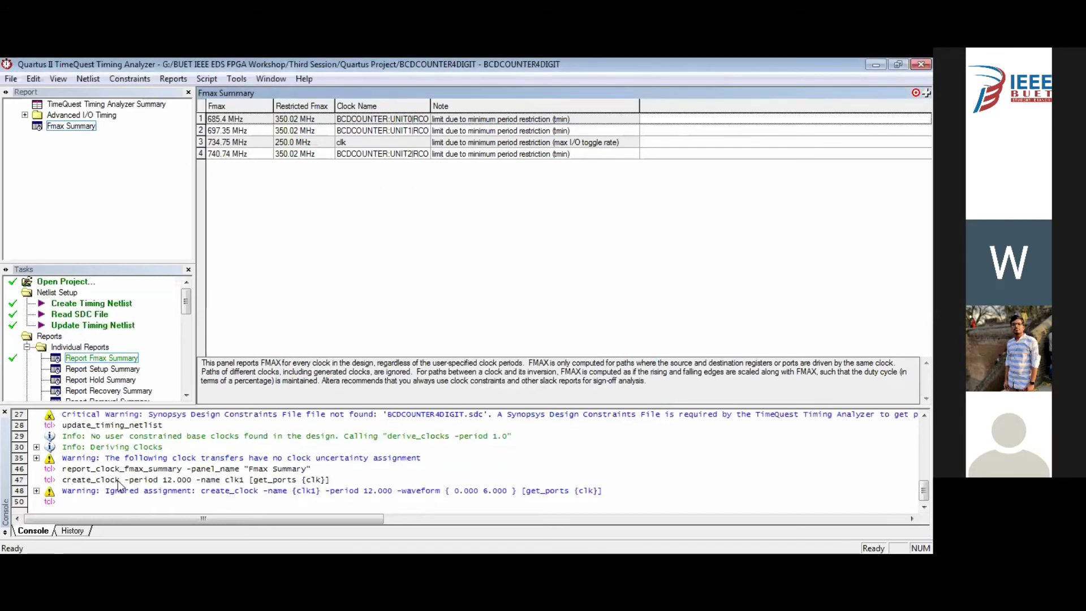
pyautogui.click(72, 530)
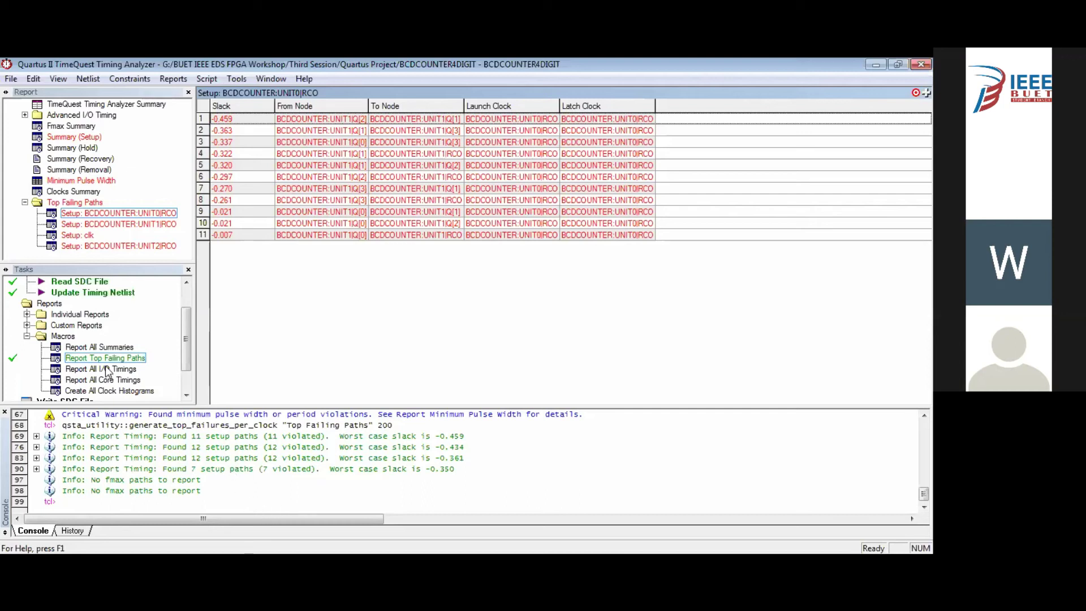
# Step: Run the Report All I/O Timings, Report All Core Timings and Create All Clock Histograms macros
pyautogui.click(105, 369)
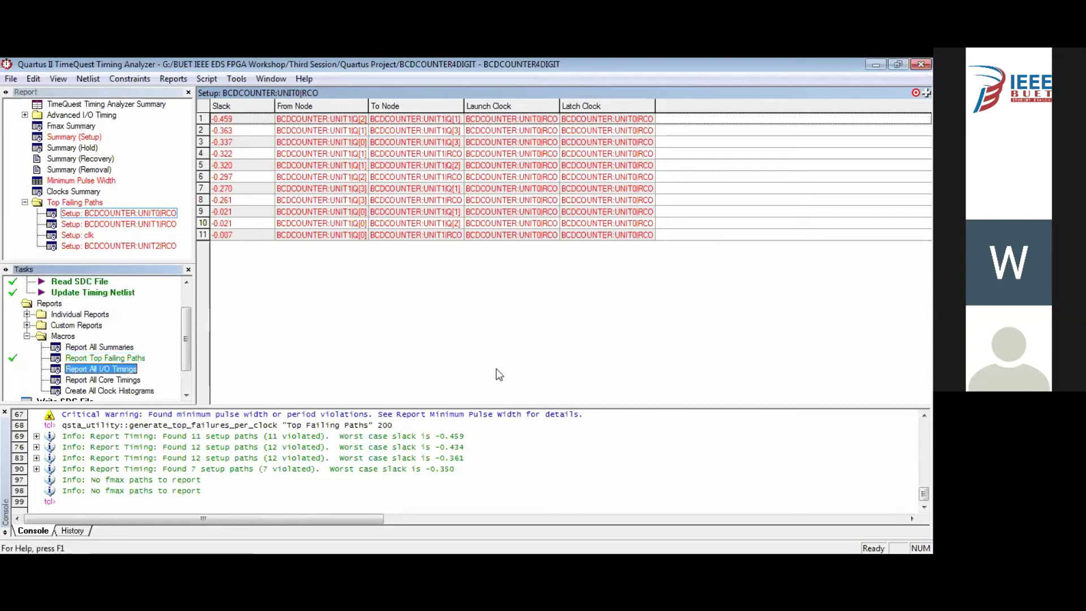
pyautogui.doubleClick(135, 369)
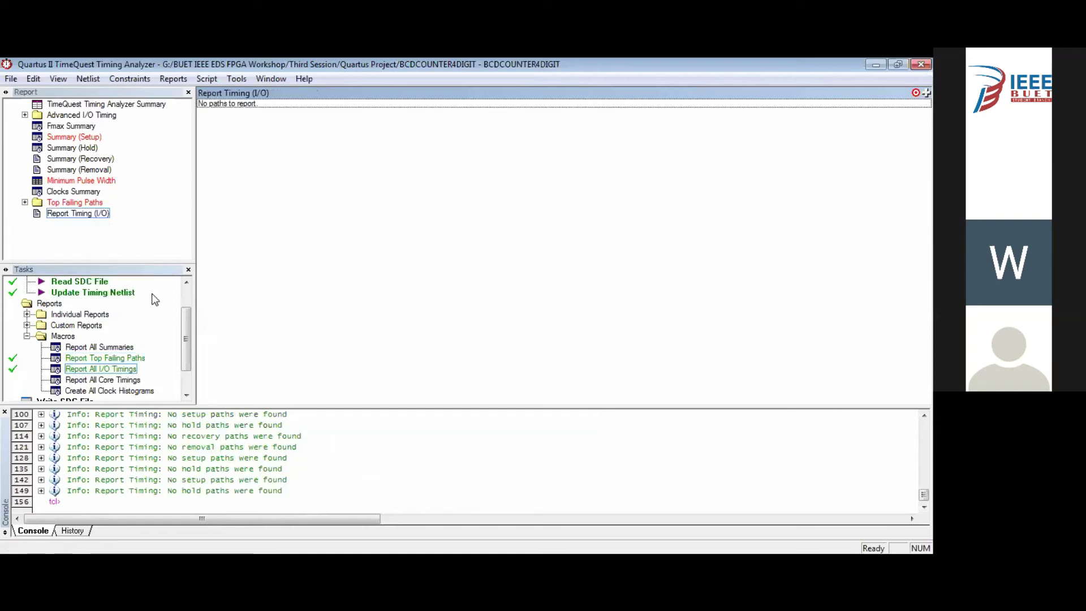
pyautogui.click(106, 378)
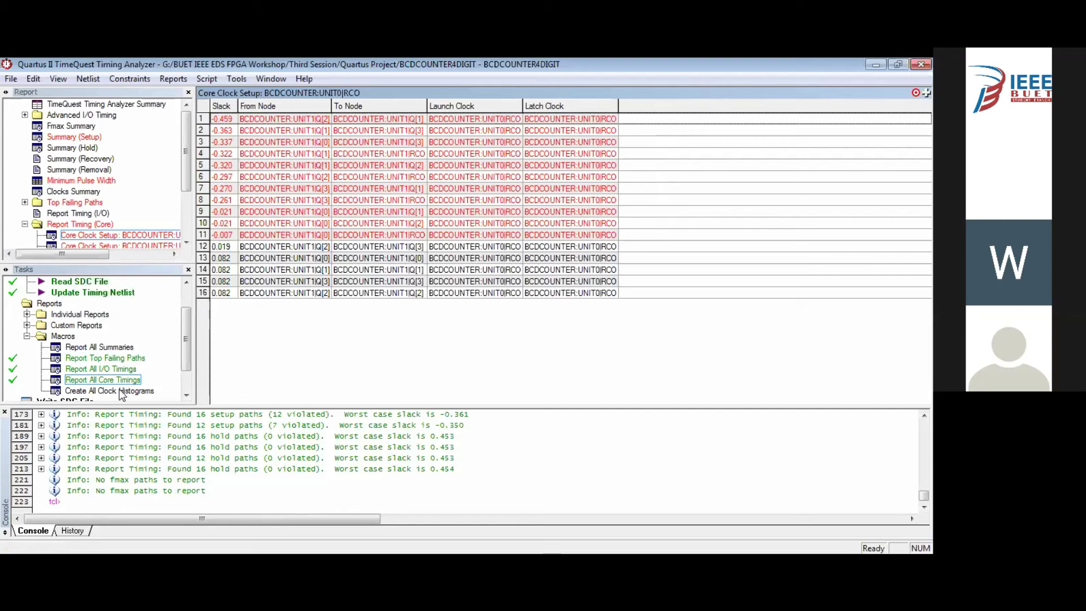
pyautogui.doubleClick(120, 390)
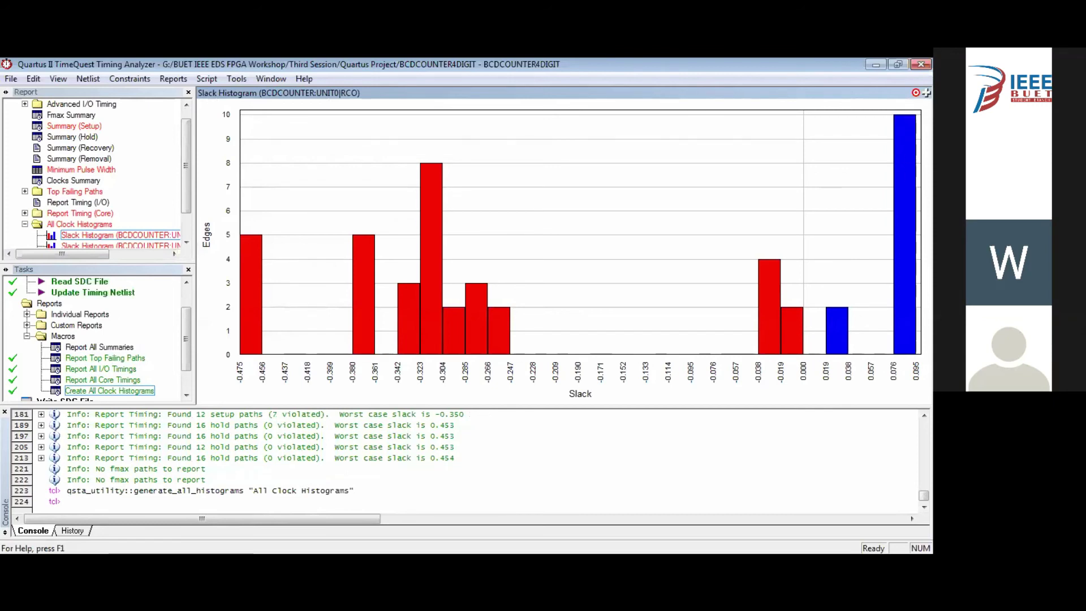
pyautogui.moveTo(903, 322)
pyautogui.press('Up')
pyautogui.press('Up')
pyautogui.press('Up')
pyautogui.press('Up')
pyautogui.press('Return')
pyautogui.hotkey('shift', 'F10')
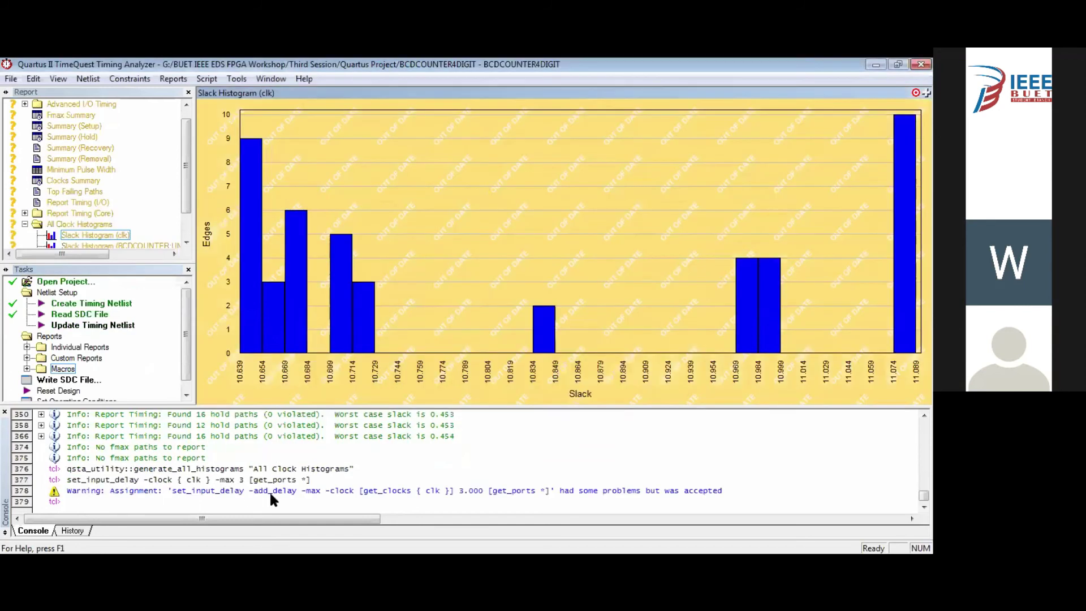
# Step: Set up an input delay constraint for clock clk with the Maximum option and a 3 ns delay value
pyautogui.click(88, 78)
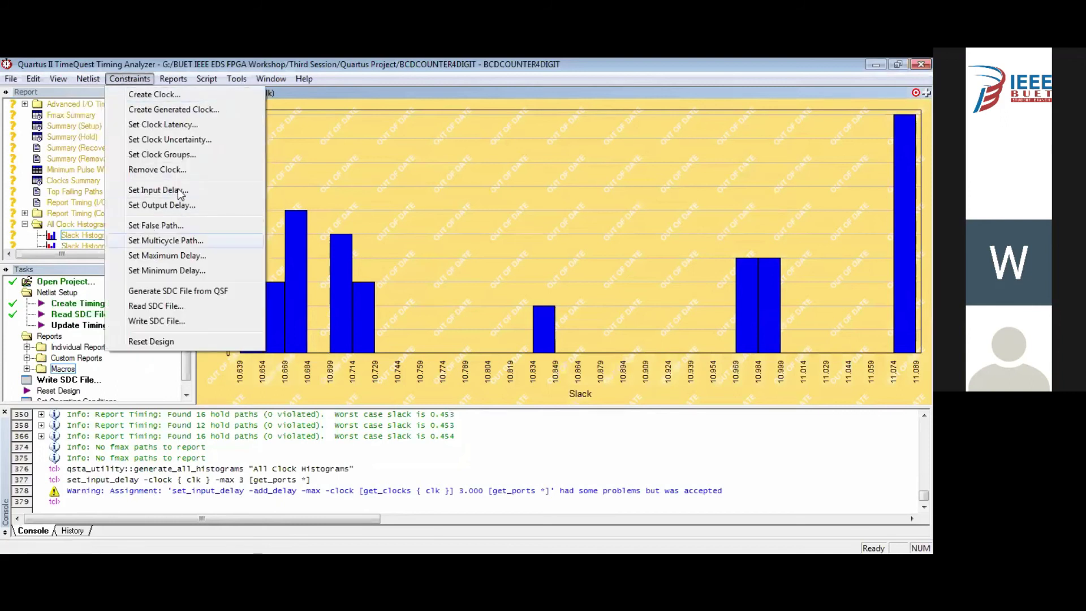
pyautogui.click(179, 190)
pyautogui.click(455, 214)
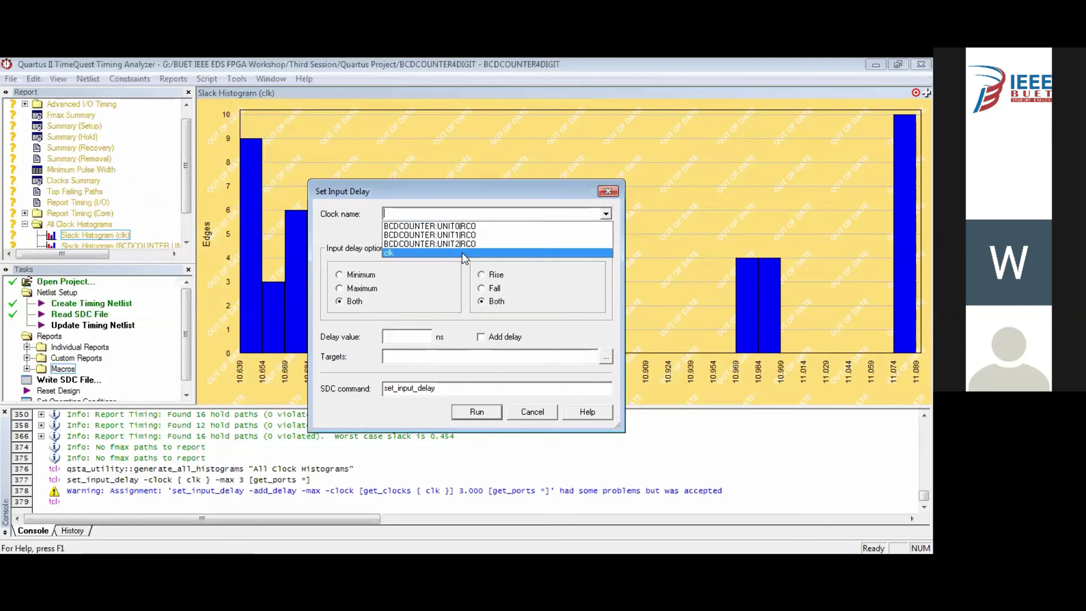
pyautogui.click(458, 254)
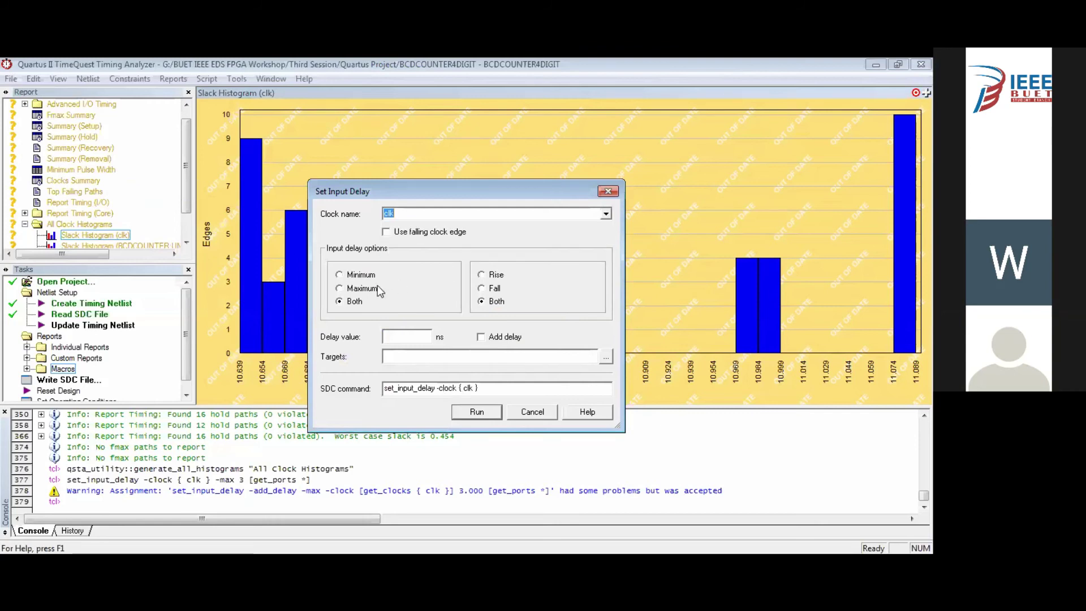
pyautogui.click(364, 289)
pyautogui.click(406, 336)
pyautogui.write('3')
# Step: Choose the reset port as the input delay's target from the get_ports collection and run the constraint
pyautogui.click(606, 356)
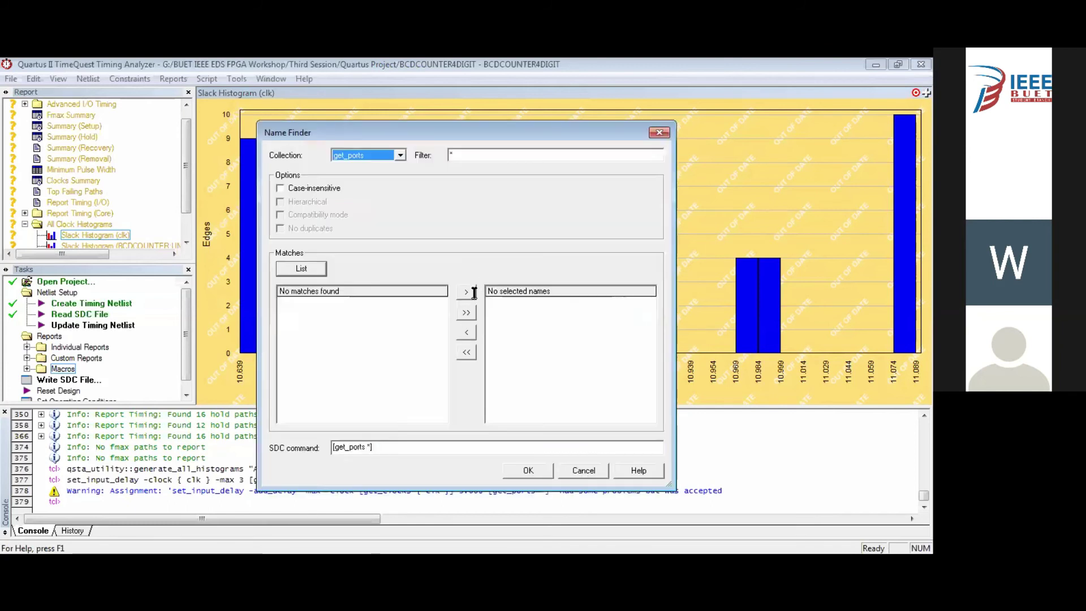
pyautogui.press('Return')
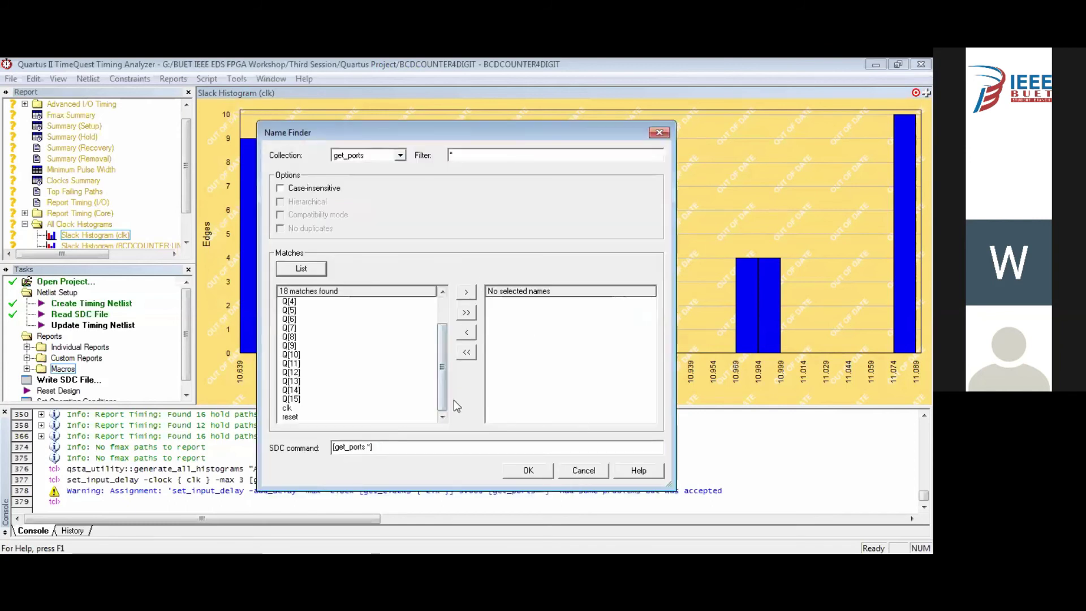
pyautogui.doubleClick(290, 416)
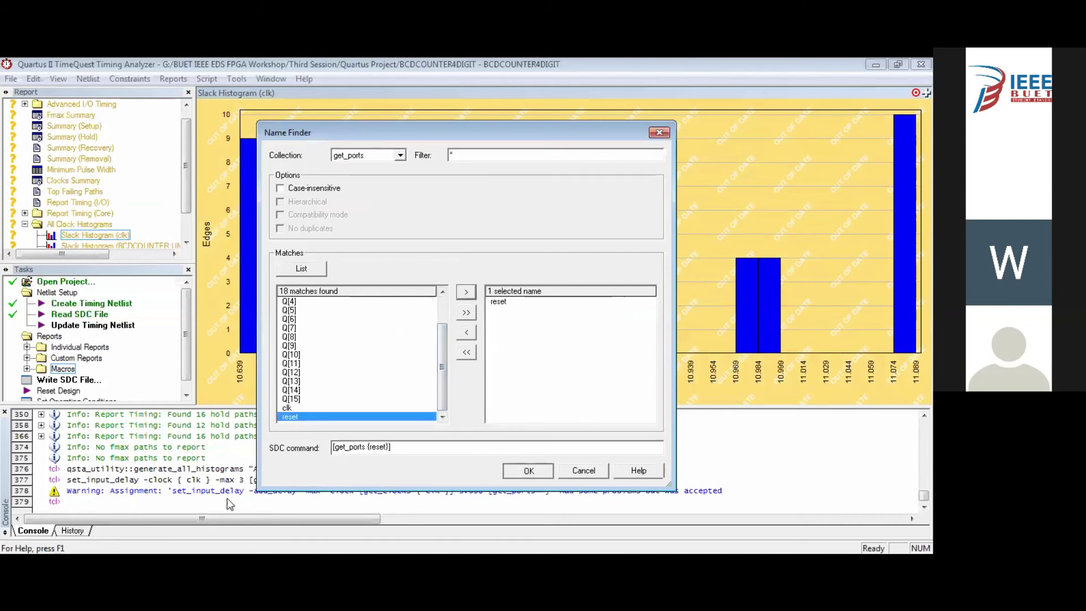
pyautogui.click(528, 470)
pyautogui.press('Return')
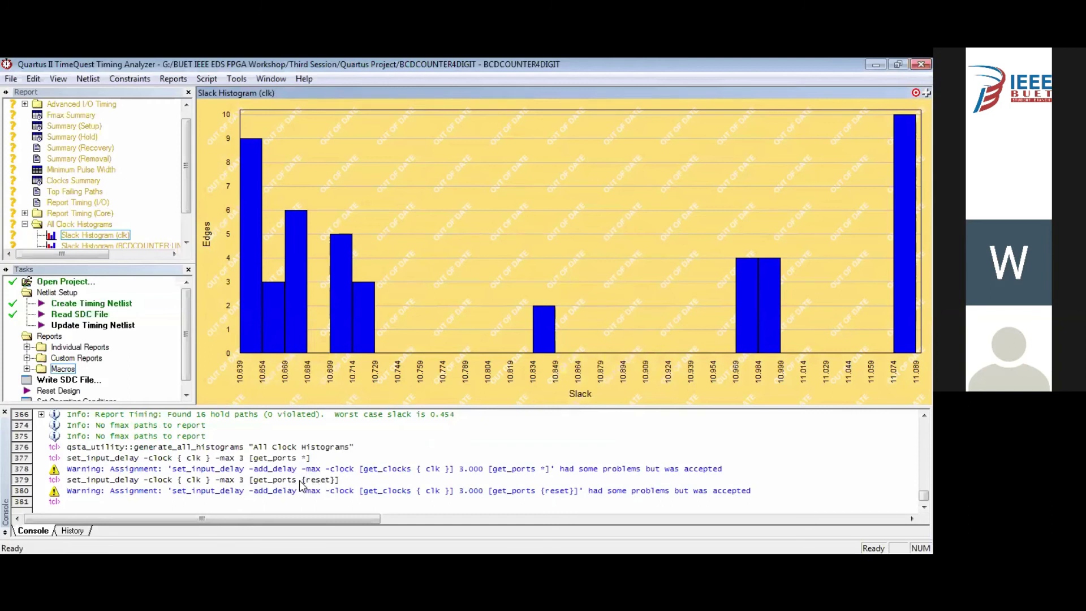
# Step: Recall the last input delay command in the console, change it to -min 2 for the reset port, and execute it
pyautogui.click(108, 501)
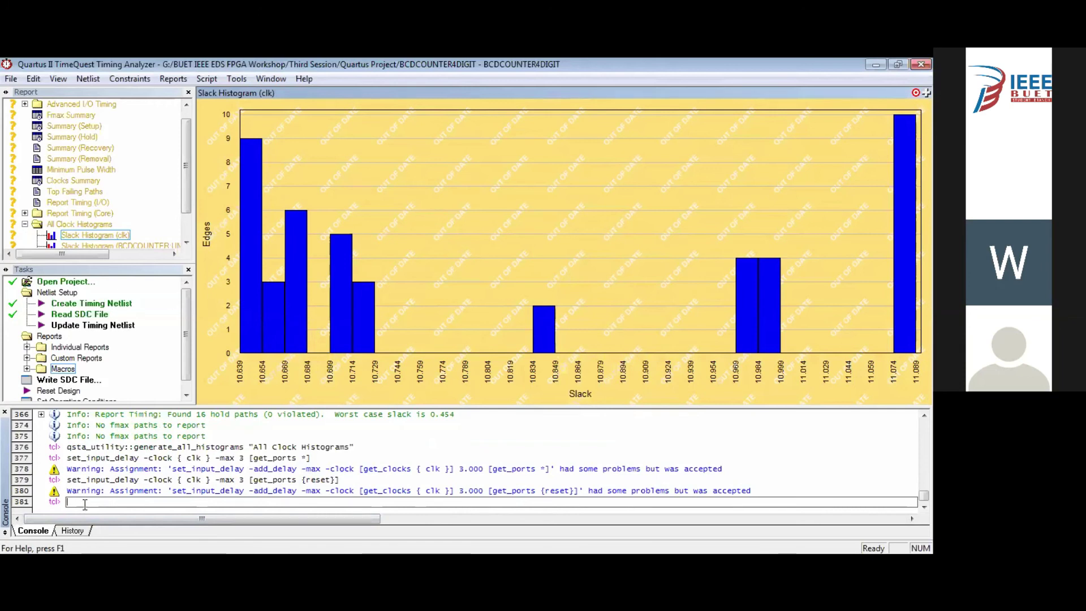
pyautogui.press('Up')
pyautogui.click(240, 502)
pyautogui.press('BackSpace')
pyautogui.press('BackSpace')
pyautogui.write('in')
pyautogui.click(247, 502)
pyautogui.press('BackSpace')
pyautogui.write('2 [get_ports {reset')
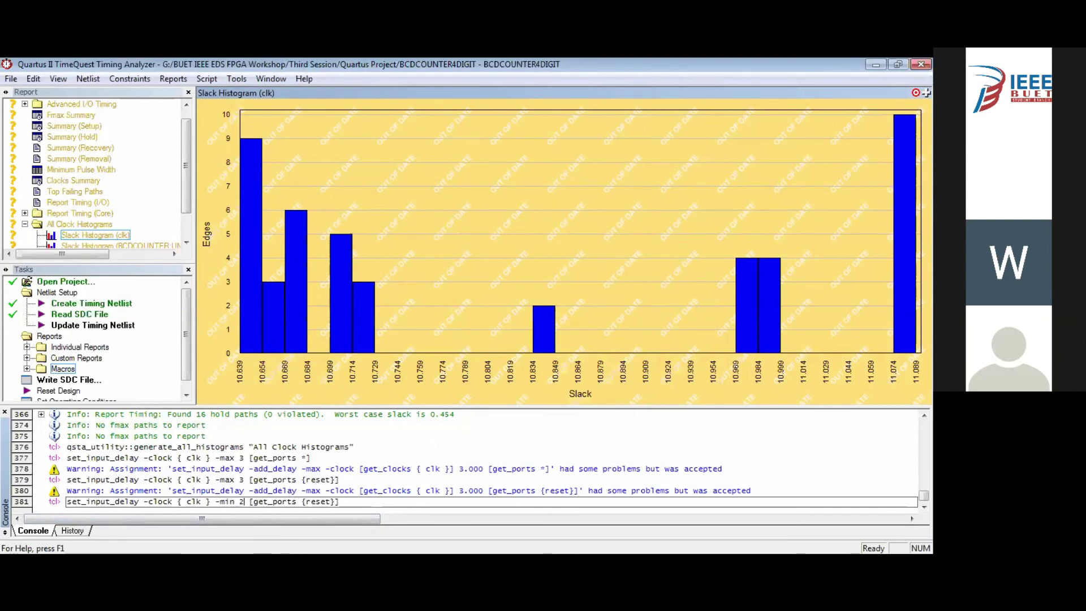
pyautogui.click(430, 503)
pyautogui.press('Return')
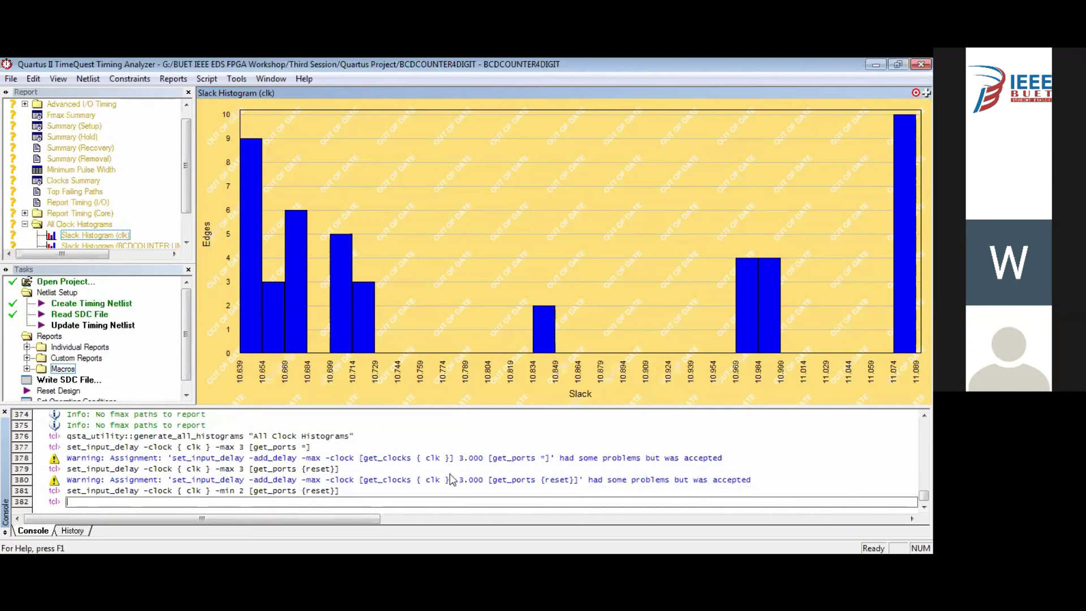
# Step: Set up an output delay constraint for clock clk with the Maximum option and a 2 ns delay value
pyautogui.click(129, 78)
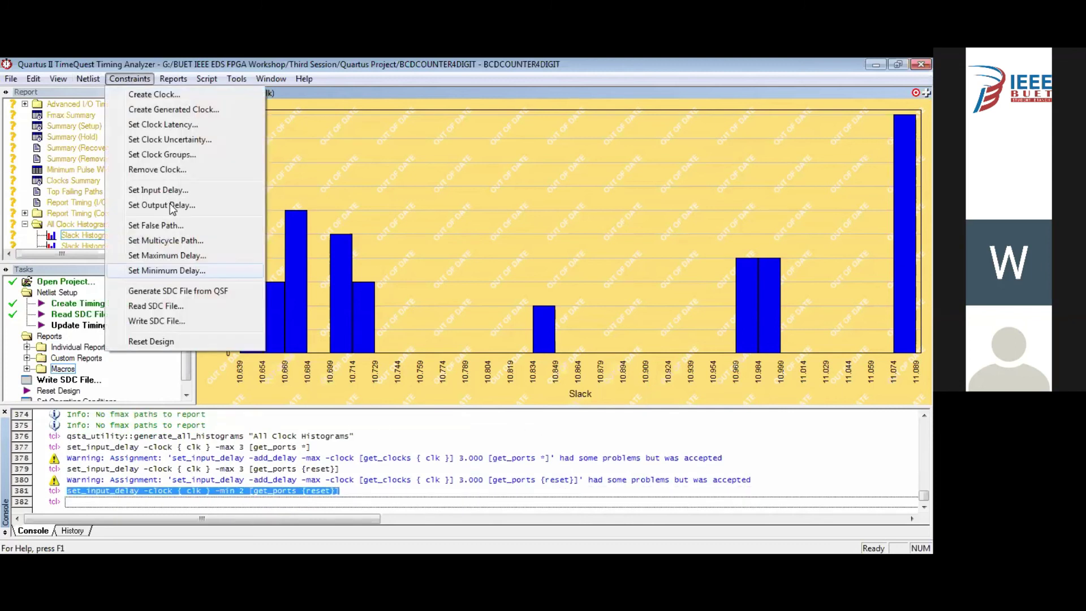
pyautogui.press('Down')
pyautogui.press('Return')
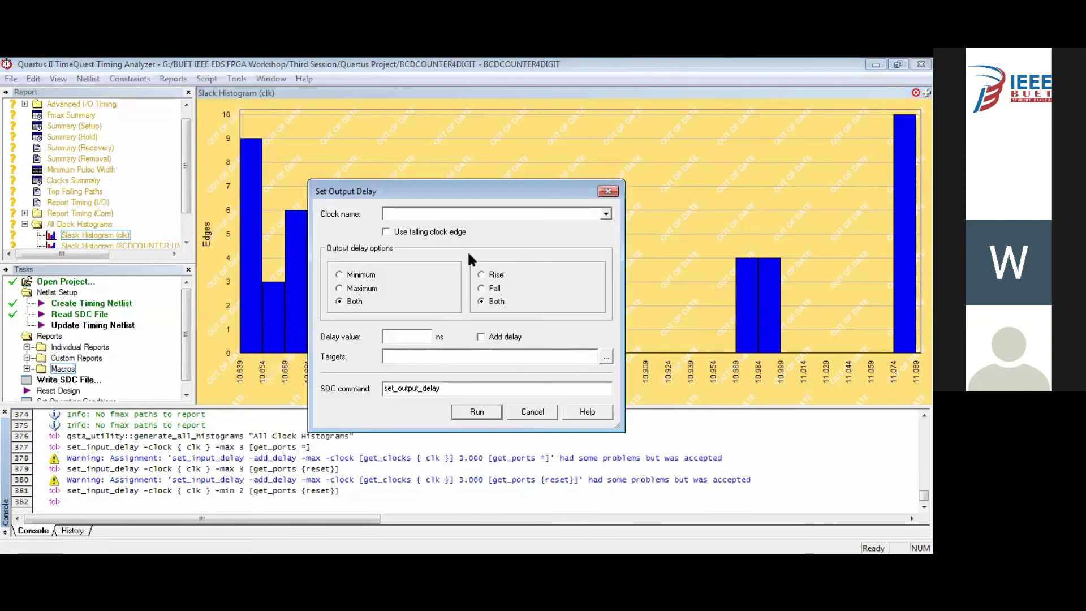
pyautogui.click(390, 338)
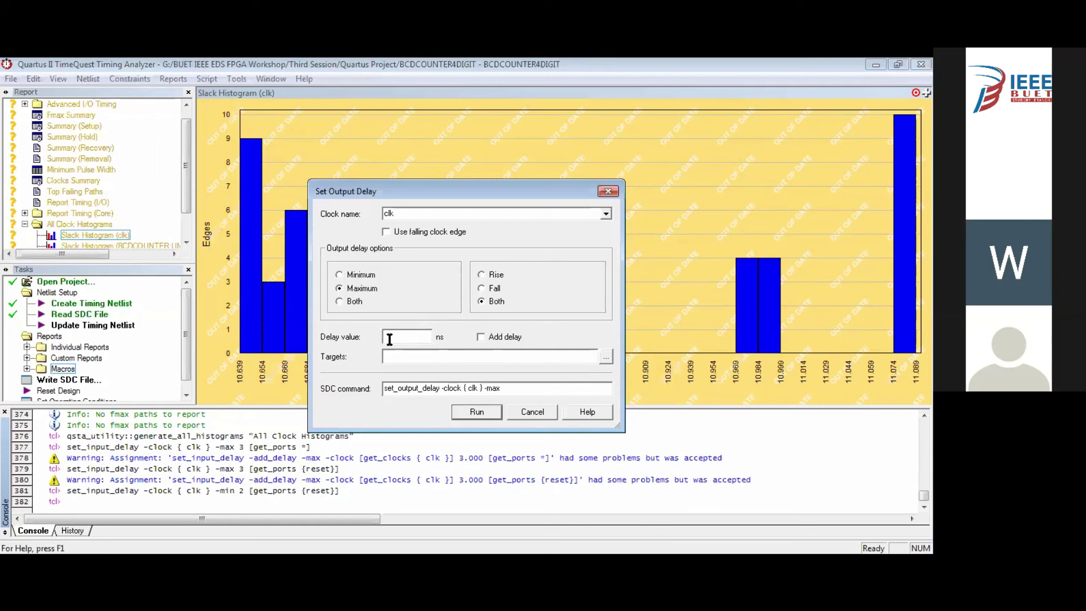
pyautogui.write('2')
# Step: Choose ports Q[0] through Q[15] from the get_ports collection as the output delay's targets and run the constraint
pyautogui.click(605, 356)
pyautogui.click(315, 269)
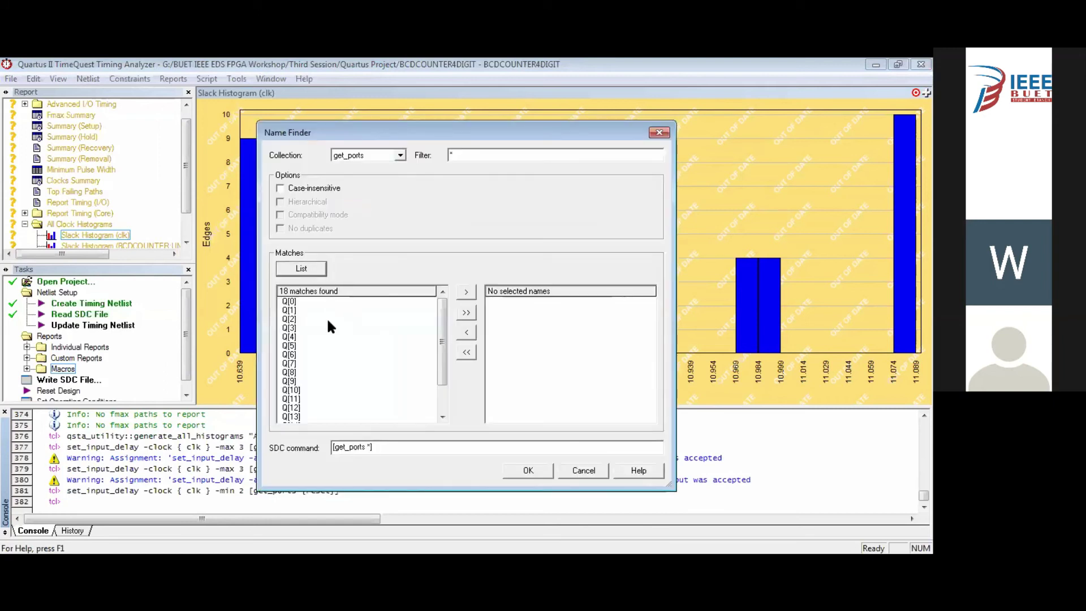
pyautogui.moveTo(296, 302); pyautogui.dragTo(375, 400)
pyautogui.keyDown('ctrl'); pyautogui.click(299, 372); pyautogui.keyUp('ctrl')
pyautogui.scroll(-1, 317, 409)
pyautogui.scroll(-1, 395, 405)
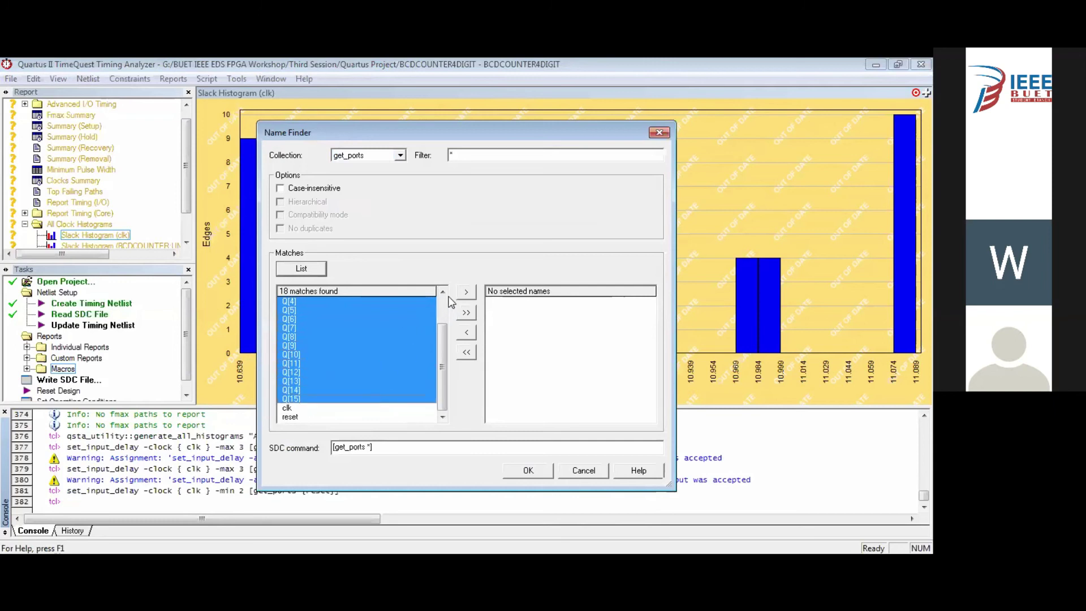
pyautogui.click(466, 292)
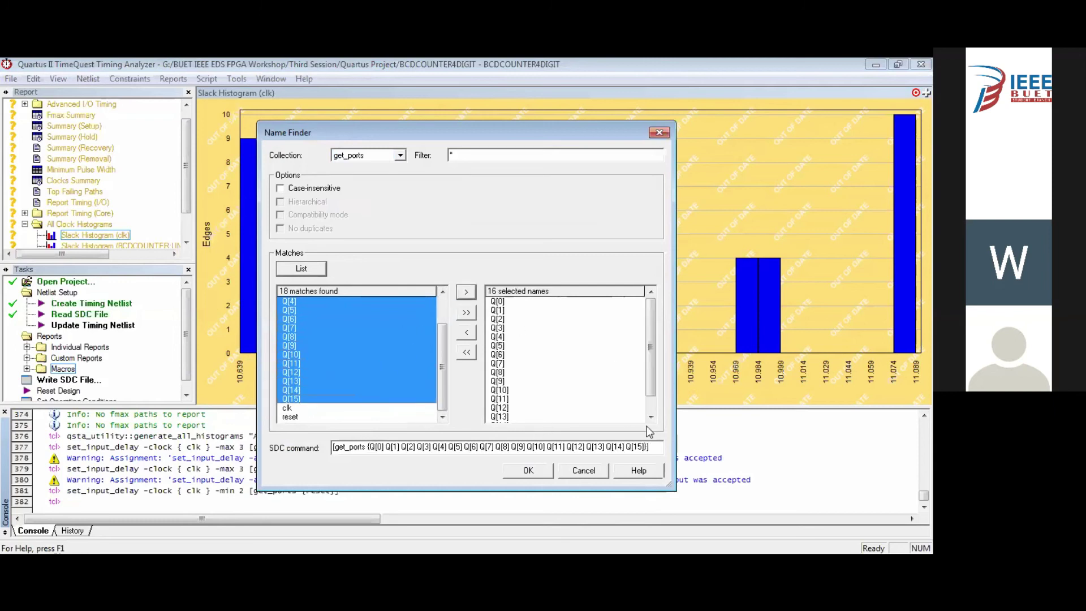
pyautogui.click(529, 471)
pyautogui.click(477, 412)
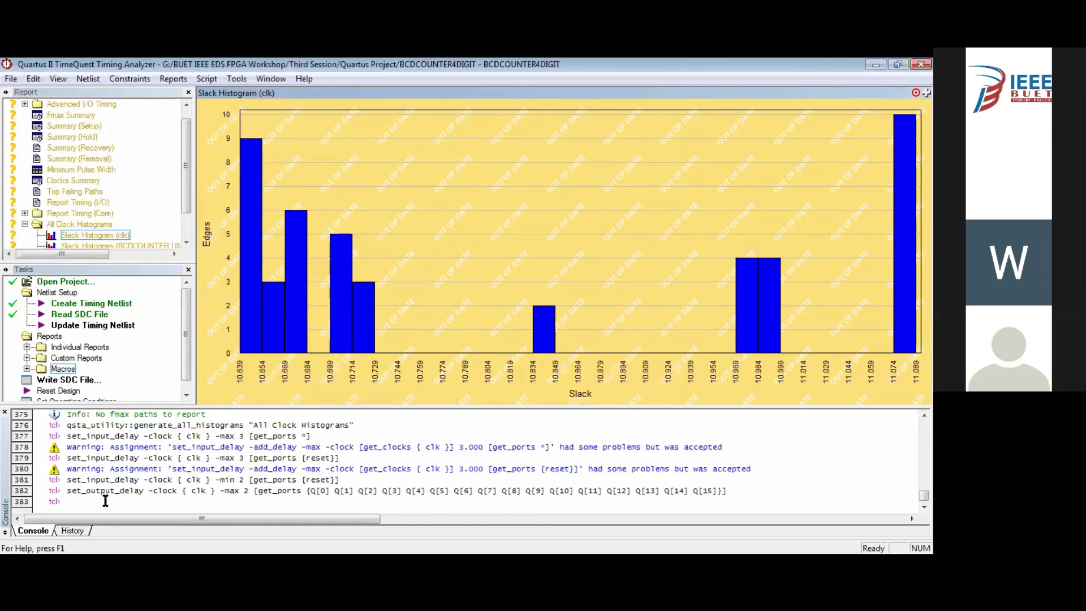
# Step: Recall the output delay command in the console, change it to -min 1 for ports Q[0] through Q[15], and execute it
pyautogui.click(198, 484)
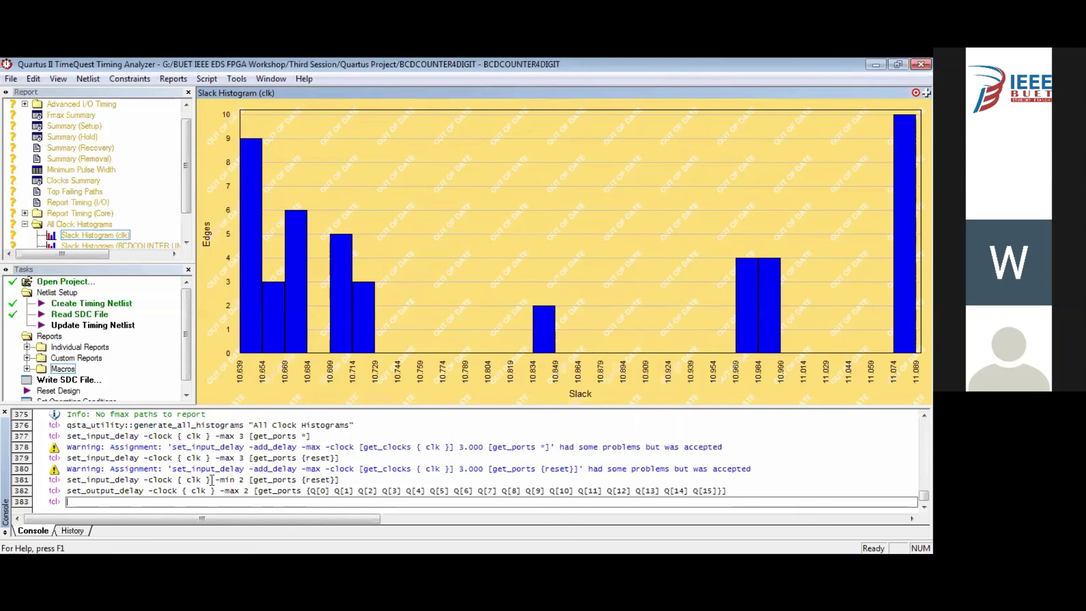
pyautogui.write('set_output_delay -clock { clk } -min 1 [get_ports {Q[0] Q[1] Q[2] Q[3] Q[4] Q[5] Q[6] Q[7] Q[8] Q[9] Q[10] Q[11] Q[12] Q[13] Q[14] Q[15]}]')
pyautogui.press('Return')
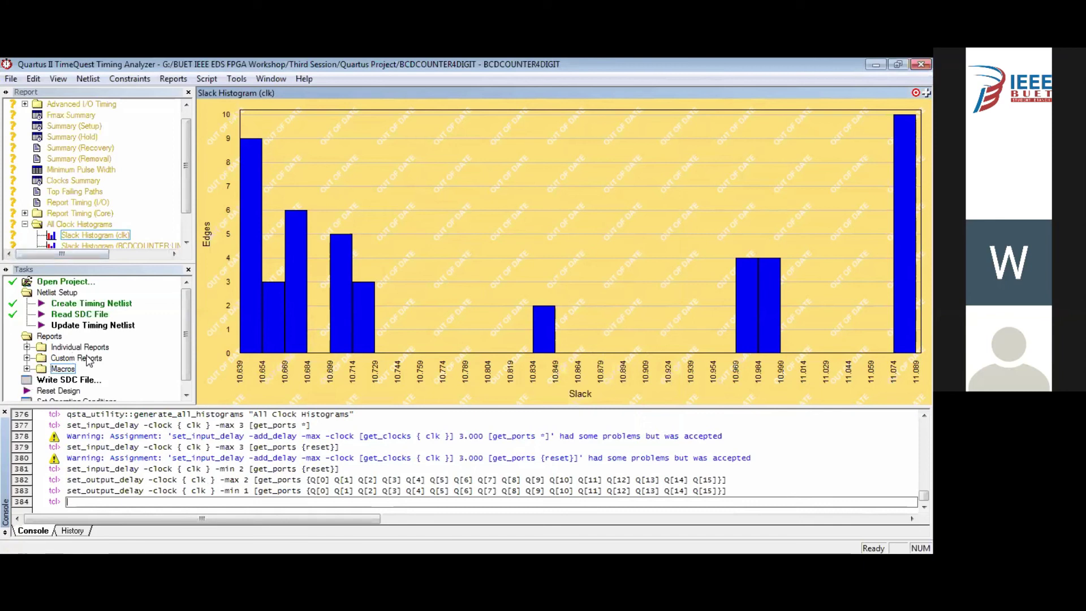
# Step: Run the Report All Summaries, Top Failing Paths, All I/O Timings, All Core Timings and Create All Clock Histograms macros with the new delay constraints
pyautogui.scroll(-1, 109, 355)
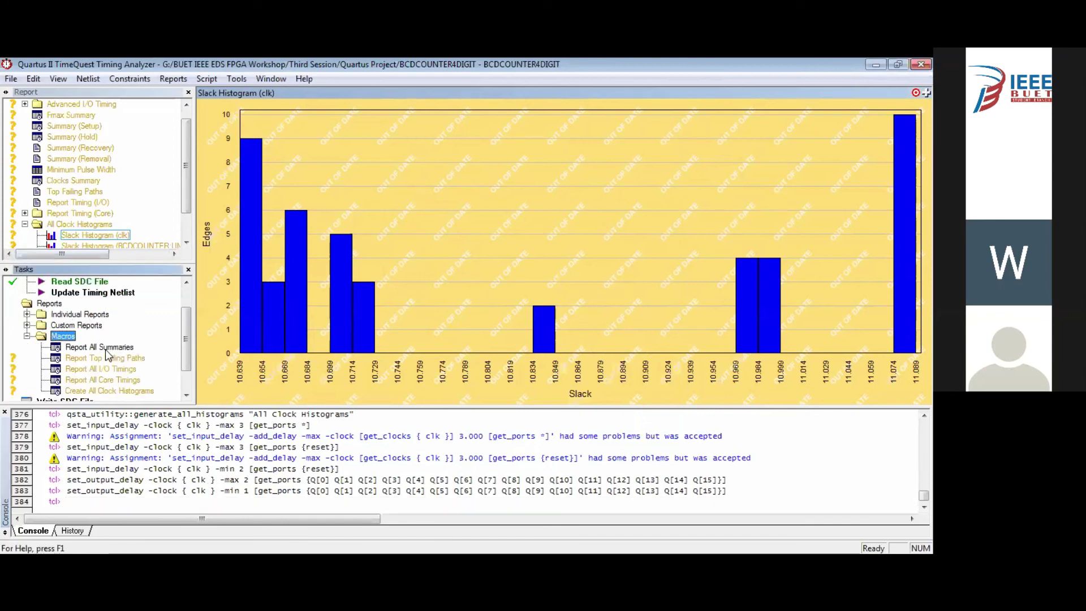
pyautogui.doubleClick(101, 347)
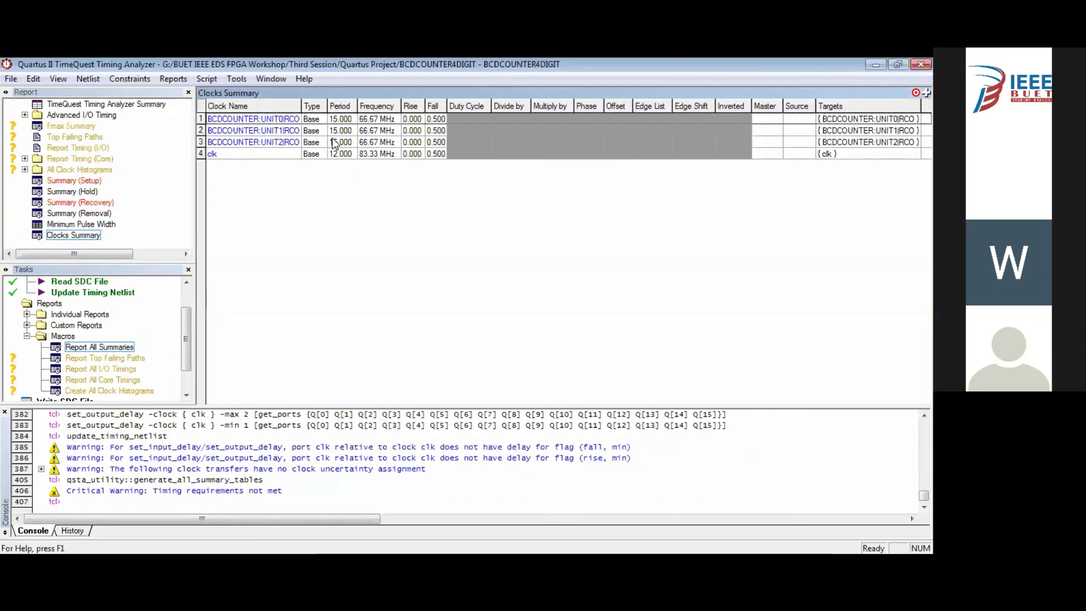
pyautogui.click(111, 358)
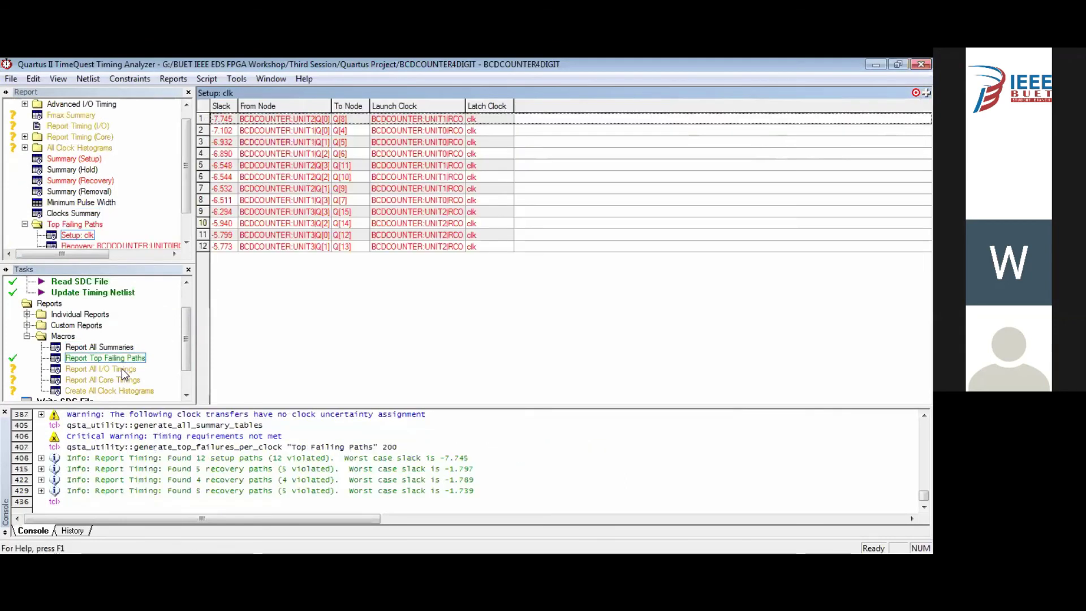
pyautogui.click(123, 370)
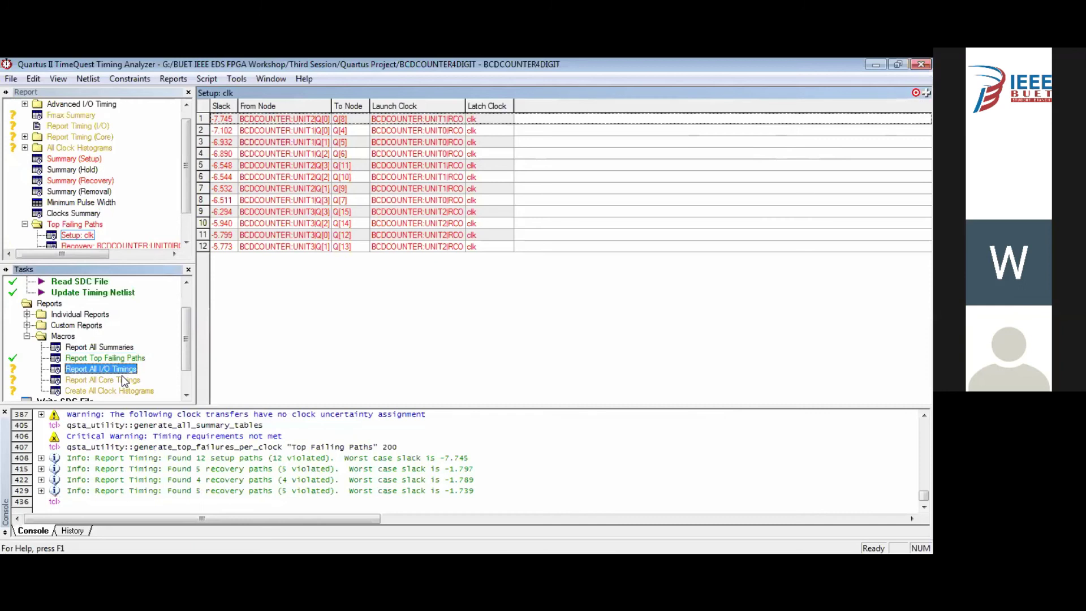
pyautogui.doubleClick(121, 380)
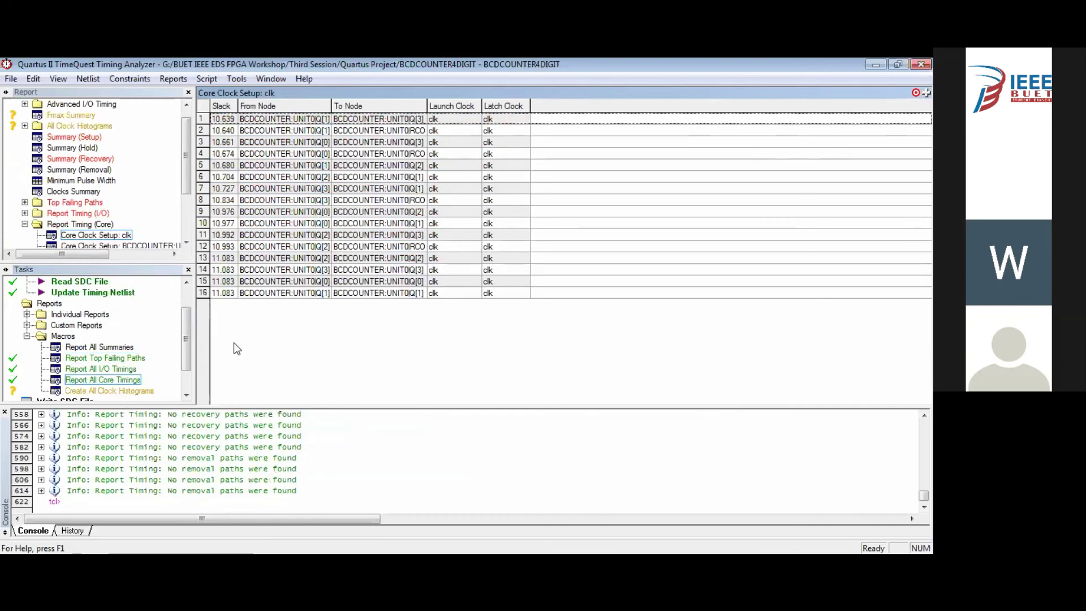
pyautogui.doubleClick(108, 391)
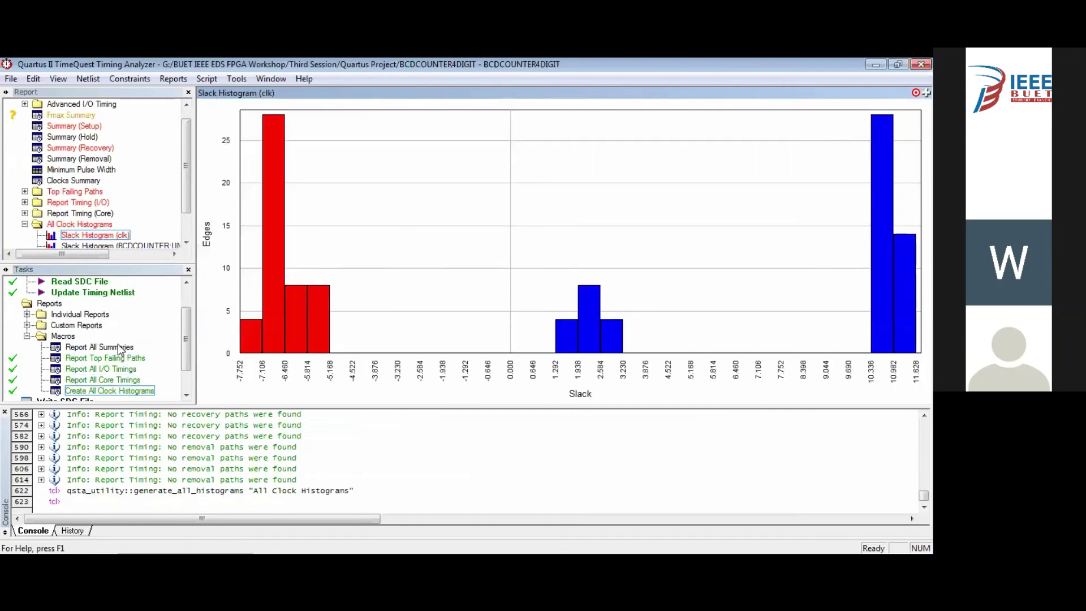
# Step: Rerun Report All Summaries and edit the clk clock constraint in the Clocks Summary to a 15 ns period
pyautogui.click(114, 347)
pyautogui.doubleClick(115, 347)
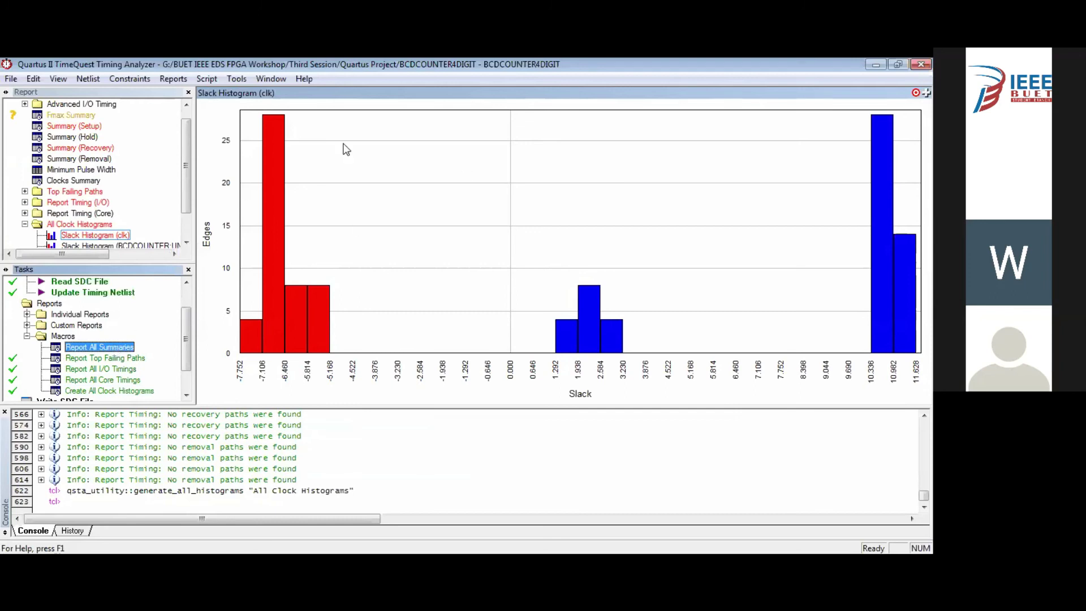
pyautogui.rightClick(239, 154)
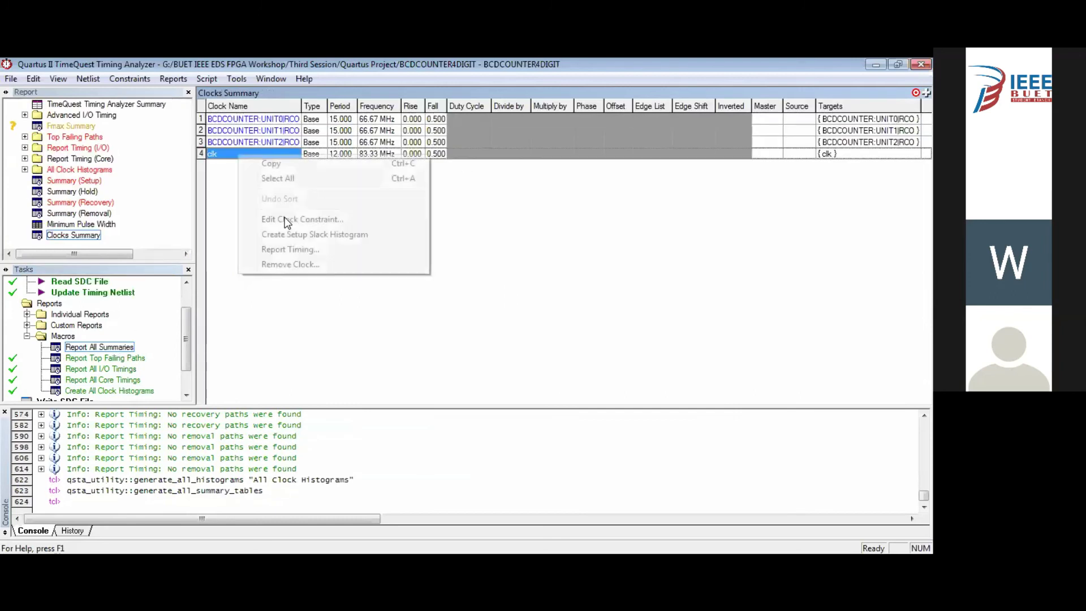
pyautogui.click(286, 220)
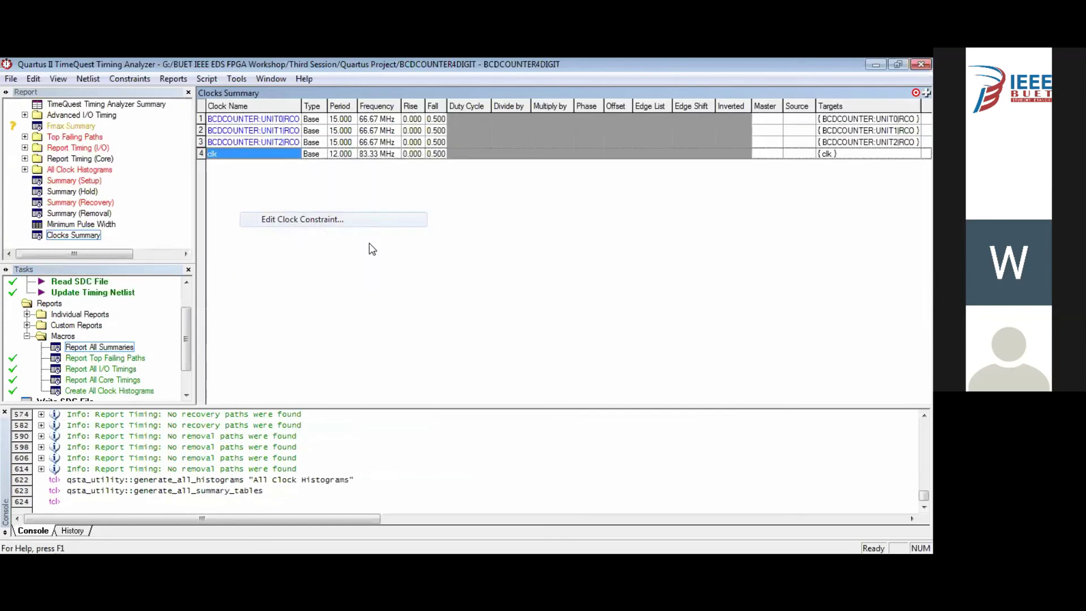
pyautogui.click(369, 251)
pyautogui.press('BackSpace')
pyautogui.write('5')
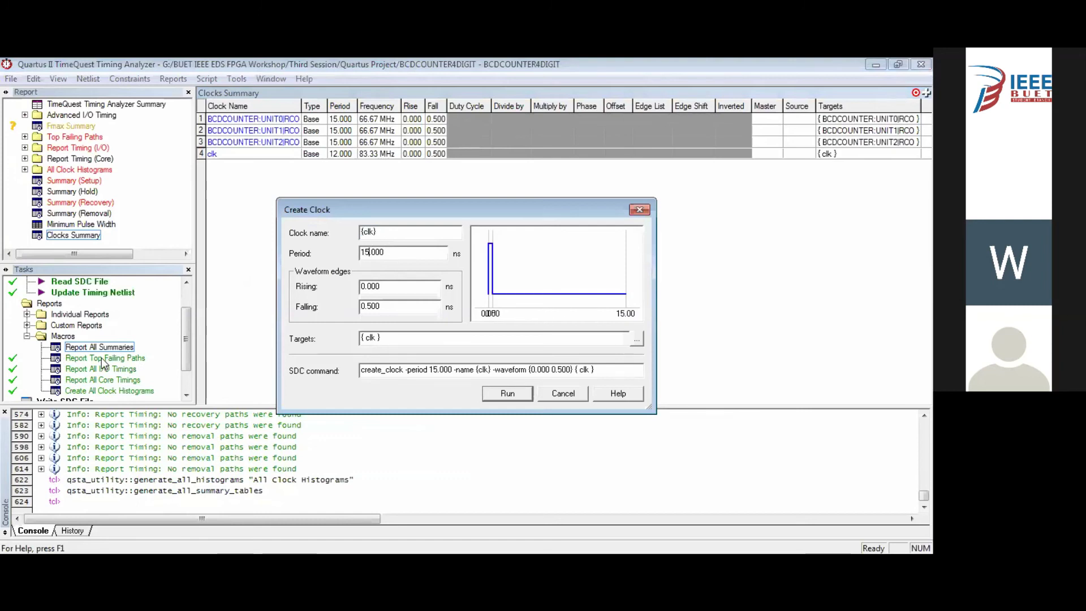
pyautogui.press('Return')
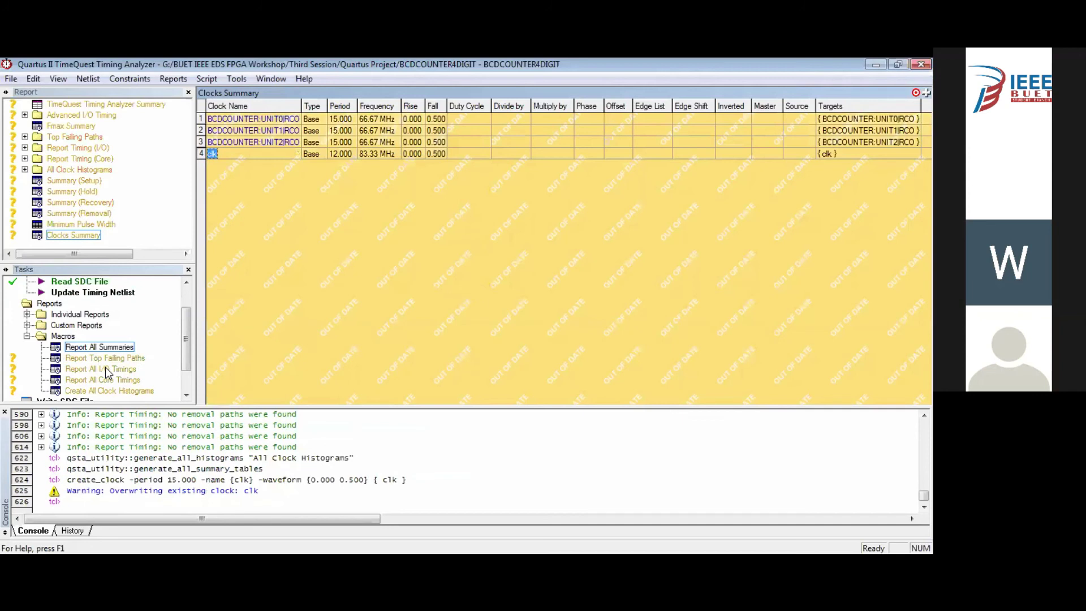
# Step: Regenerate the top failing paths, I/O timing and core timing reports and all clock histograms for the edited clock
pyautogui.doubleClick(105, 370)
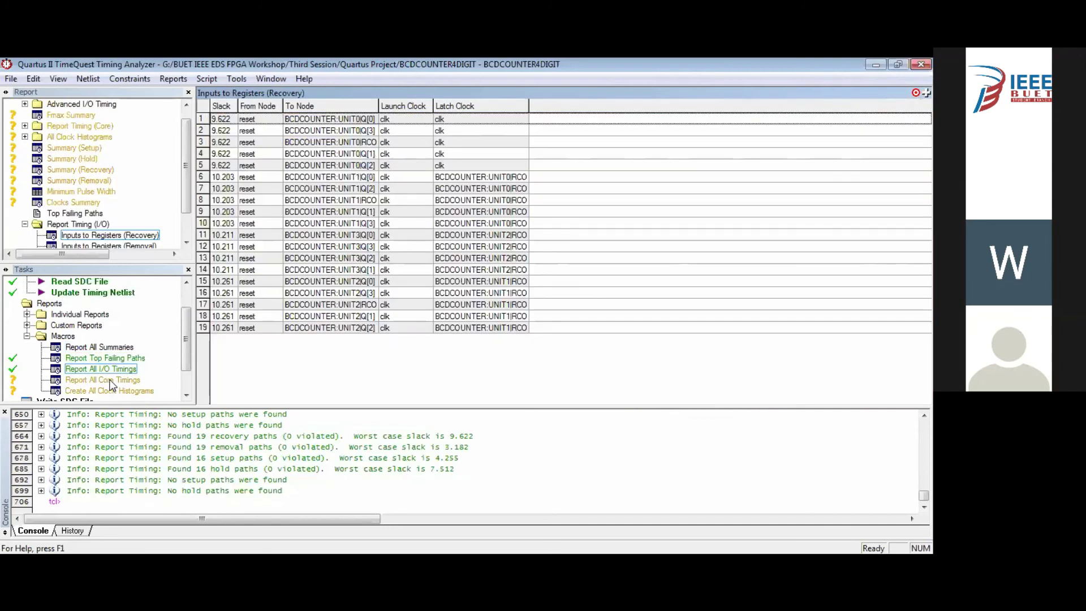
pyautogui.click(110, 380)
pyautogui.doubleClick(114, 390)
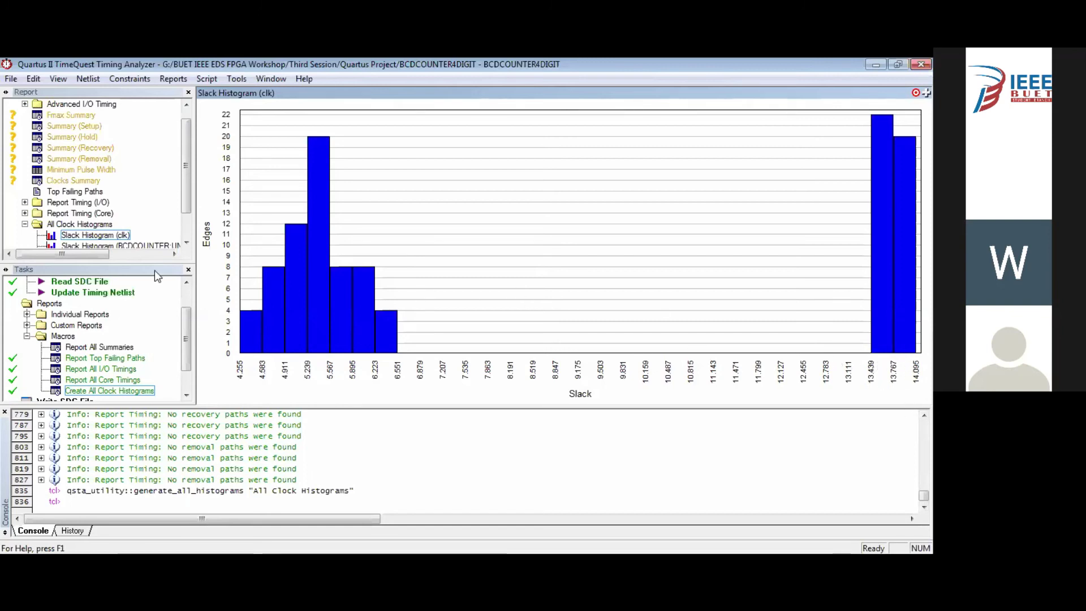
# Step: Generate the Fmax Summary and Setup Summary from the individual reports
pyautogui.click(27, 336)
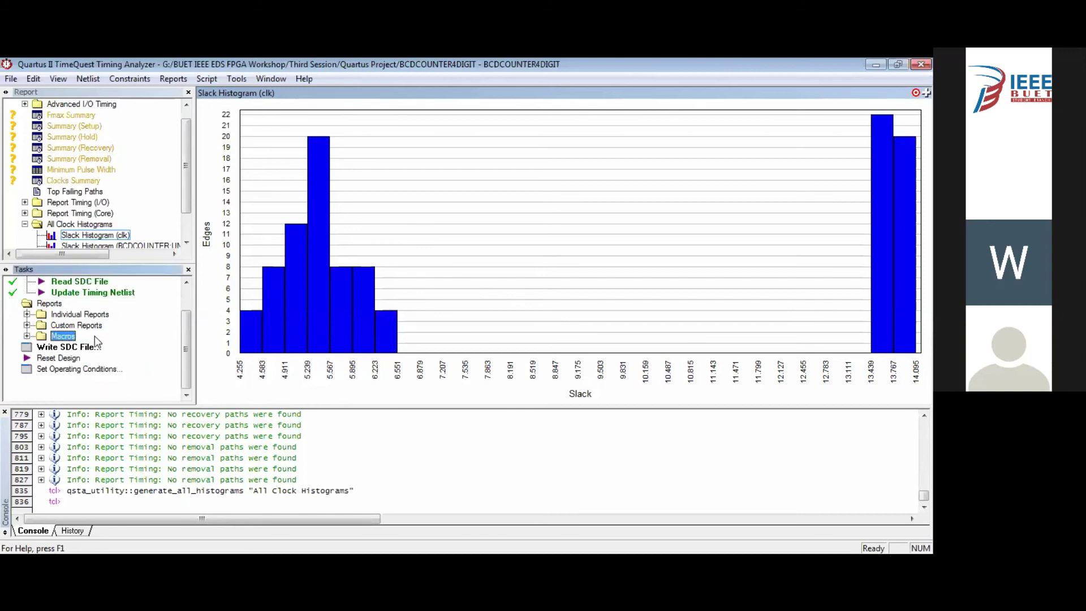
pyautogui.scroll(1, 91, 339)
pyautogui.click(26, 349)
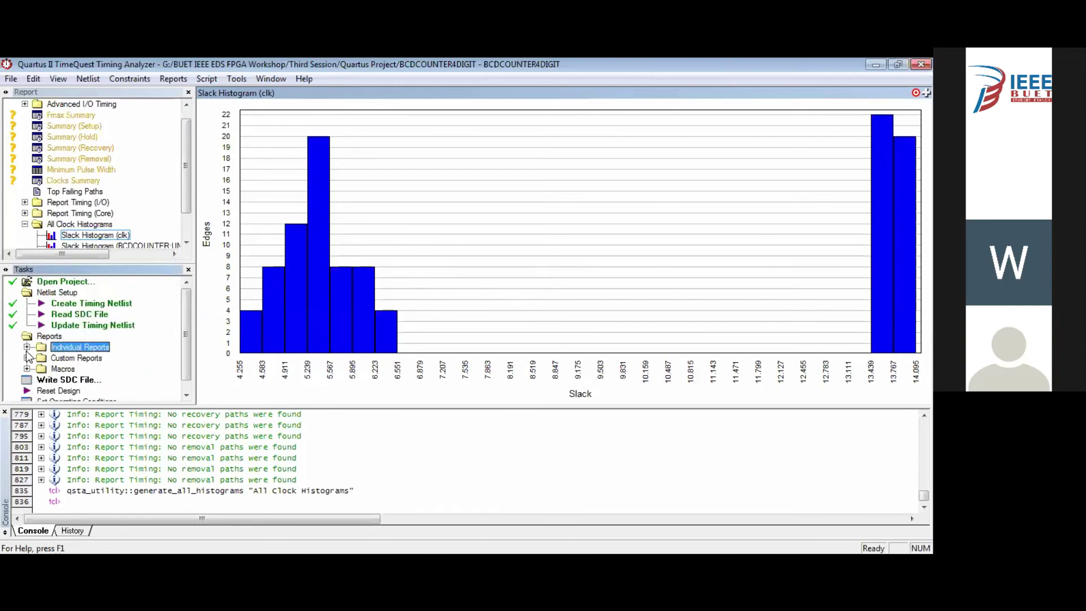
pyautogui.click(26, 346)
pyautogui.scroll(-2, 62, 328)
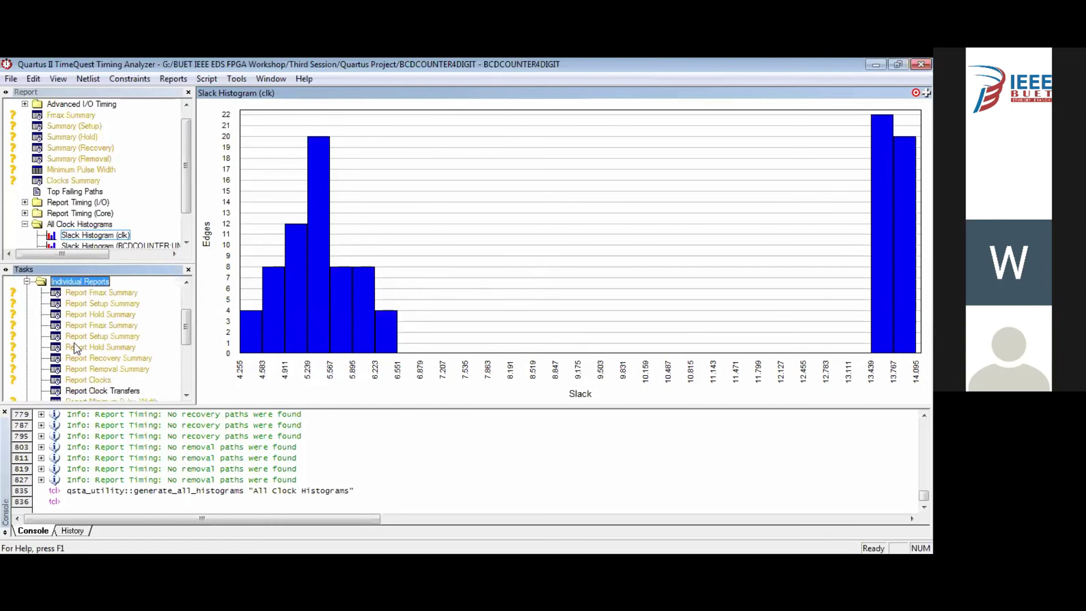
pyautogui.click(104, 292)
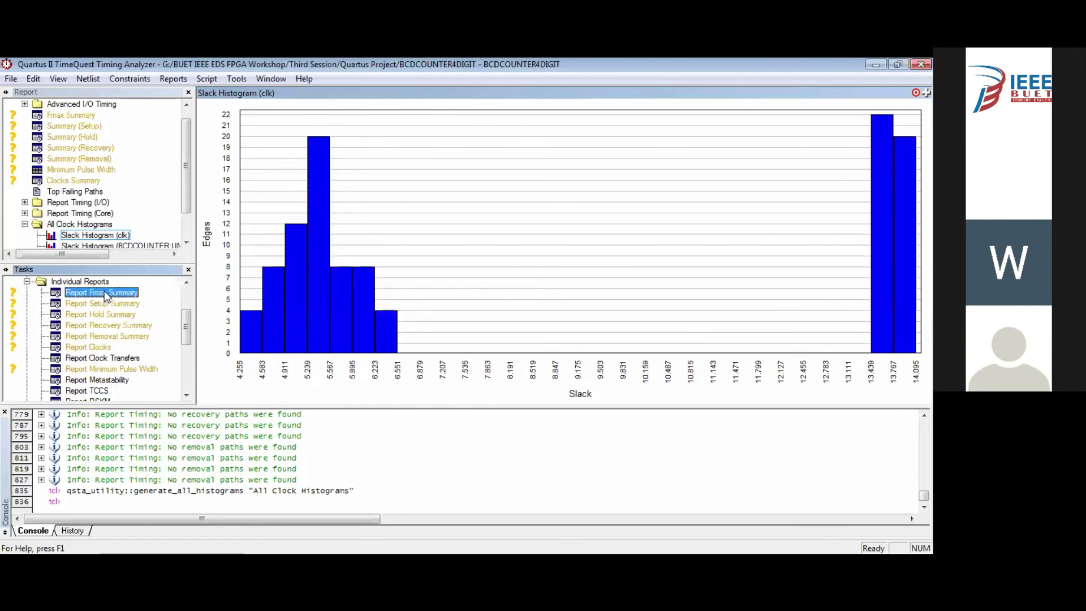
pyautogui.doubleClick(104, 292)
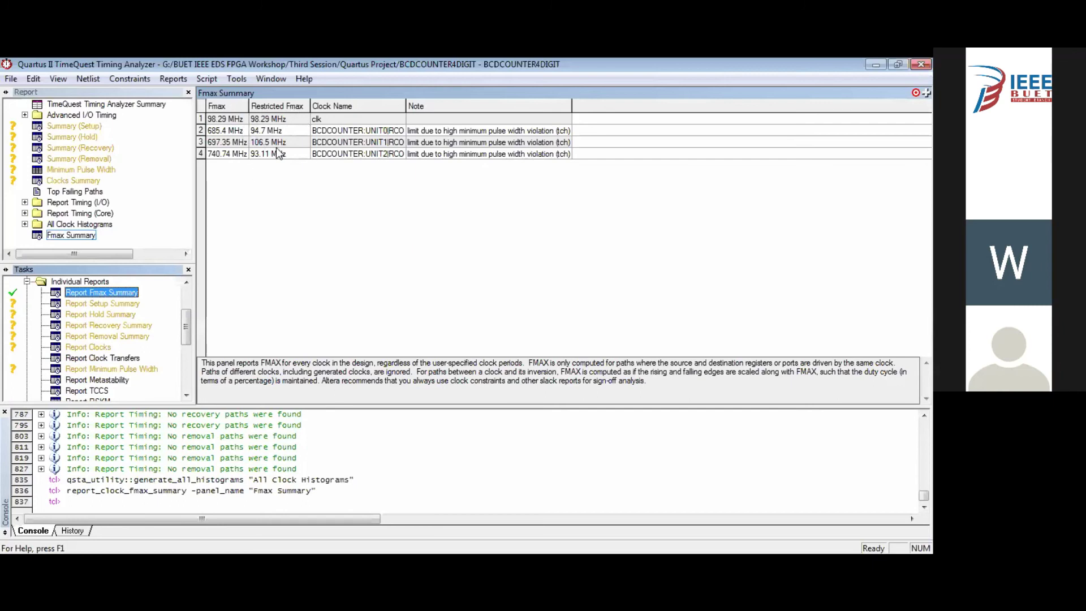
pyautogui.doubleClick(110, 303)
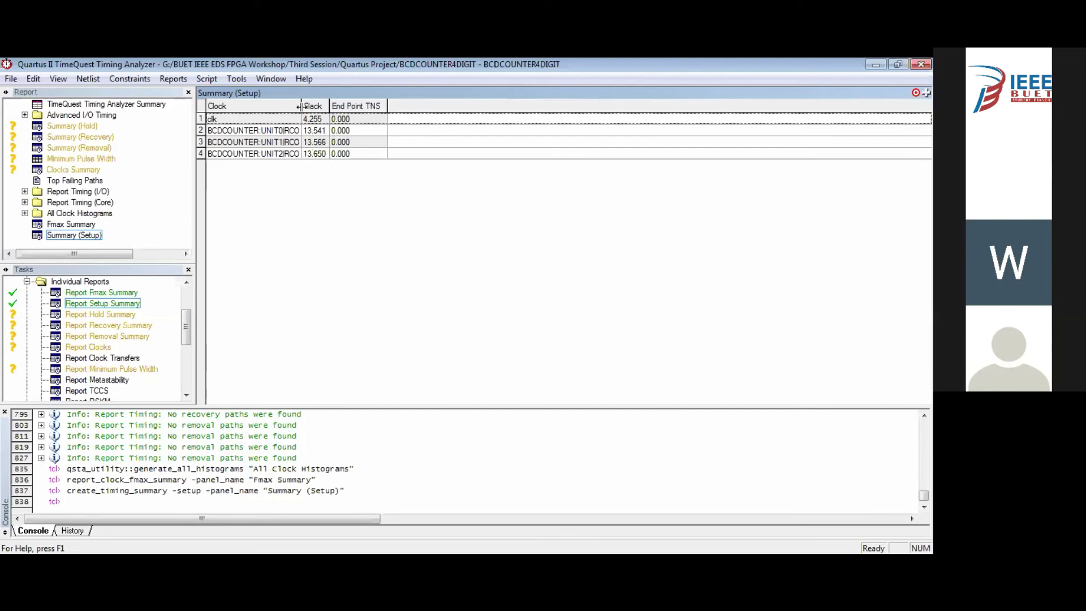
# Step: Generate the Hold Summary, widen its Slack column slightly, and generate the Recovery Summary
pyautogui.click(117, 315)
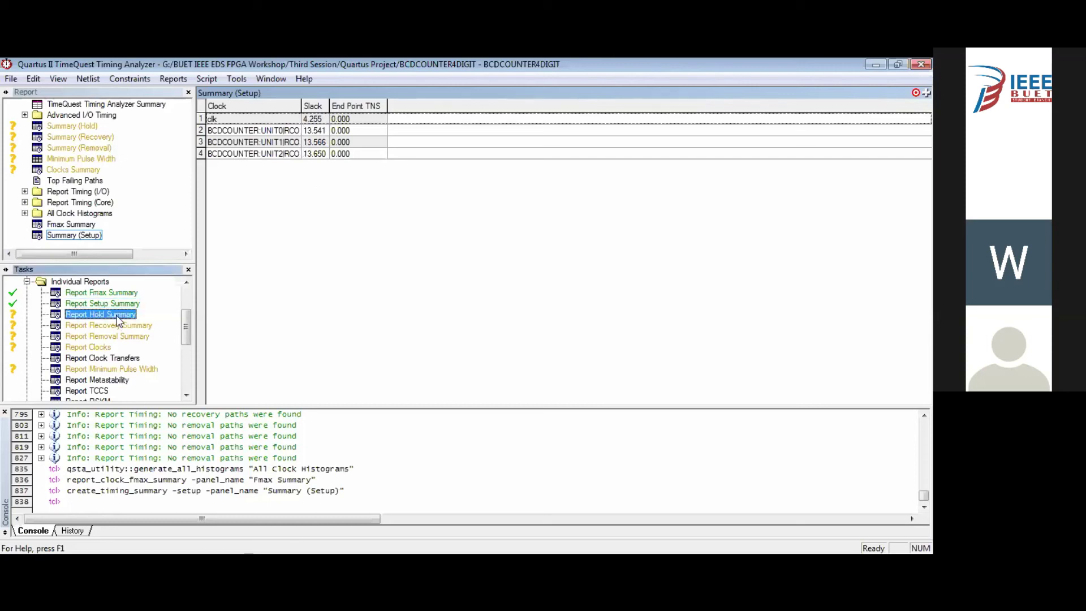
pyautogui.doubleClick(118, 317)
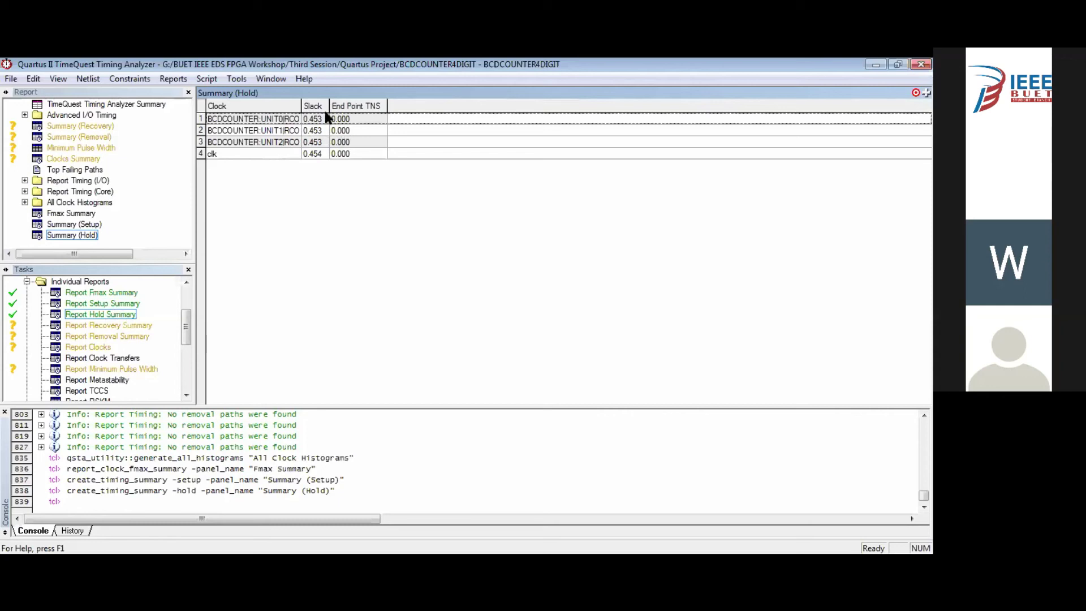
pyautogui.moveTo(328, 106); pyautogui.dragTo(340, 106)
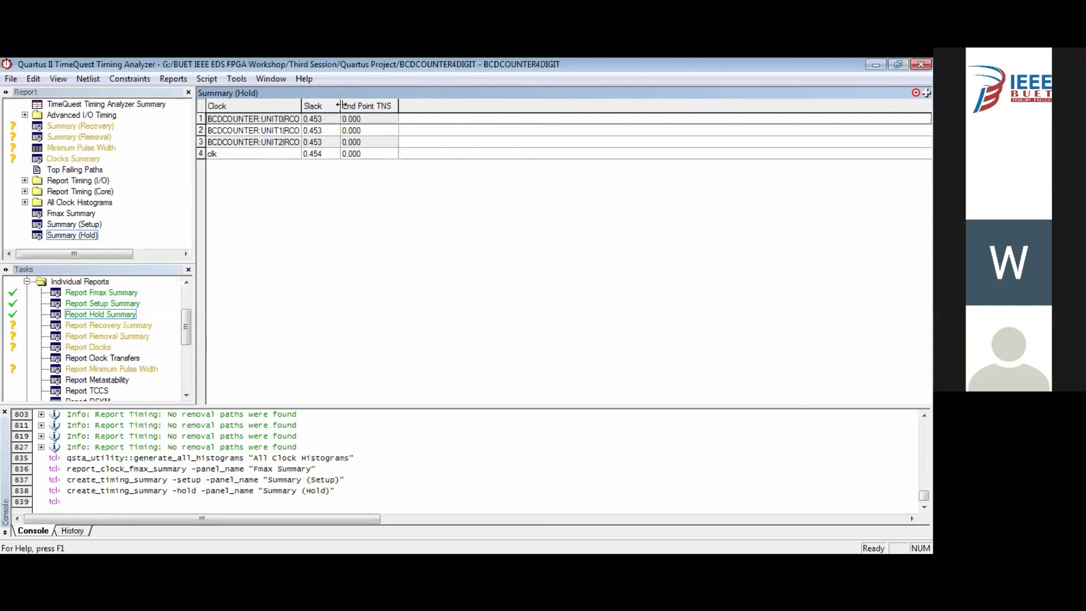
pyautogui.doubleClick(107, 325)
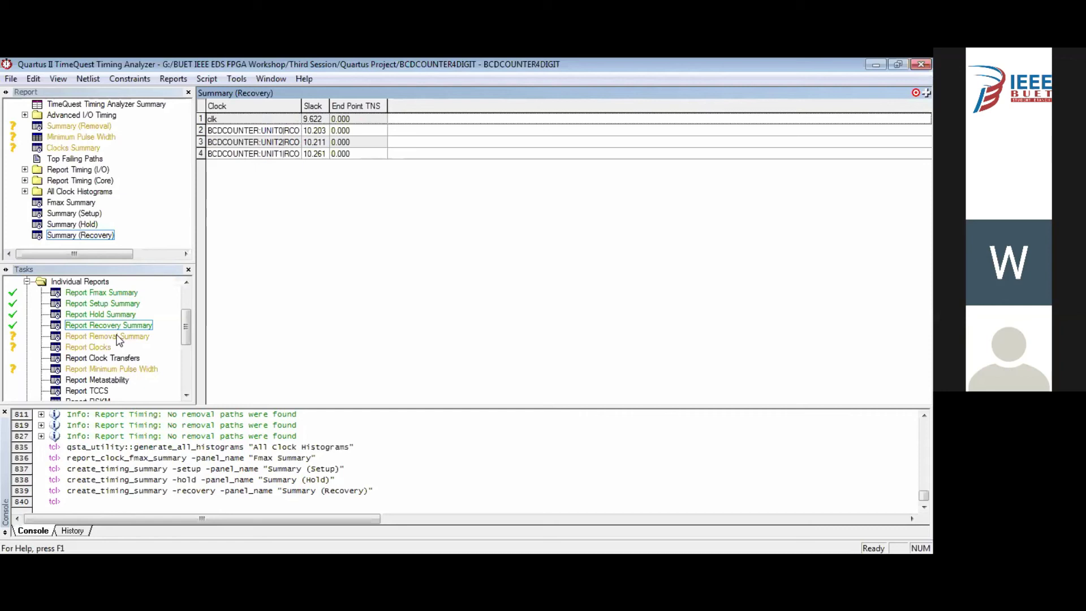
# Step: Generate the Removal Summary, Clocks and Minimum Pulse Width reports
pyautogui.click(118, 337)
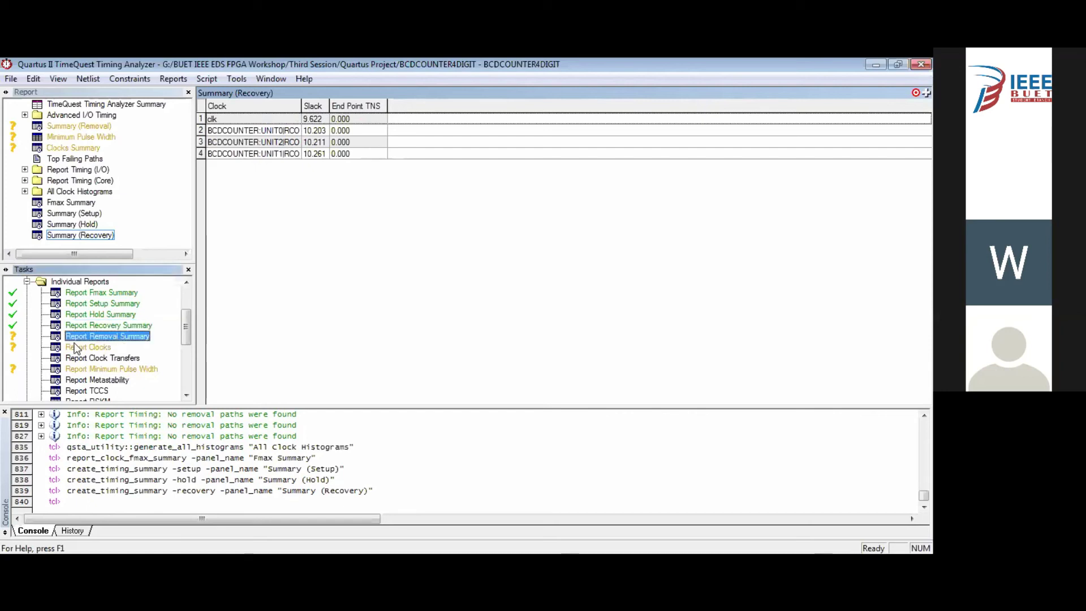
pyautogui.click(103, 347)
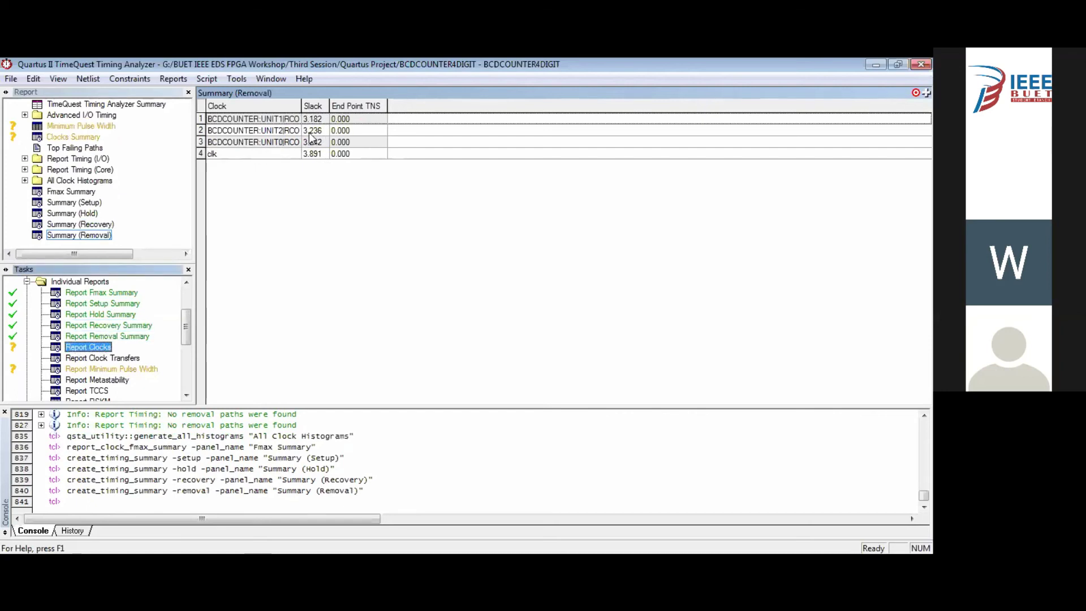
pyautogui.click(113, 369)
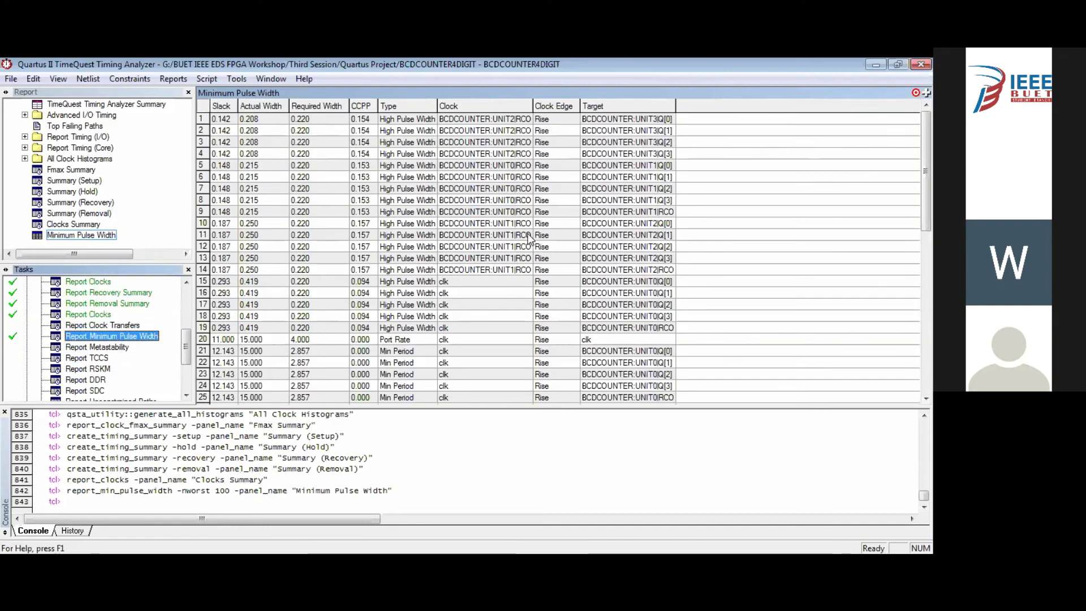
# Step: Look through the Minimum Pulse Width rows, run the metastability report and generate the TCCS report
pyautogui.click(485, 234)
pyautogui.scroll(-10, 562, 288)
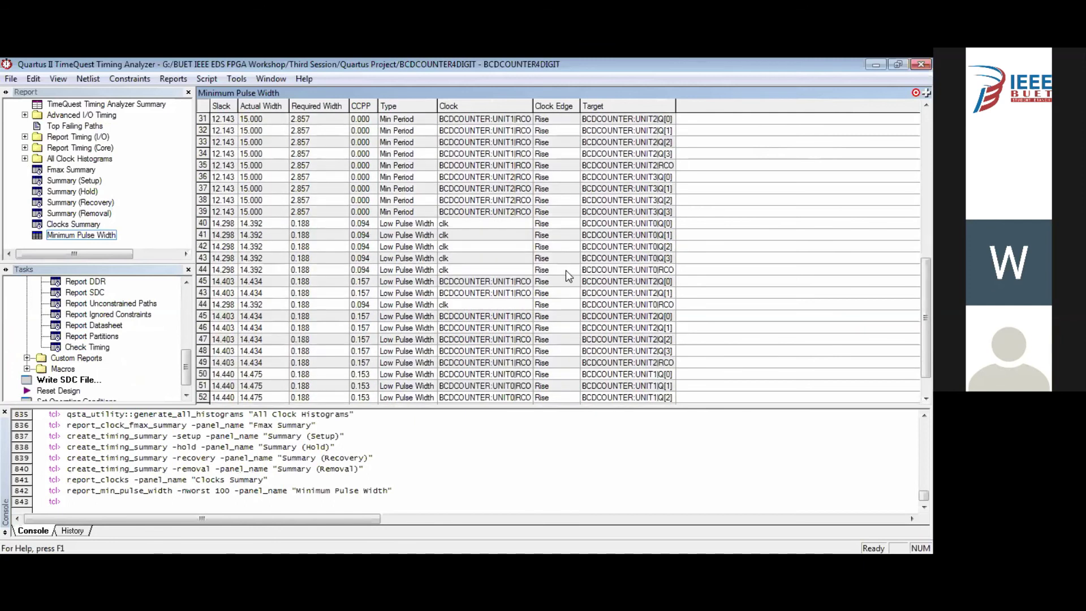
pyautogui.scroll(7, 566, 270)
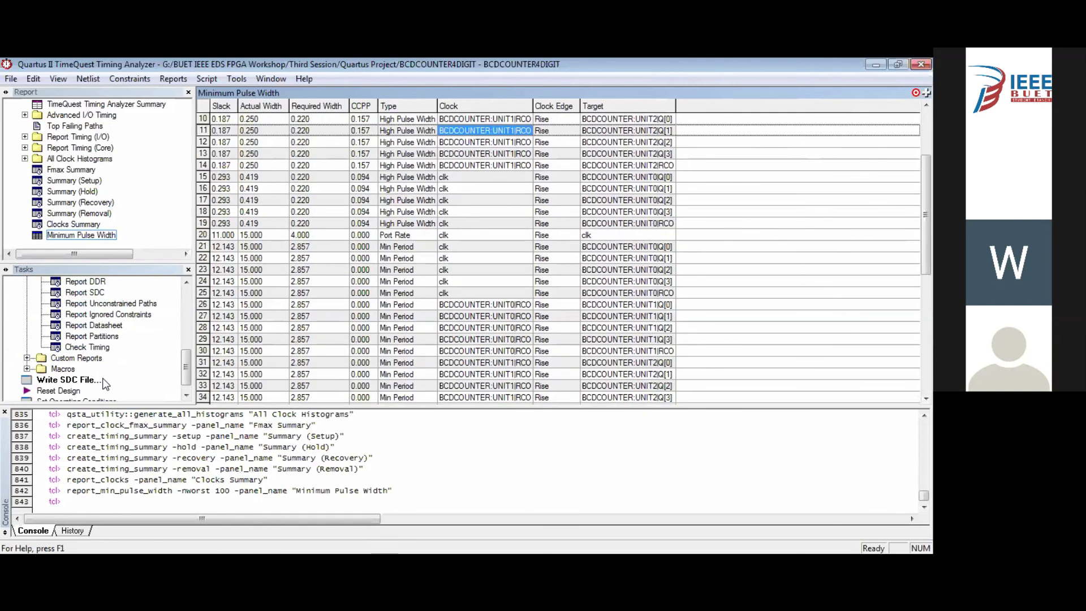
pyautogui.scroll(3, 105, 373)
pyautogui.doubleClick(105, 346)
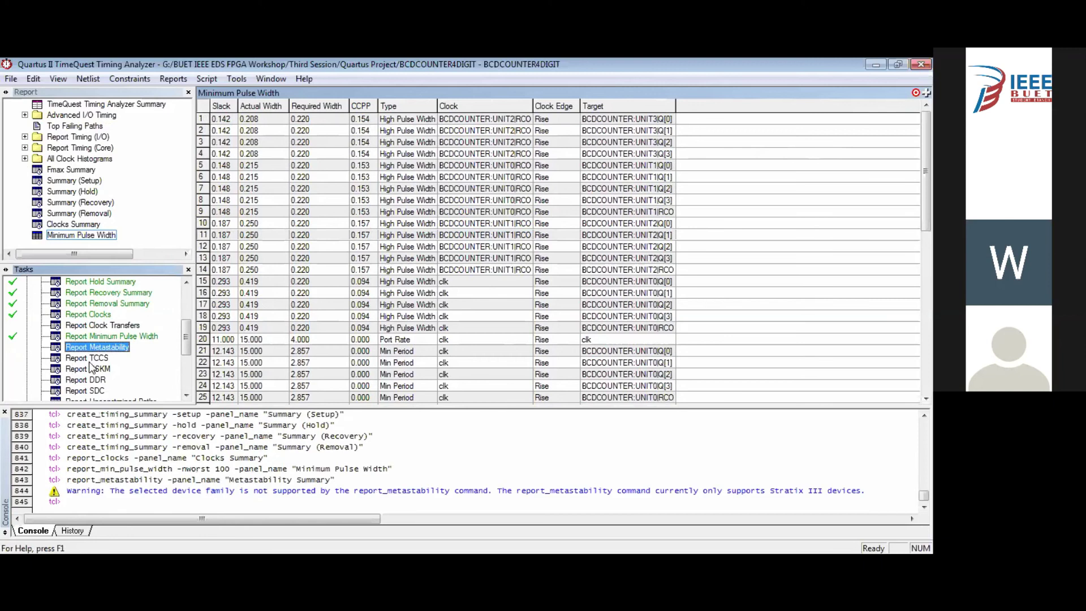
pyautogui.doubleClick(89, 359)
pyautogui.click(107, 370)
pyautogui.scroll(-2, 106, 372)
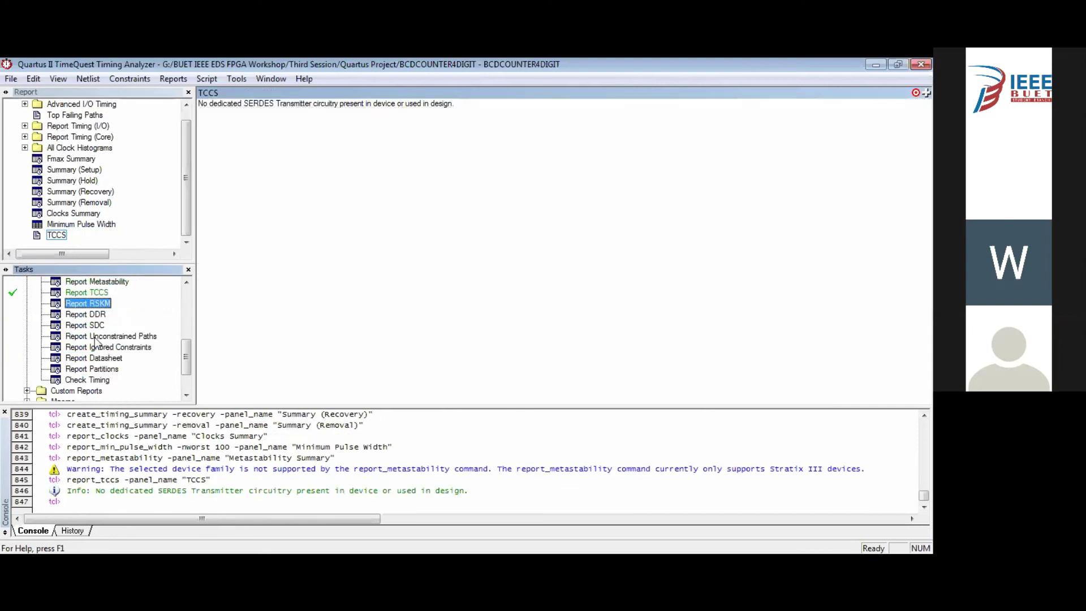
# Step: Generate the Unconstrained Paths report and look over the available constraint commands without applying any
pyautogui.doubleClick(96, 337)
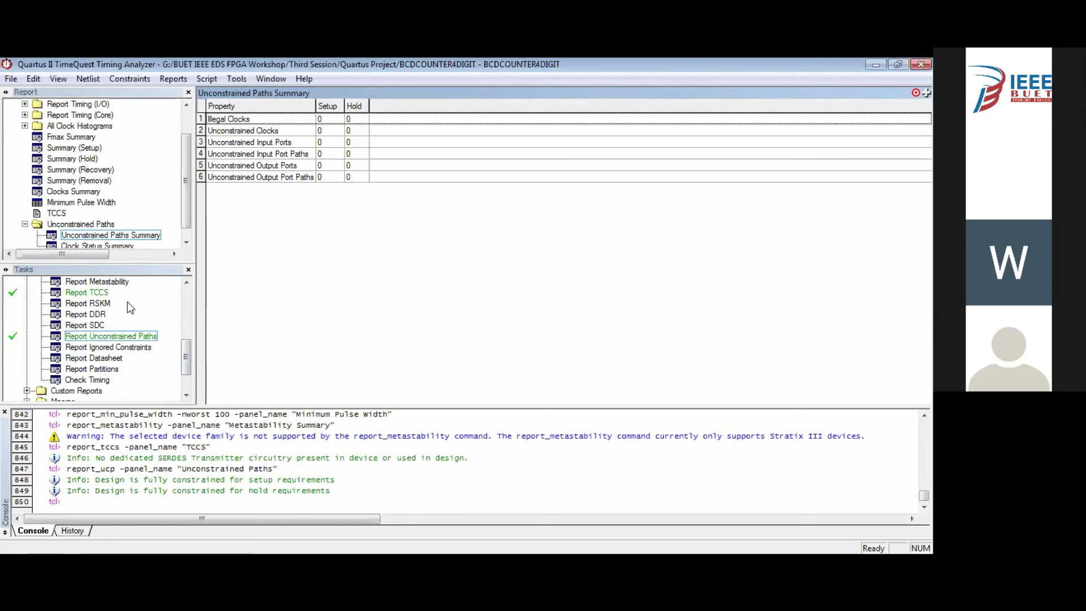
pyautogui.click(130, 78)
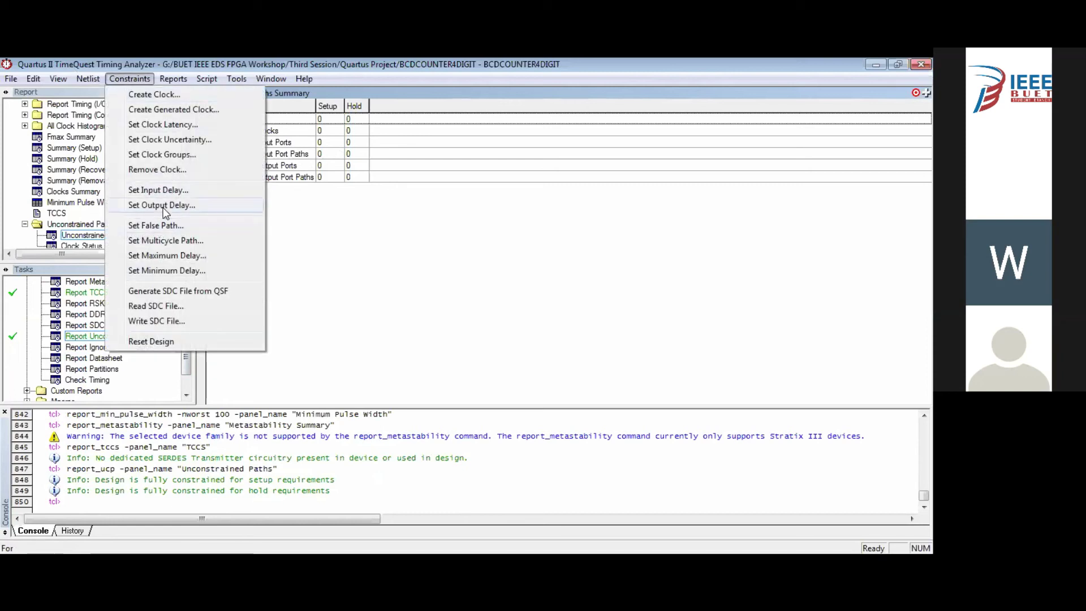
pyautogui.click(378, 229)
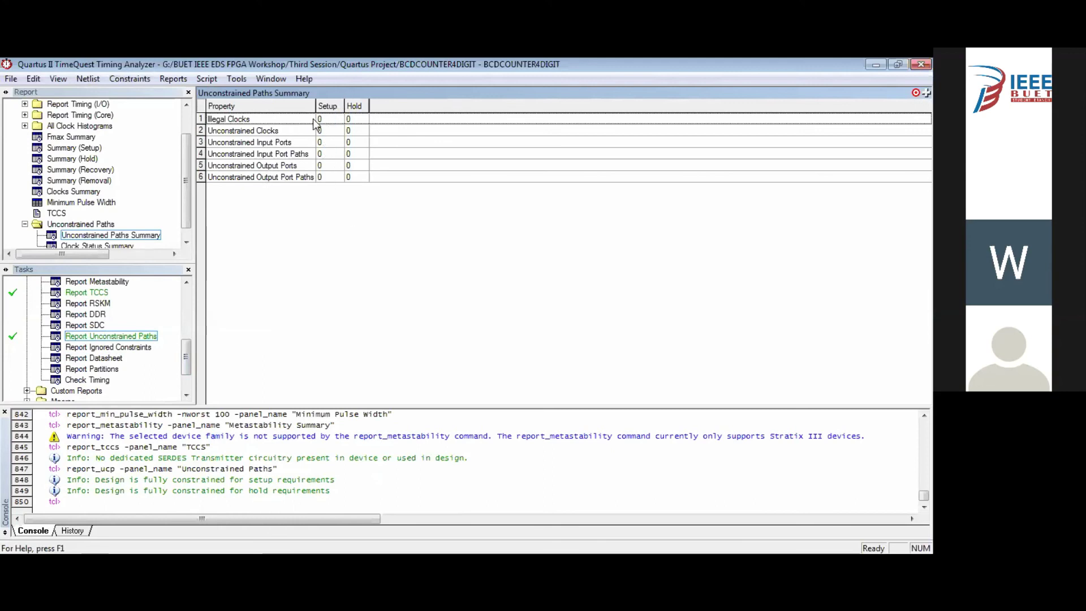
pyautogui.click(125, 80)
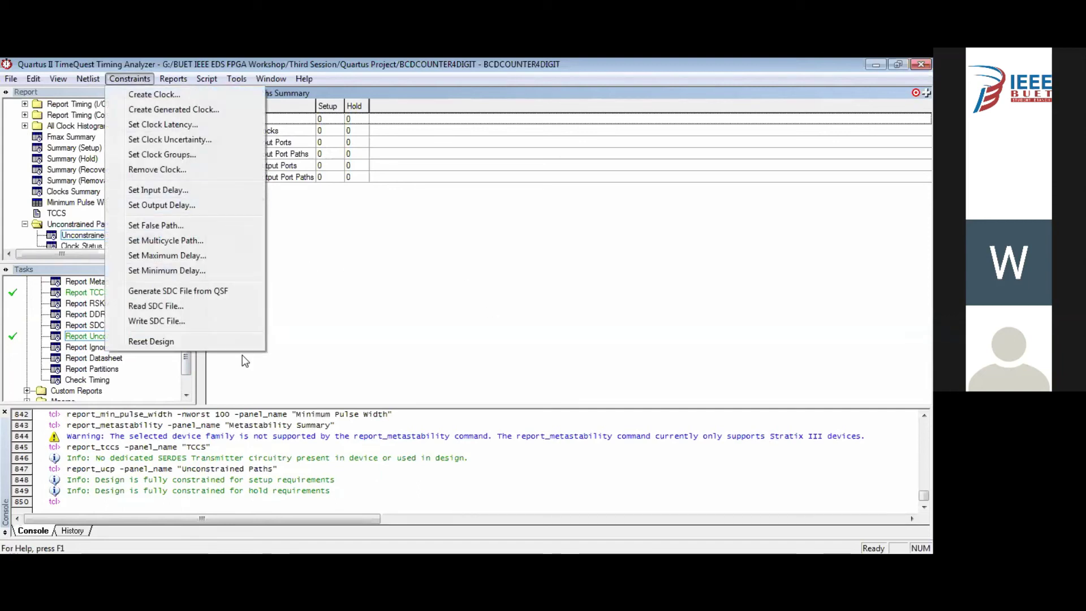
pyautogui.click(152, 364)
# Step: Generate the Ignored Constraints and Datasheet reports, widening the Rise column of the Clock to Output Times table slightly
pyautogui.scroll(-2, 184, 351)
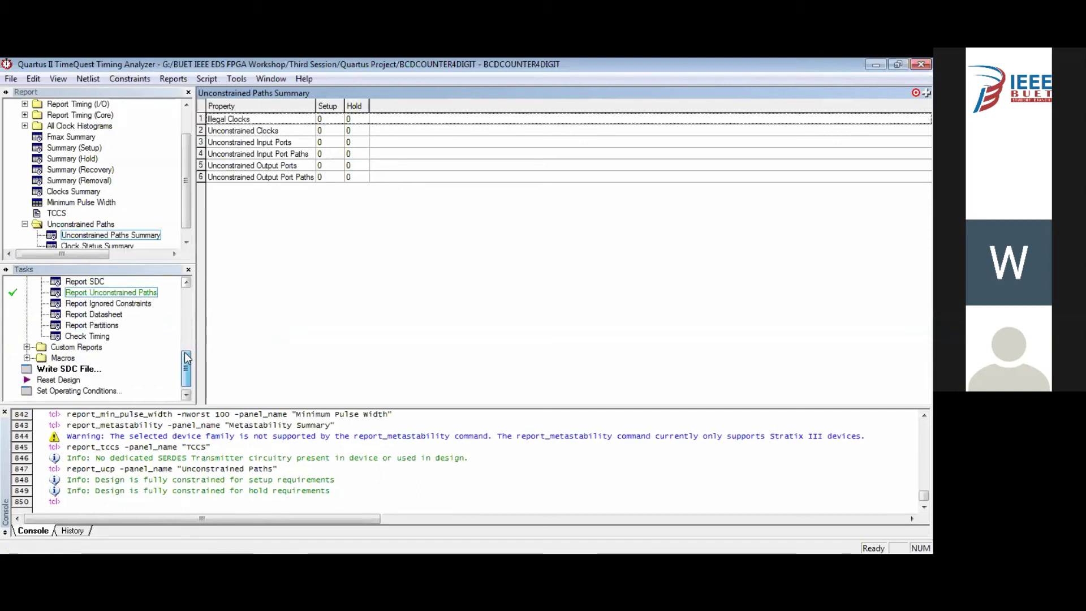
pyautogui.scroll(4, 182, 325)
pyautogui.scroll(1, 181, 314)
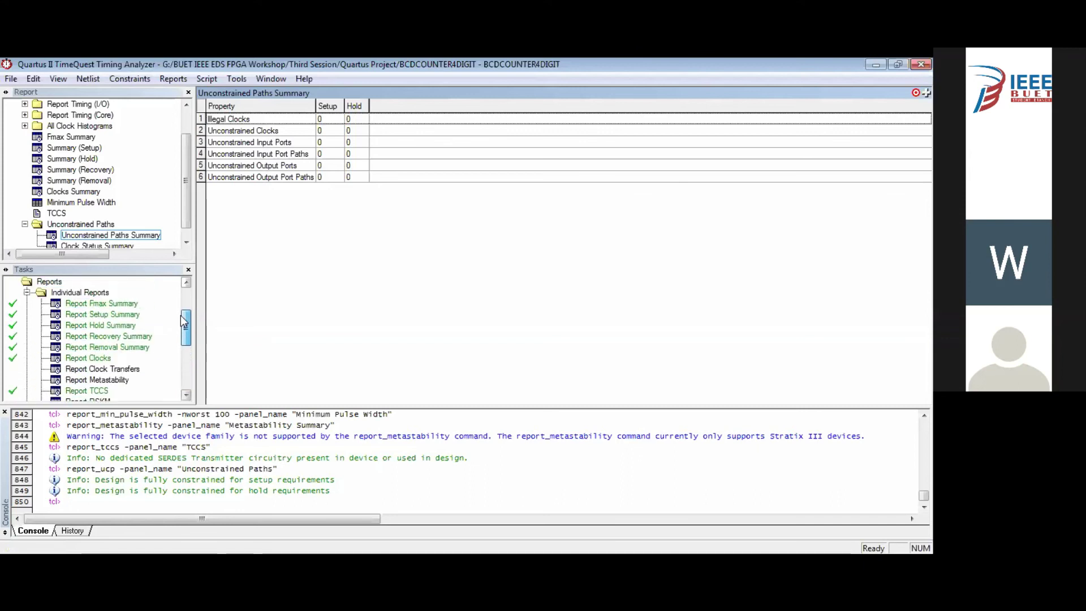
pyautogui.scroll(-4, 181, 314)
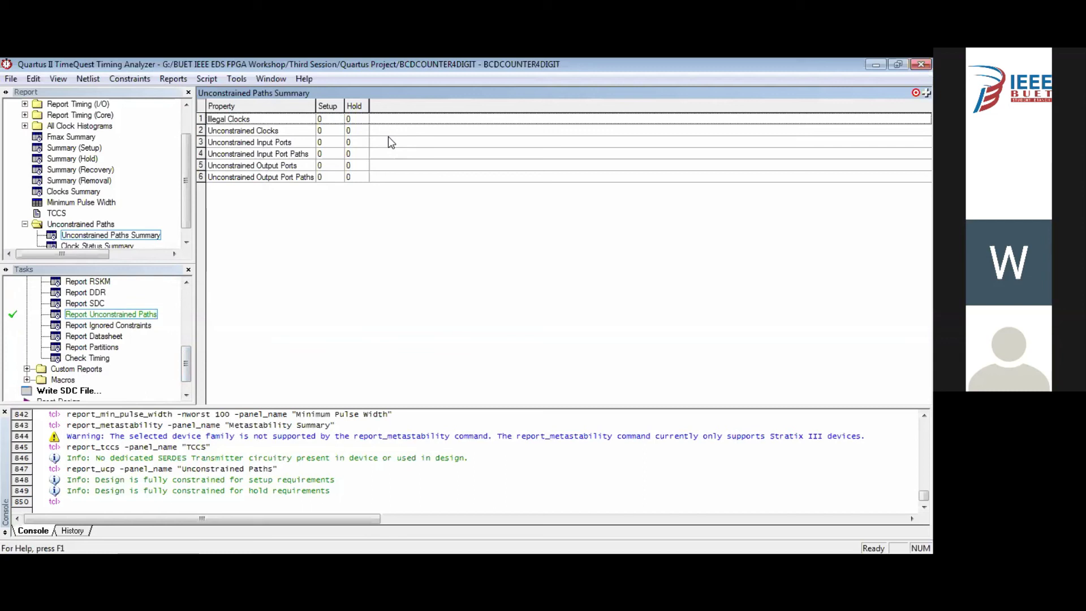
pyautogui.doubleClick(125, 325)
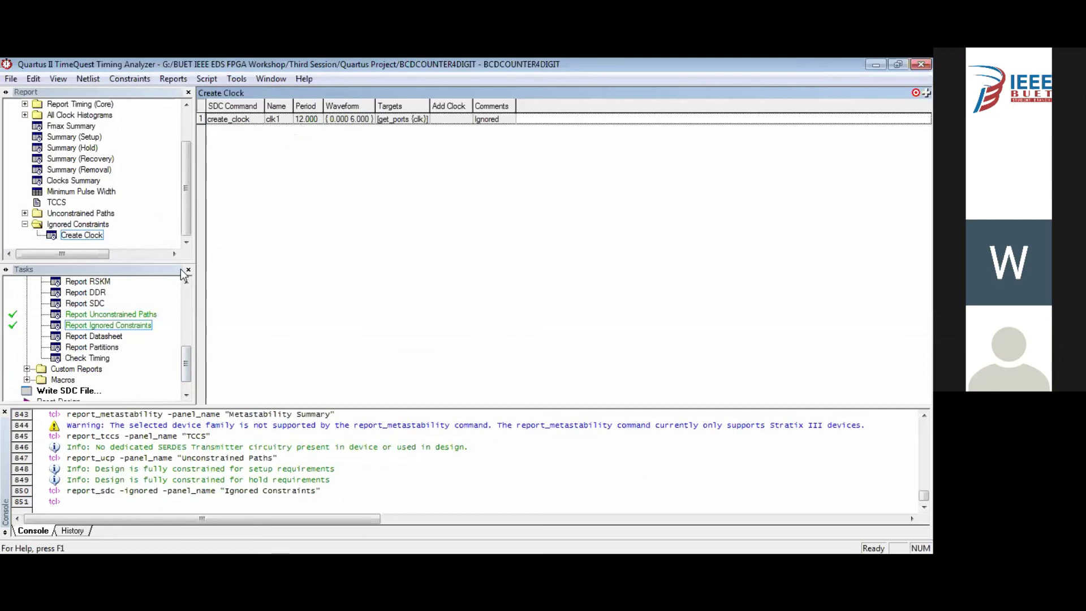
pyautogui.press('Down')
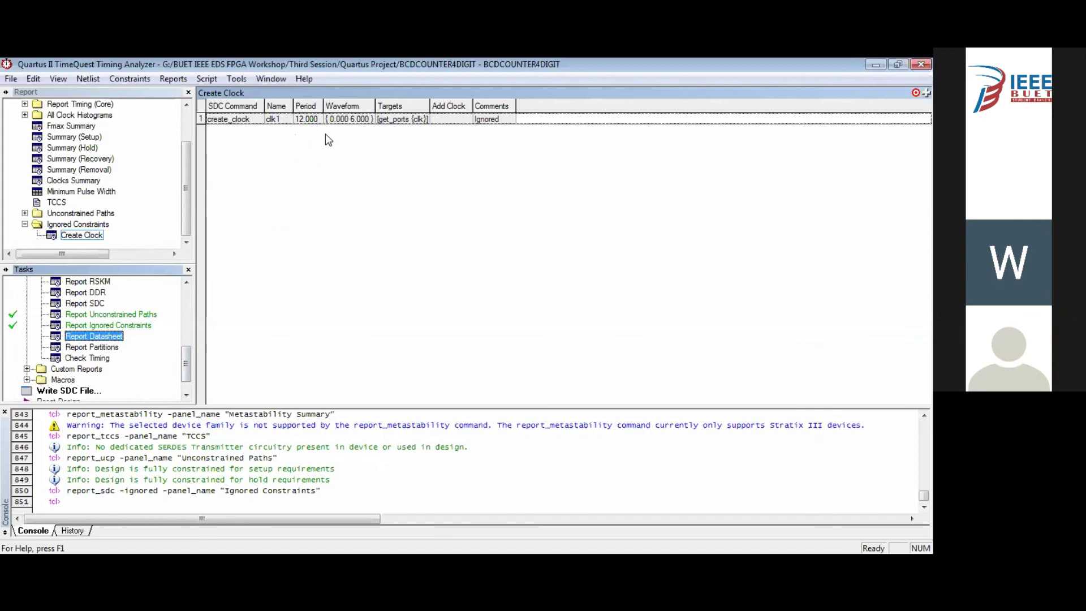
pyautogui.press('Return')
pyautogui.moveTo(380, 106); pyautogui.dragTo(396, 106)
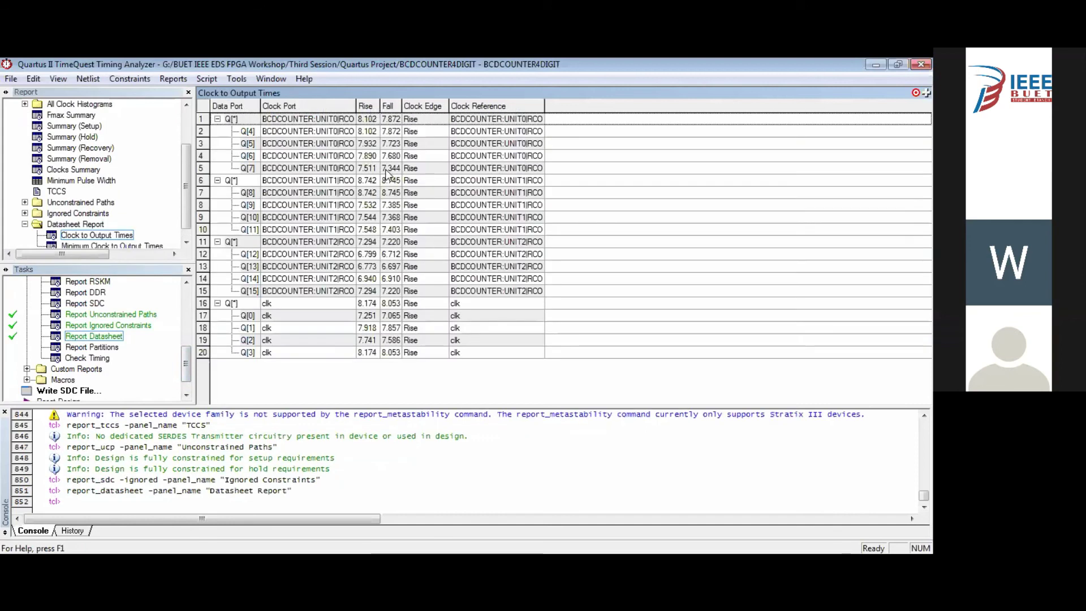
# Step: Generate the Partition Timing Report and run Check Timing on the design
pyautogui.doubleClick(102, 347)
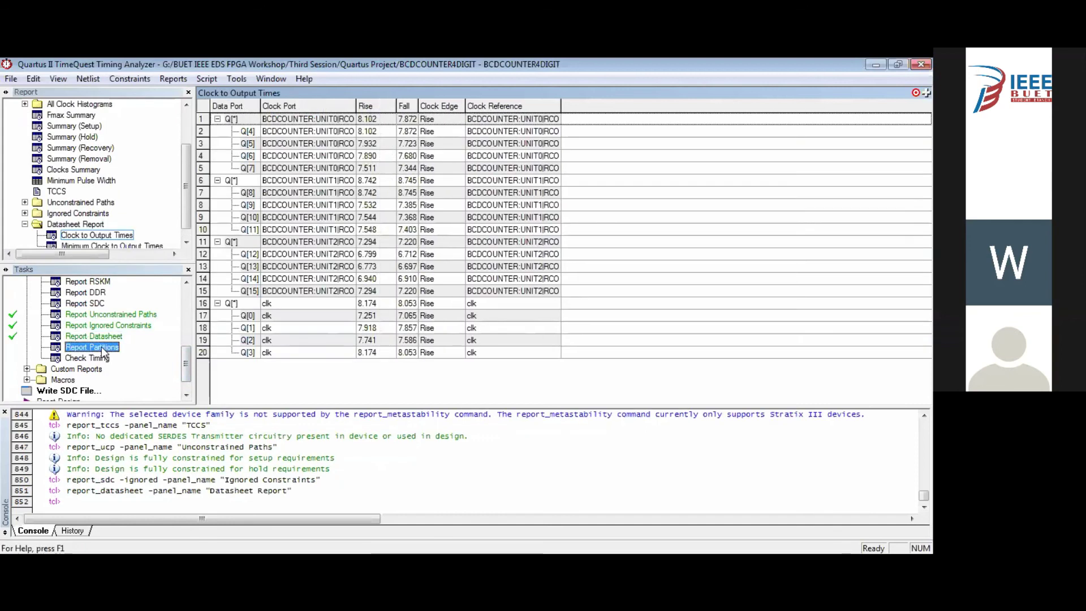
pyautogui.doubleClick(102, 362)
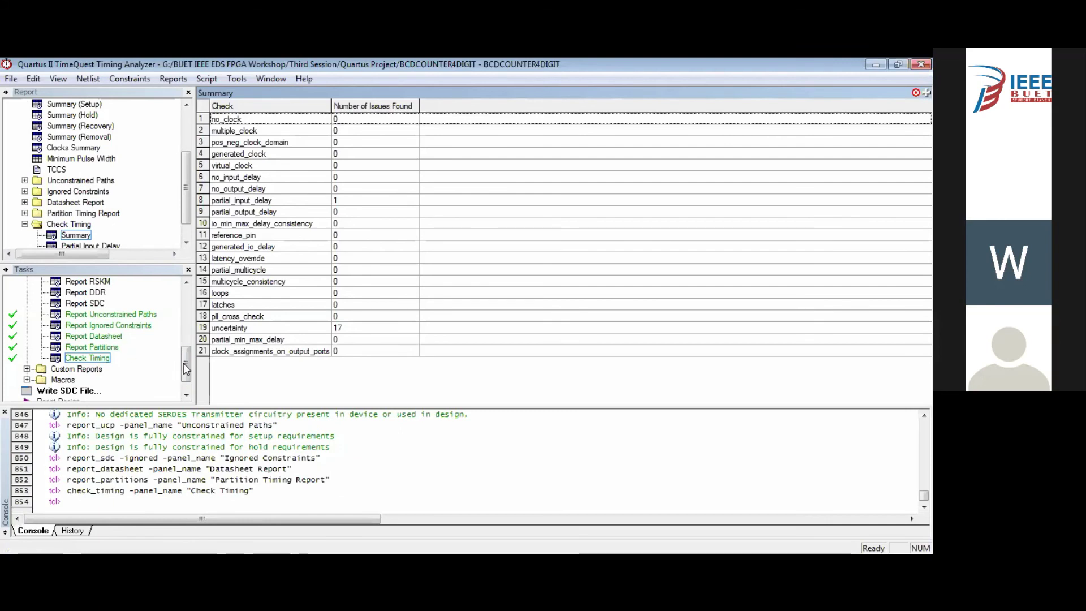
pyautogui.moveTo(184, 361); pyautogui.dragTo(191, 311)
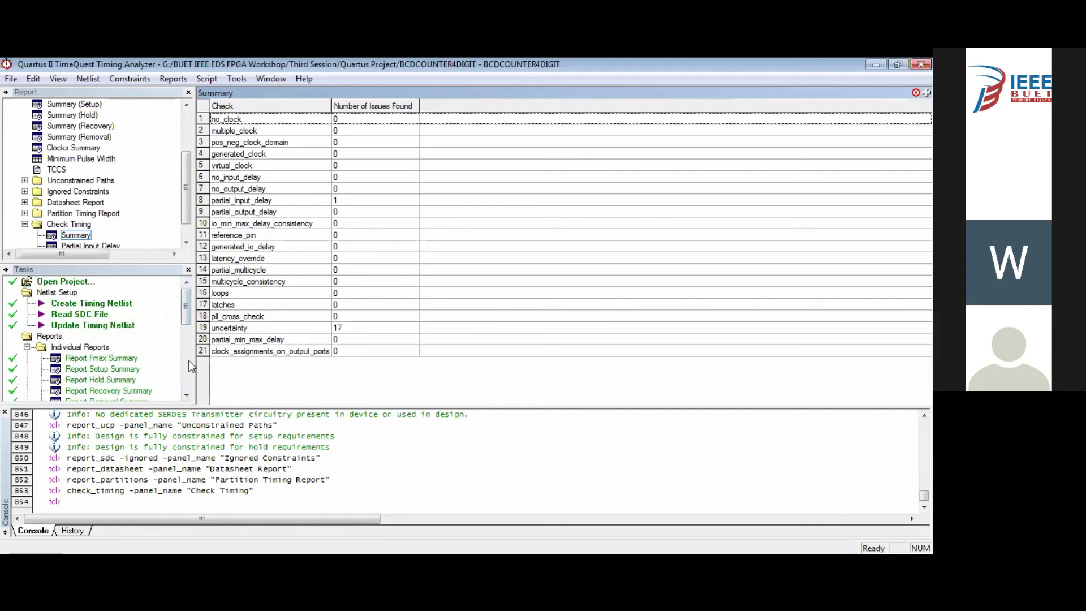
pyautogui.click(184, 390)
pyautogui.click(184, 391)
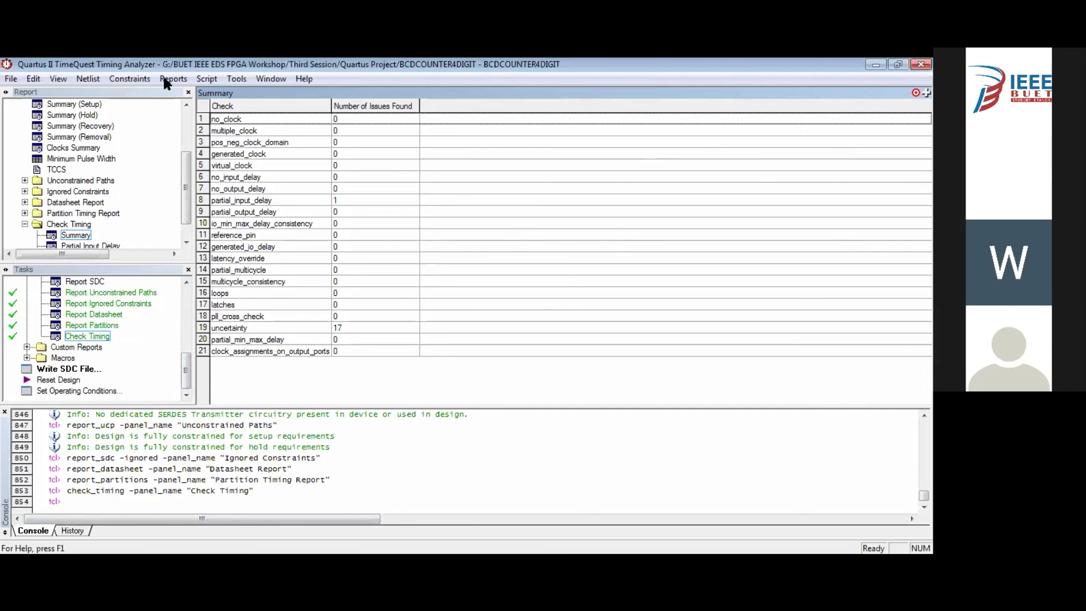
# Step: Write the session's timing constraints to an SDC file named BCDCOUNTER4DIGIT.sdc in the Quartus Project folder
pyautogui.click(129, 79)
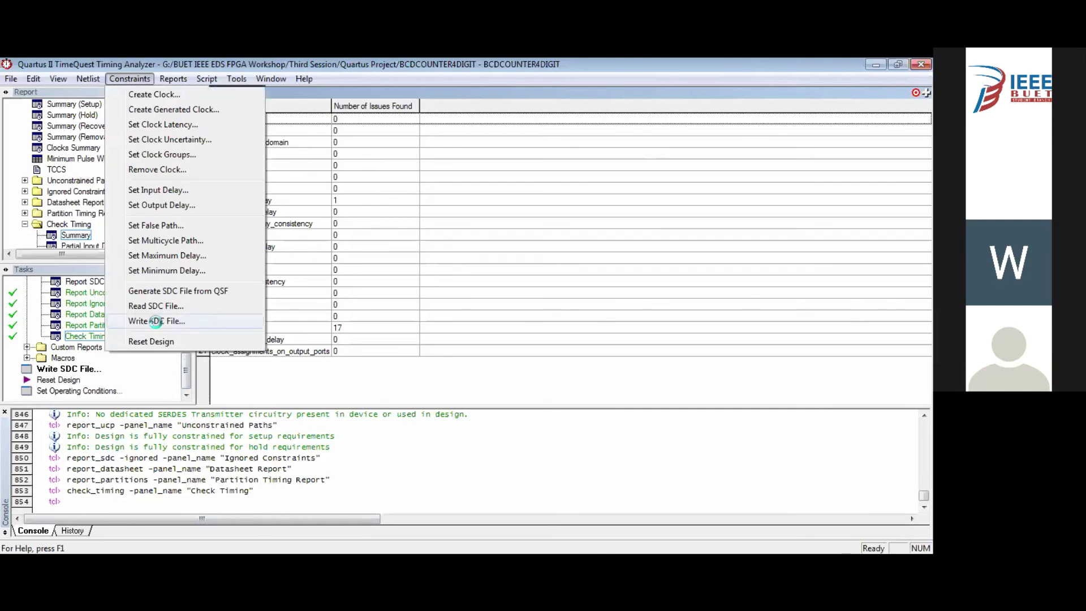
pyautogui.click(155, 321)
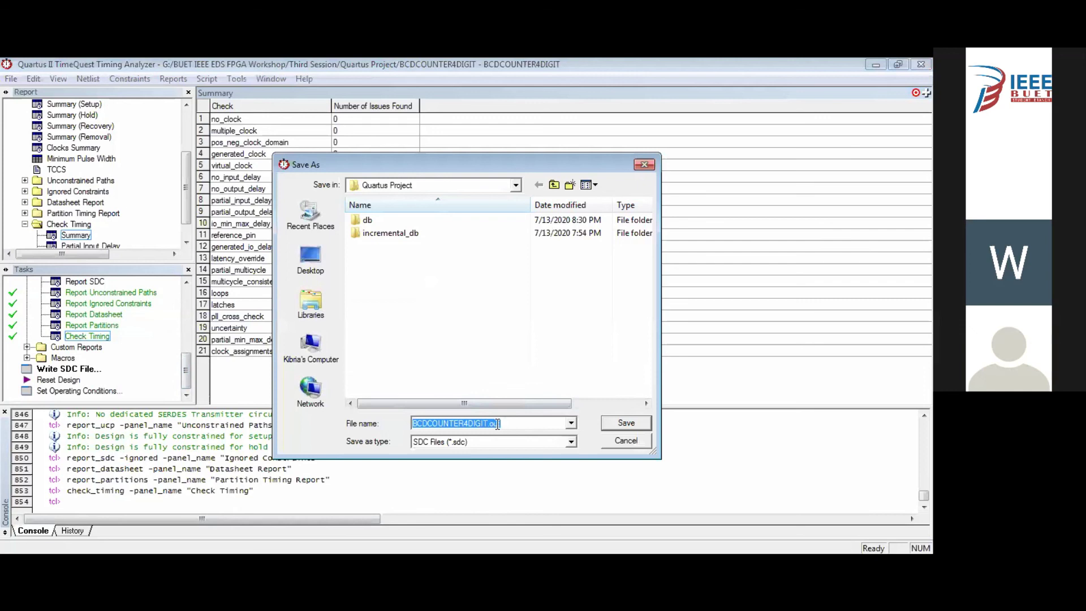
pyautogui.click(497, 423)
pyautogui.doubleClick(497, 423)
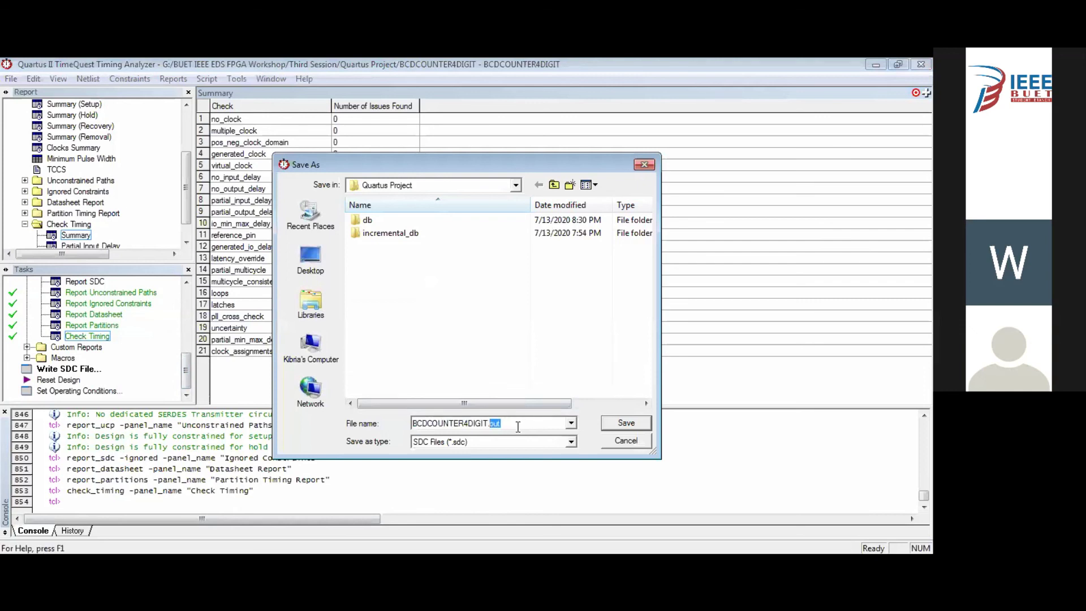
pyautogui.press('BackSpace')
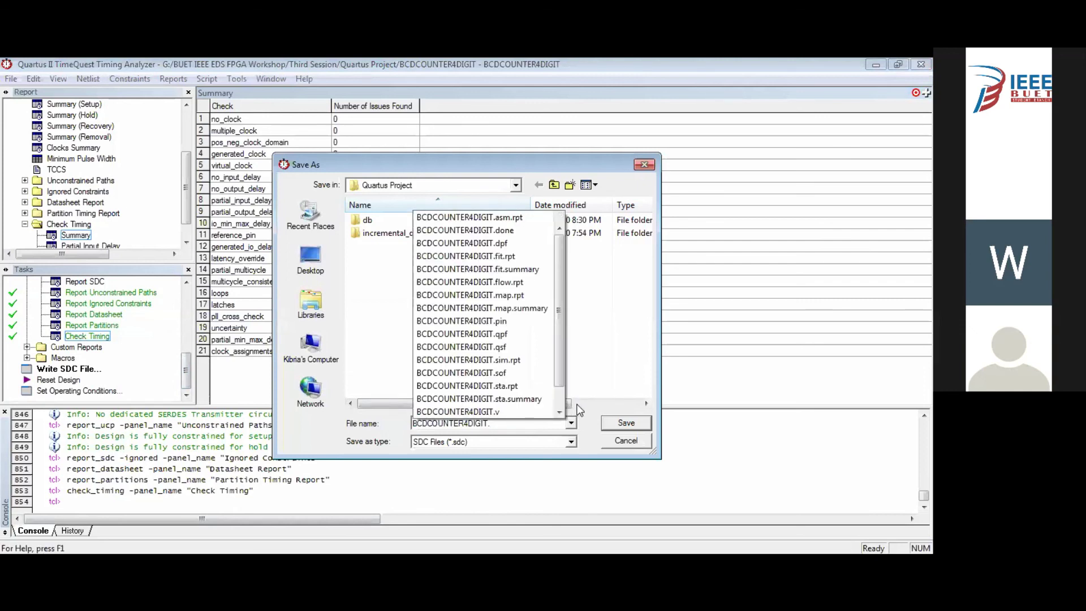
pyautogui.write('sdc')
pyautogui.click(626, 422)
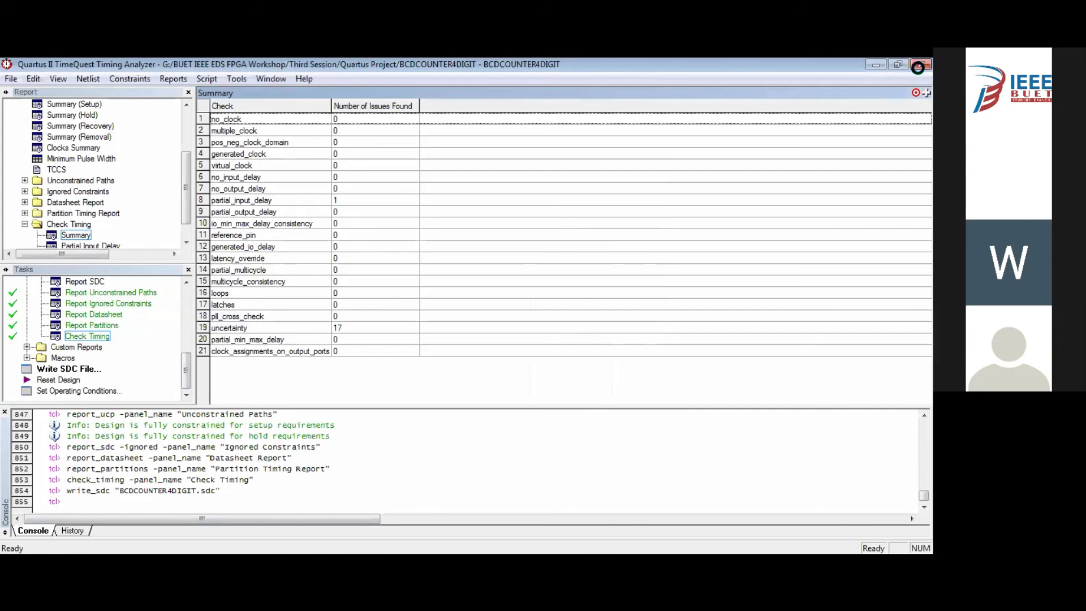
# Step: Close the TimeQuest Timing Analyzer without writing another SDC file and return to Quartus II
pyautogui.hotkey('alt', 'F4')
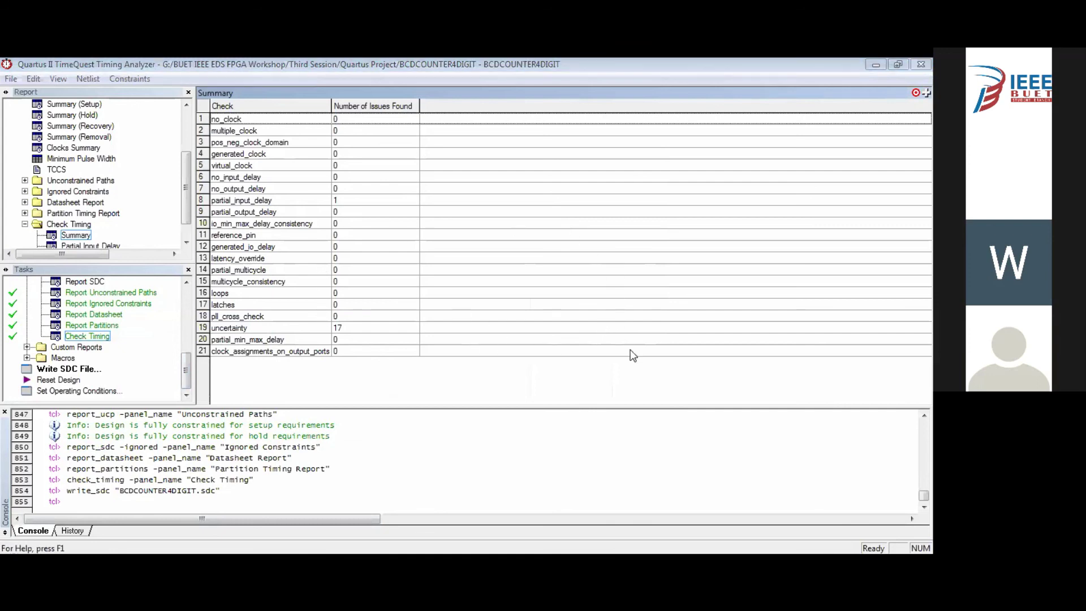
pyautogui.click(602, 342)
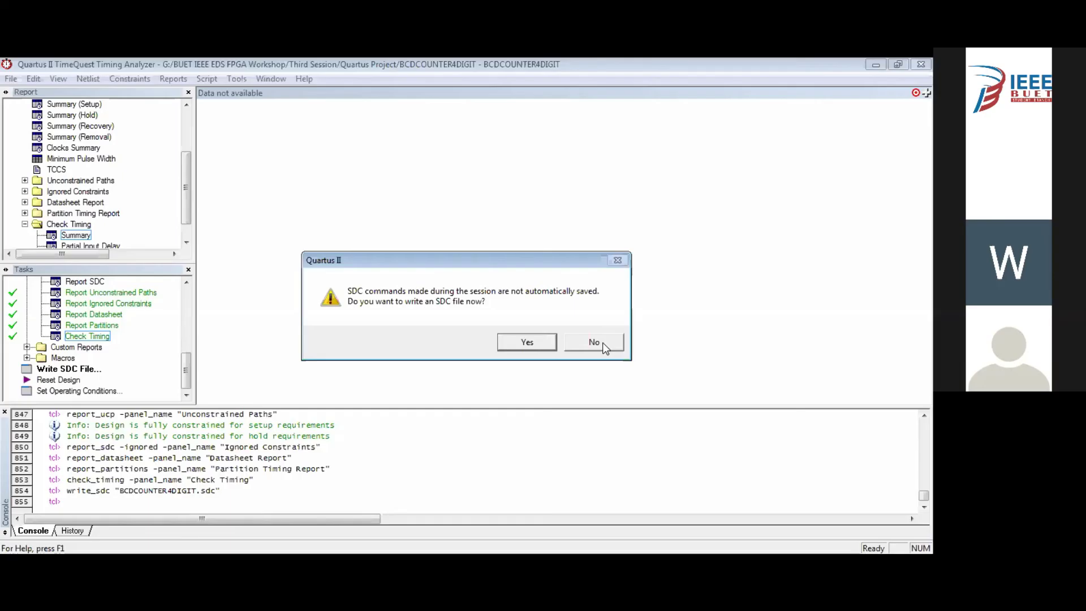
pyautogui.click(602, 342)
# Step: Close the previous Compilation Report and rerun the full compilation of BCDCOUNTER4DIGIT
pyautogui.click(635, 117)
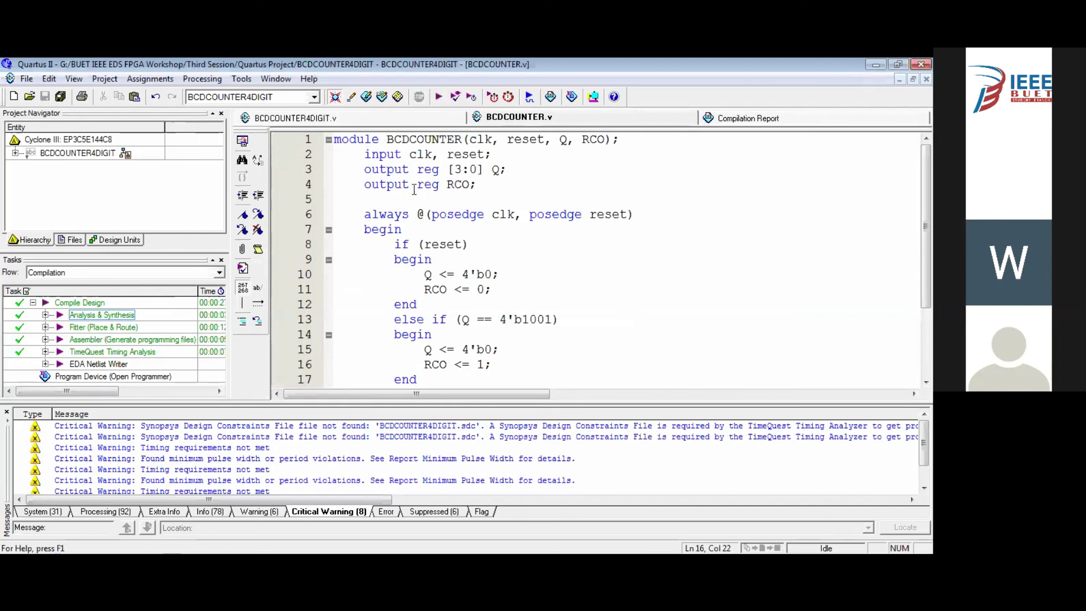
pyautogui.click(837, 119)
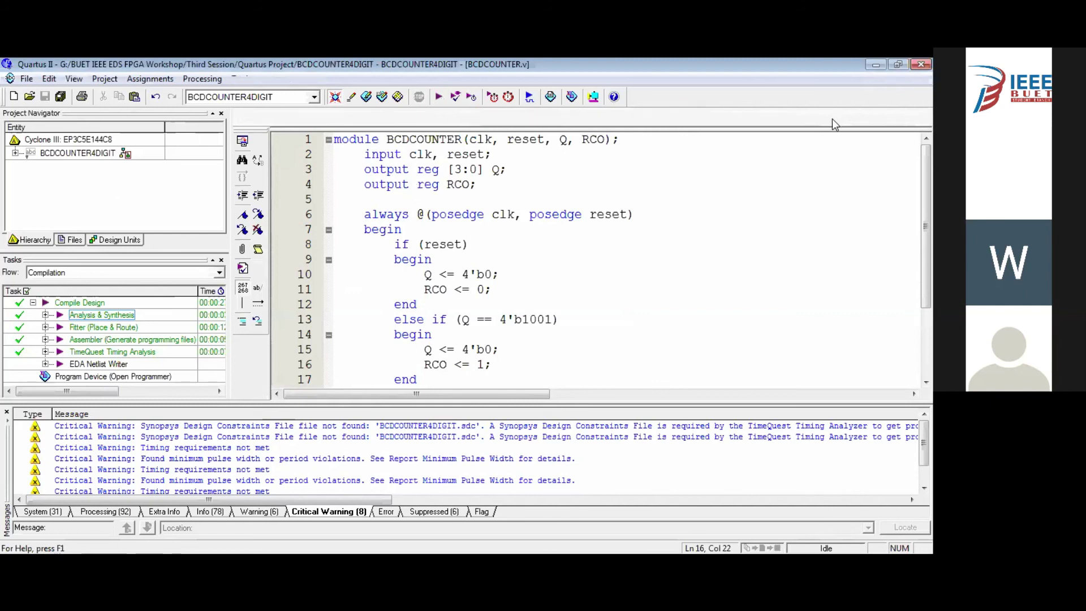
pyautogui.hotkey('ctrl', 'F4')
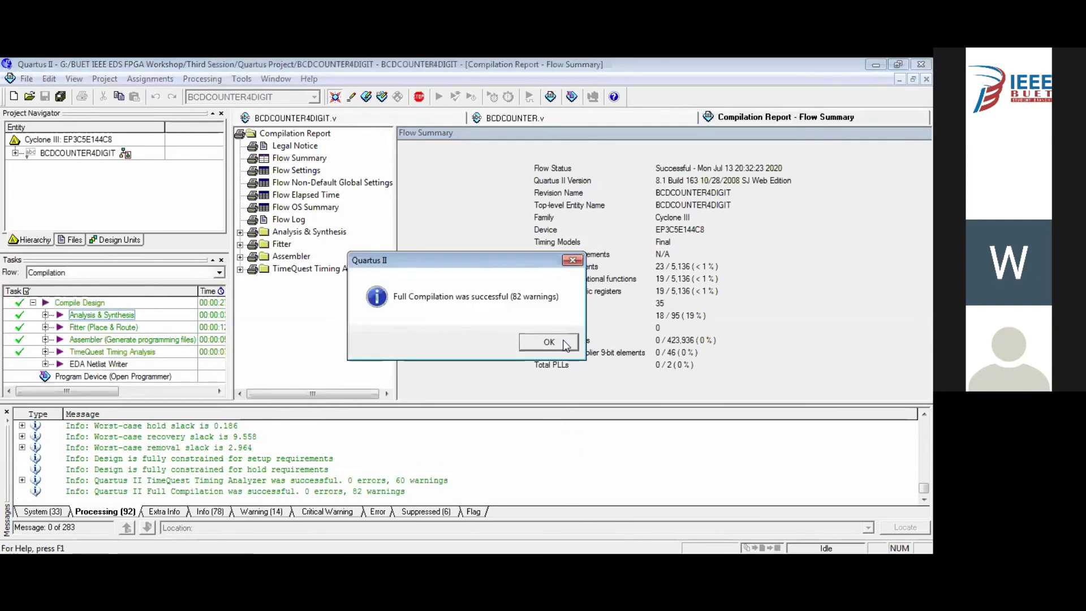
pyautogui.click(548, 342)
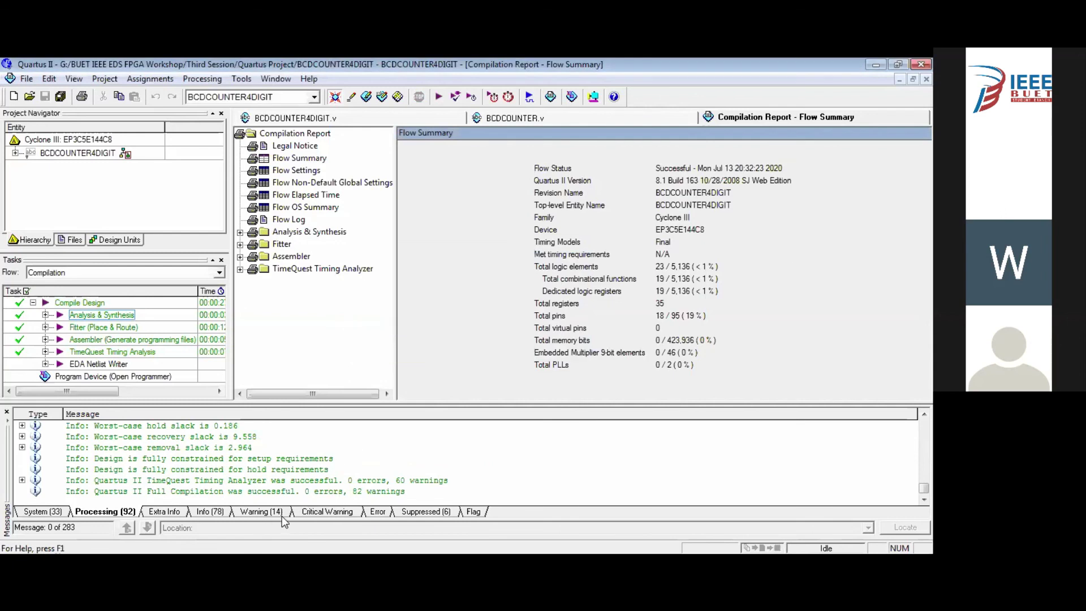
# Step: Review the critical warnings and warnings from the new compilation, and close its Compilation Report
pyautogui.click(332, 512)
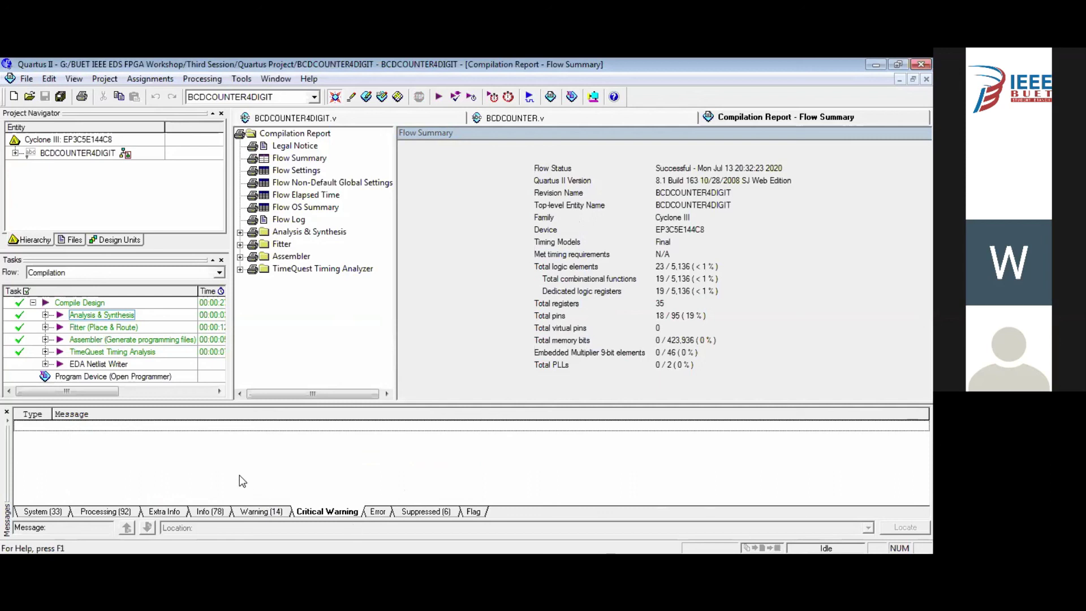
pyautogui.click(260, 511)
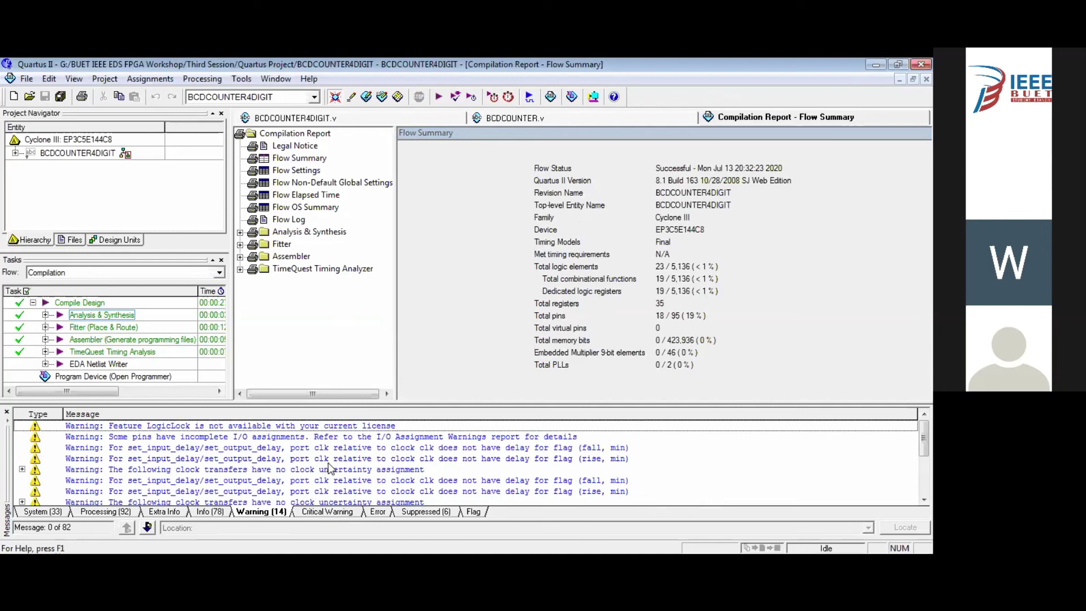
pyautogui.scroll(-3, 336, 459)
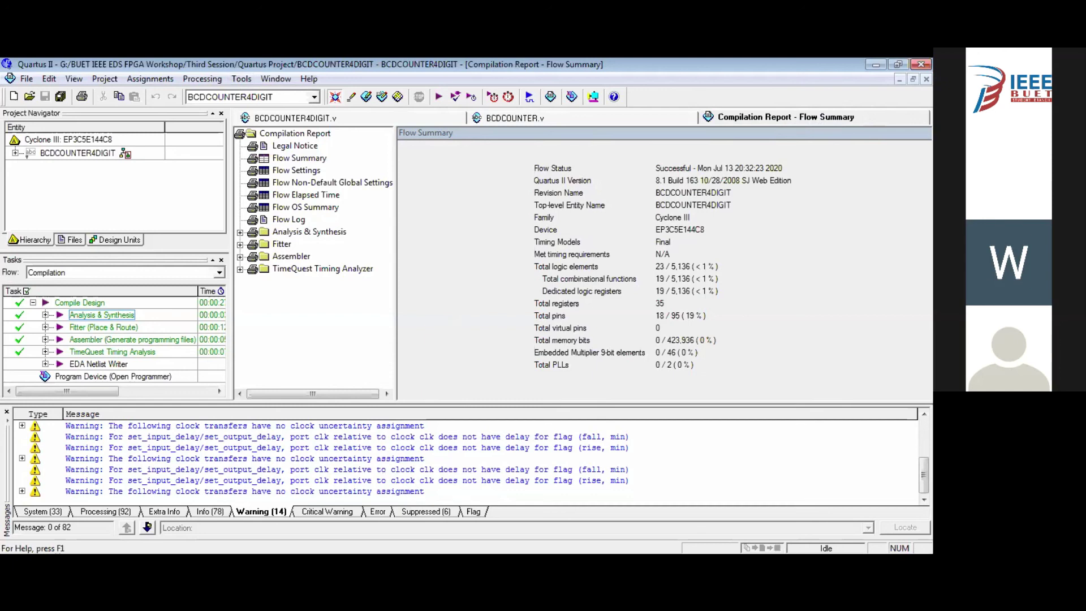
pyautogui.click(926, 79)
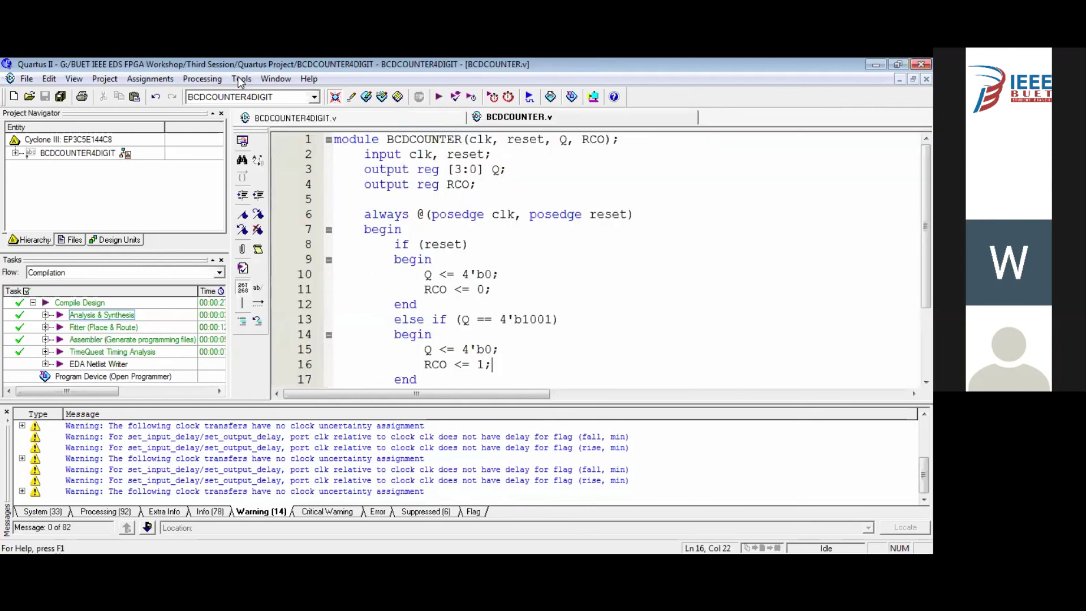
# Step: Open the PowerPlay Power Analyzer Tool and maximize its window
pyautogui.click(240, 79)
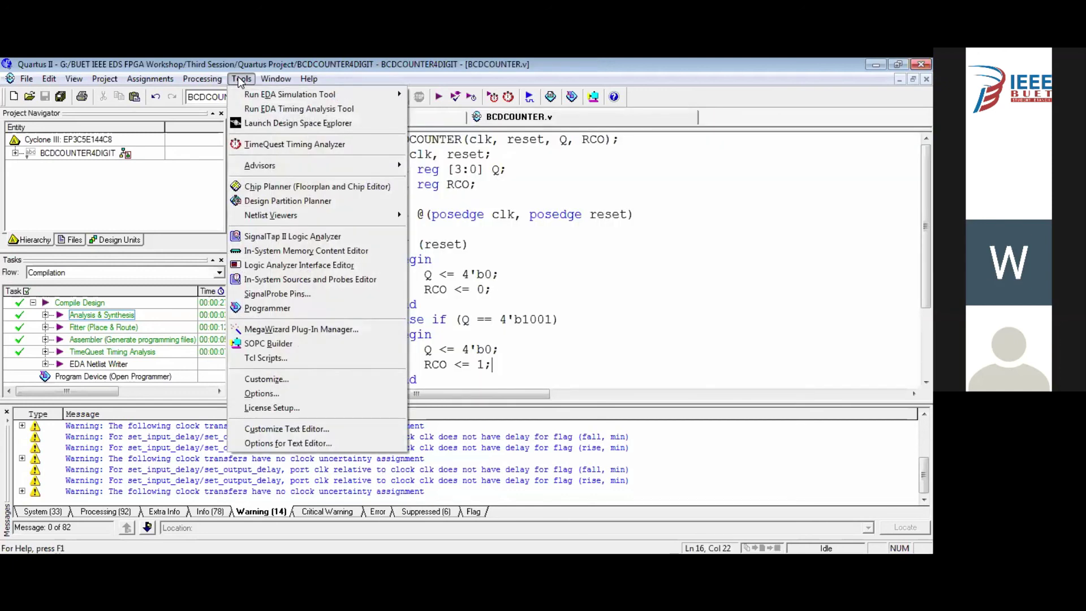
pyautogui.moveTo(202, 79)
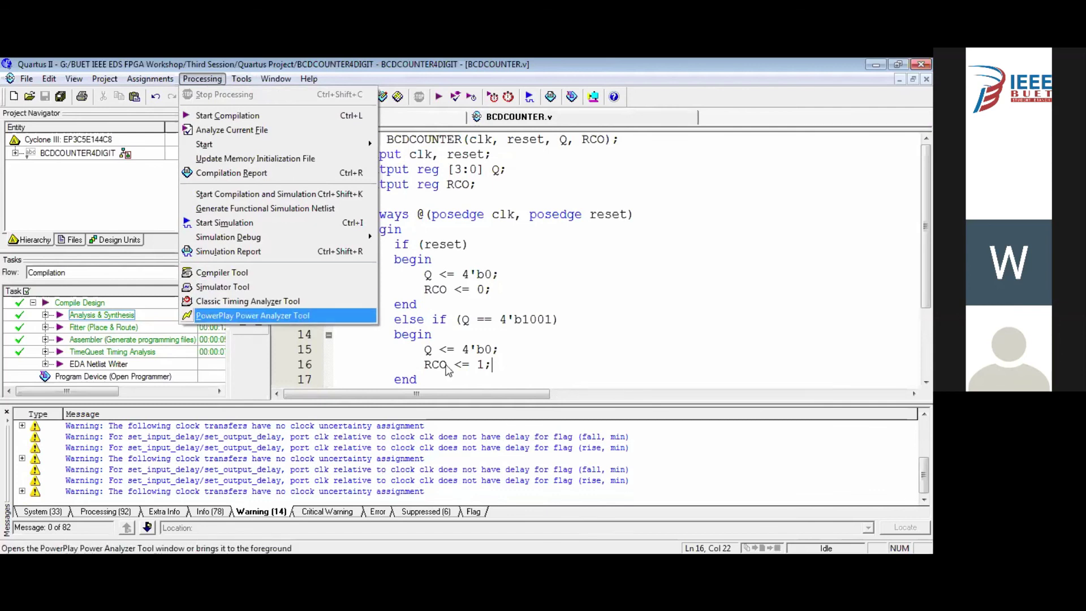
pyautogui.press('Return')
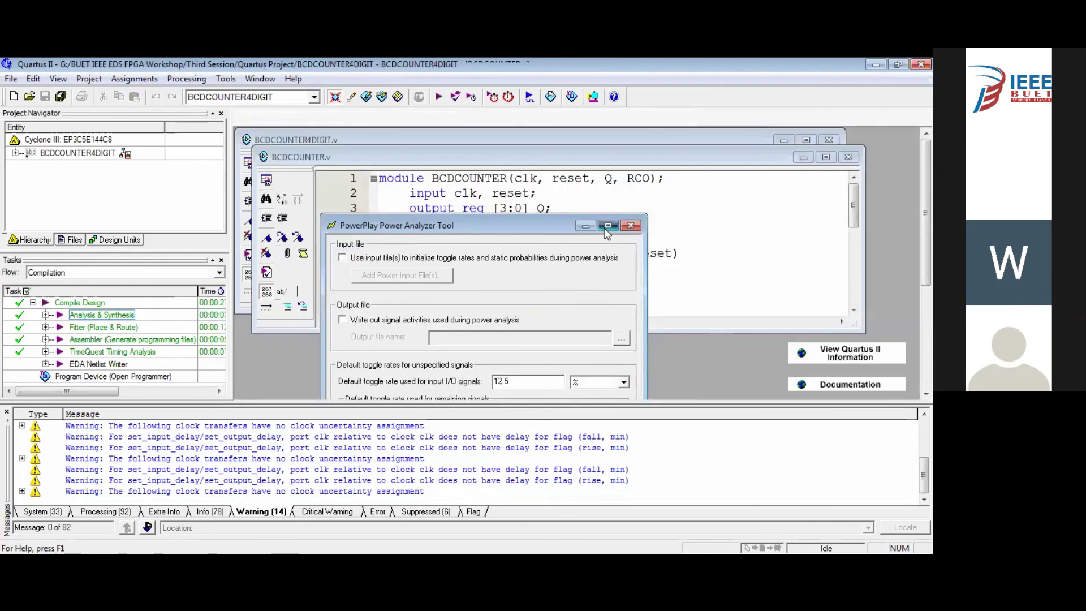
pyautogui.click(607, 226)
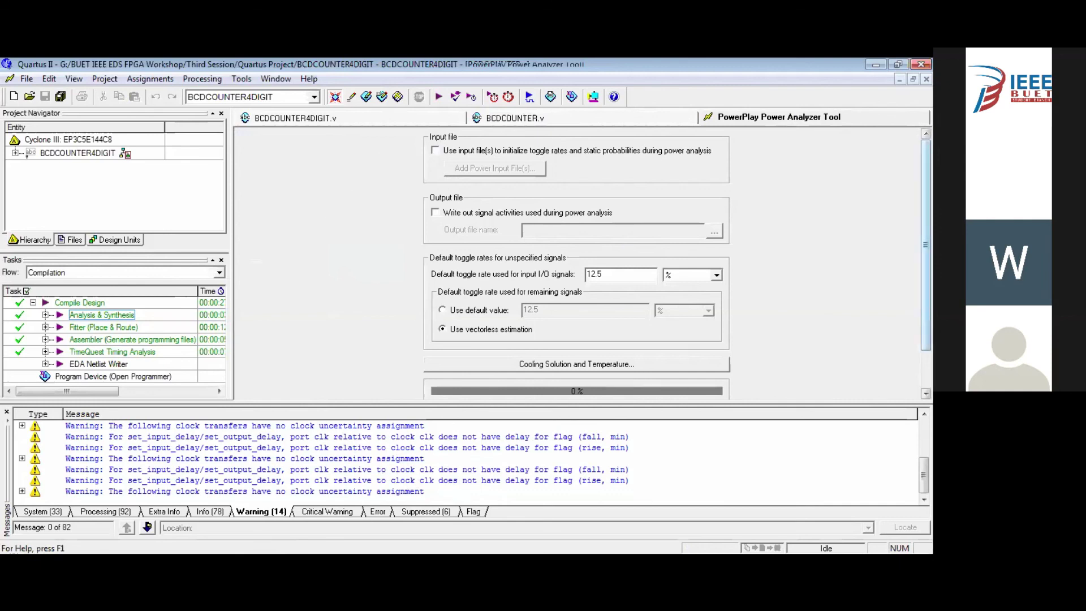
pyautogui.scroll(-1, 504, 157)
pyautogui.scroll(1, 504, 157)
# Step: Enable input files for initializing toggle rates and add BCDCOUNTER4DIGIT.vcd from the Quartus Project folder as the VCD power input file
pyautogui.click(503, 151)
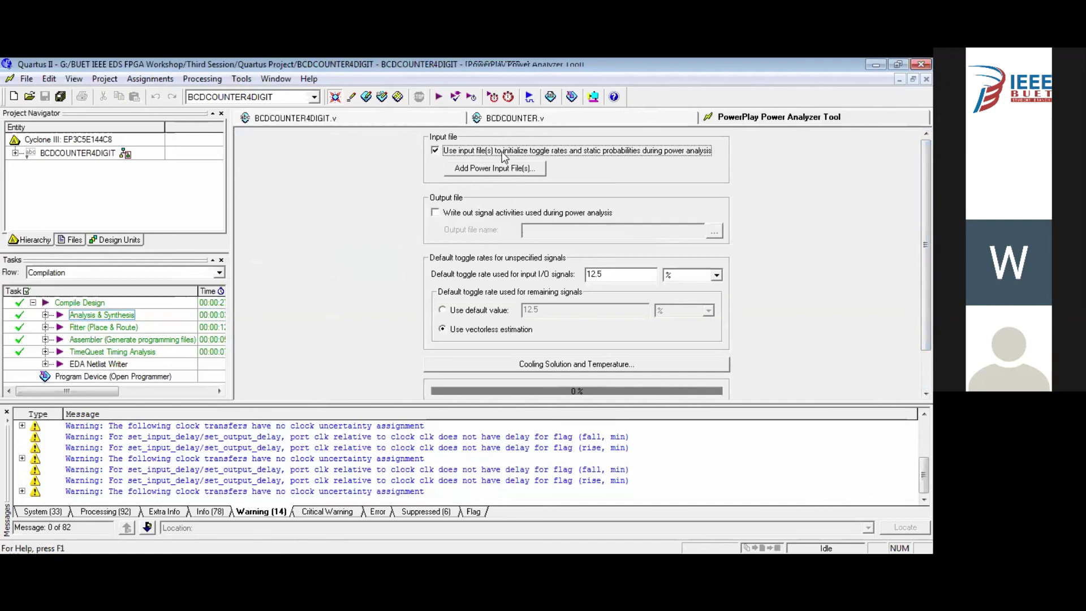
pyautogui.click(507, 172)
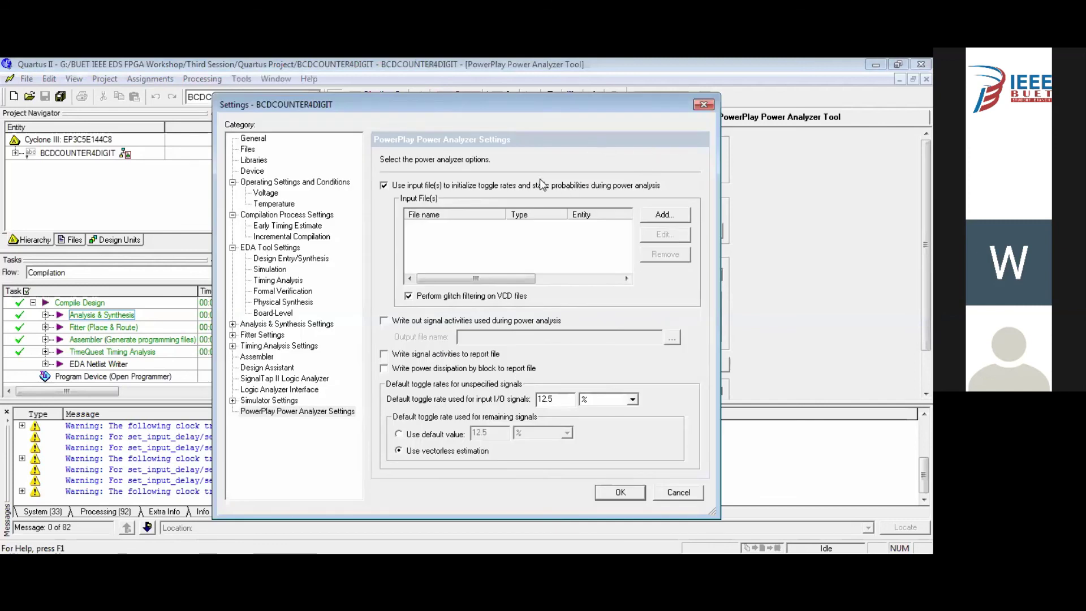
pyautogui.press('Return')
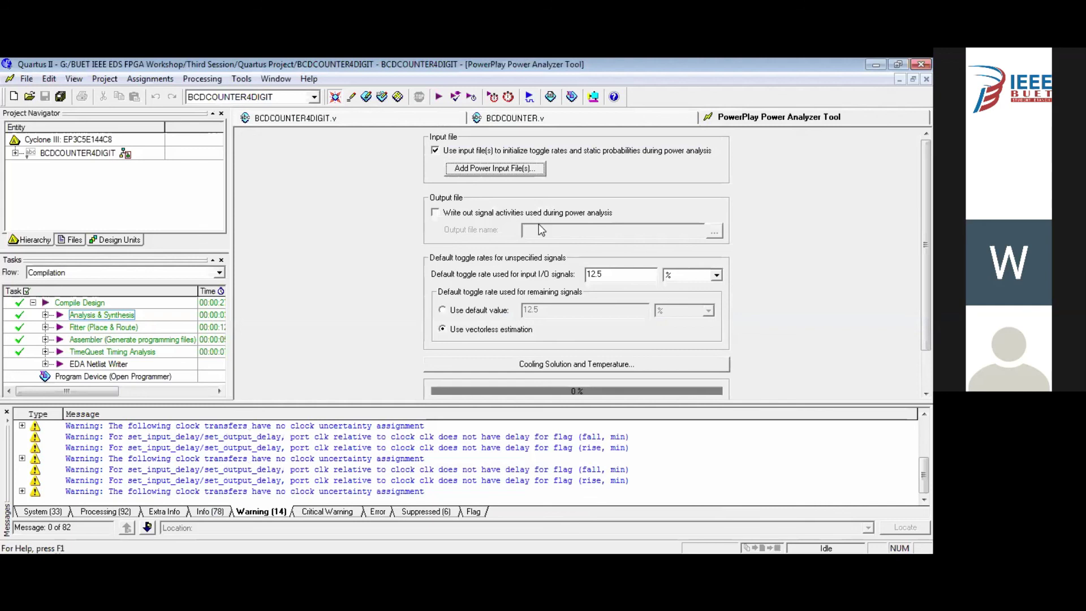
pyautogui.press('Return')
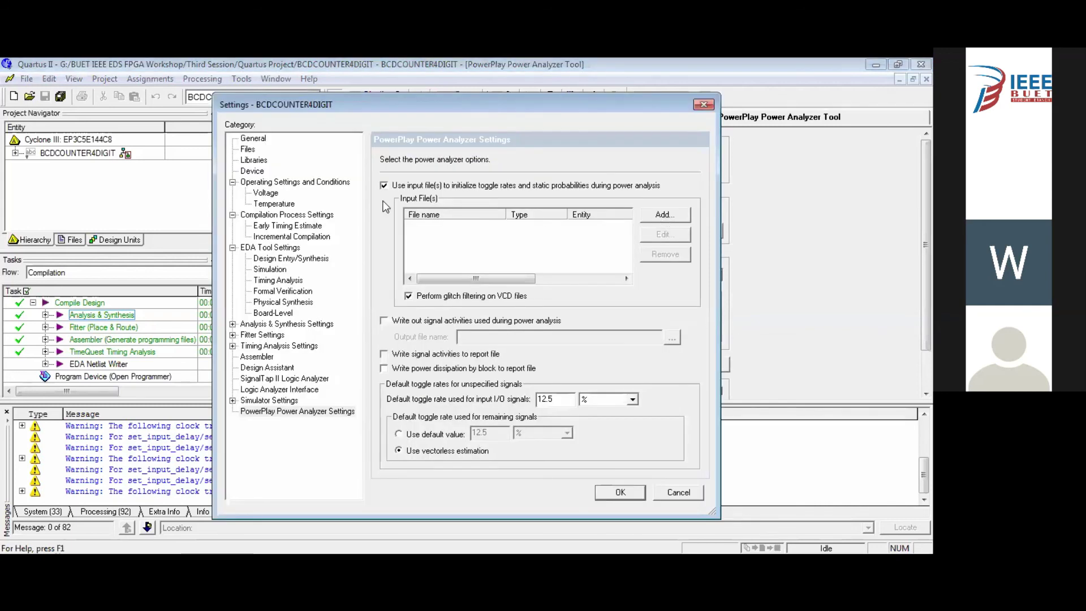
pyautogui.press('Tab')
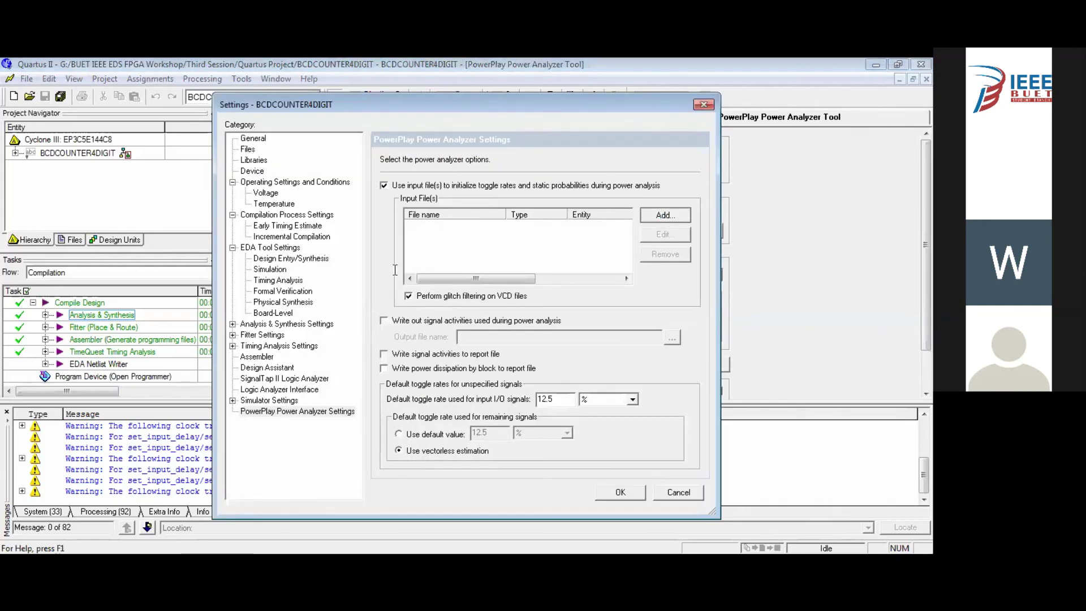
pyautogui.press('Return')
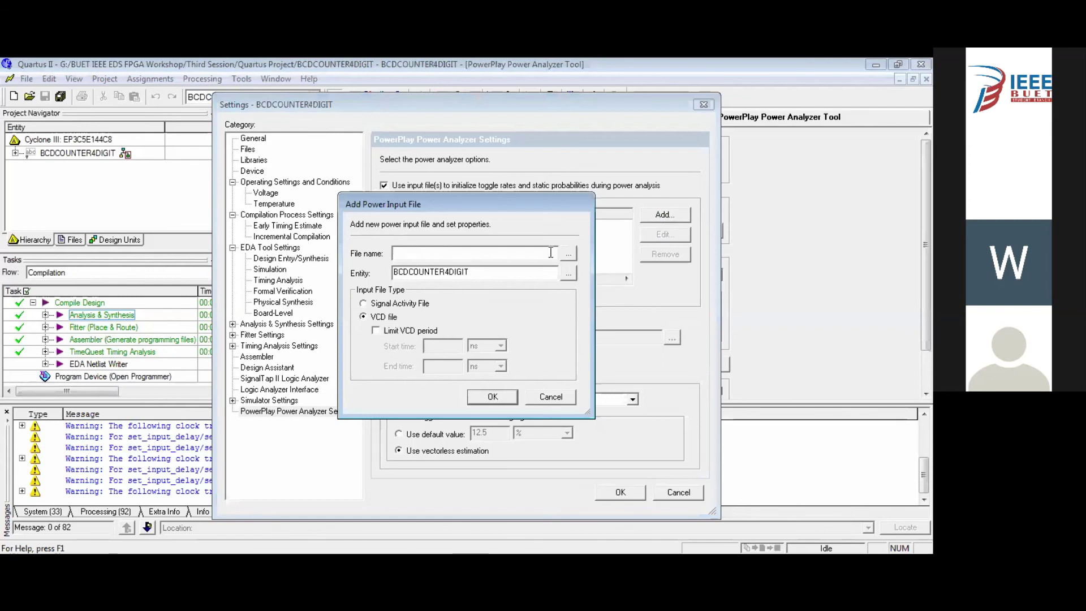
pyautogui.click(568, 254)
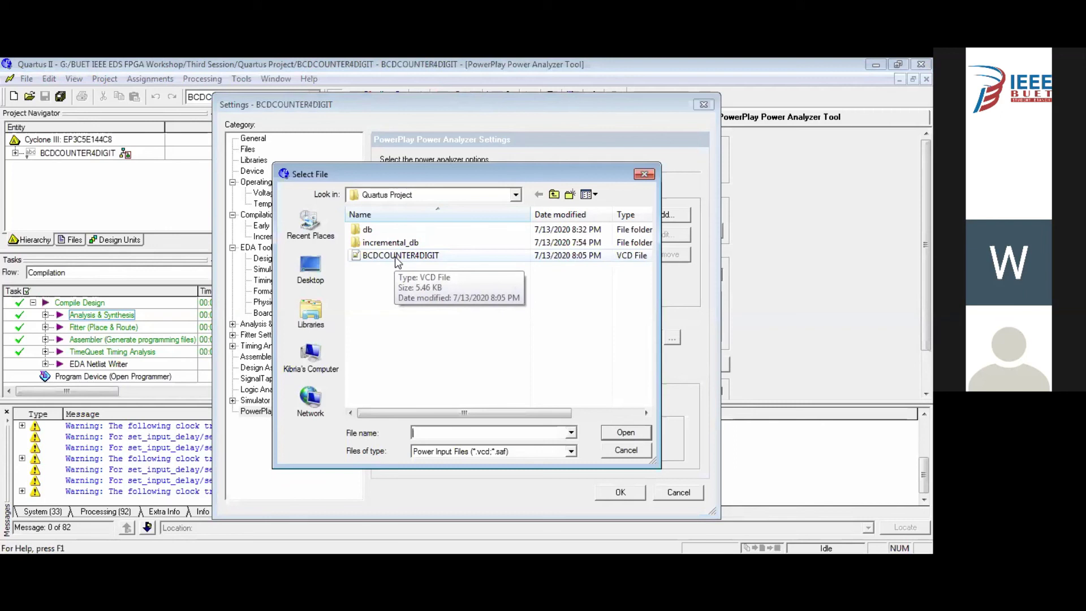
pyautogui.click(449, 258)
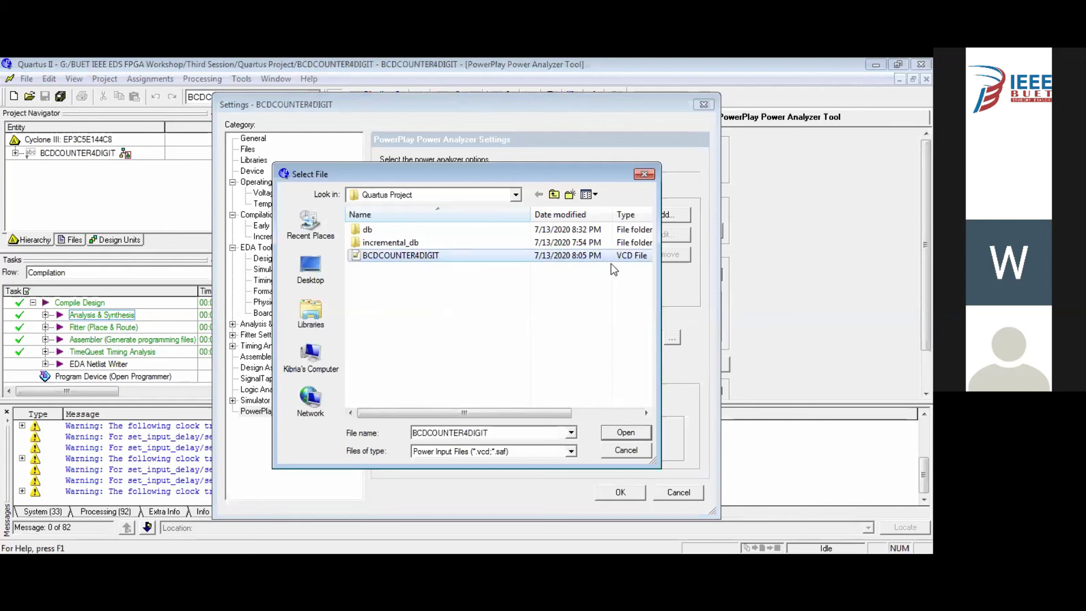
pyautogui.press('Return')
pyautogui.click(492, 394)
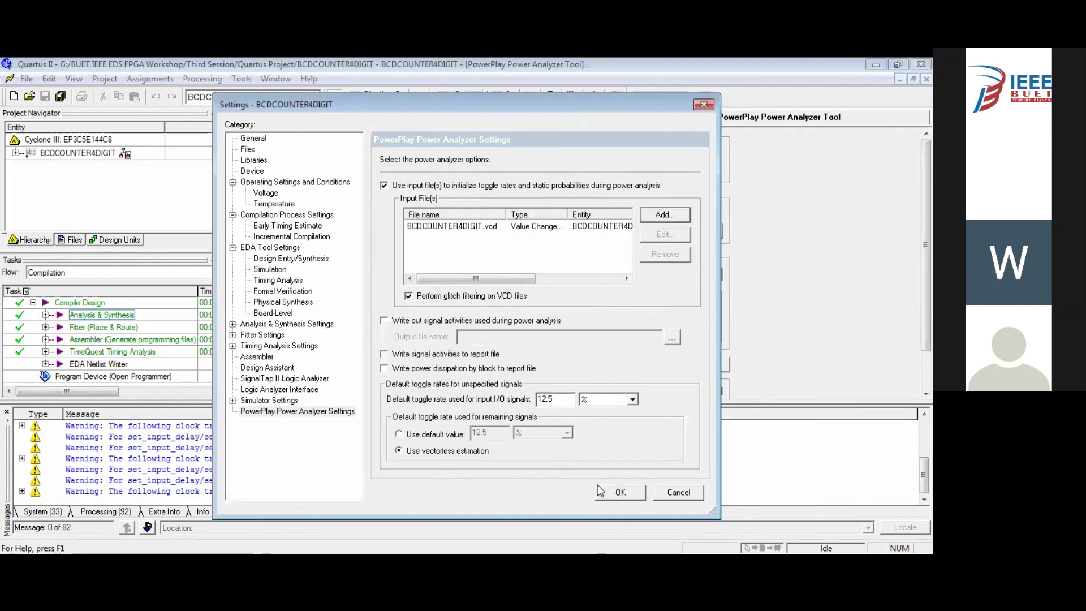
pyautogui.click(619, 492)
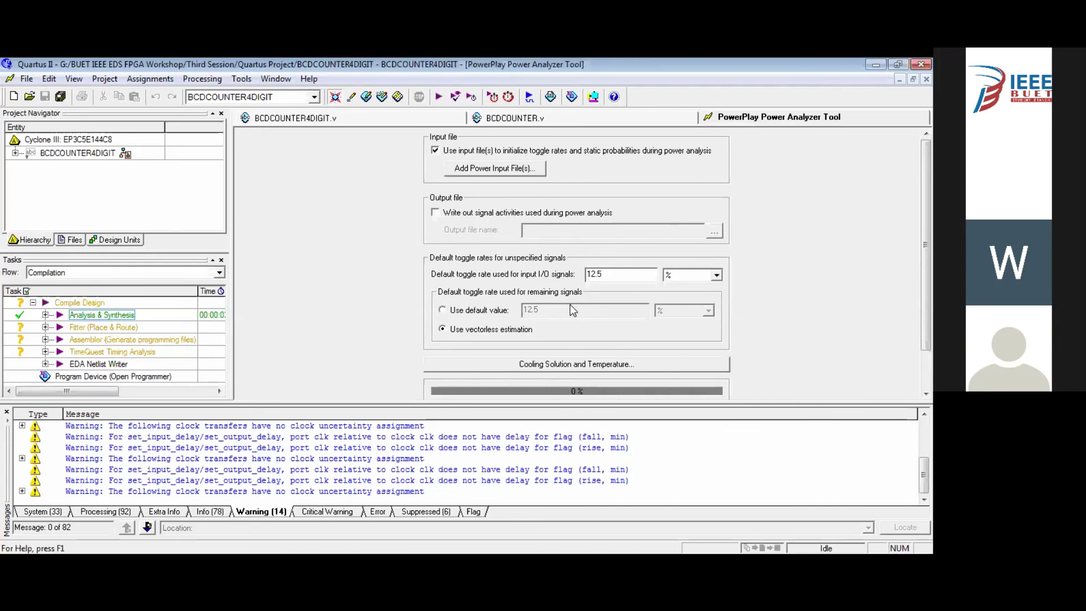
# Step: Set the default input I/O toggle rate to 200 % and use a default value of 100 % for the remaining signals
pyautogui.moveTo(603, 274); pyautogui.dragTo(582, 274)
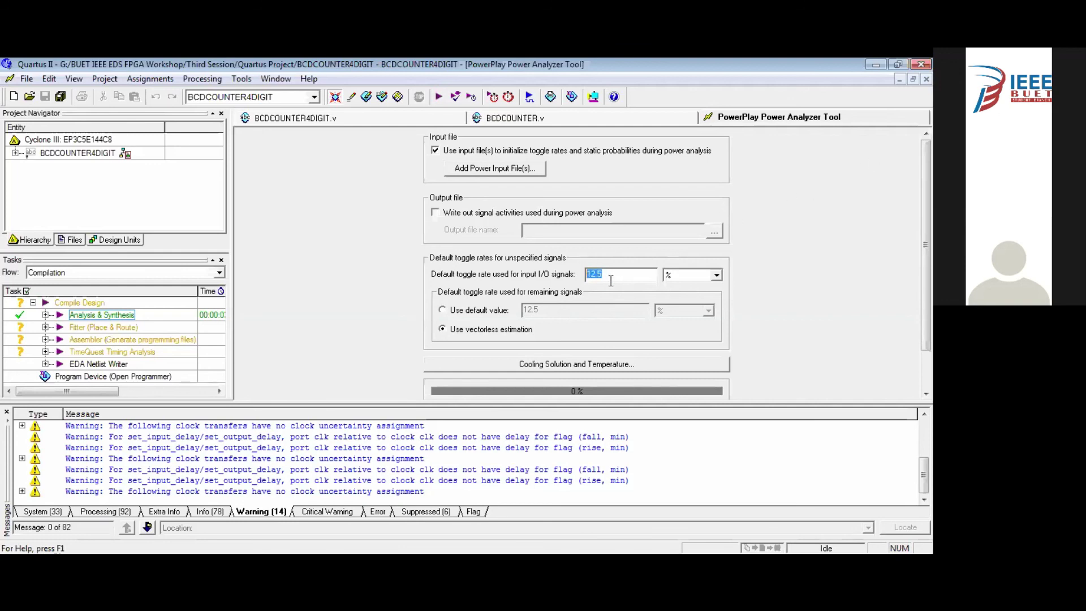
pyautogui.press('BackSpace')
pyautogui.write('200')
pyautogui.click(444, 309)
pyautogui.press('Tab')
pyautogui.press('BackSpace')
pyautogui.write('100')
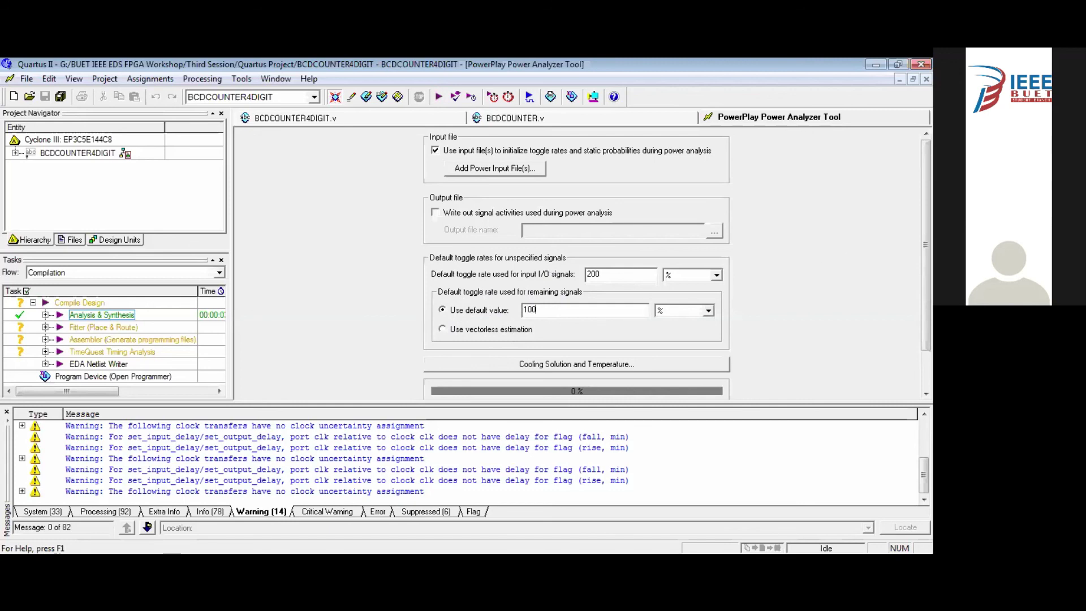
# Step: Run the power analysis with the 200 % and 100 % toggle rates and open its report
pyautogui.scroll(-1, 309, 375)
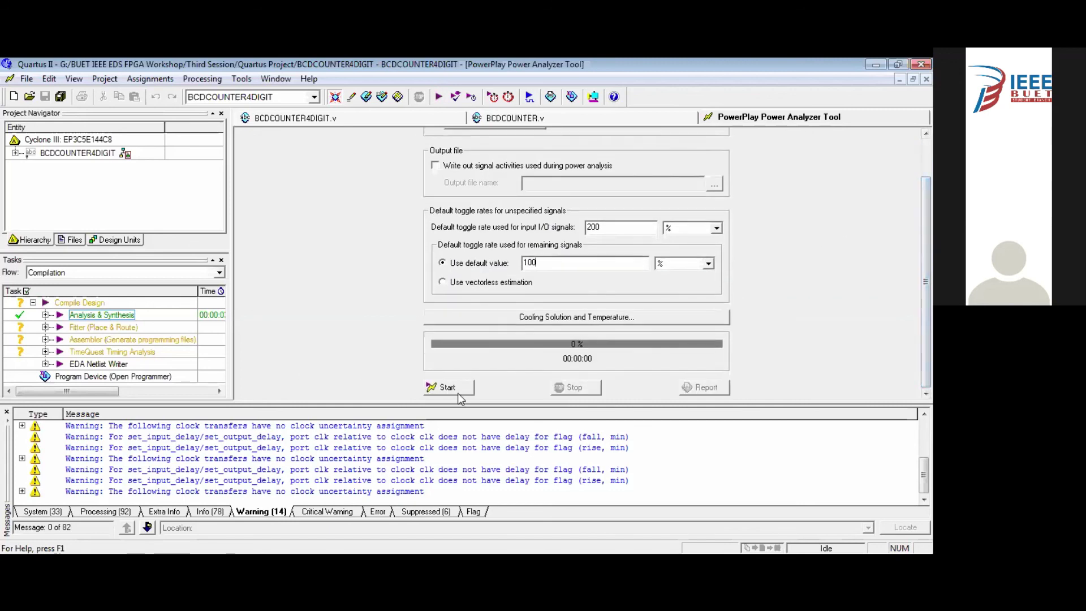
pyautogui.click(449, 389)
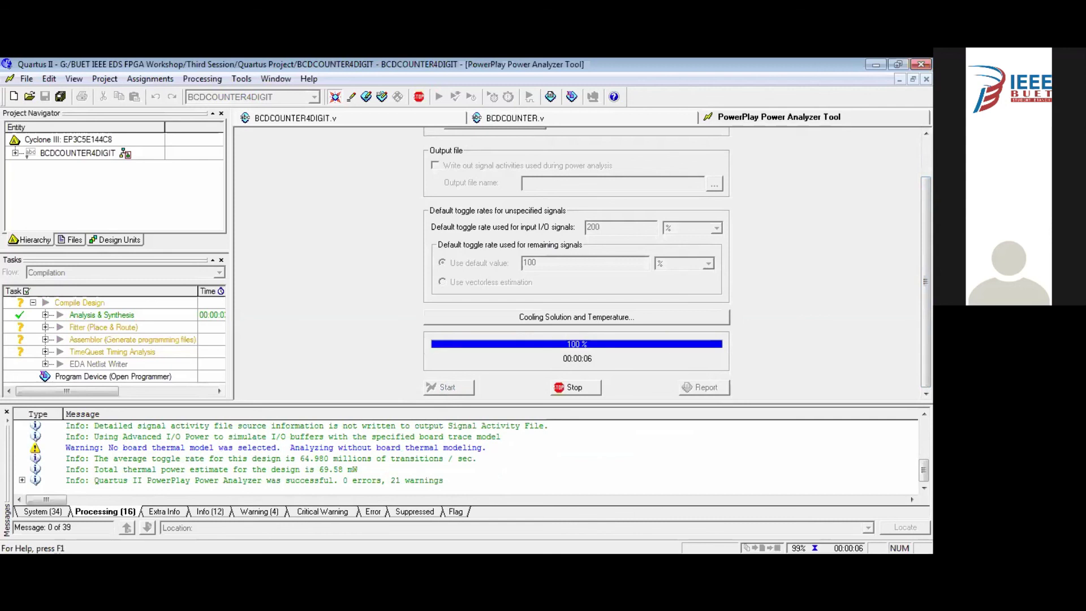
pyautogui.click(566, 340)
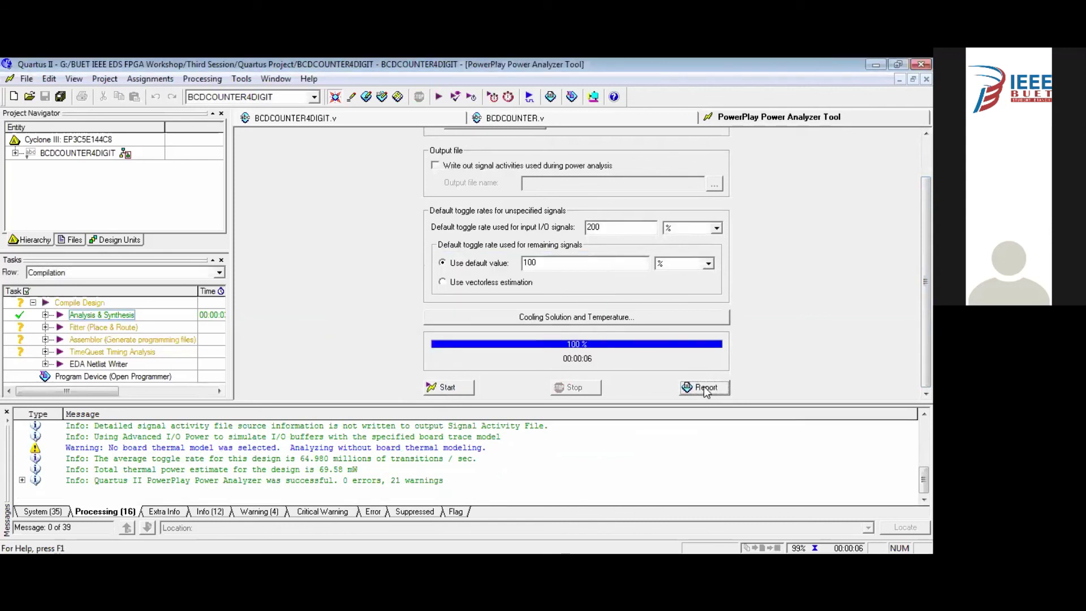
pyautogui.click(704, 389)
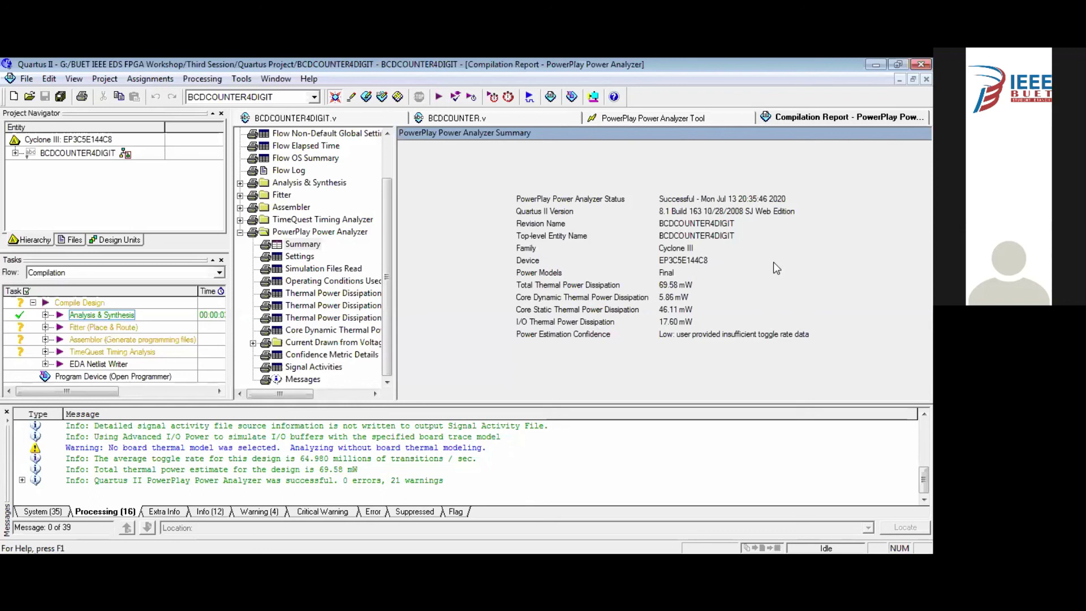
# Step: Rerun the full compilation of BCDCOUNTER4DIGIT and dismiss the completion notice
pyautogui.click(725, 121)
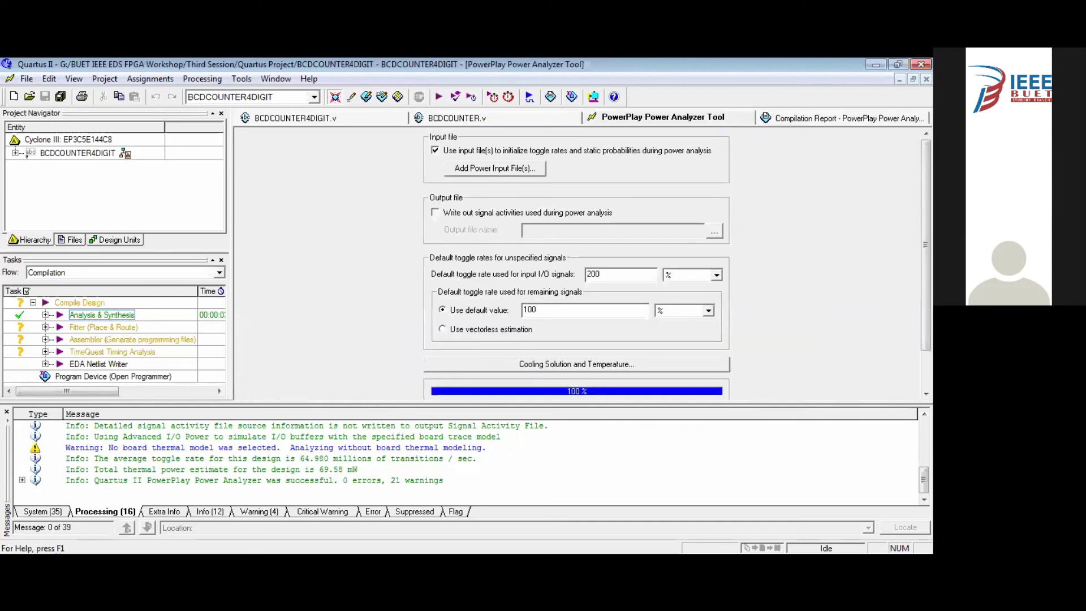
pyautogui.click(455, 96)
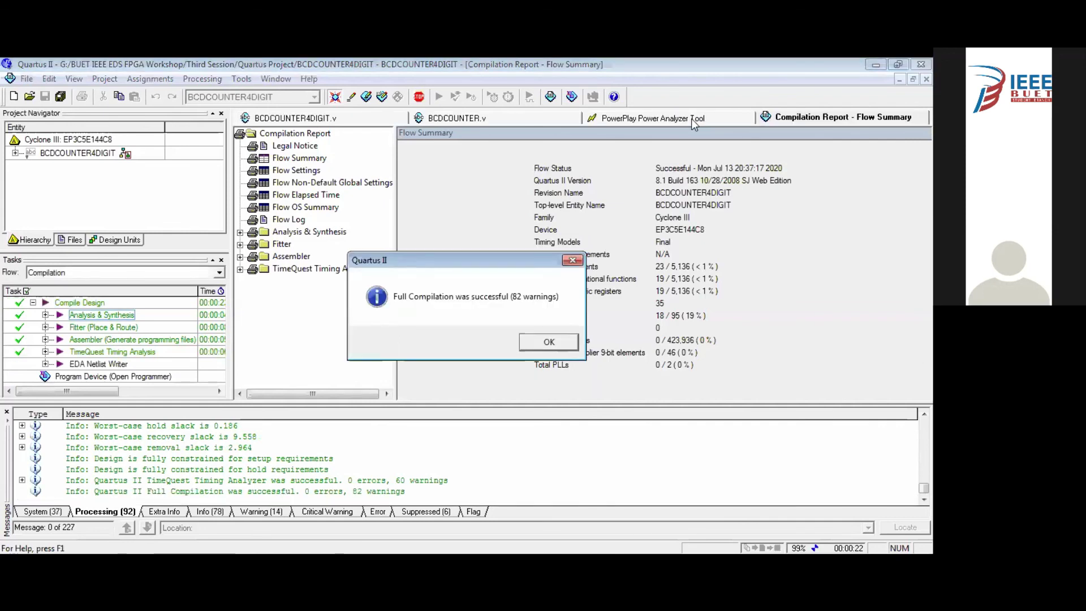
pyautogui.click(542, 343)
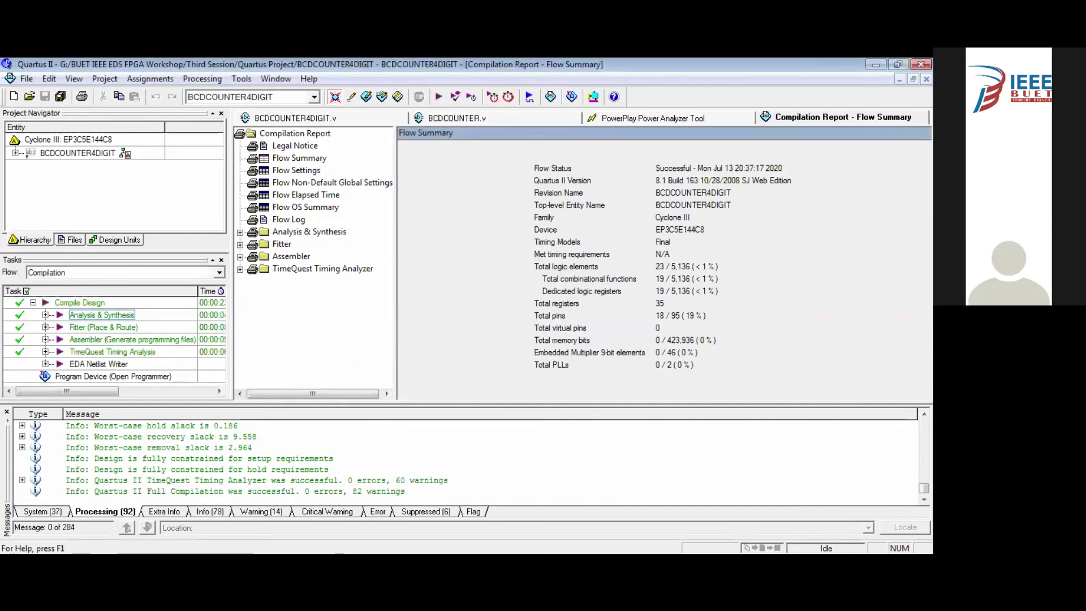
# Step: Set the default toggle rate for remaining signals to 200 % in the PowerPlay Power Analyzer Tool
pyautogui.click(665, 120)
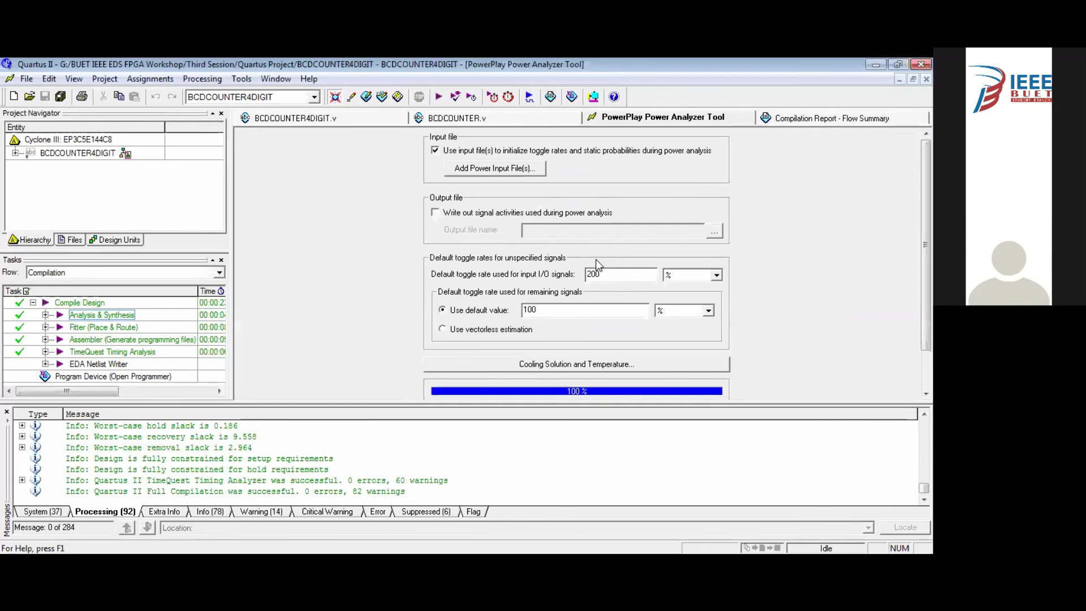
pyautogui.scroll(-2, 593, 261)
pyautogui.click(525, 265)
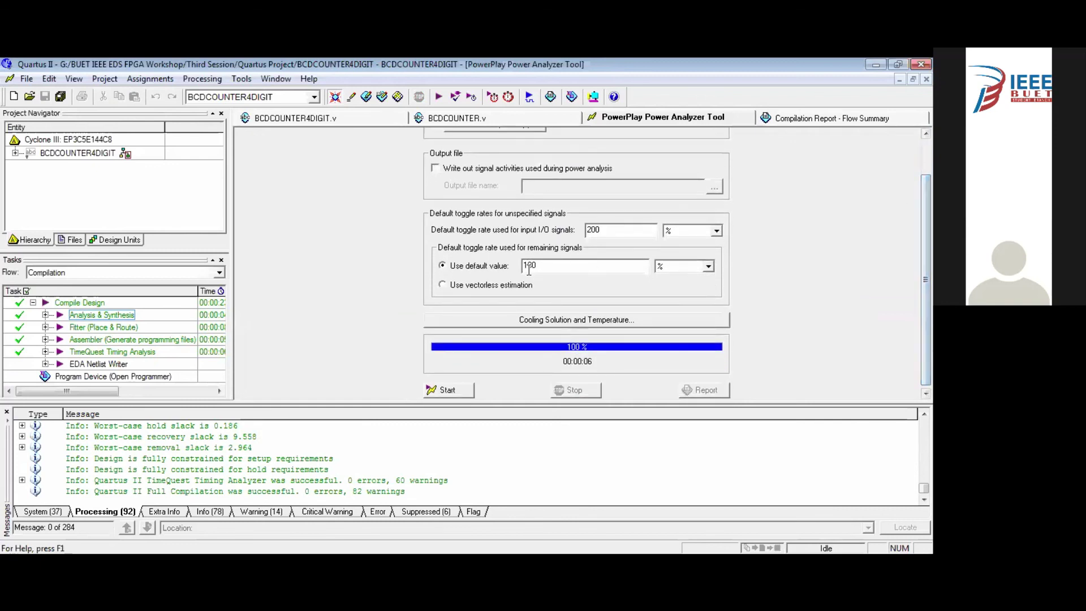
pyautogui.press('BackSpace')
pyautogui.write('2')
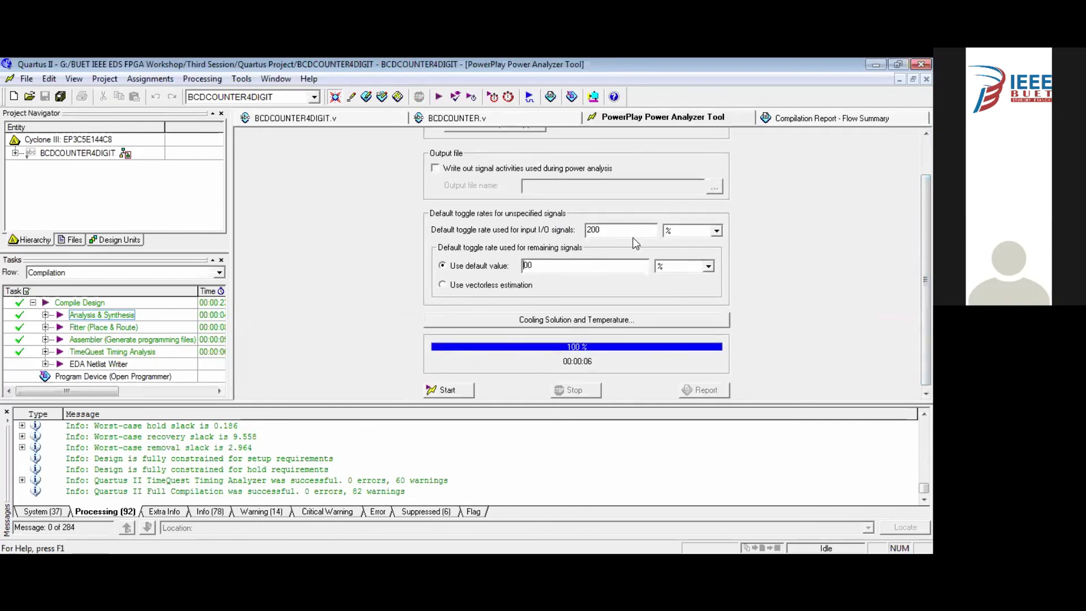
# Step: Run the power analysis with both default toggle rates at 200 % and open the report
pyautogui.press('Return')
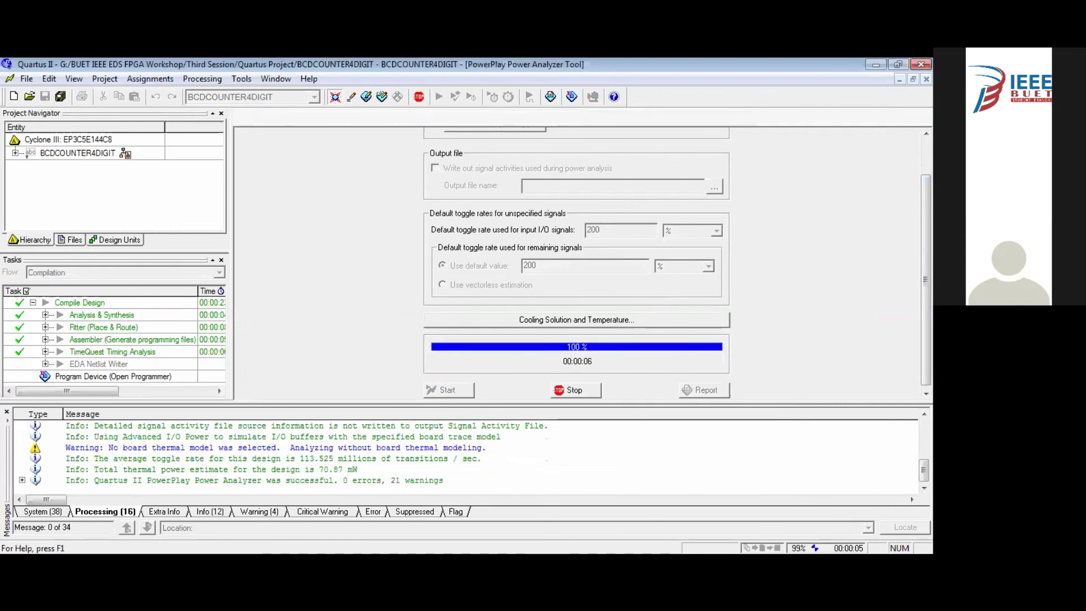
pyautogui.click(553, 343)
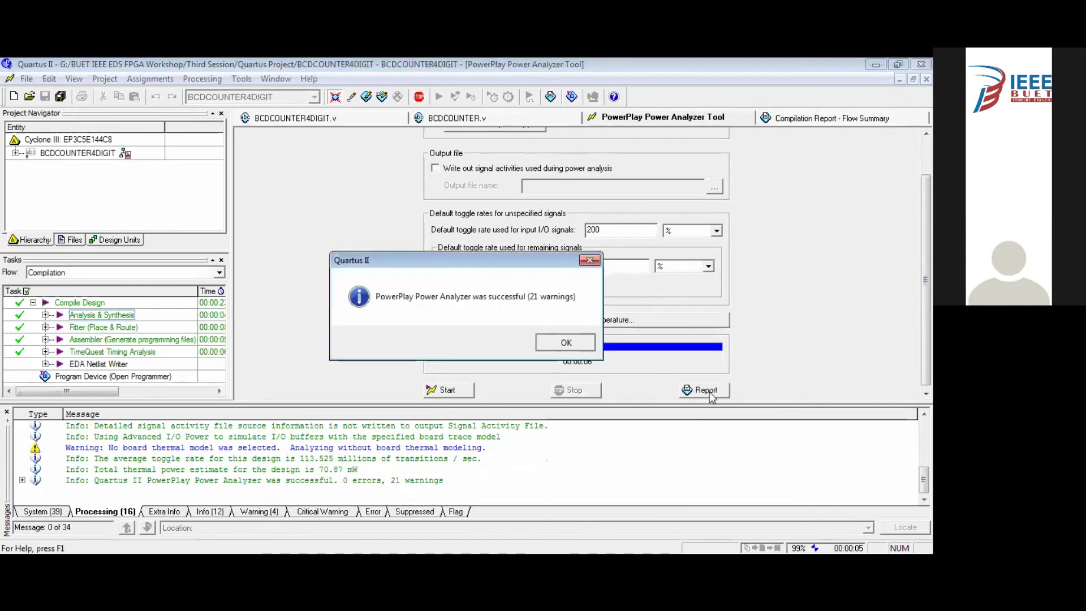
pyautogui.click(704, 389)
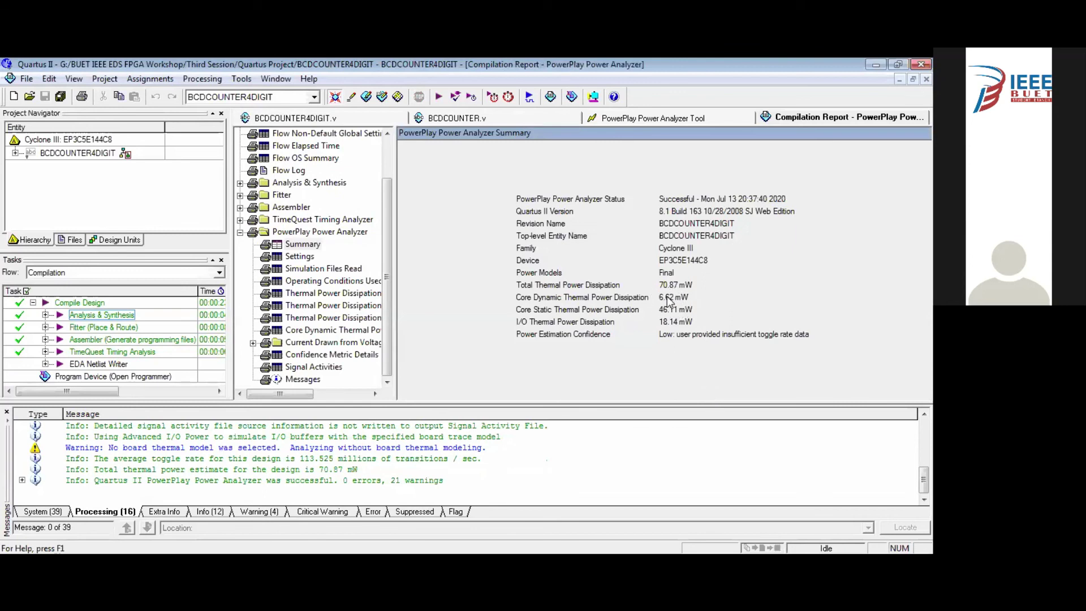
# Step: Set the default toggle rates for input I/O signals and for remaining signals to 400 % each
pyautogui.click(680, 121)
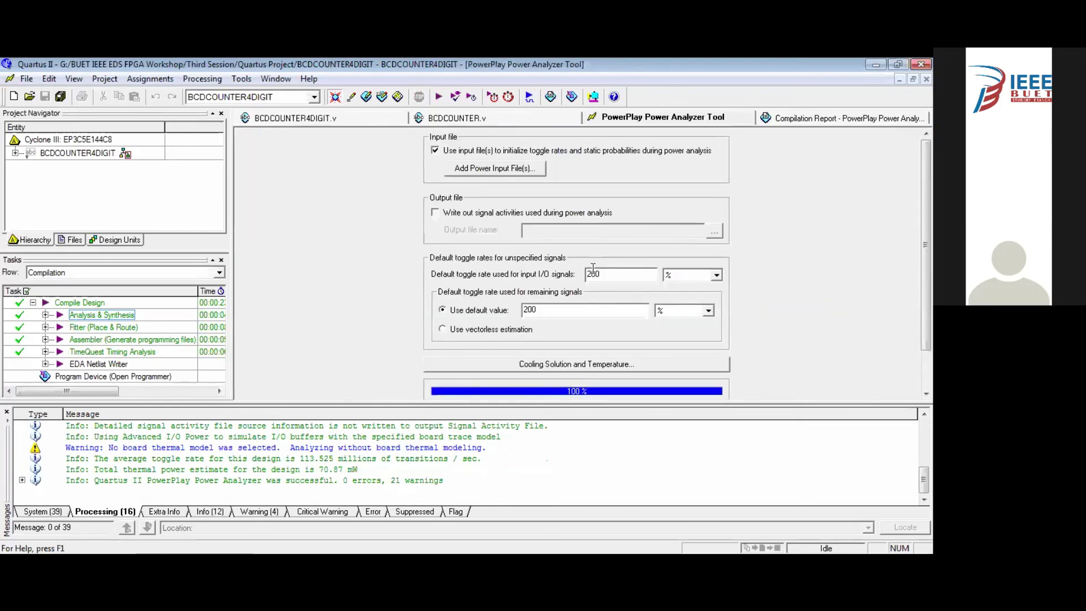
pyautogui.click(597, 274)
pyautogui.moveTo(597, 274); pyautogui.dragTo(581, 273)
pyautogui.write('40')
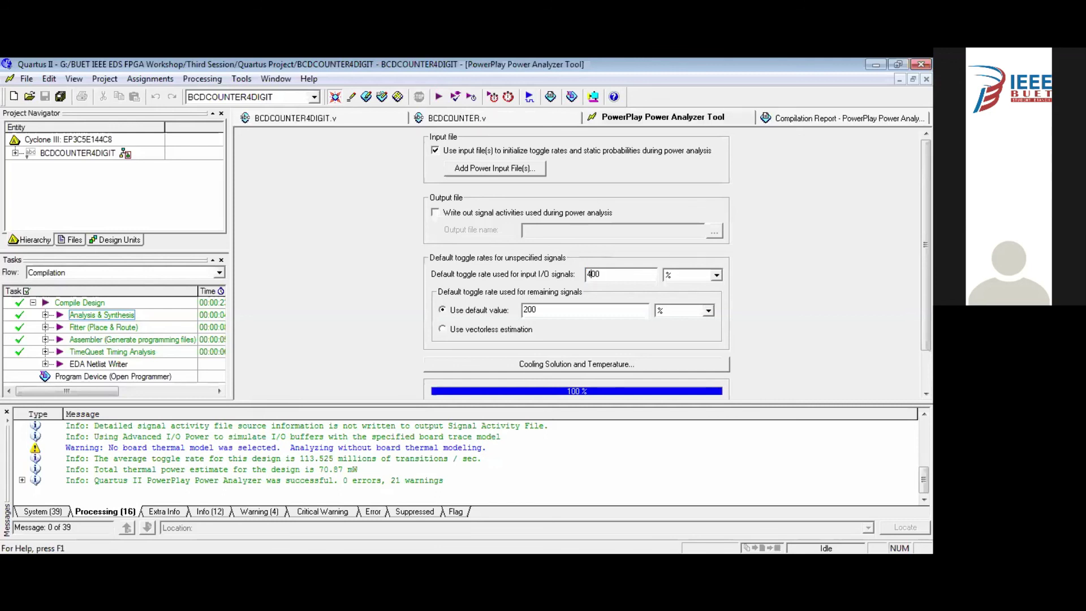
pyautogui.doubleClick(529, 309)
pyautogui.write('400')
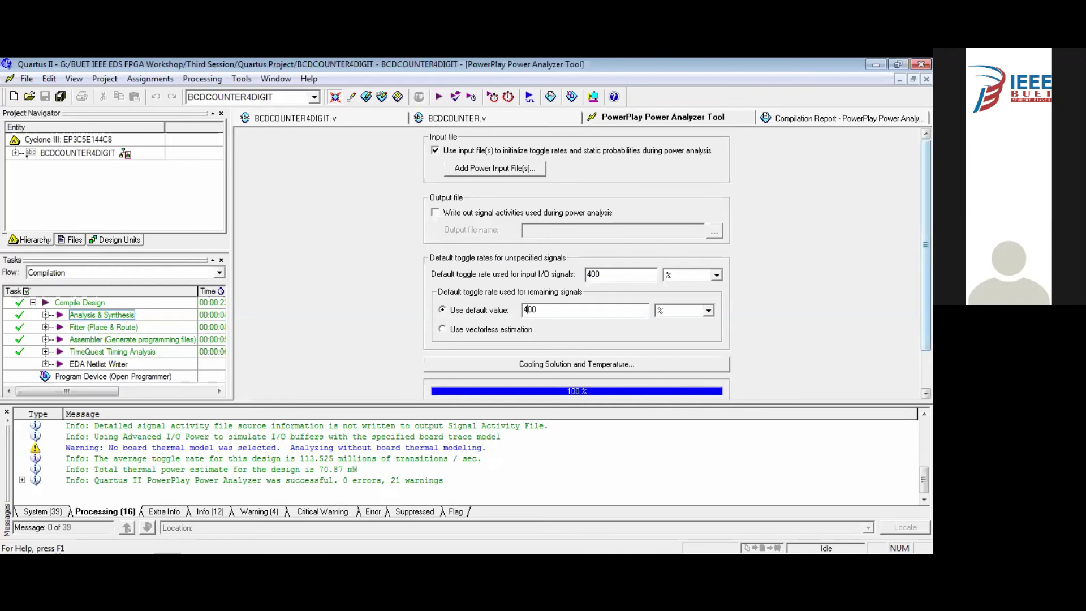
# Step: Run the power analysis with both toggle rates at 400 % and open the PowerPlay Power Analyzer Summary
pyautogui.scroll(-1, 565, 283)
pyautogui.click(447, 387)
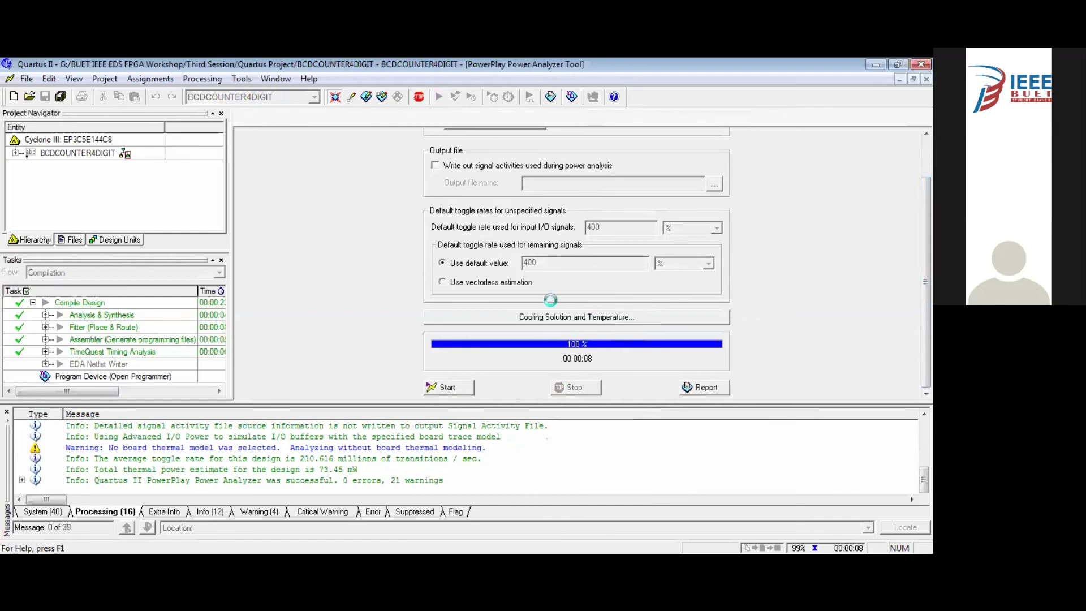
pyautogui.click(566, 343)
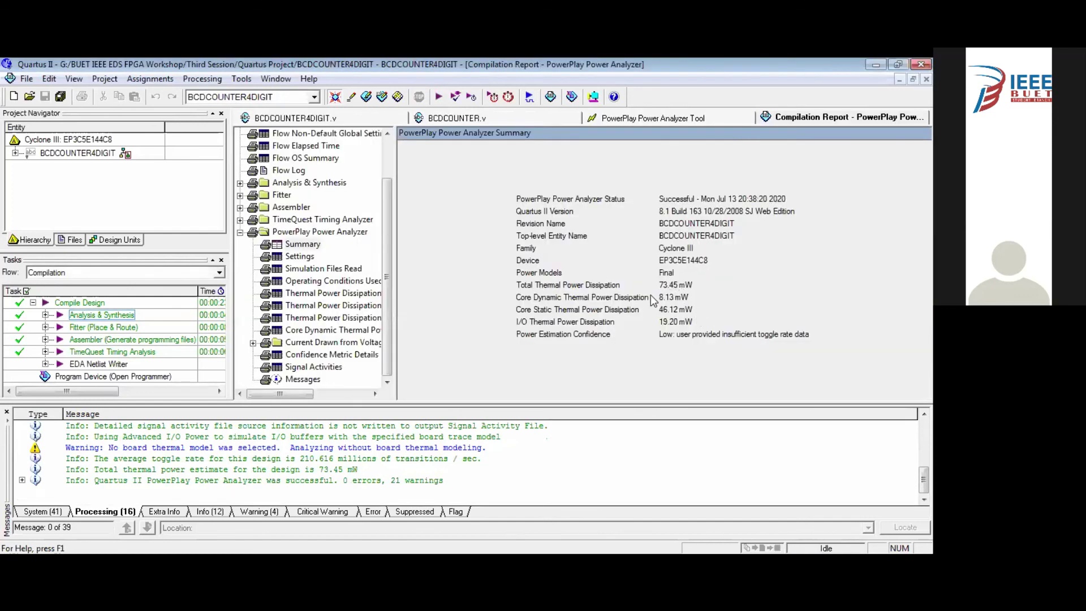
# Step: Set the default toggle rate for input I/O signals to 200000 transitions/s in the PowerPlay Power Analyzer Tool
pyautogui.click(707, 117)
pyautogui.click(589, 276)
pyautogui.press('BackSpace')
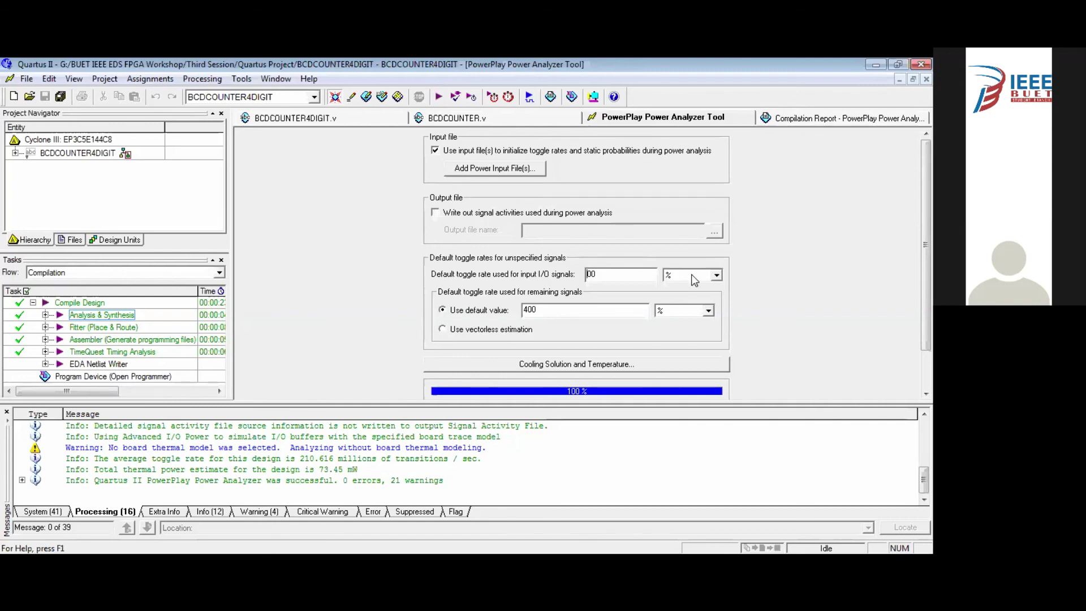
pyautogui.click(716, 275)
pyautogui.click(704, 302)
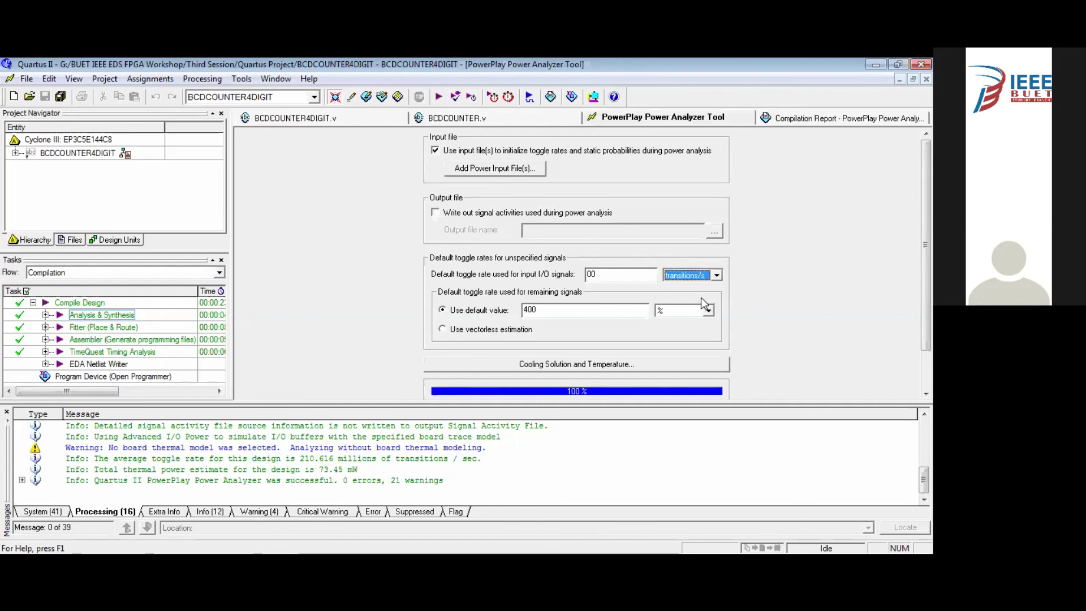
pyautogui.moveTo(616, 275); pyautogui.dragTo(581, 278)
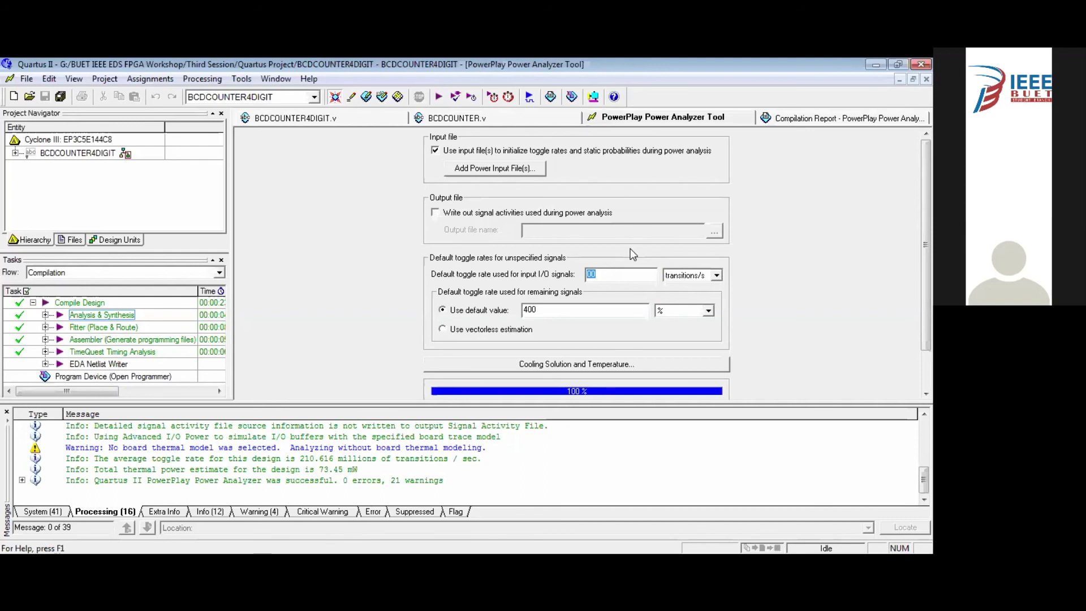
pyautogui.press('BackSpace')
pyautogui.write('200000')
# Step: Set the default toggle rate for remaining signals to 150000 transitions/s
pyautogui.moveTo(543, 313); pyautogui.dragTo(507, 317)
pyautogui.click(708, 311)
pyautogui.click(687, 332)
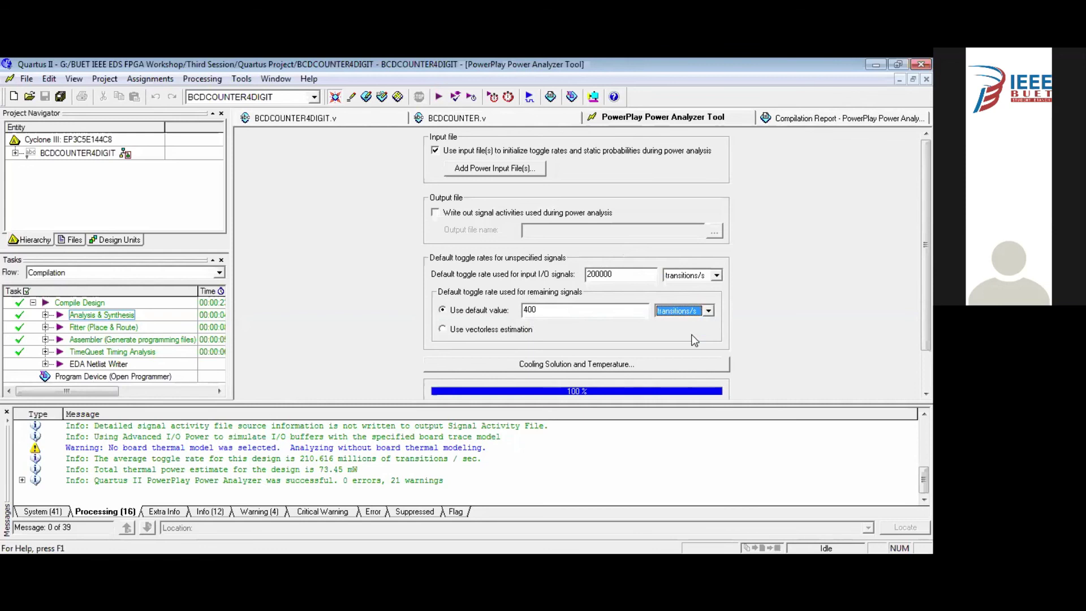
pyautogui.doubleClick(538, 316)
pyautogui.press('BackSpace')
pyautogui.write('150000')
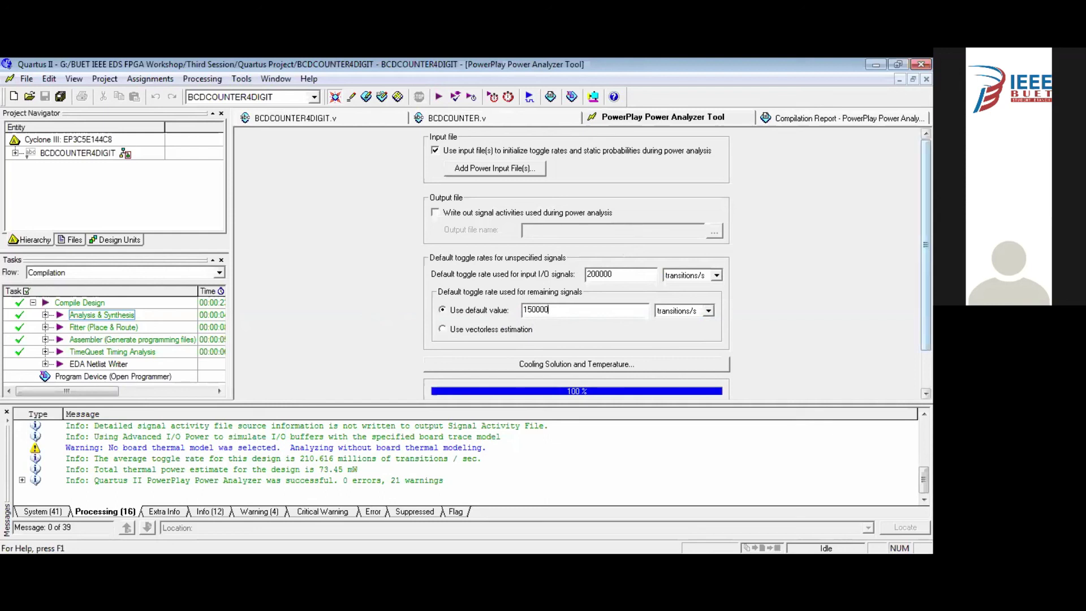
# Step: Run the power analysis with the transitions/s toggle rates and view the PowerPlay Power Analyzer Summary
pyautogui.scroll(-1, 702, 377)
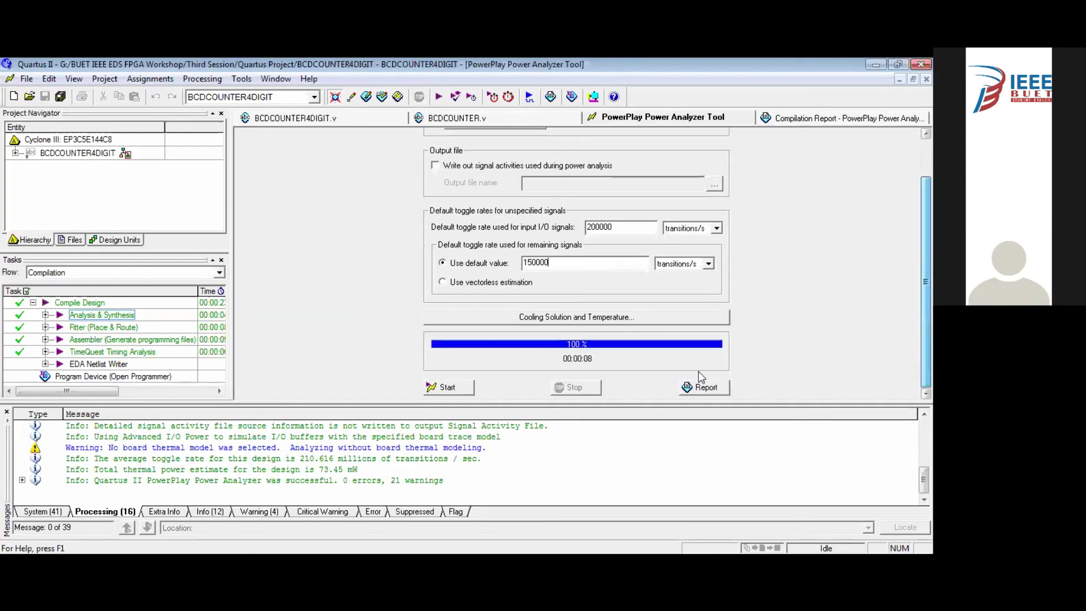
pyautogui.click(459, 387)
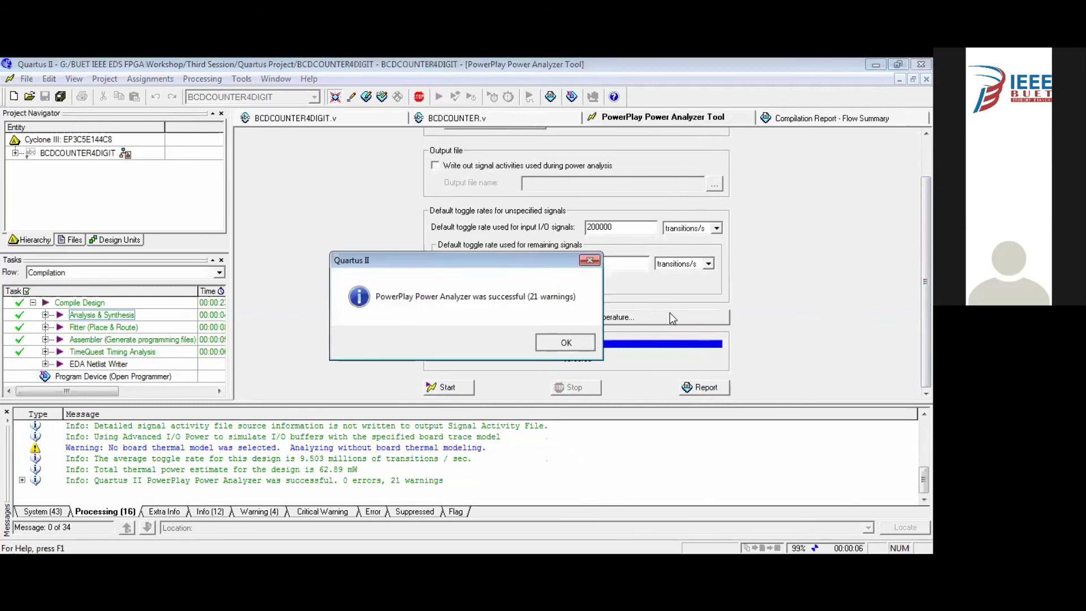
pyautogui.press('Return')
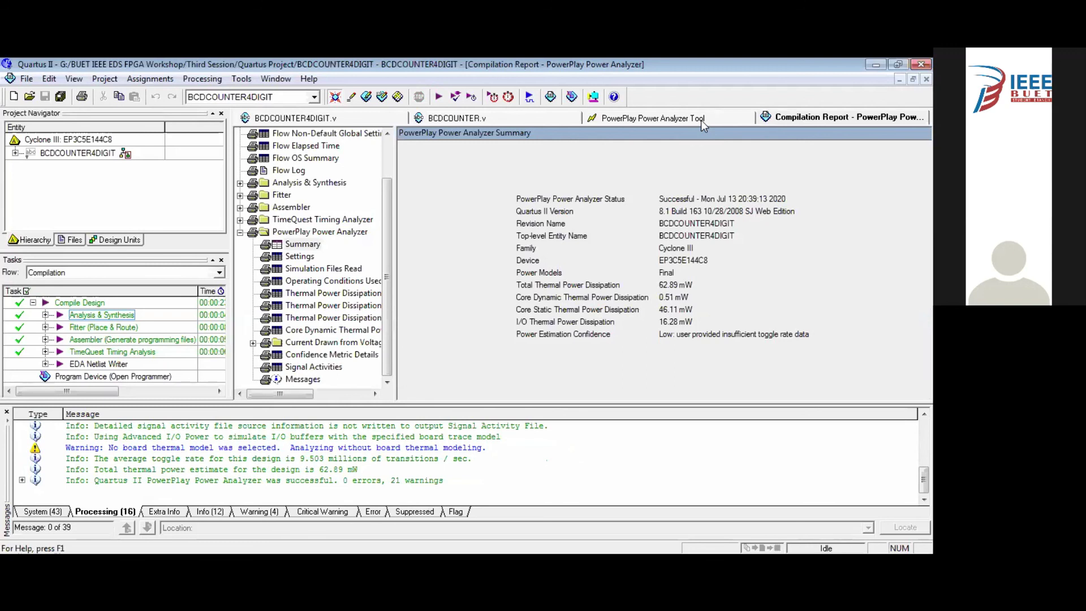
pyautogui.click(730, 120)
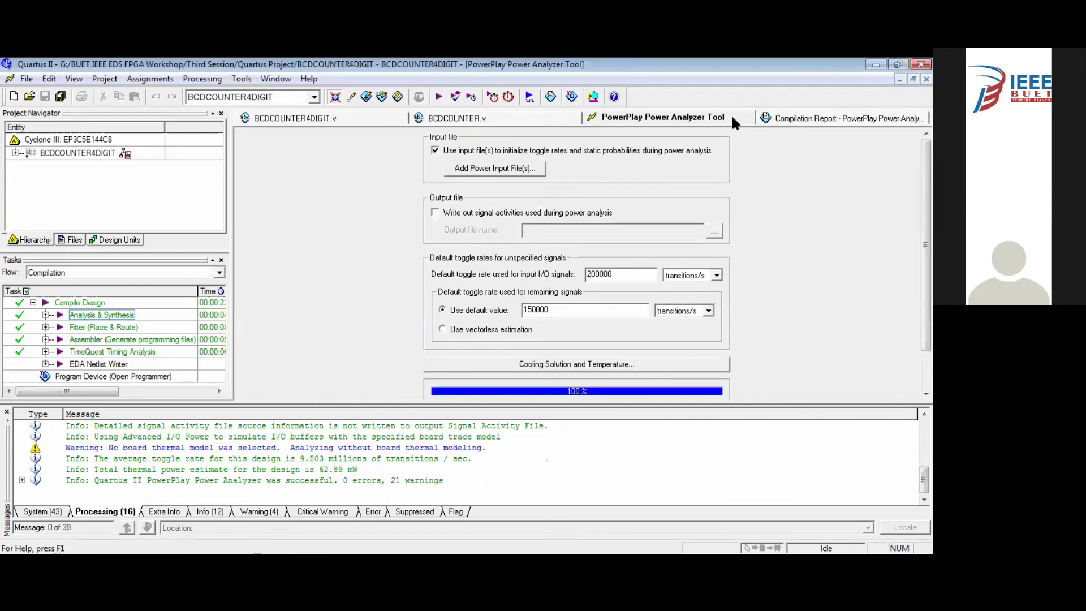
pyautogui.click(787, 119)
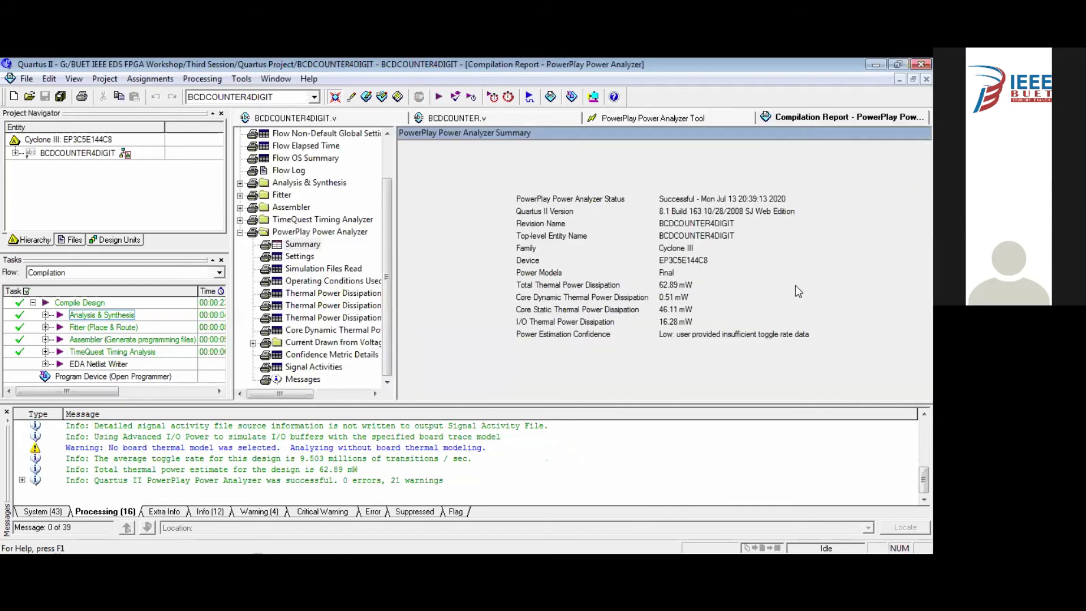